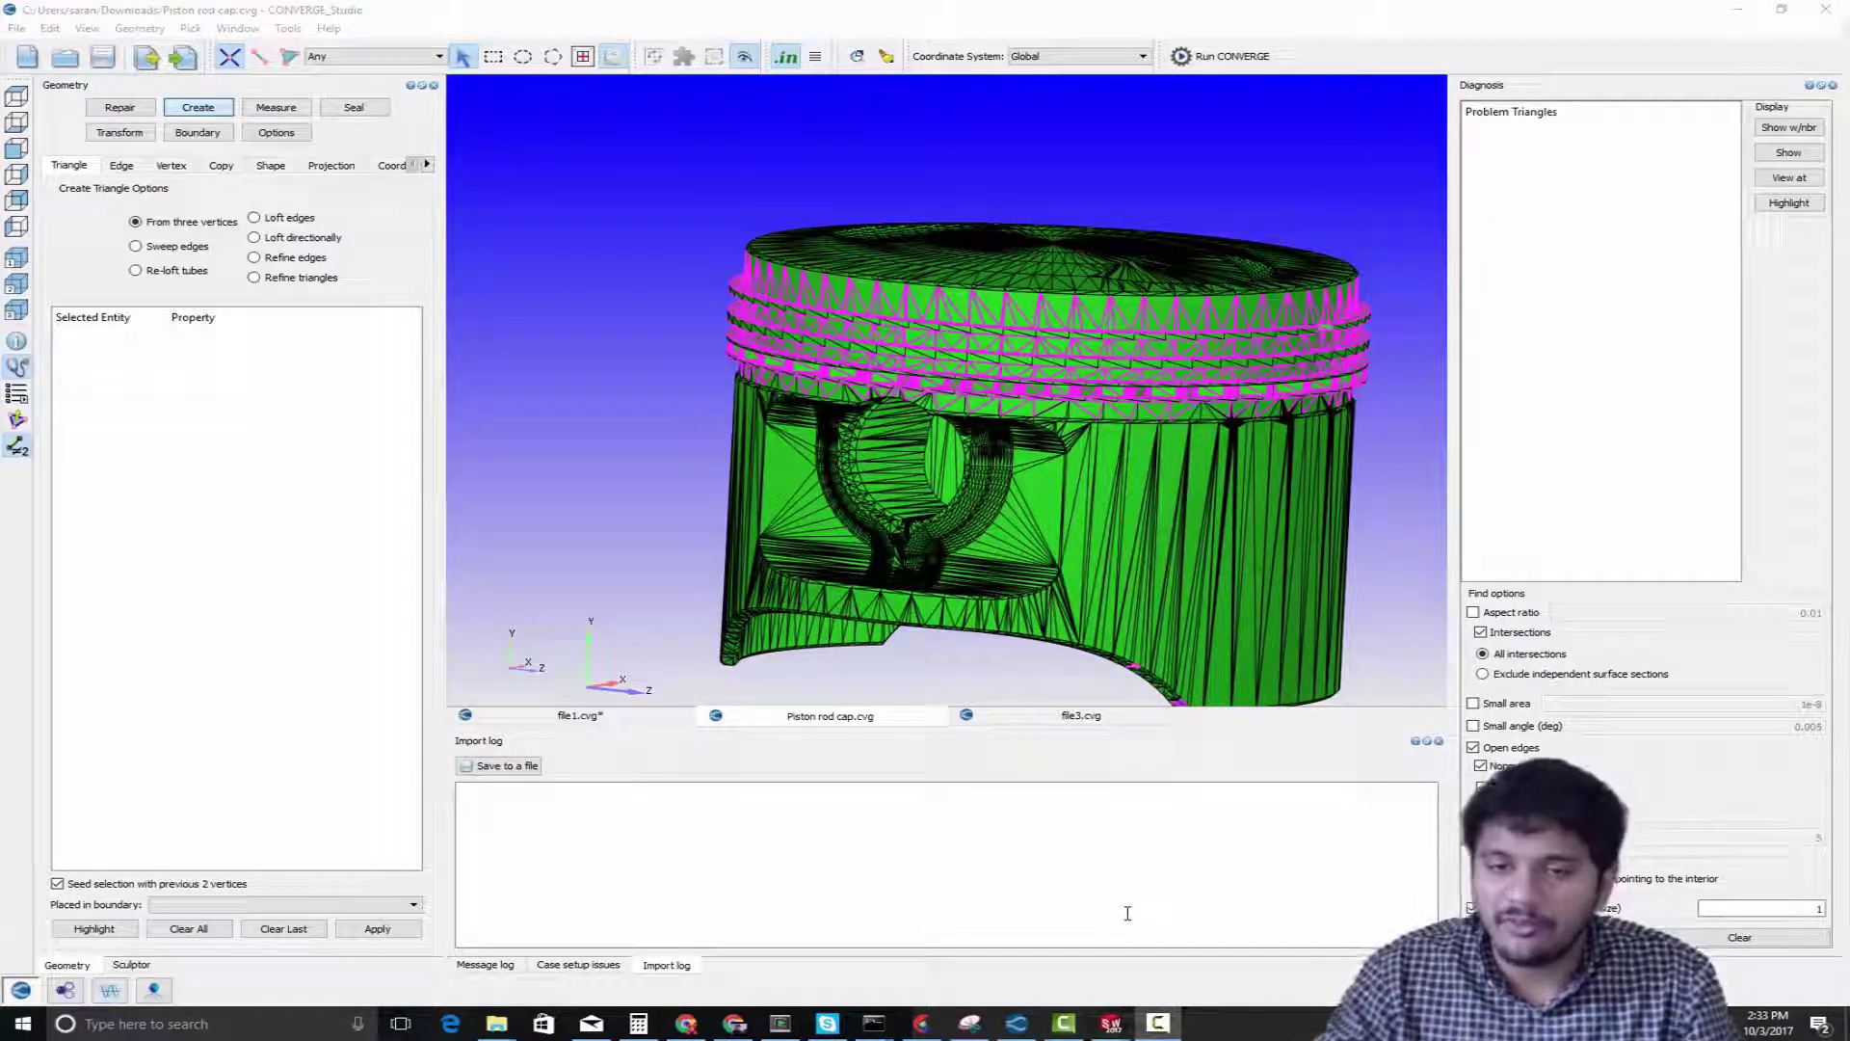
Examine the piston's outer surface from all sides, including the crown, skirt, pin bore and the highlighted ring grooves
scroll(736, 469, down, 3)
drag(885, 500, 934, 450)
scroll(962, 344, up, 4)
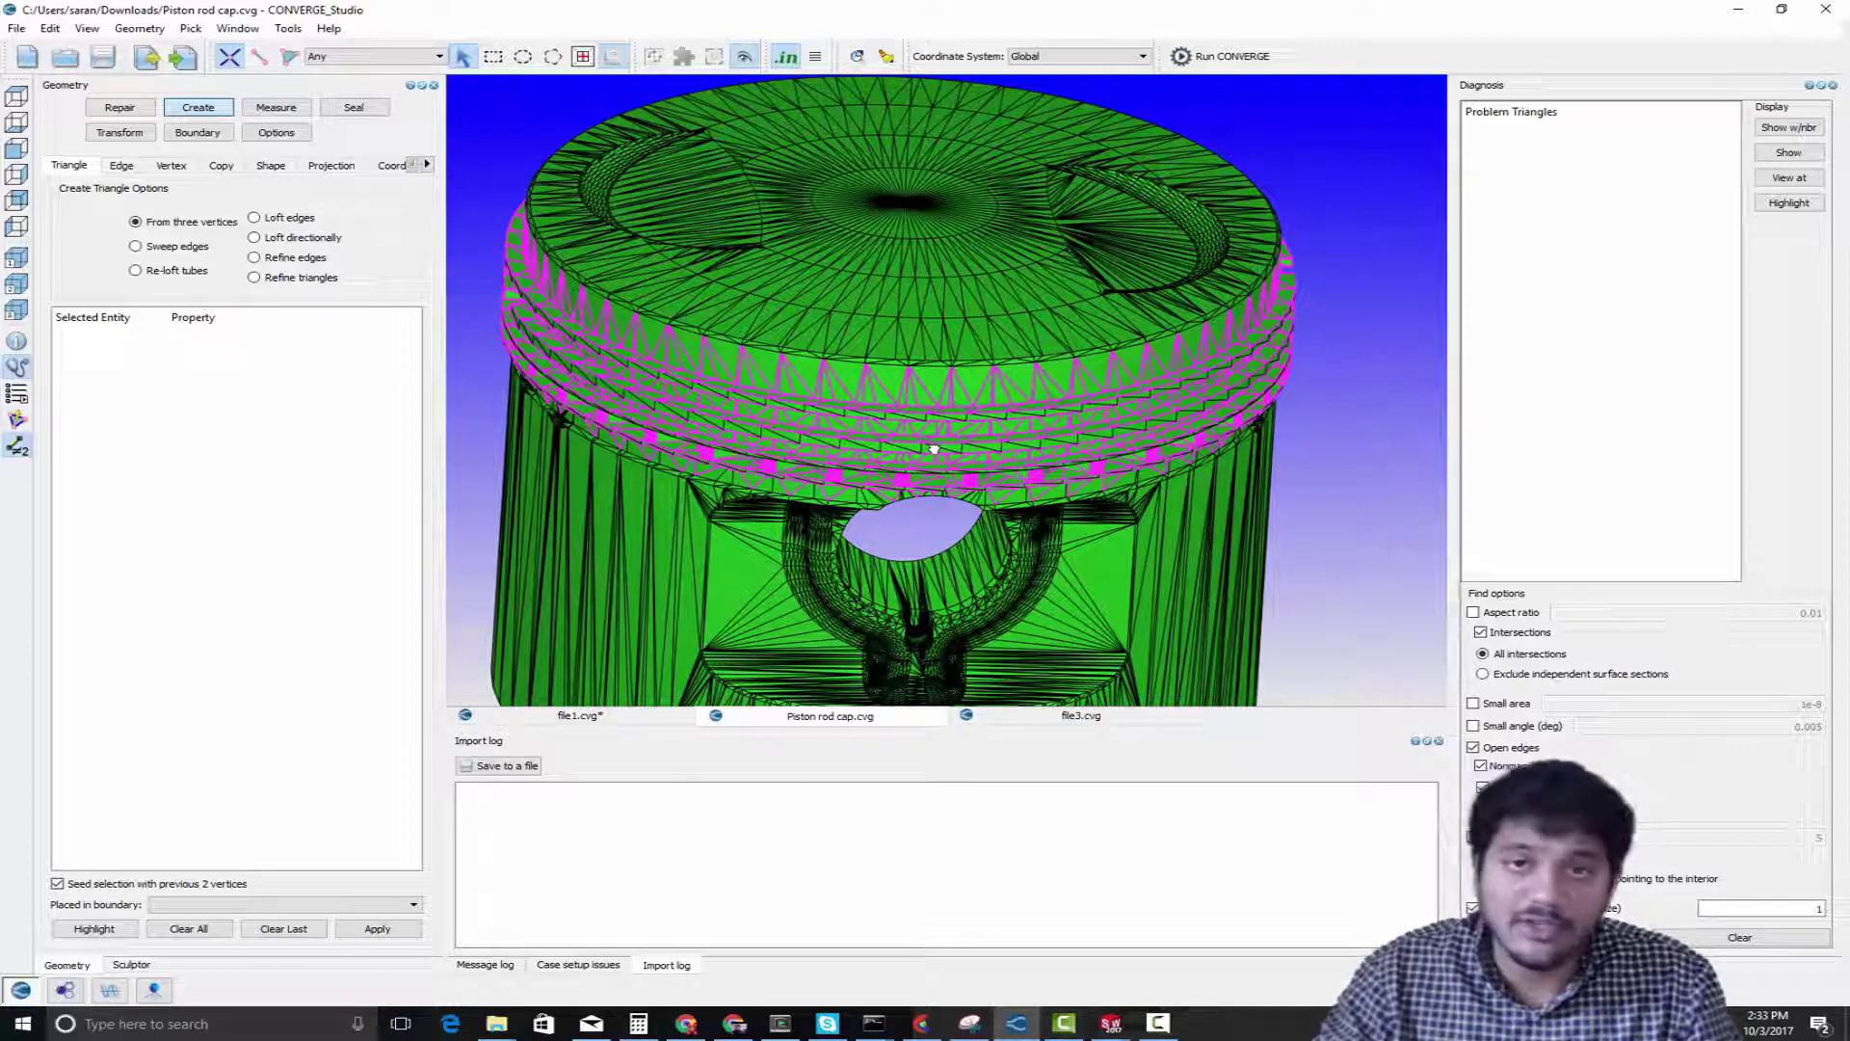
scroll(935, 450, down, 4)
drag(912, 397, 939, 299)
middle_drag(1028, 546, 1081, 409)
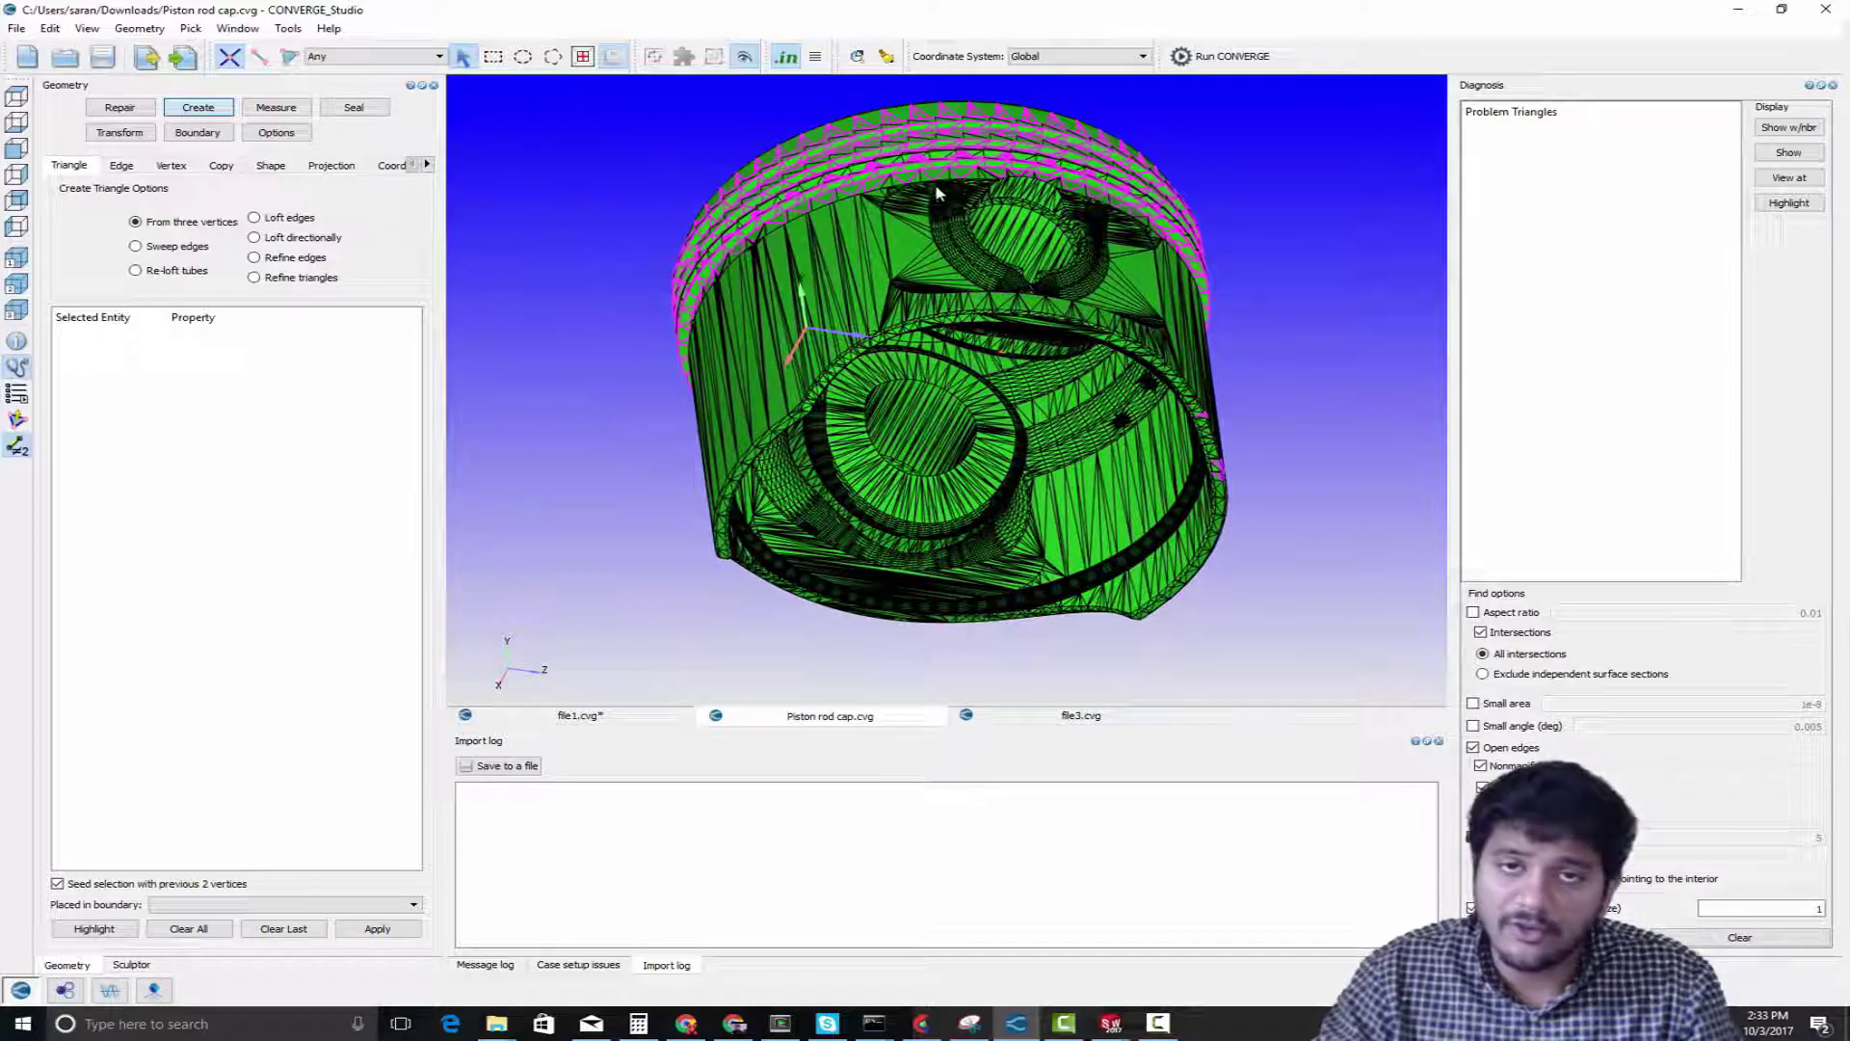
middle_drag(980, 224, 979, 280)
drag(1050, 239, 1114, 345)
drag(950, 281, 957, 301)
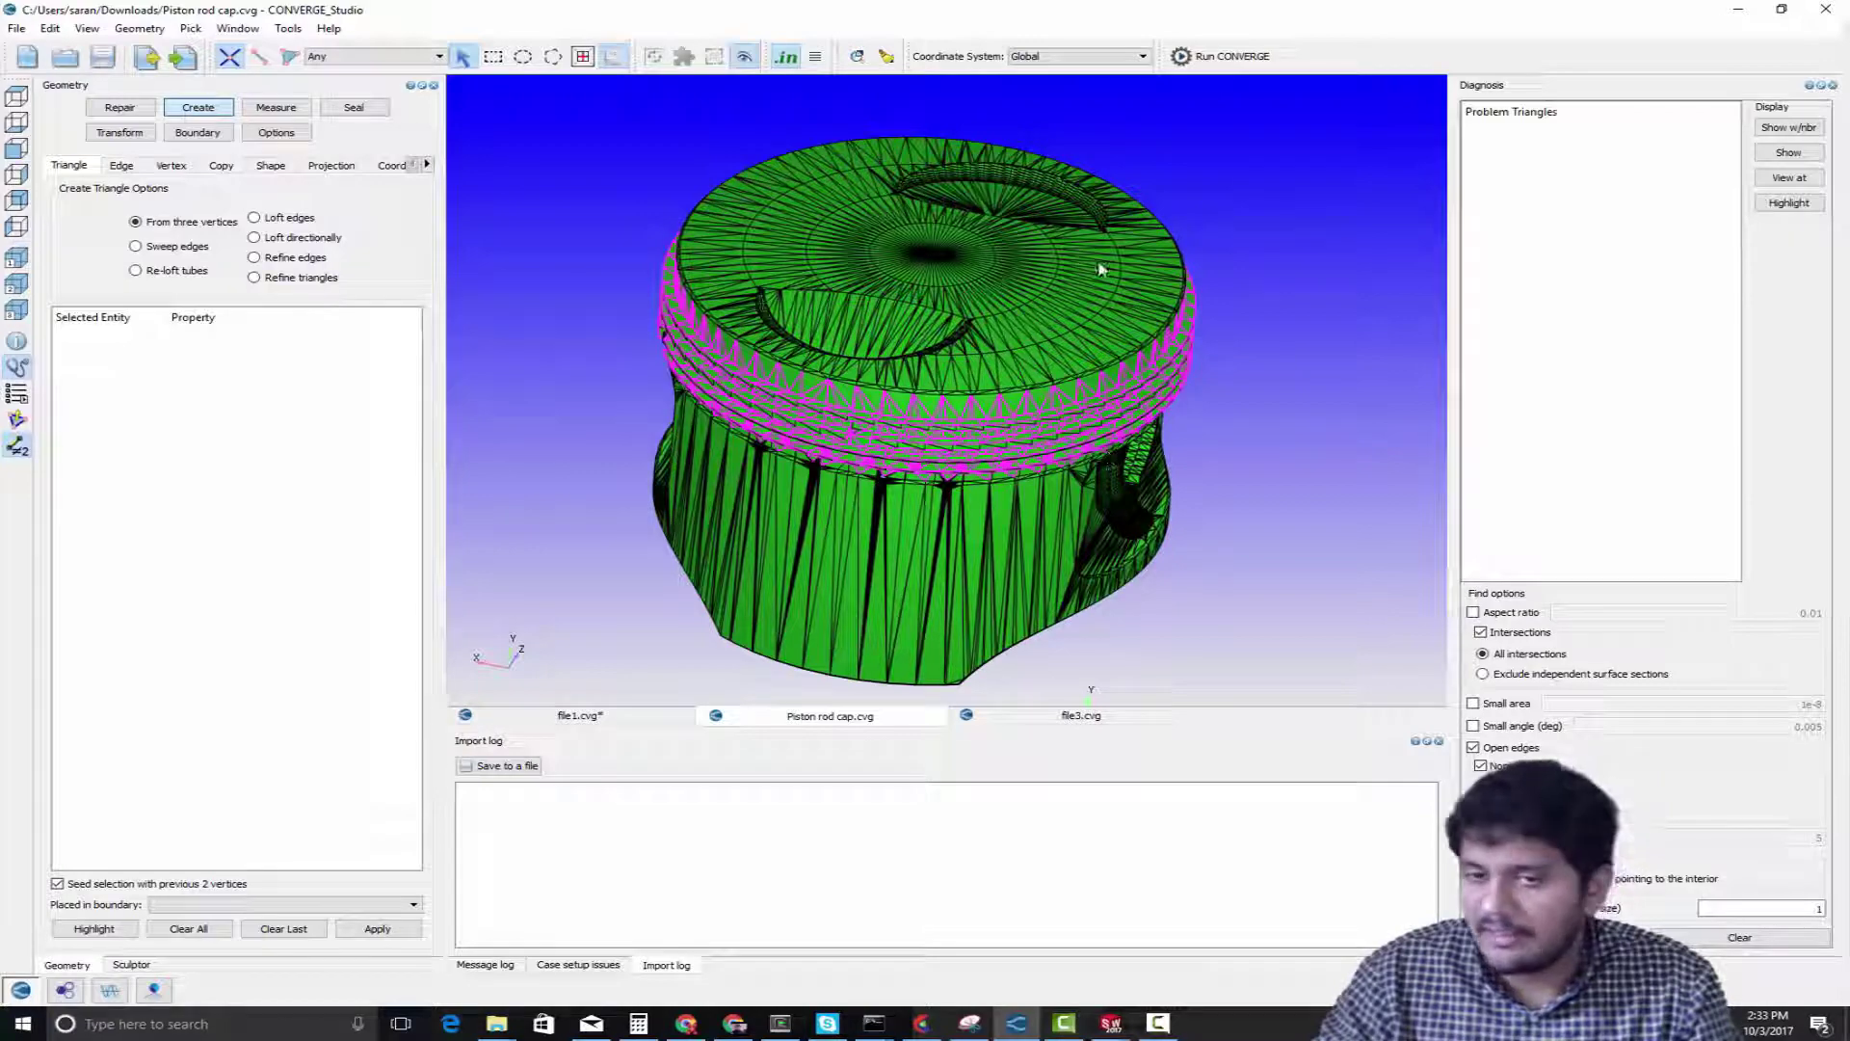
scroll(1103, 275, up, 3)
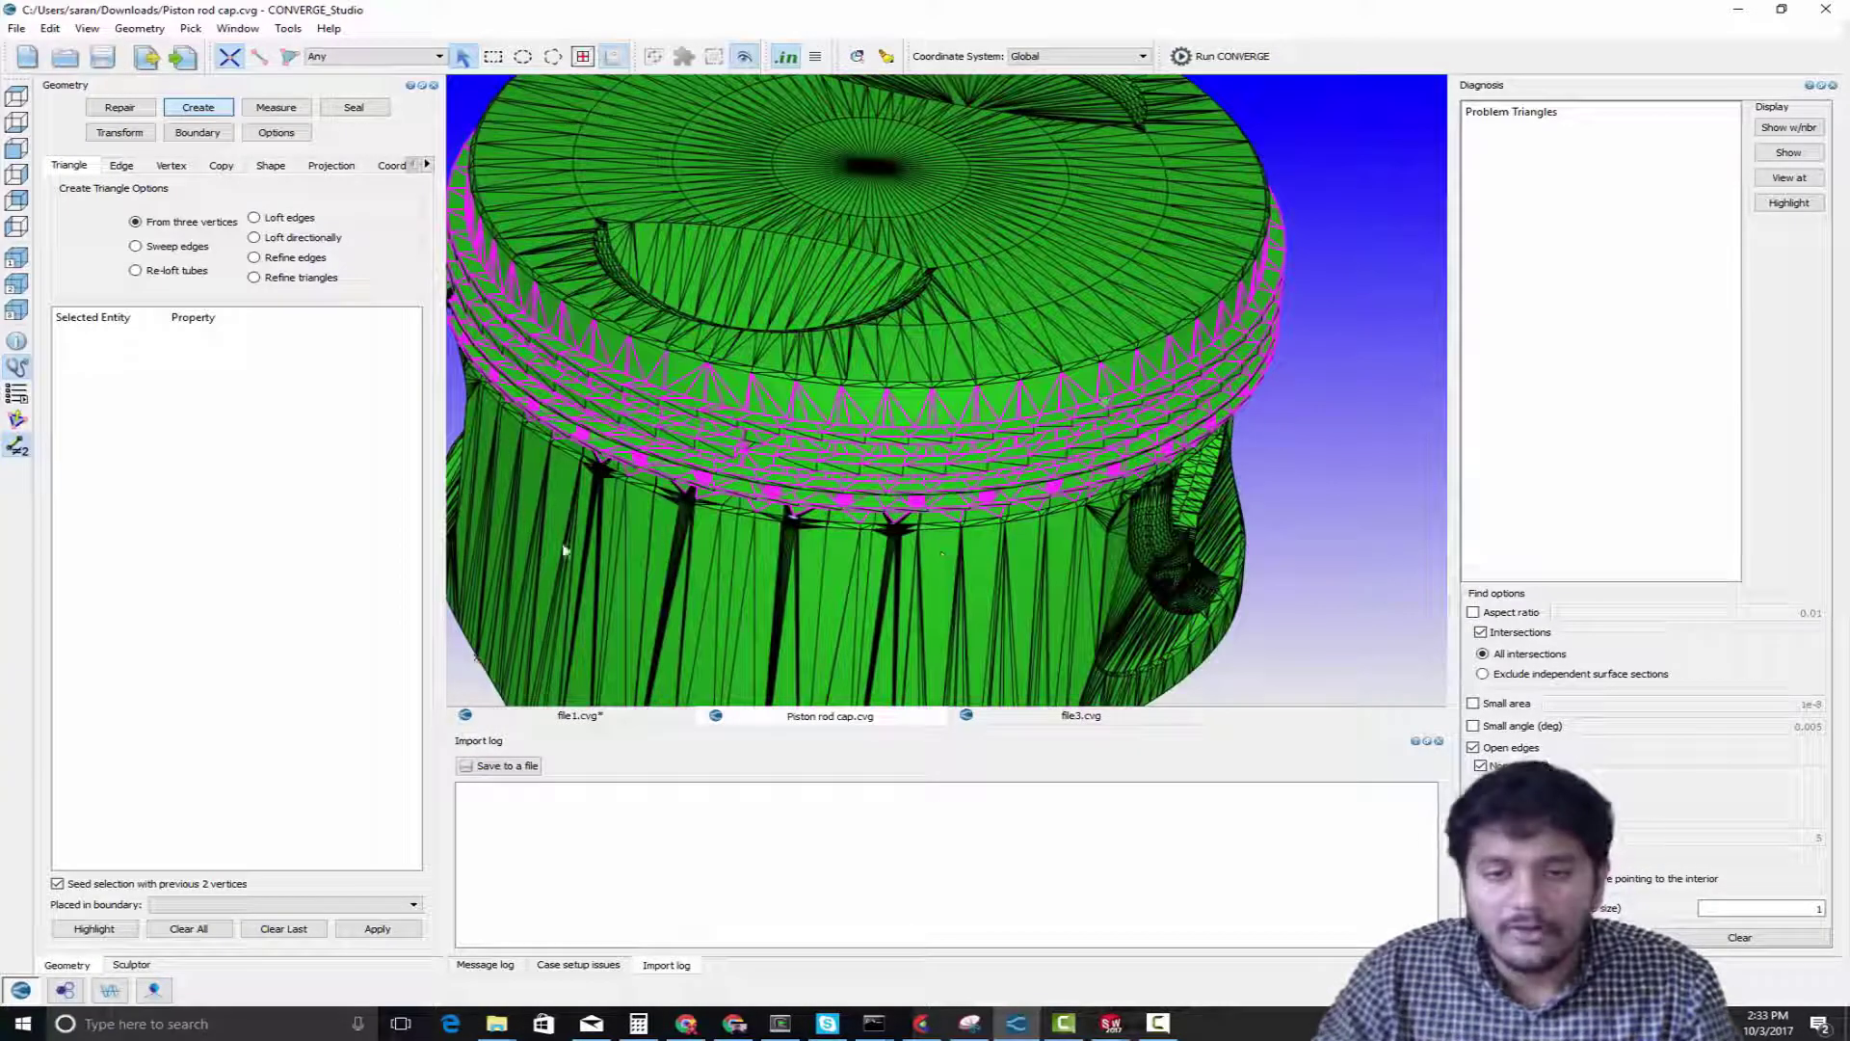
drag(998, 508, 970, 396)
right_drag(1023, 327, 1163, 579)
scroll(1010, 344, up, 1)
scroll(1010, 344, up, 2)
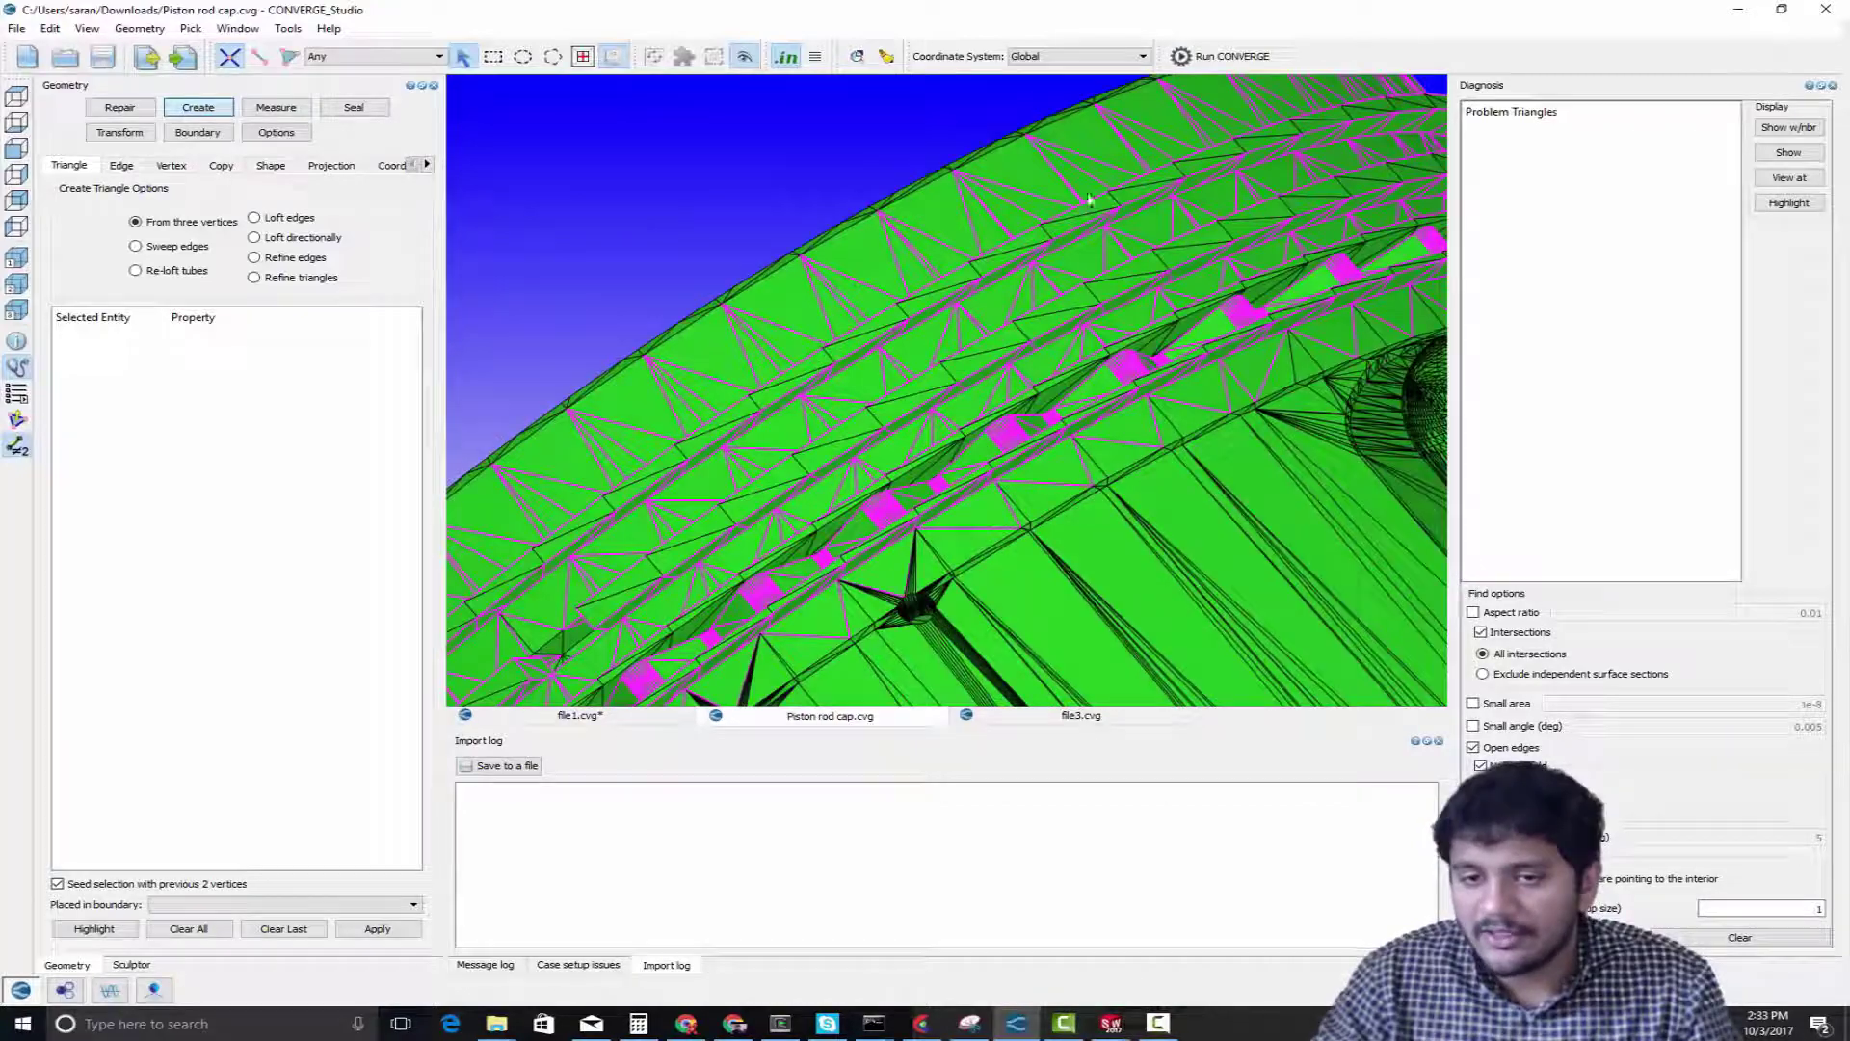
scroll(925, 441, down, 3)
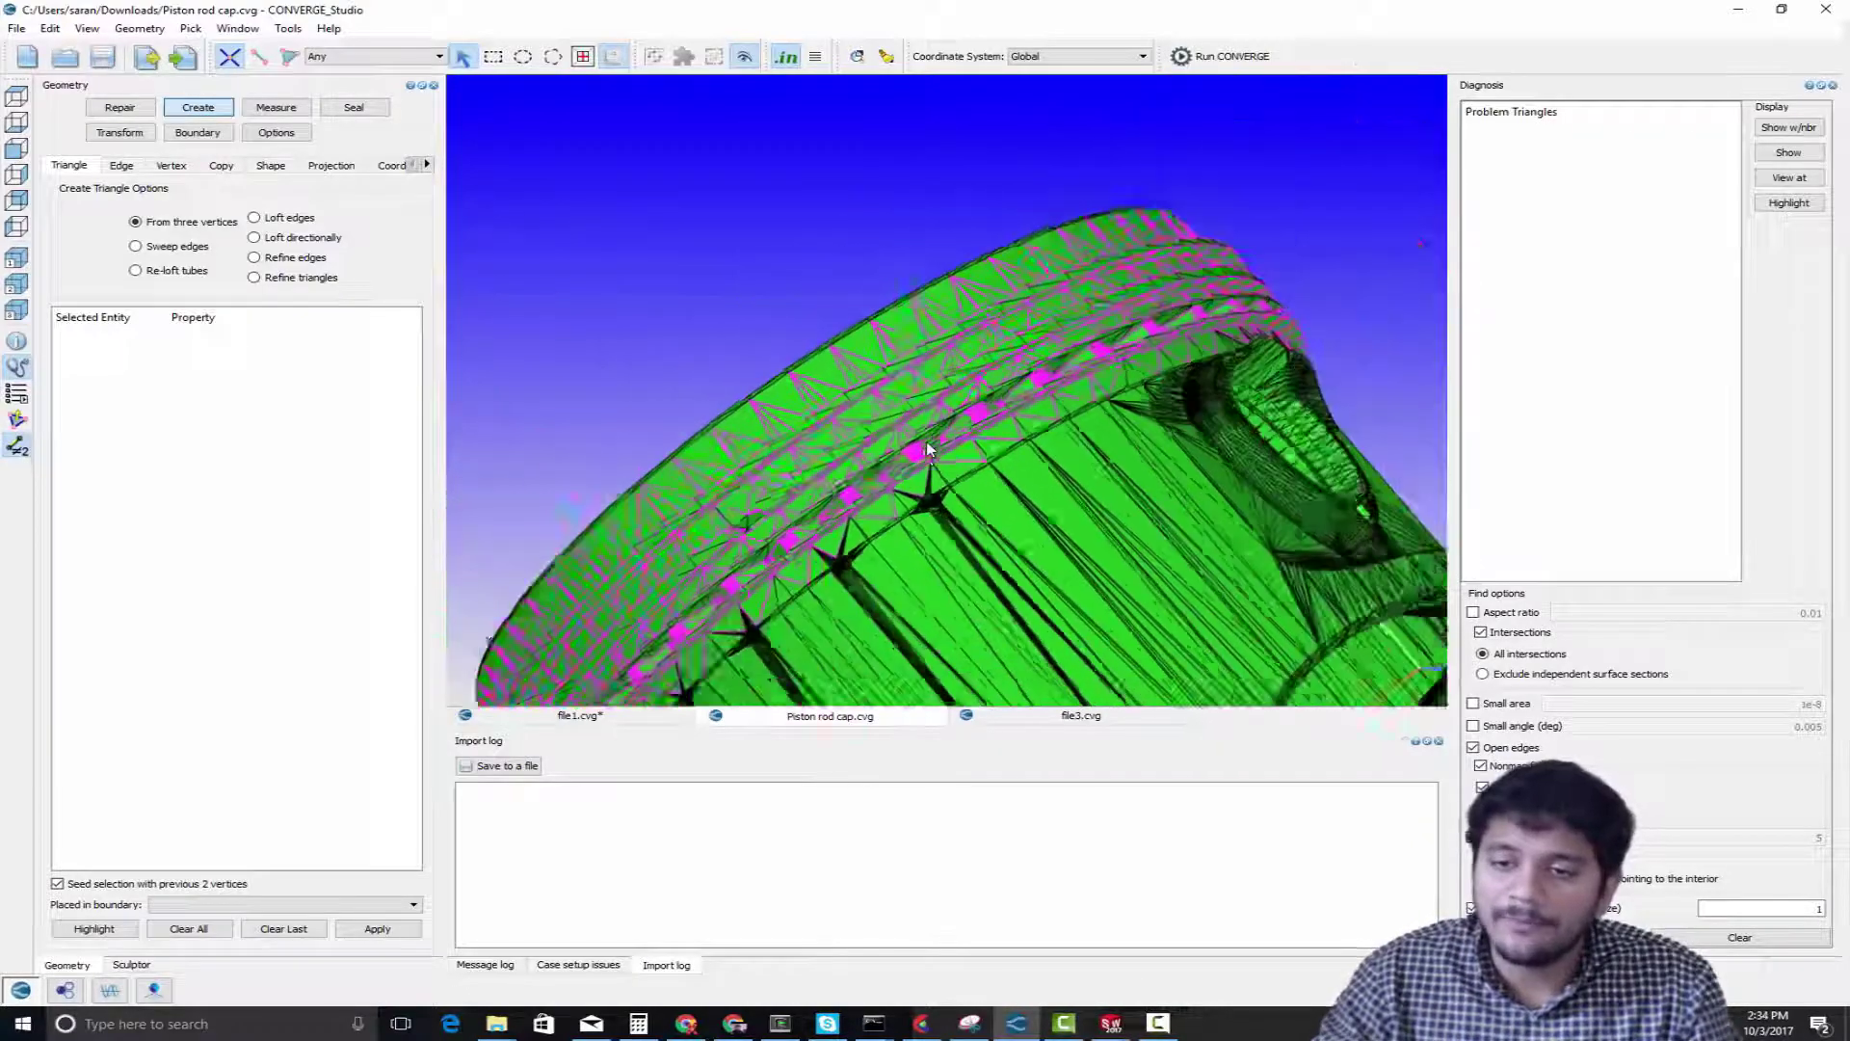
Inspect the mesh inside the piston's underside, especially the raised lettering and the pin boss surfaces
drag(928, 451, 875, 434)
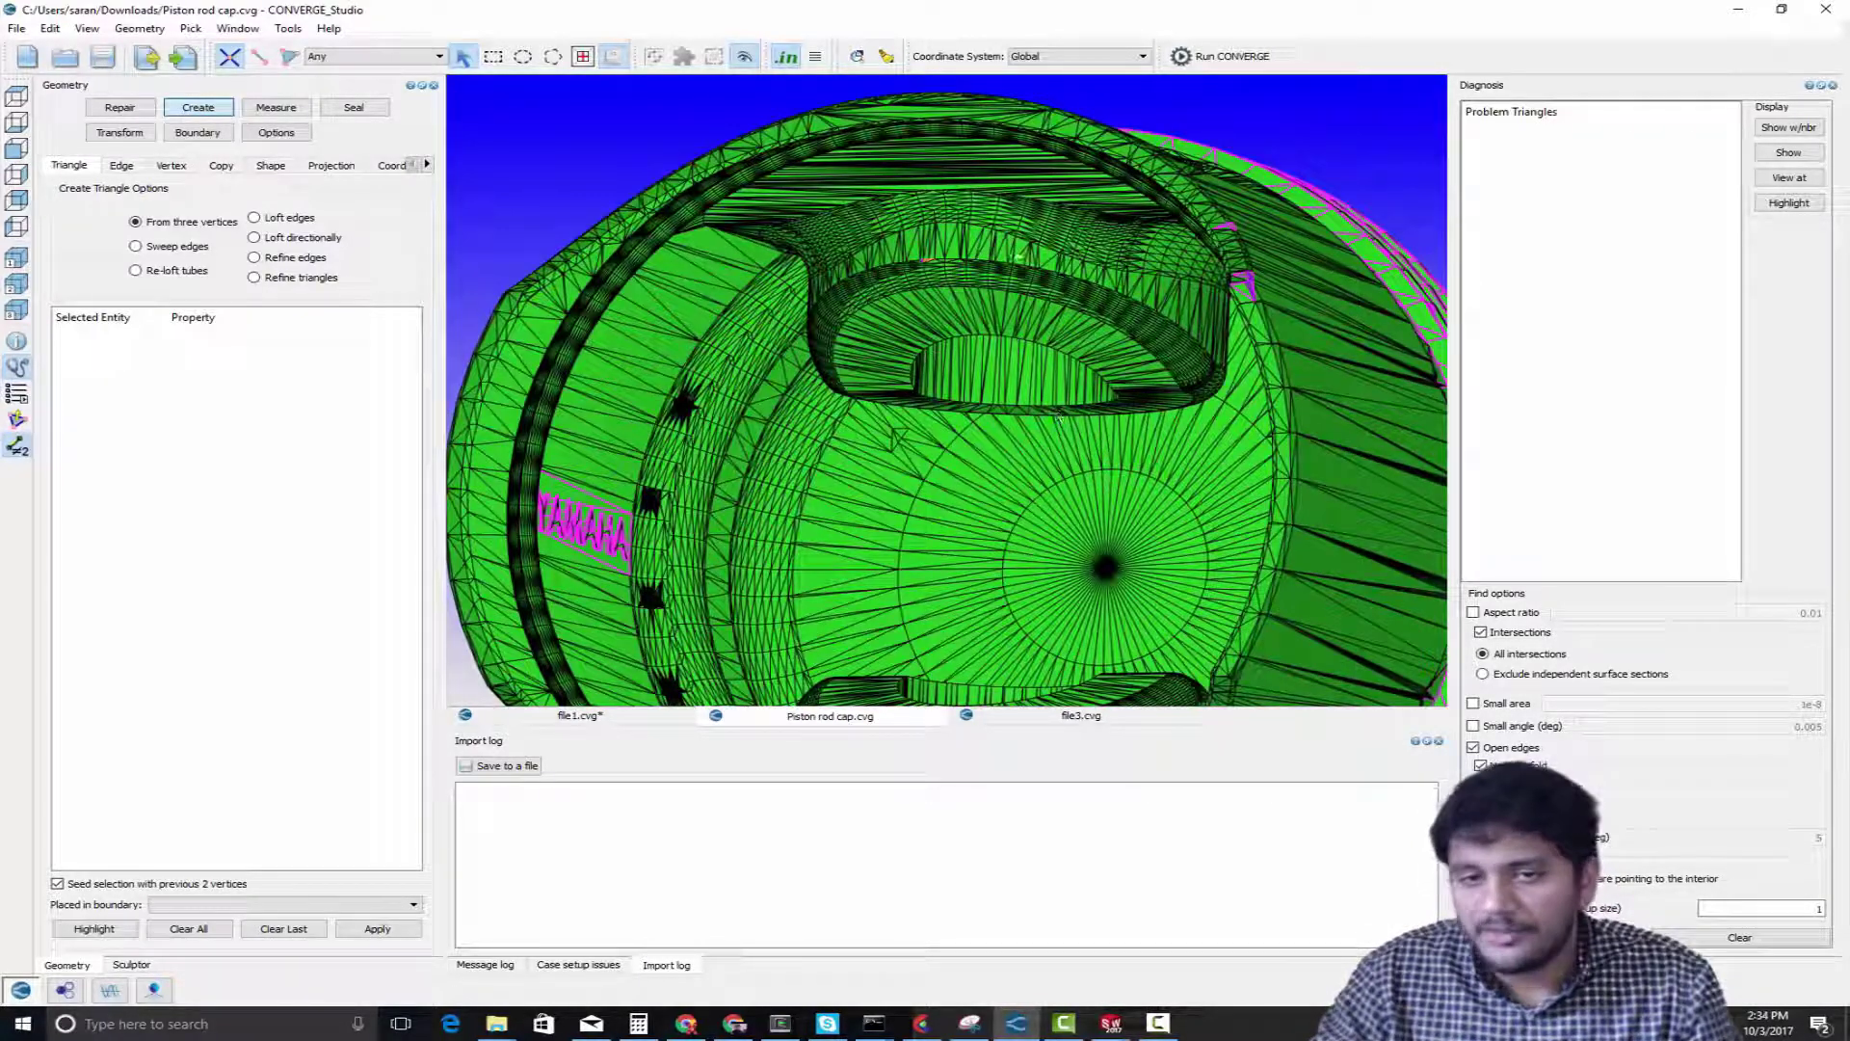
scroll(1195, 315, up, 3)
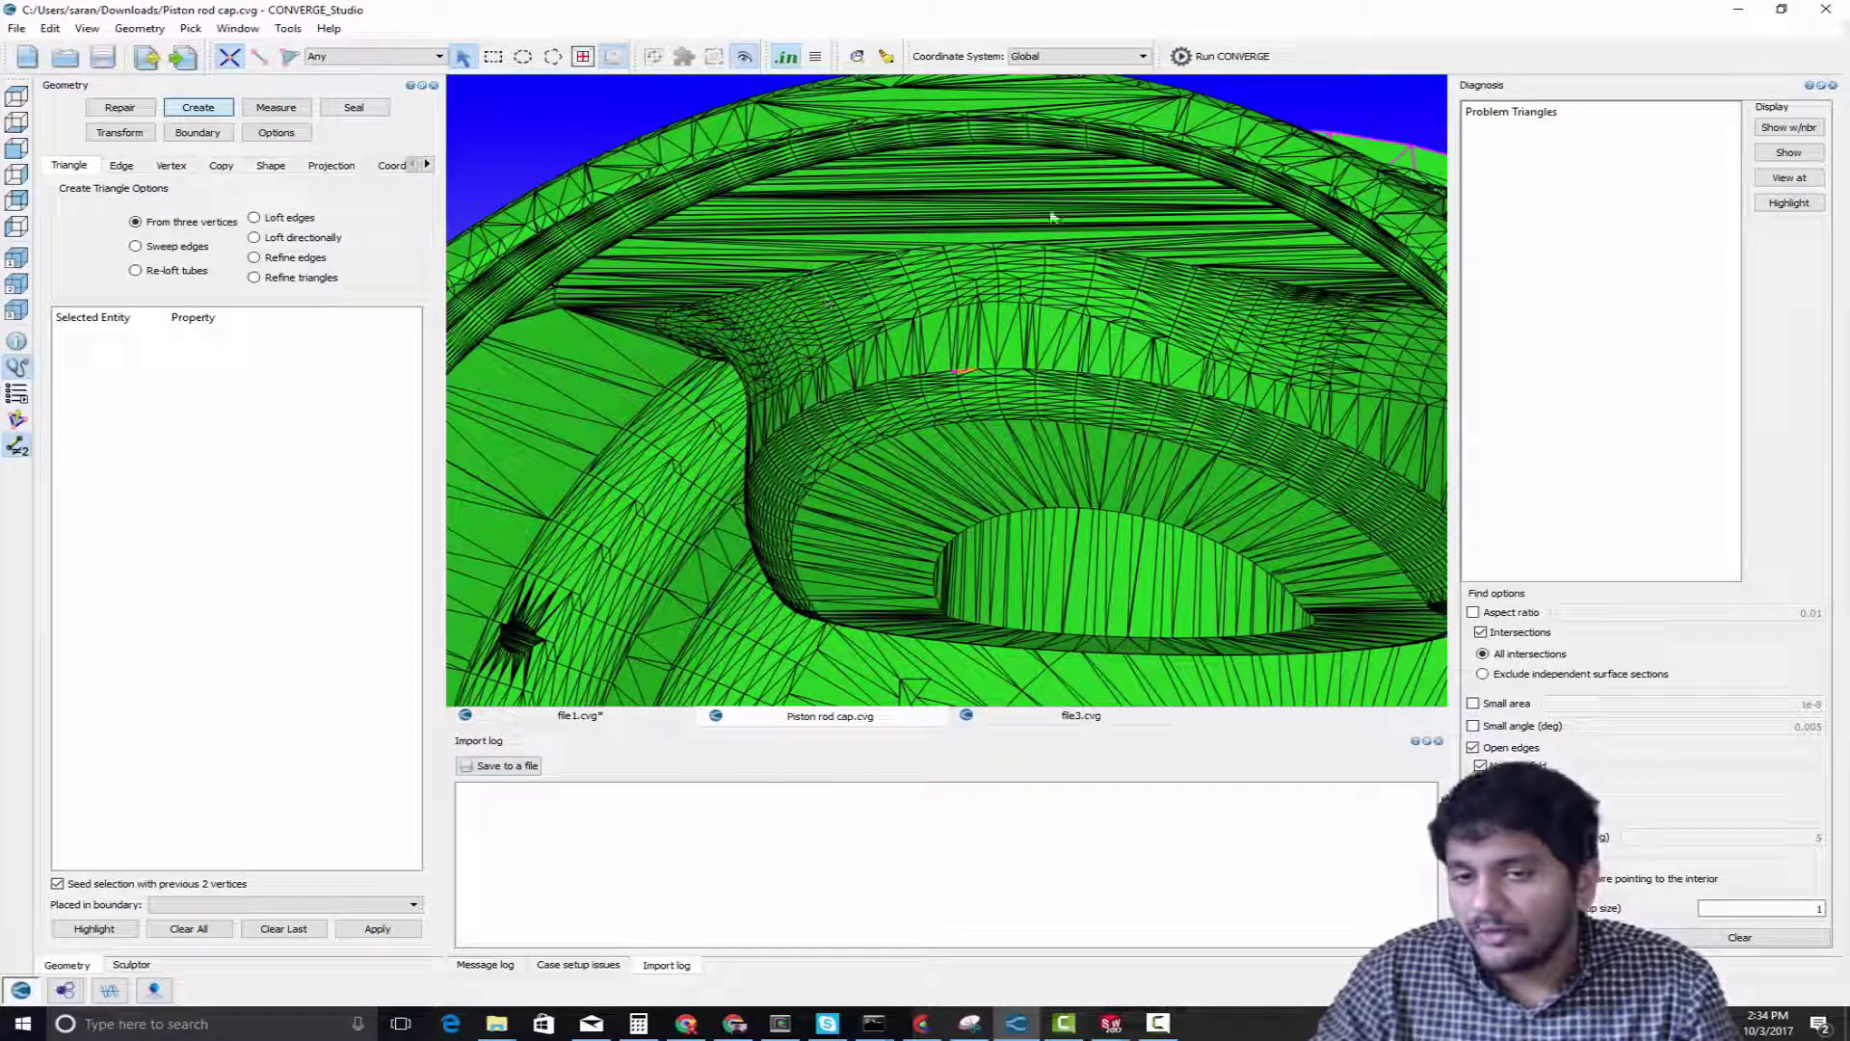
scroll(1115, 347, down, 5)
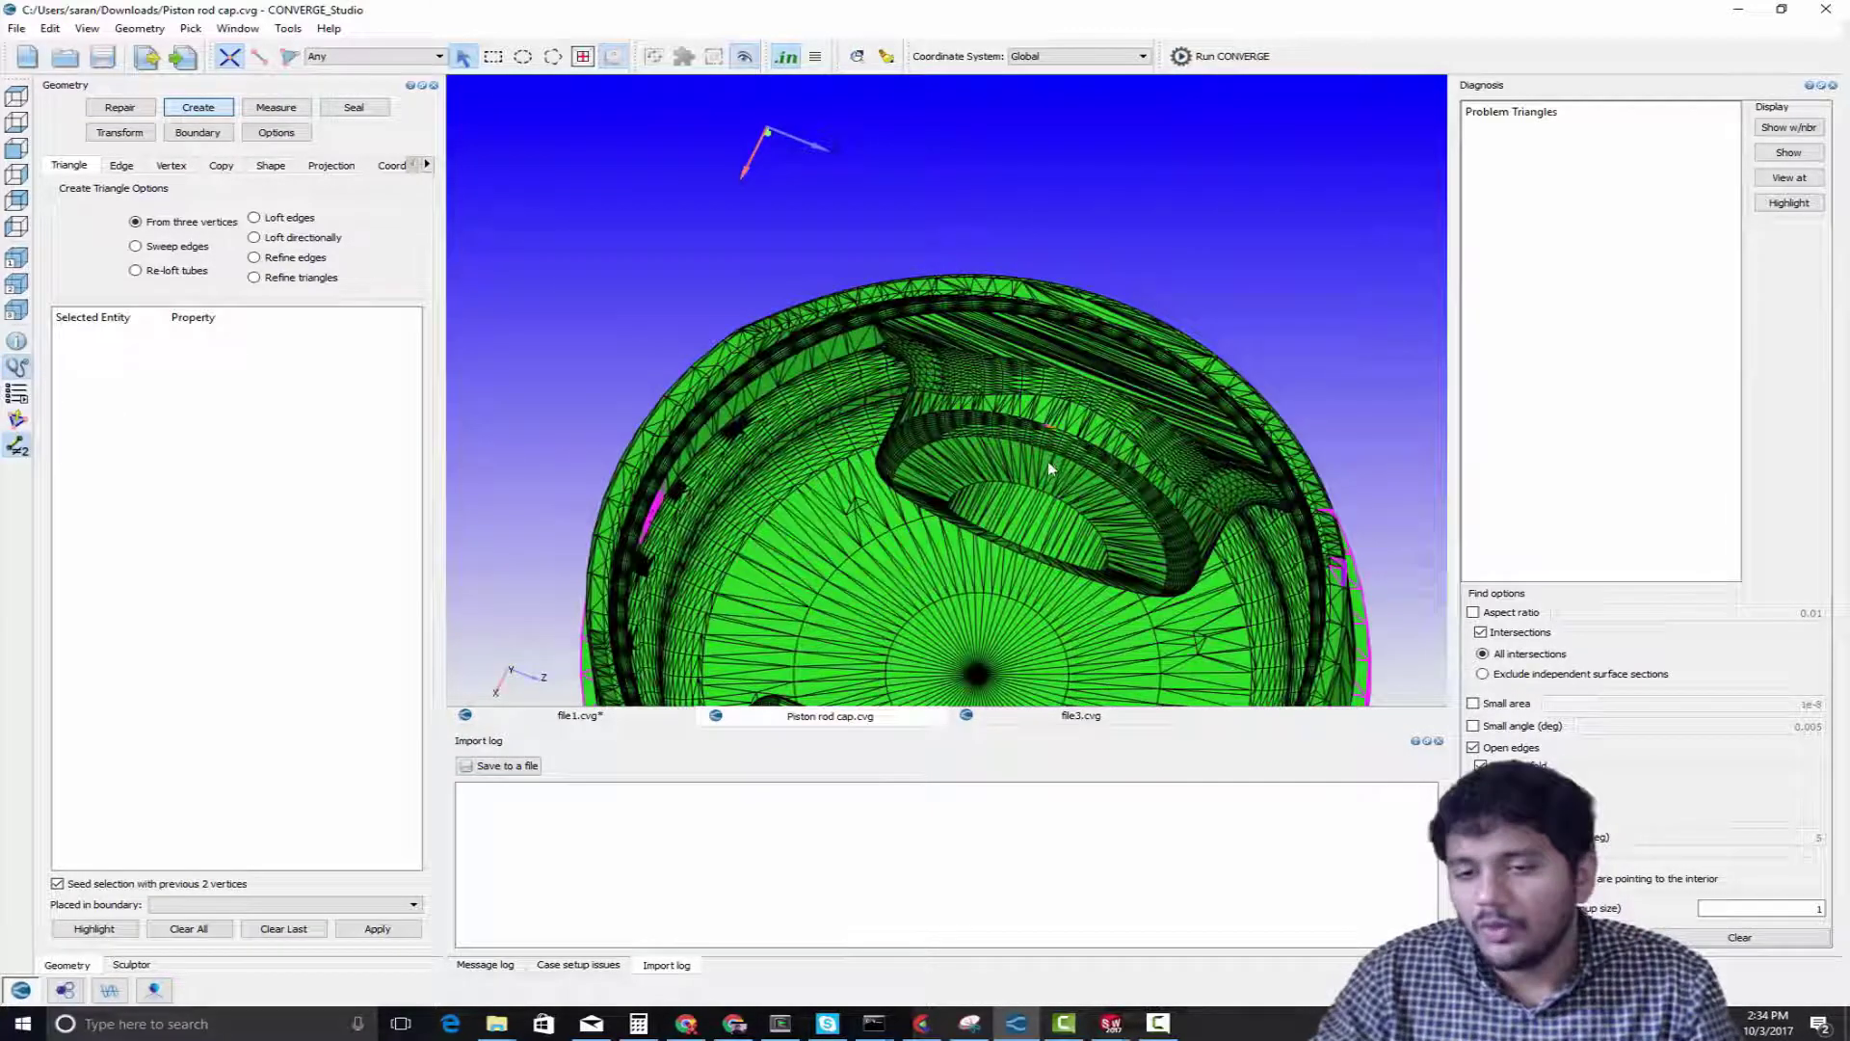
scroll(1059, 472, up, 5)
scroll(1092, 493, up, 4)
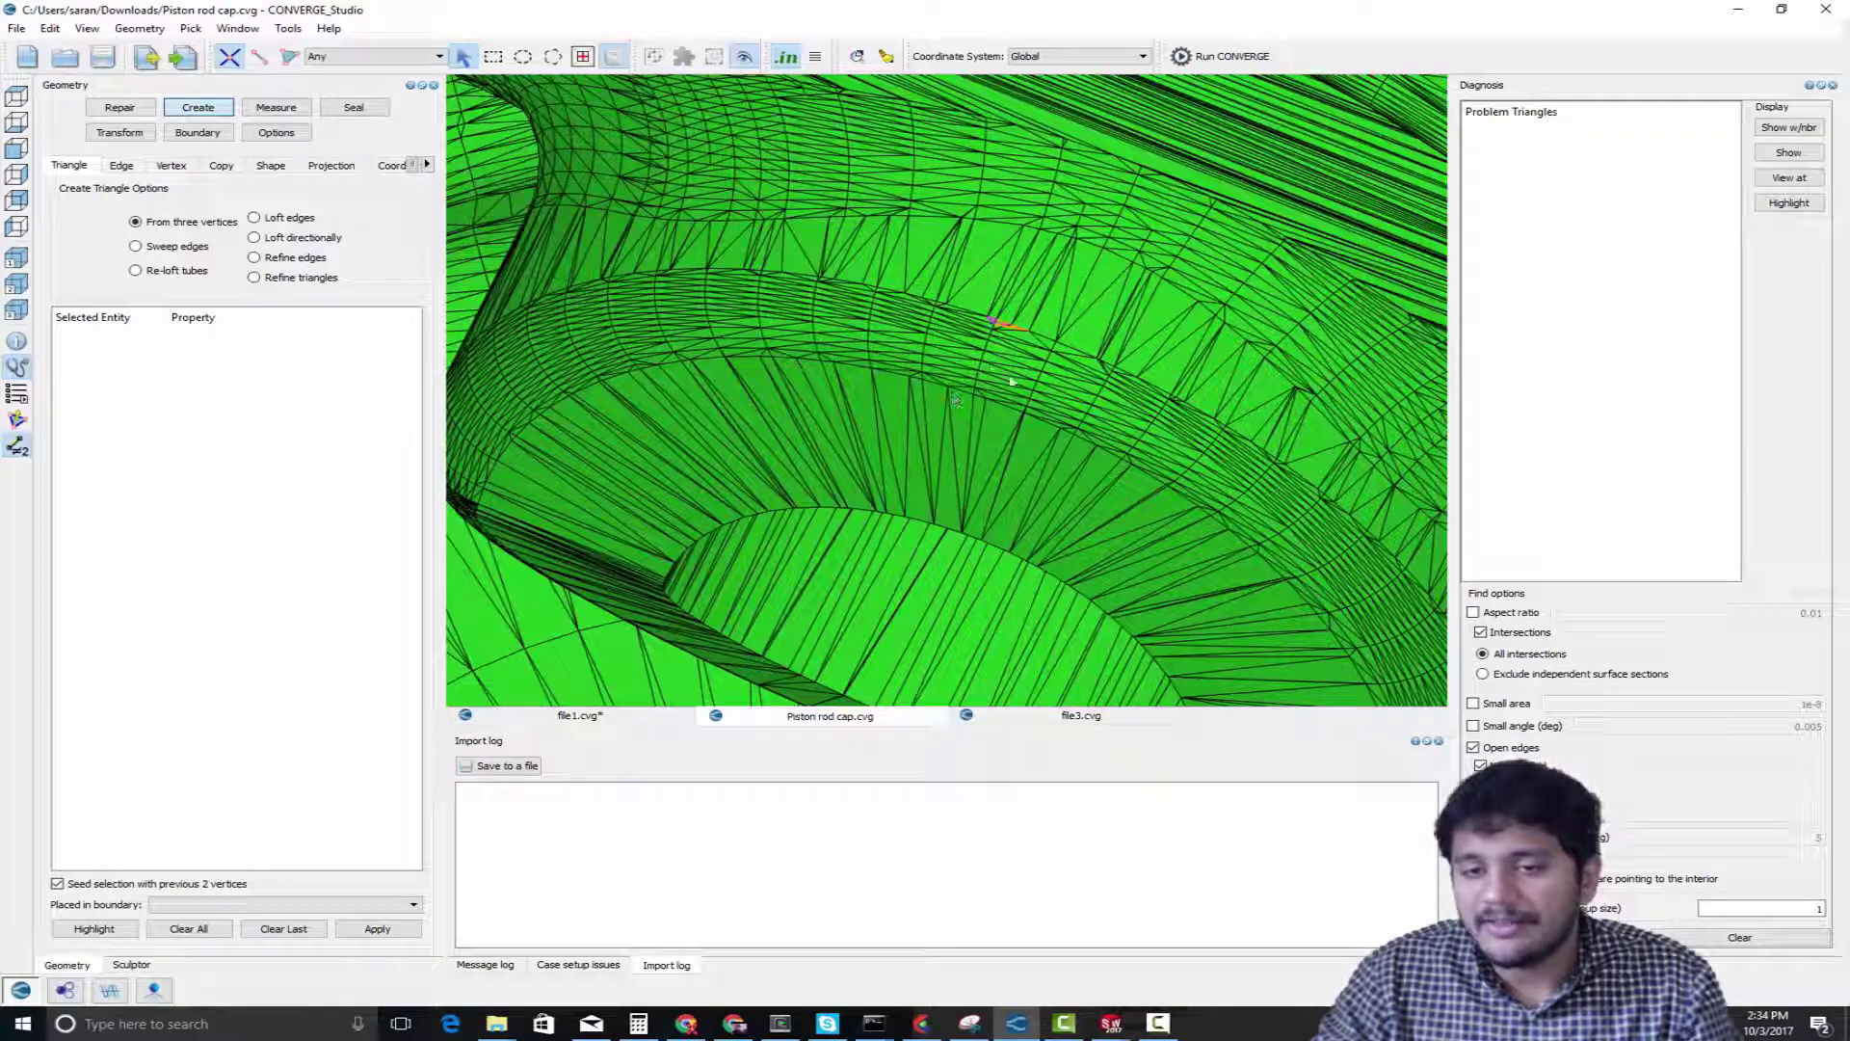
scroll(980, 445, down, 5)
drag(923, 353, 920, 540)
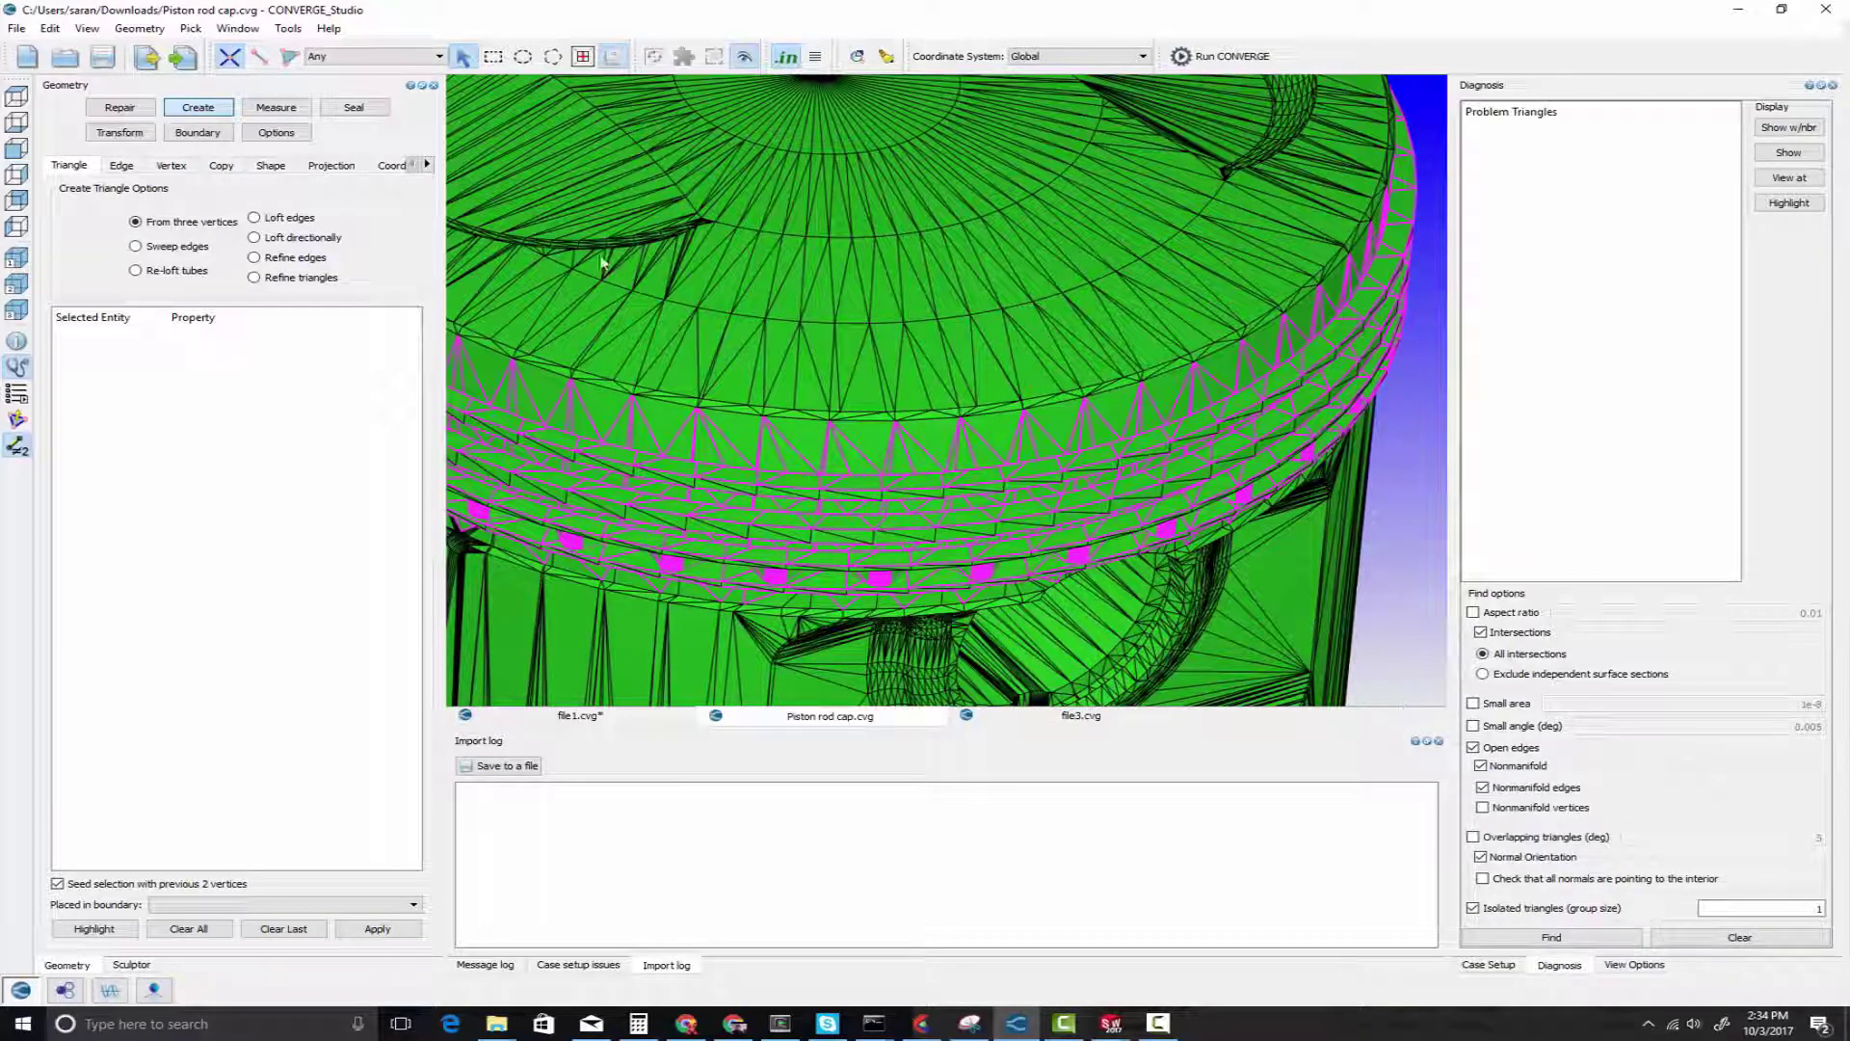
Run the surface diagnosis for intersections, open edges, nonmanifold edges, normal orientation and isolated triangles
click(88, 29)
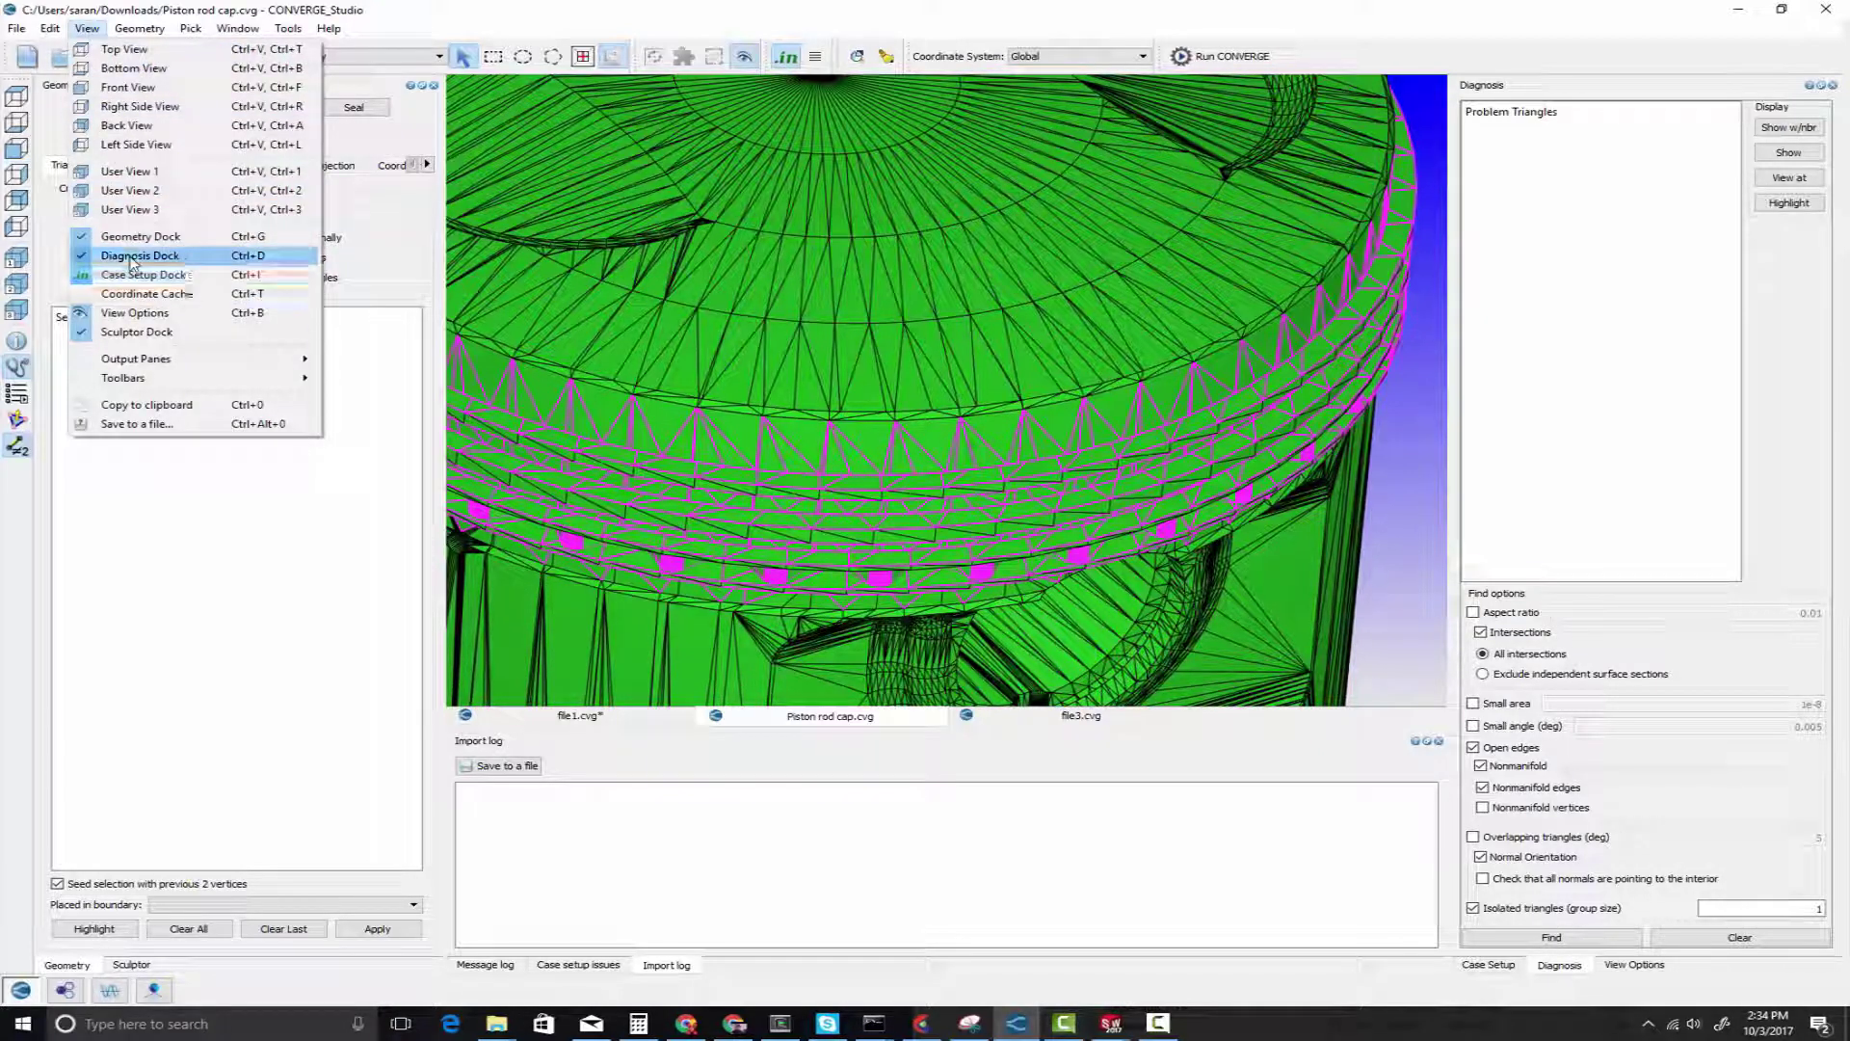
click(1392, 939)
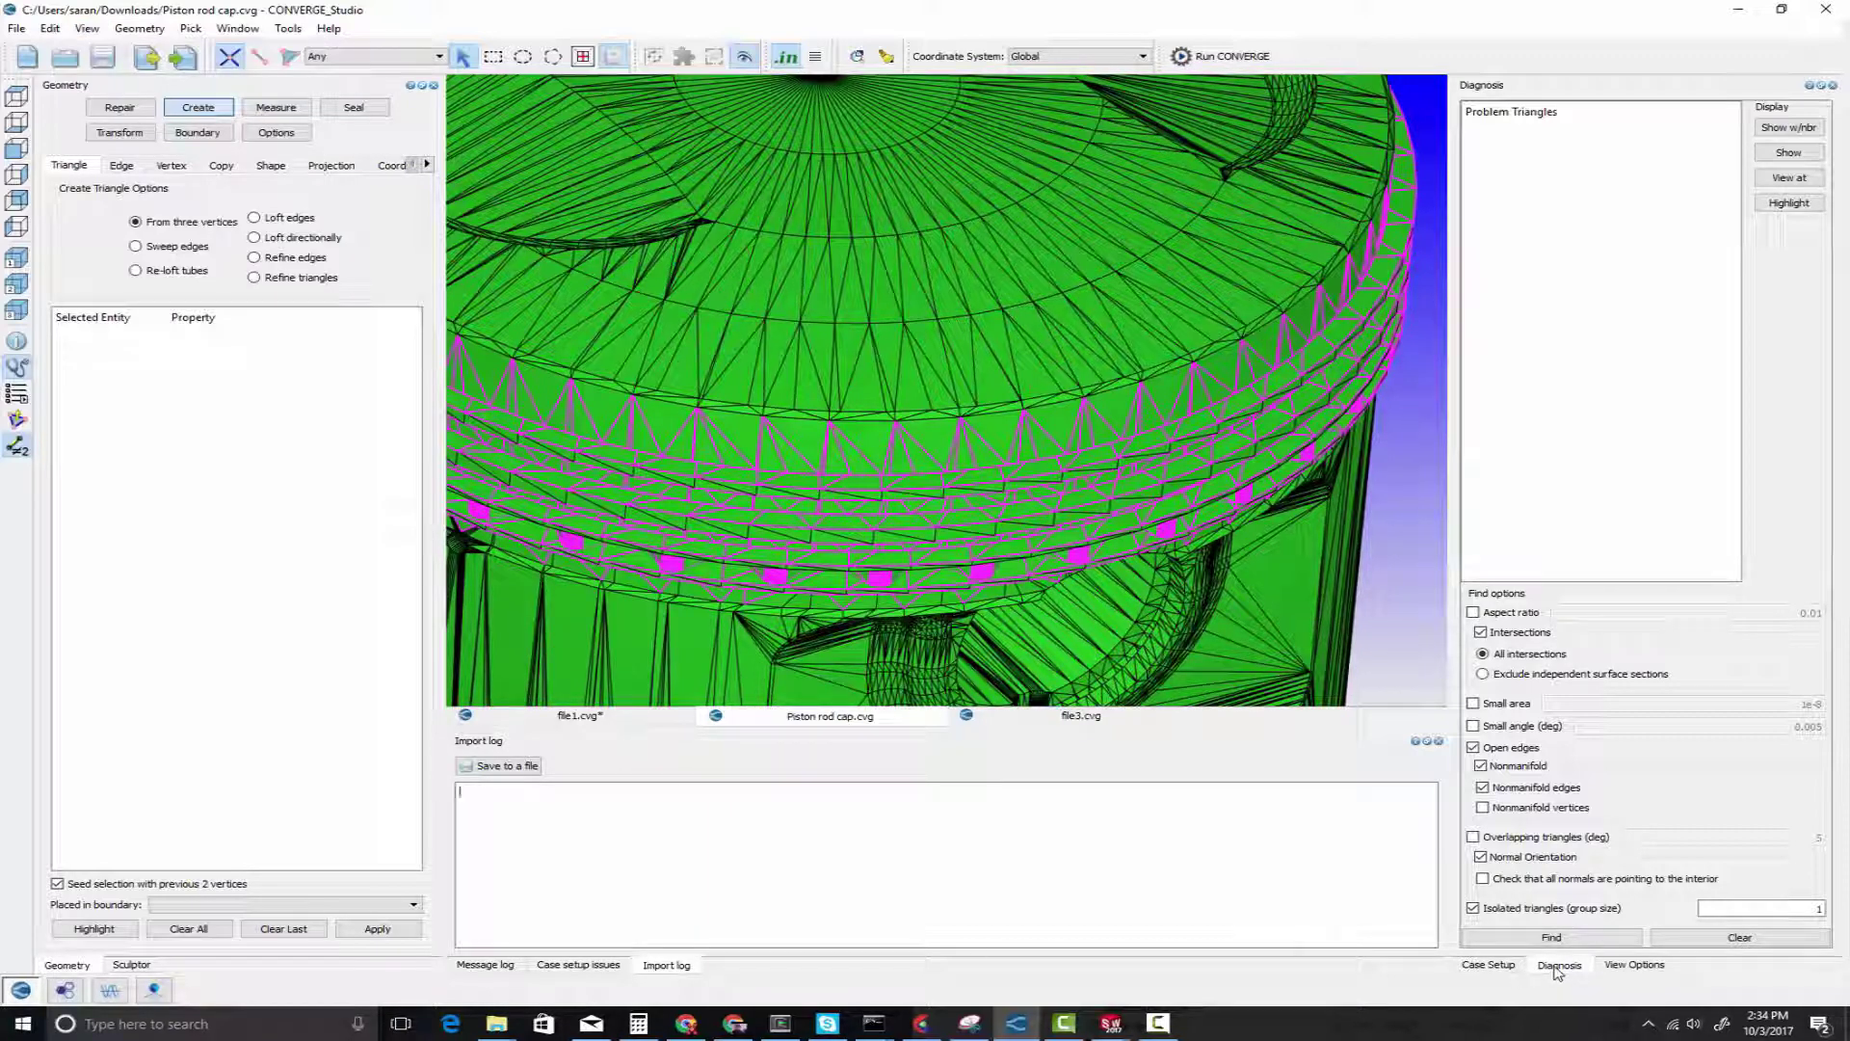
click(1552, 938)
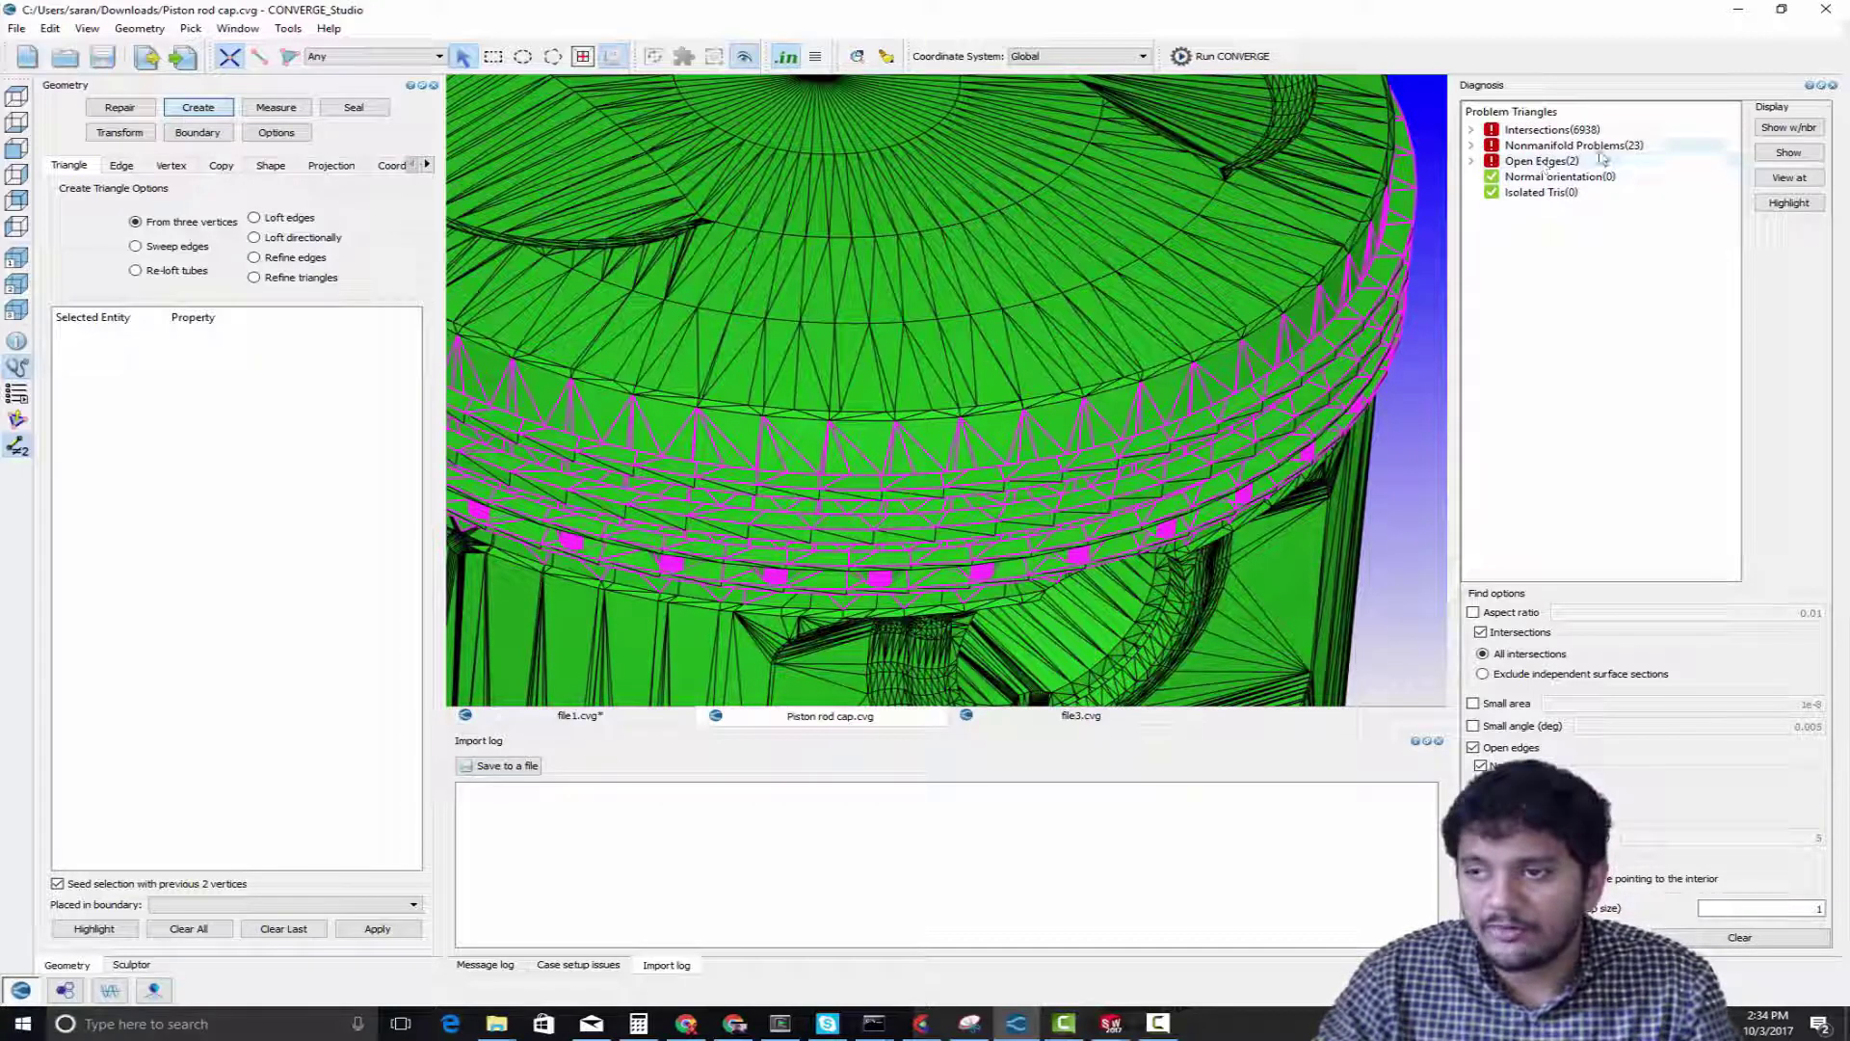
Examine the problem triangles highlighted around the piston's ring grooves and along the lower skirt edge
scroll(1020, 418, down, 5)
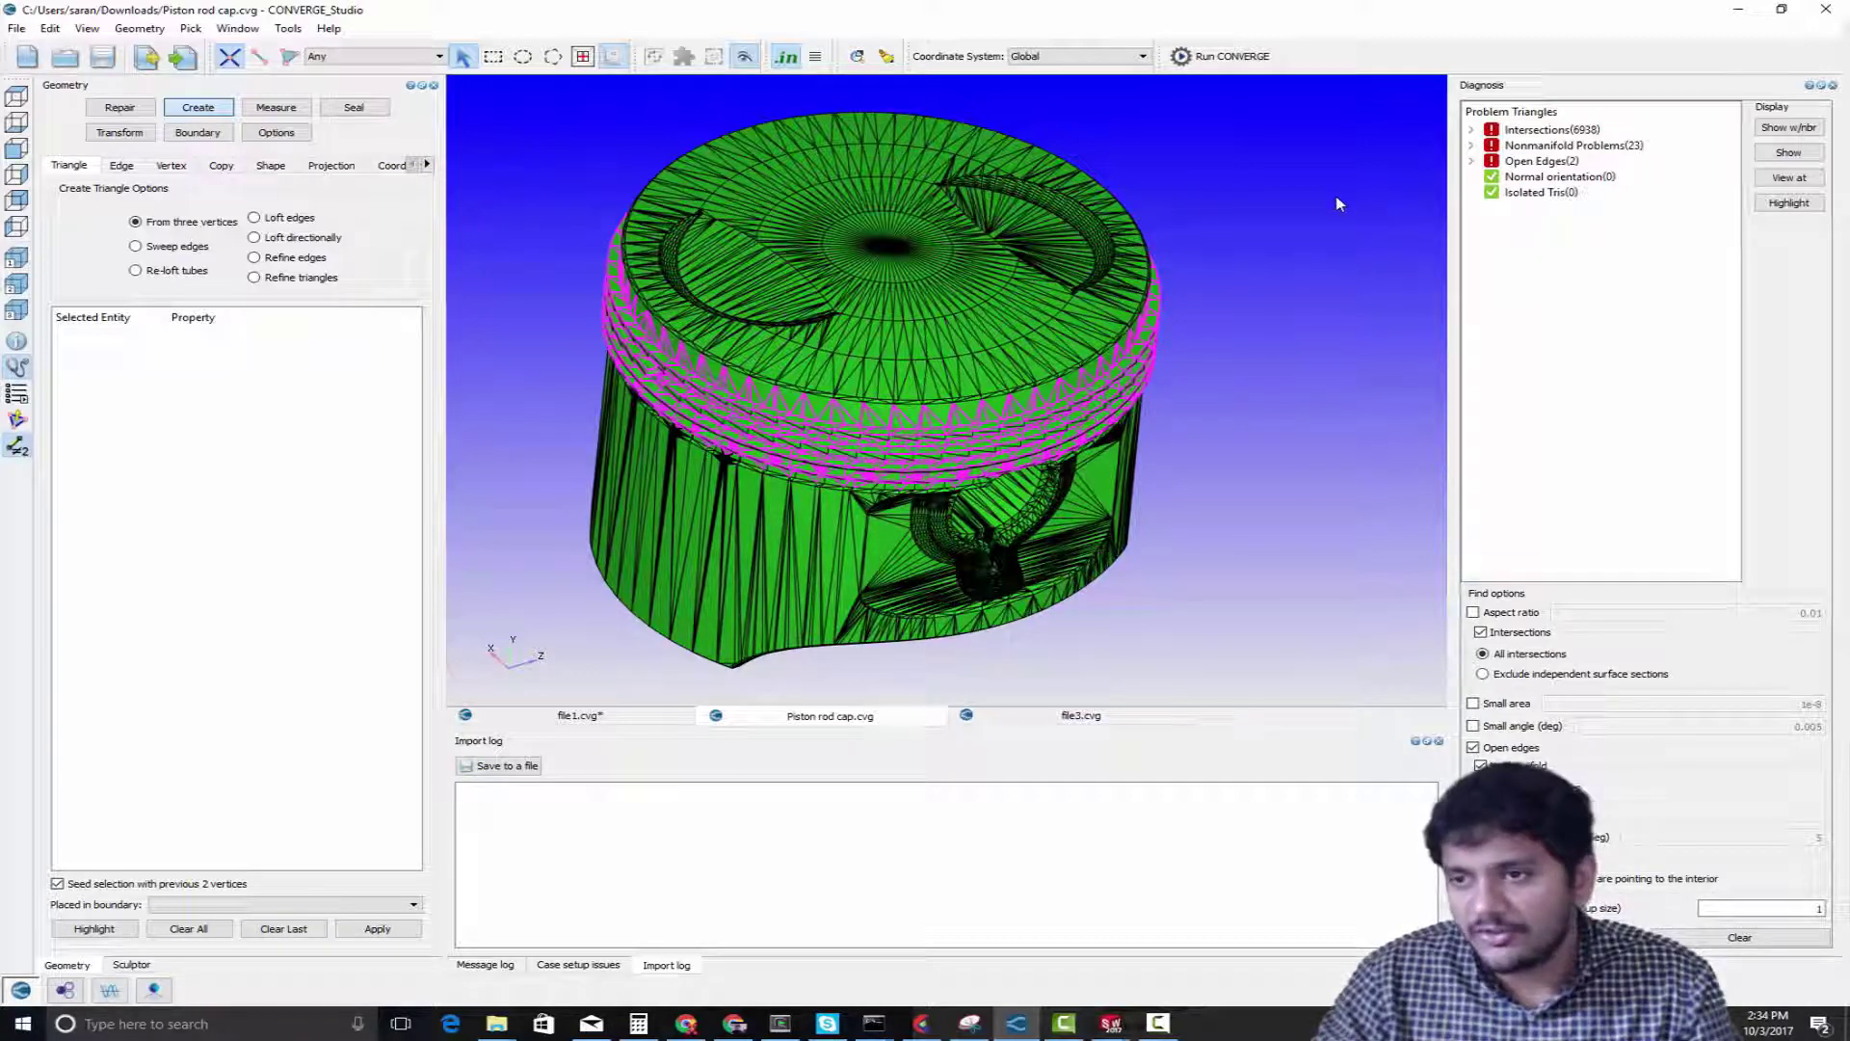
scroll(1063, 485, up, 5)
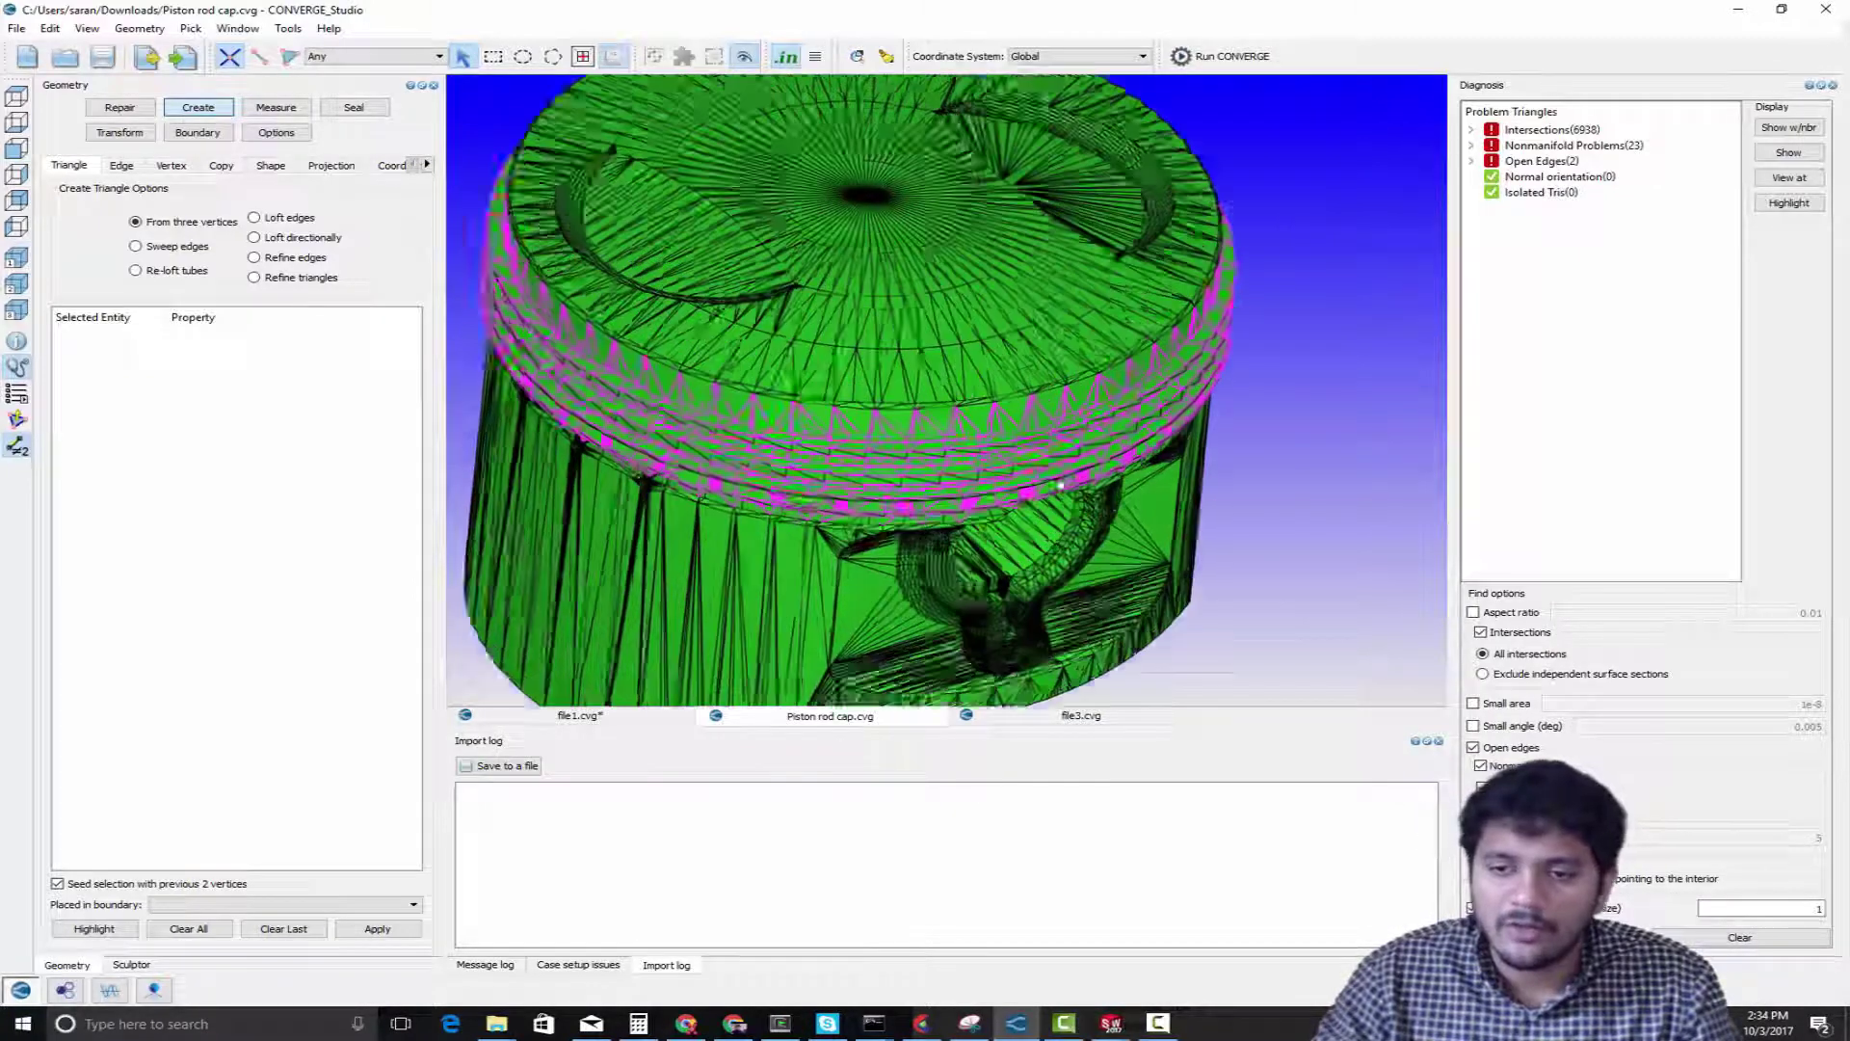
scroll(1061, 491, down, 3)
drag(1053, 481, 1081, 408)
middle_drag(1095, 517, 1132, 362)
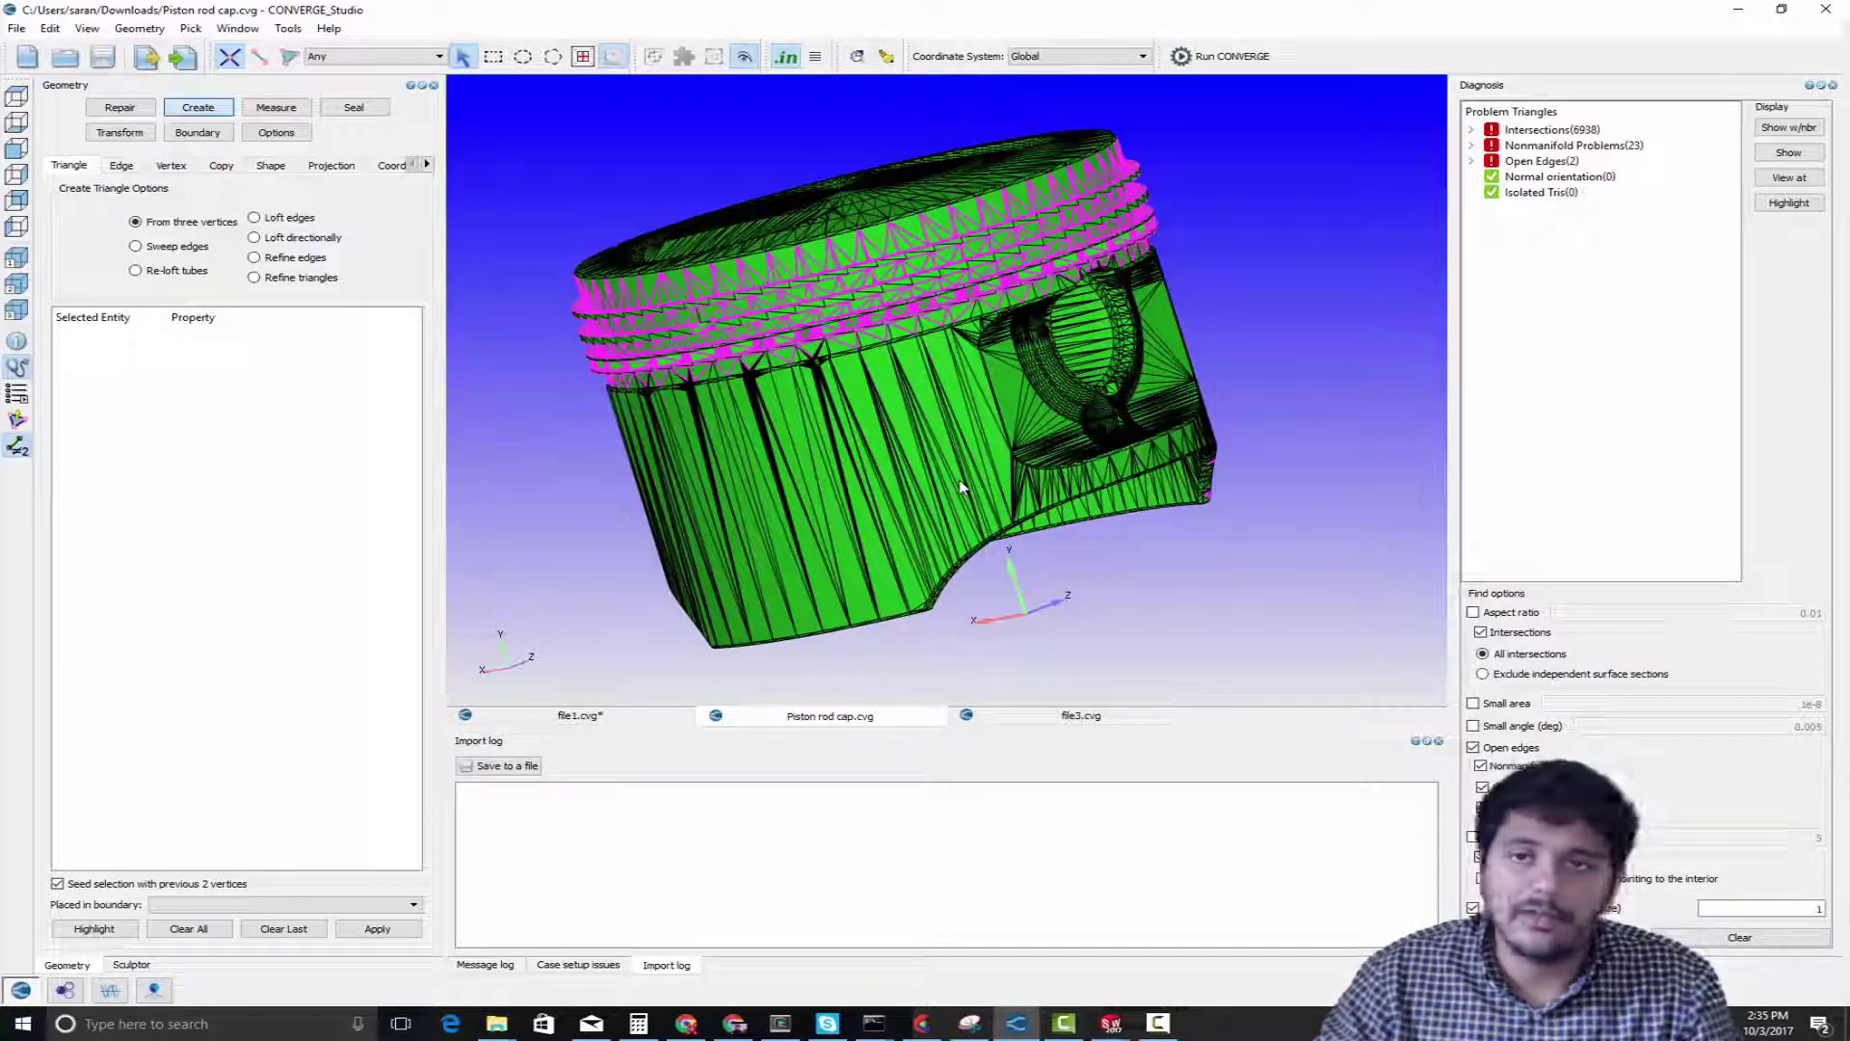
scroll(963, 468, up, 3)
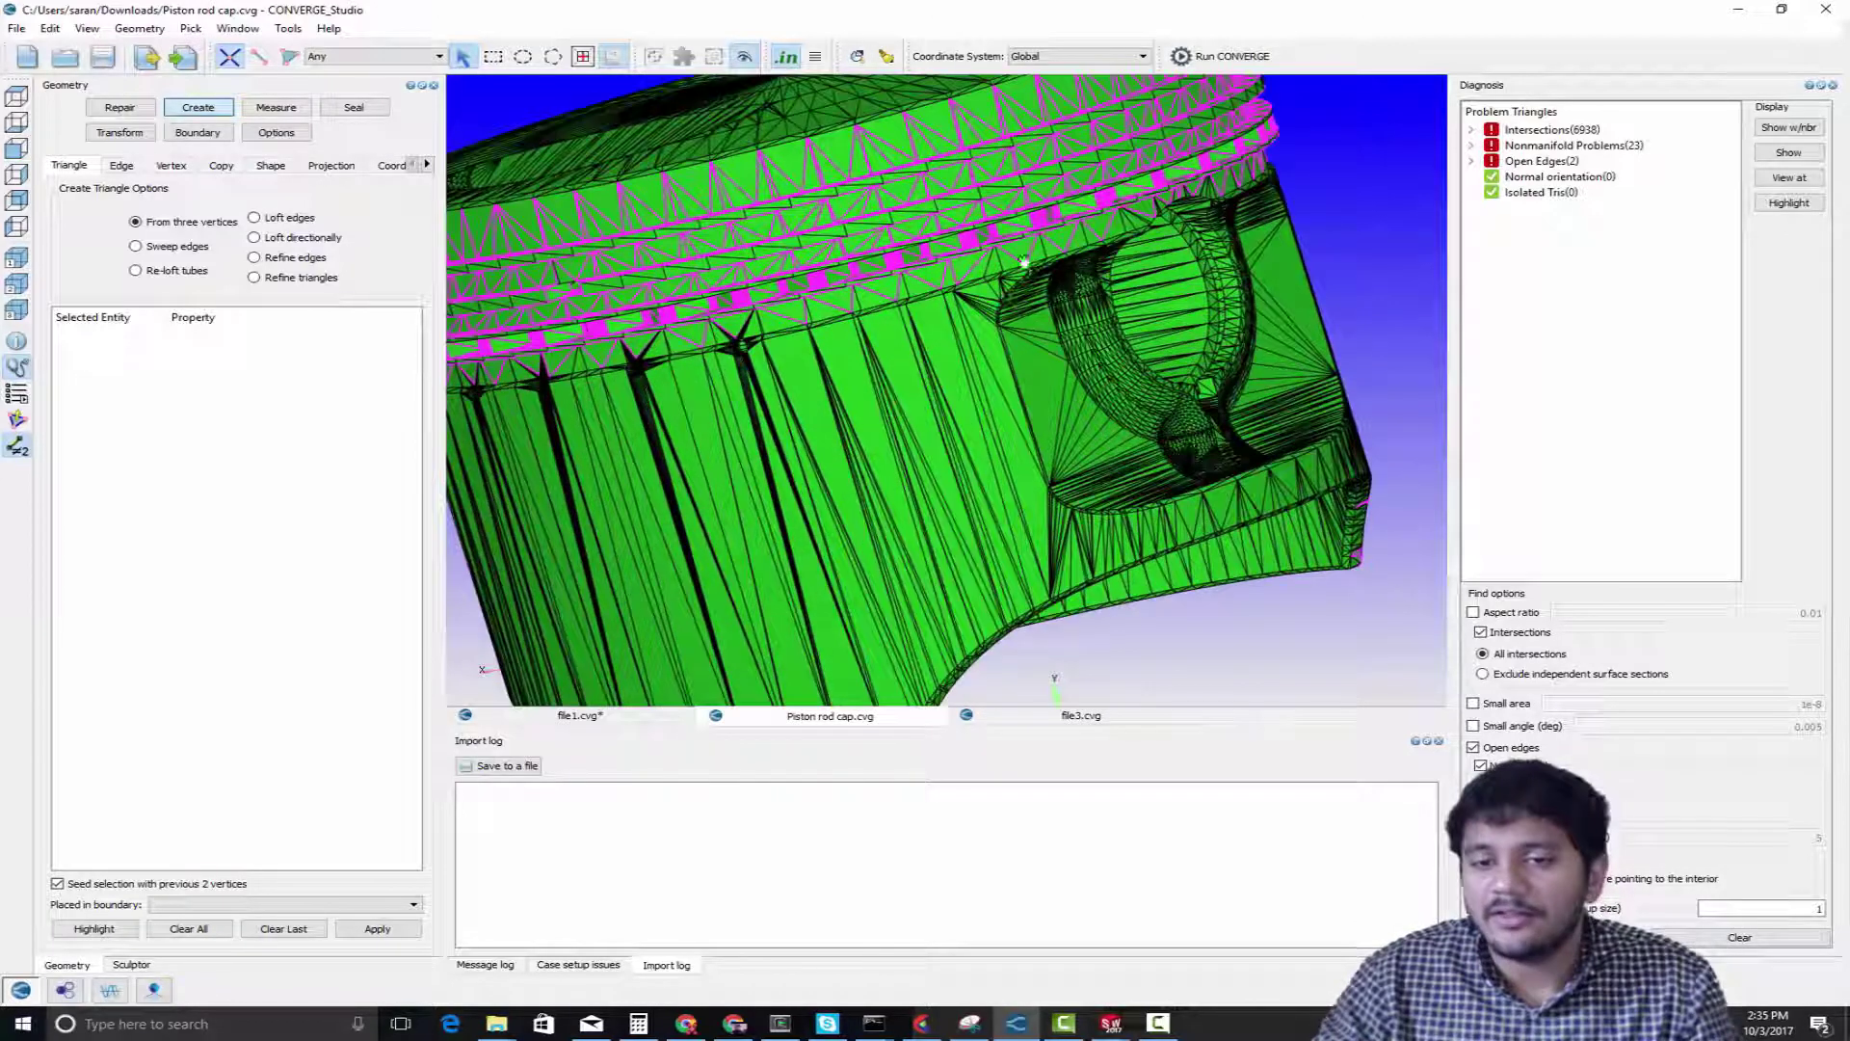
middle_drag(1025, 308, 1027, 478)
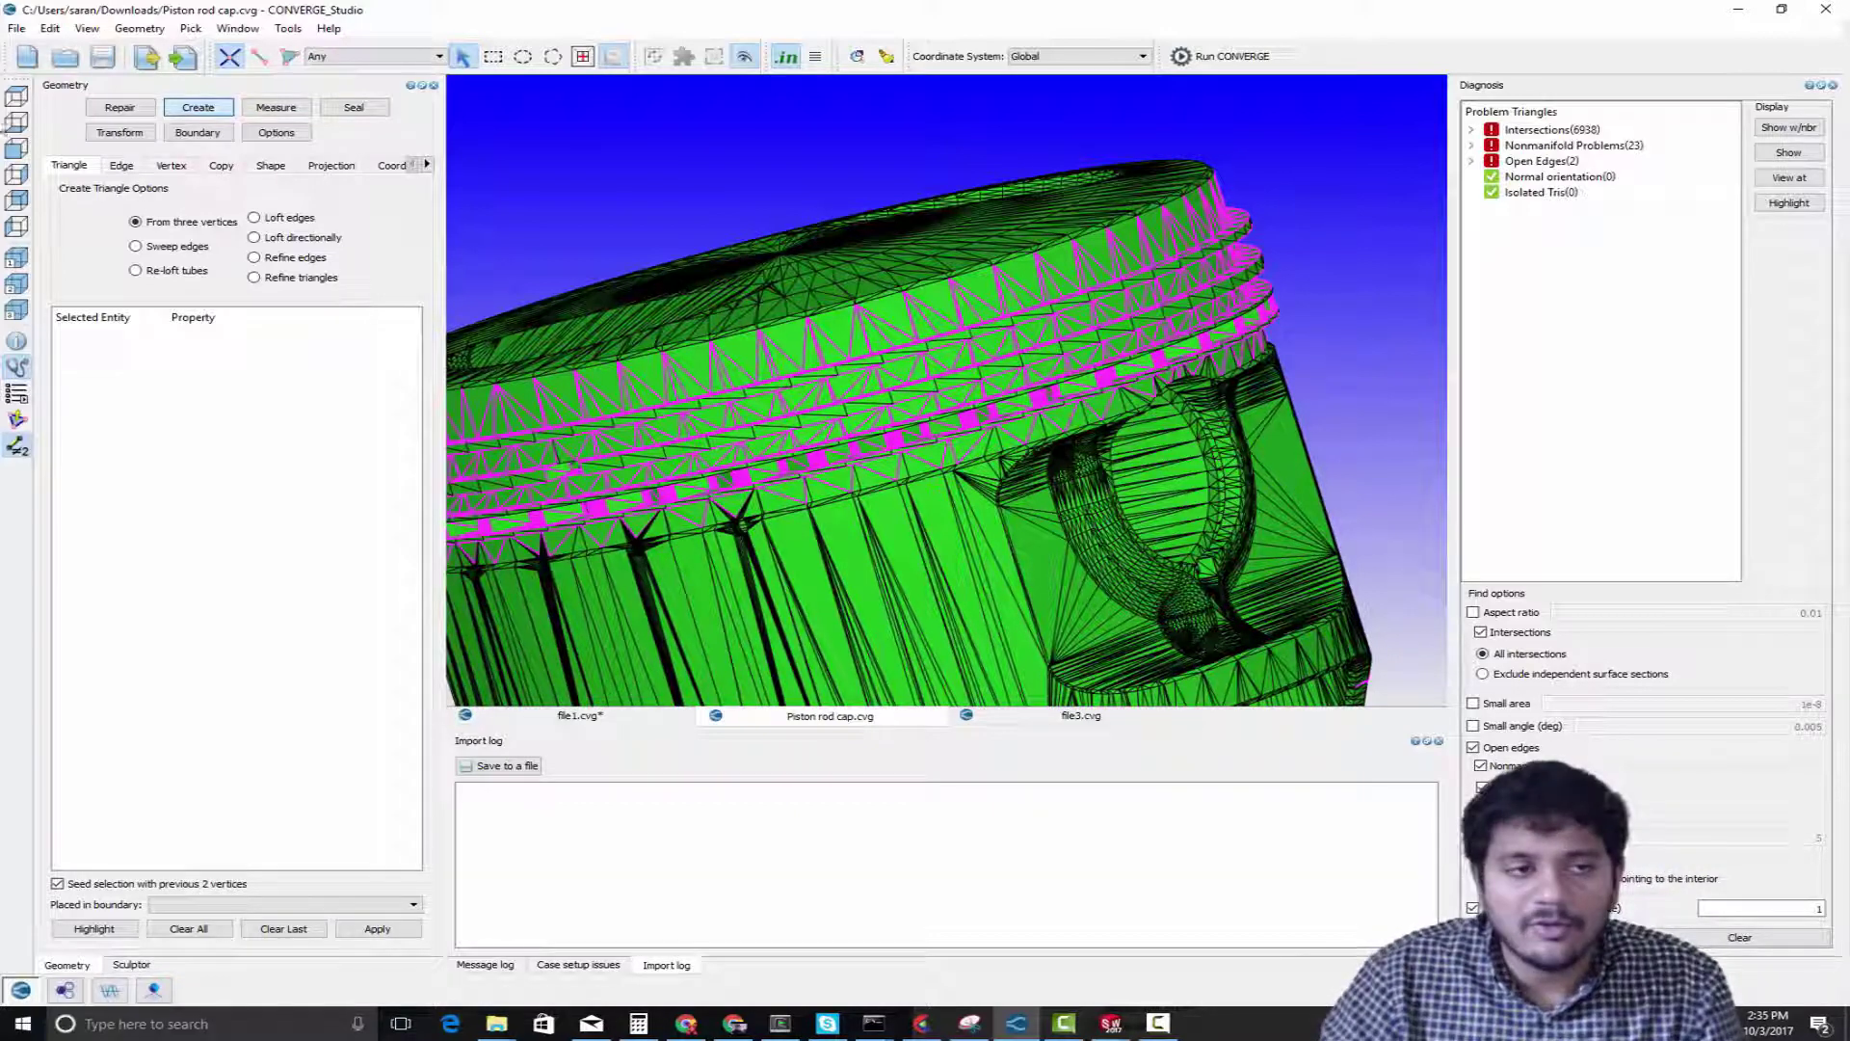
Start a new file and create a box centred at 0, 0, 0 with sides of 0.01 m
click(27, 60)
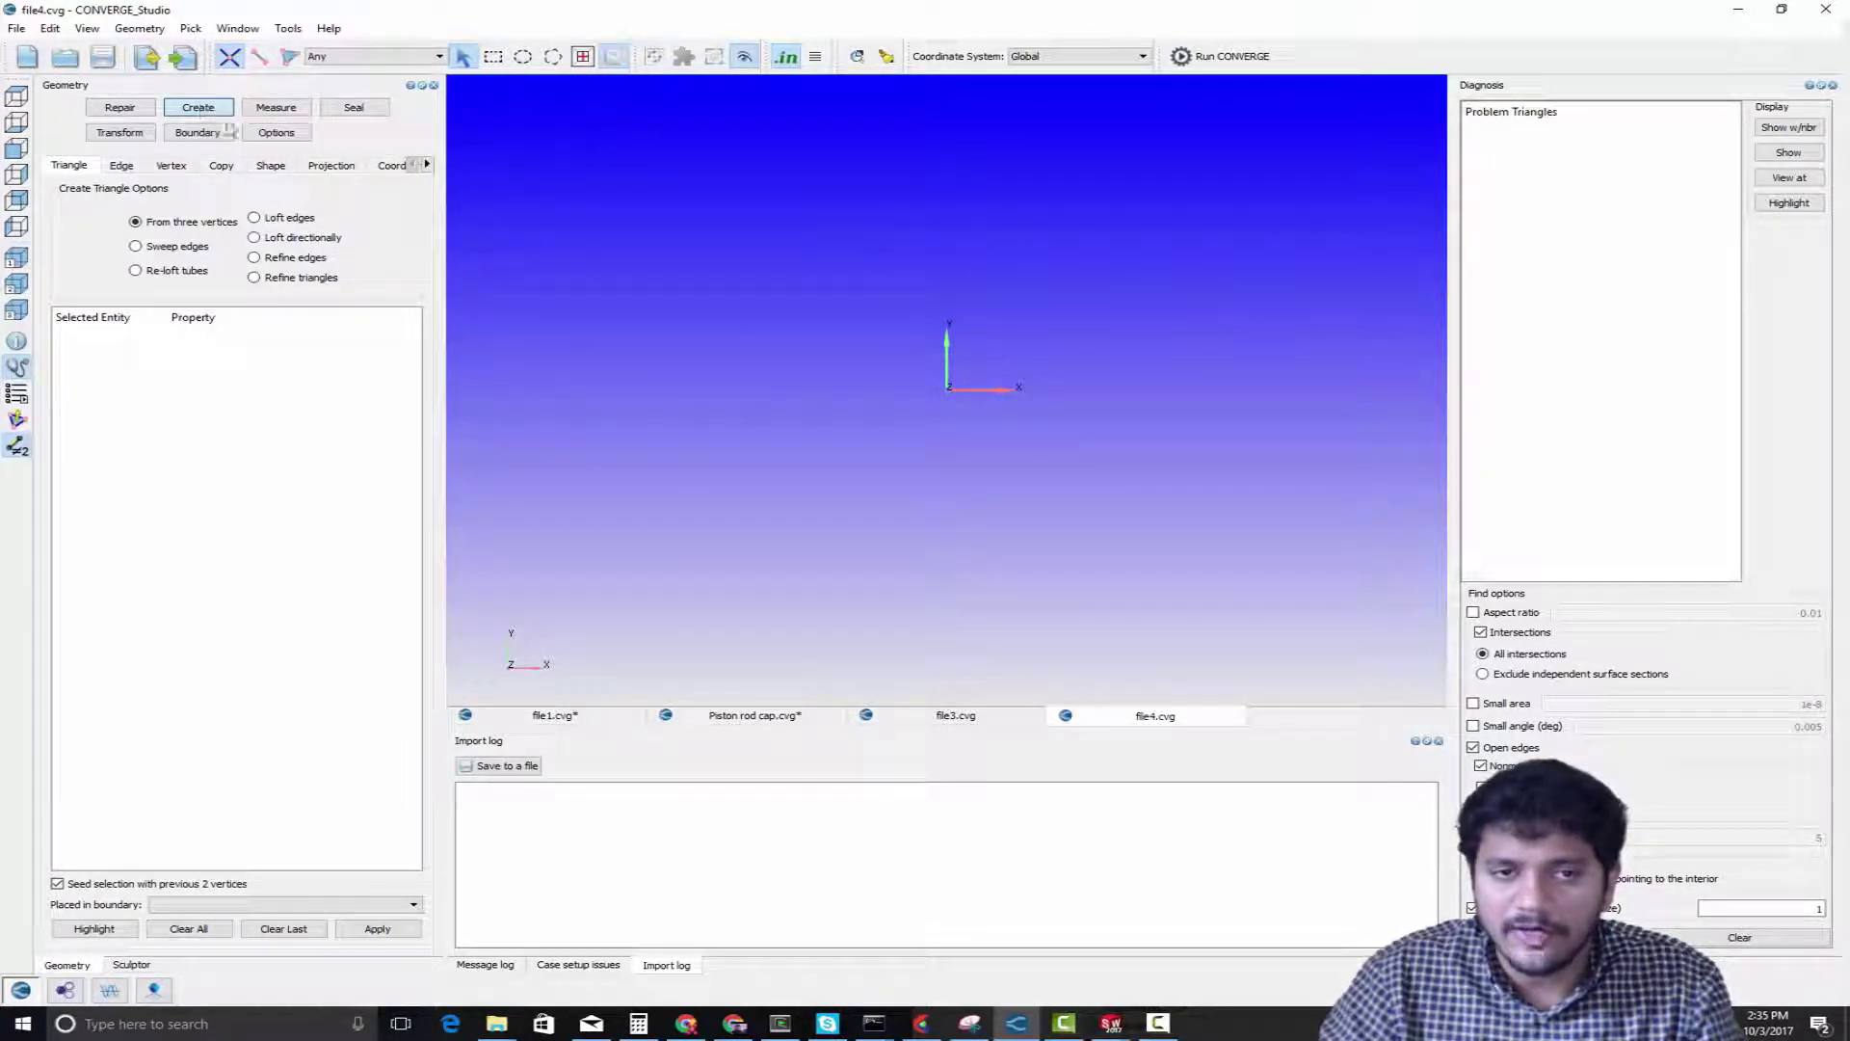
click(271, 169)
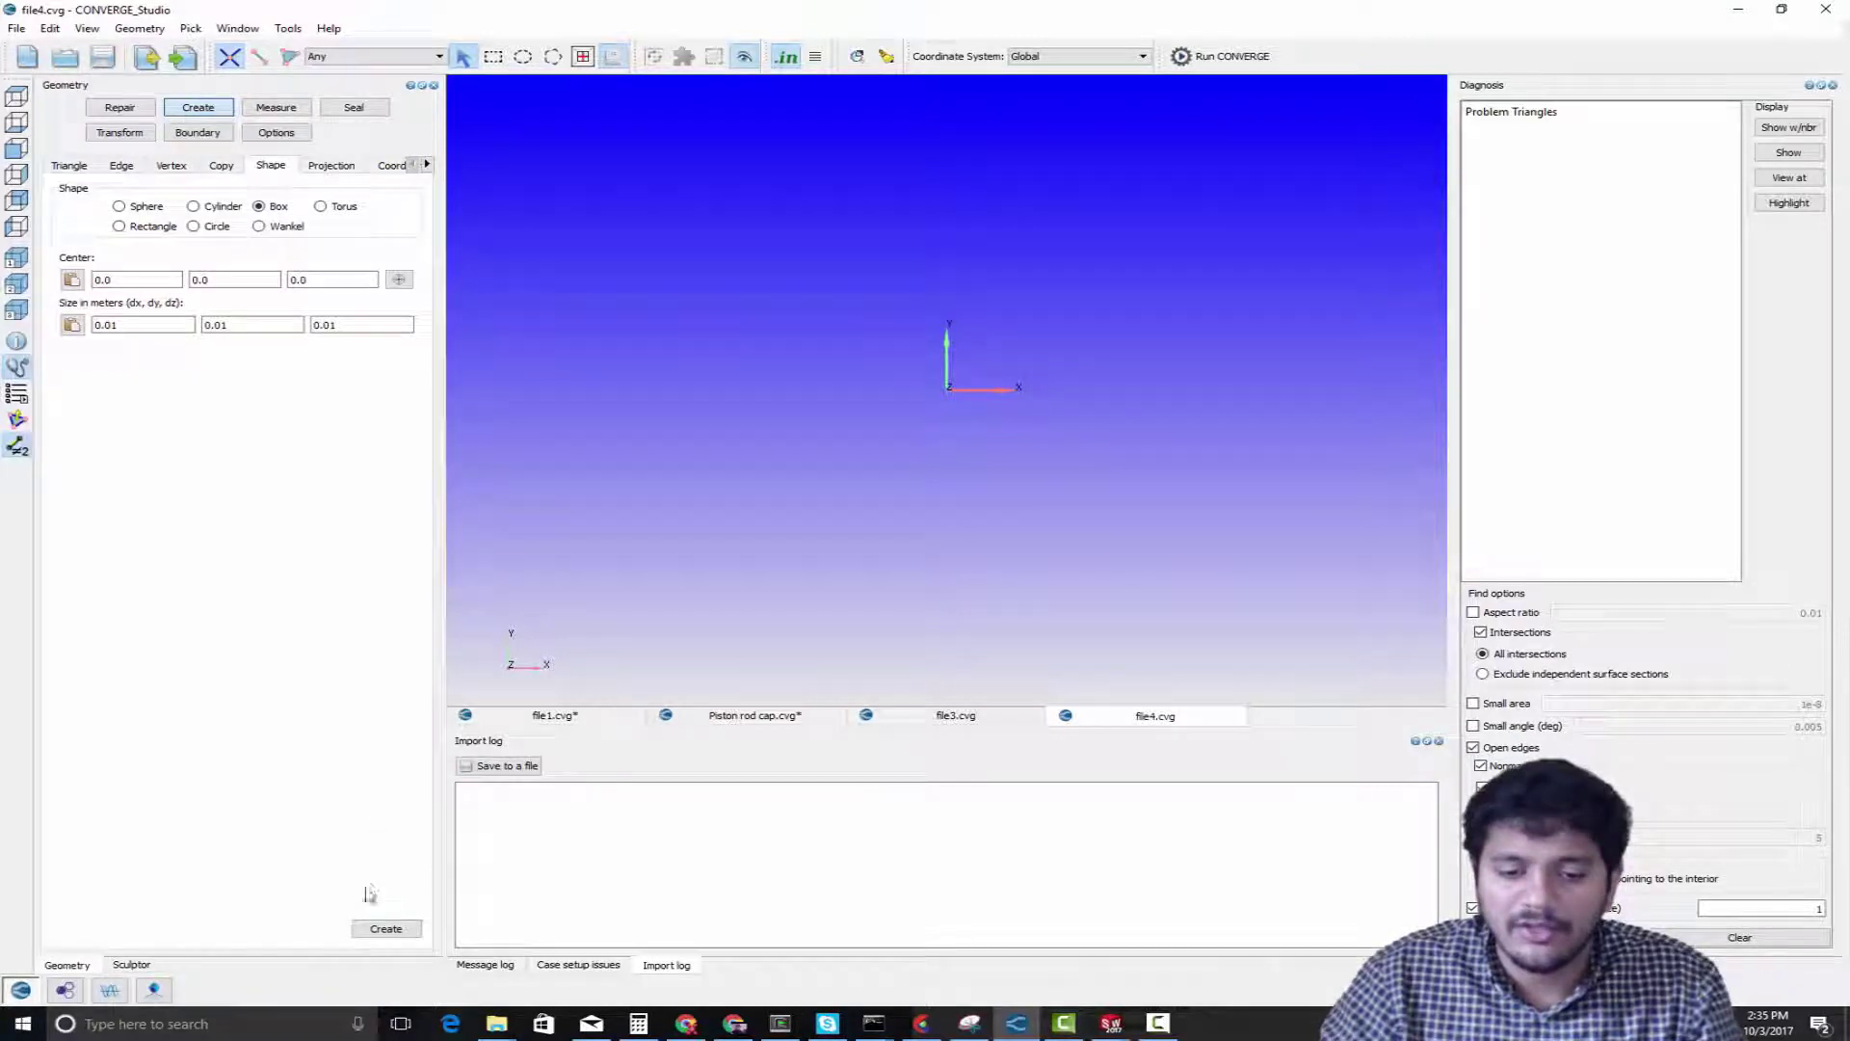
click(371, 932)
drag(883, 309, 942, 357)
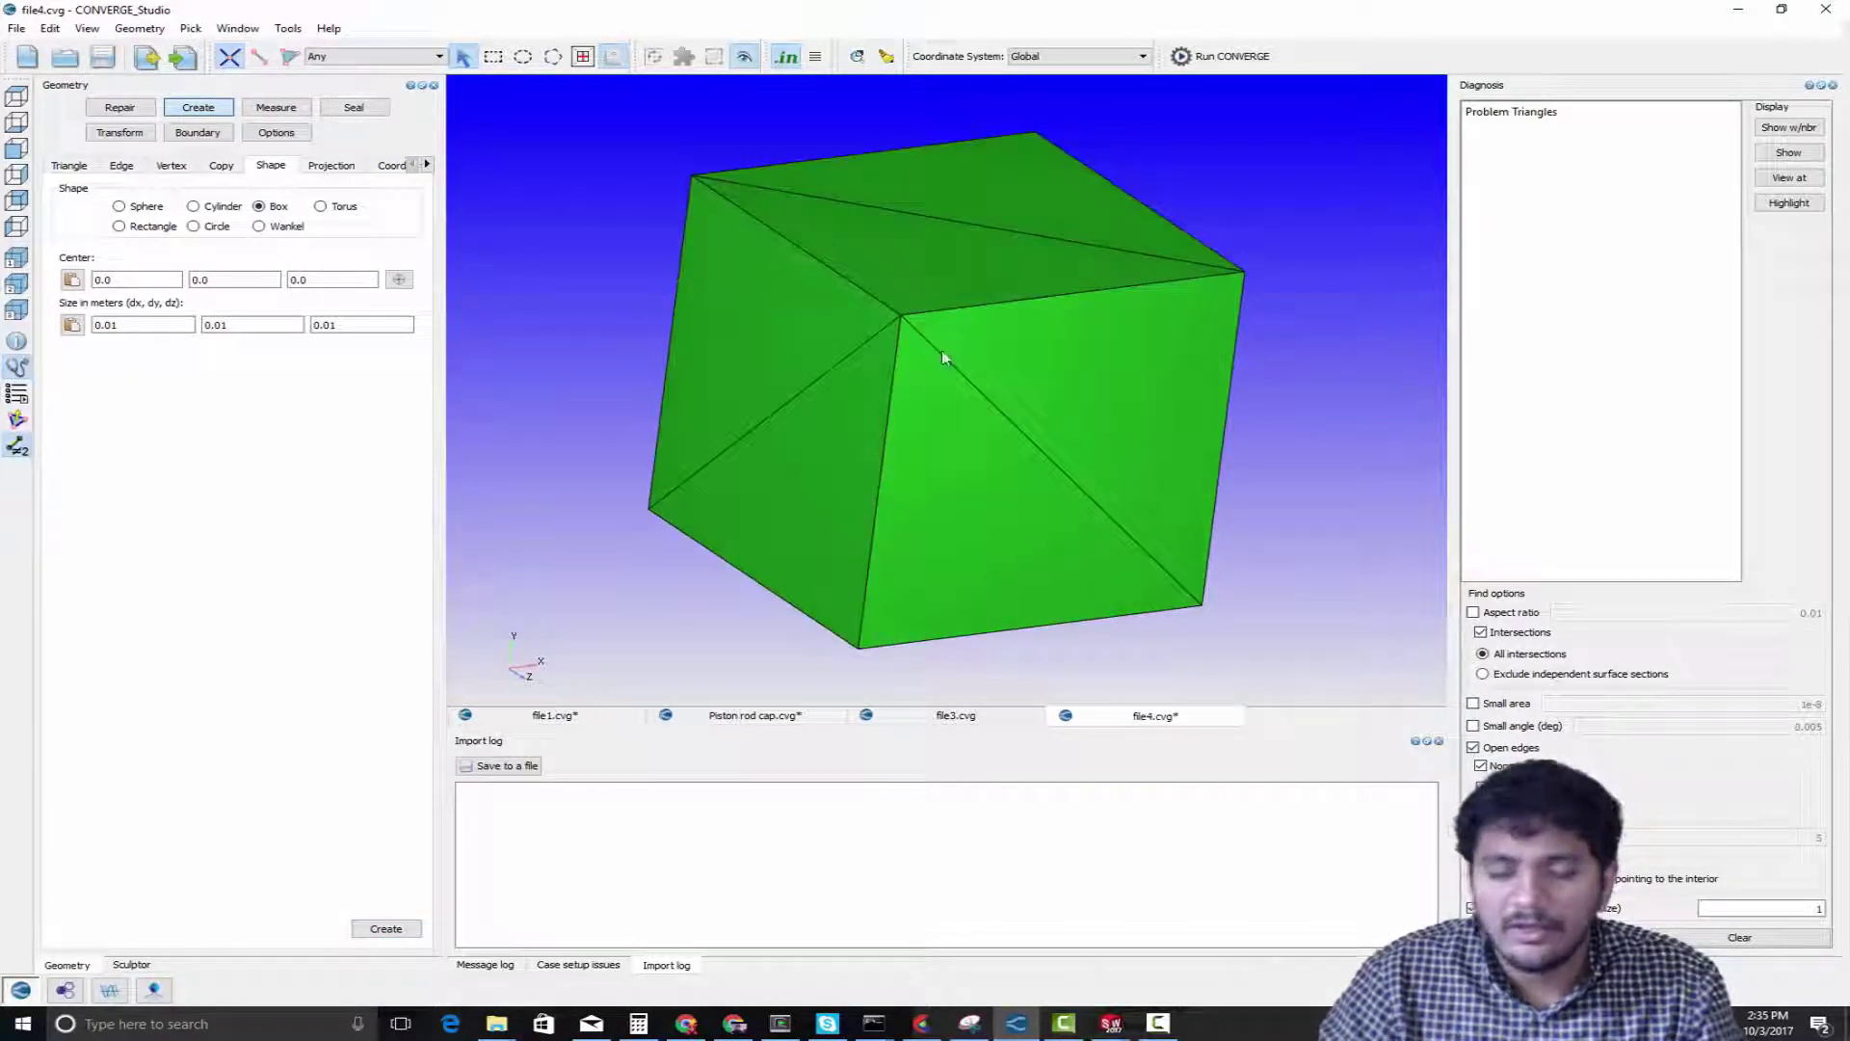
Delete both triangles of the box's top face to leave the box open
key(t)
click(944, 266)
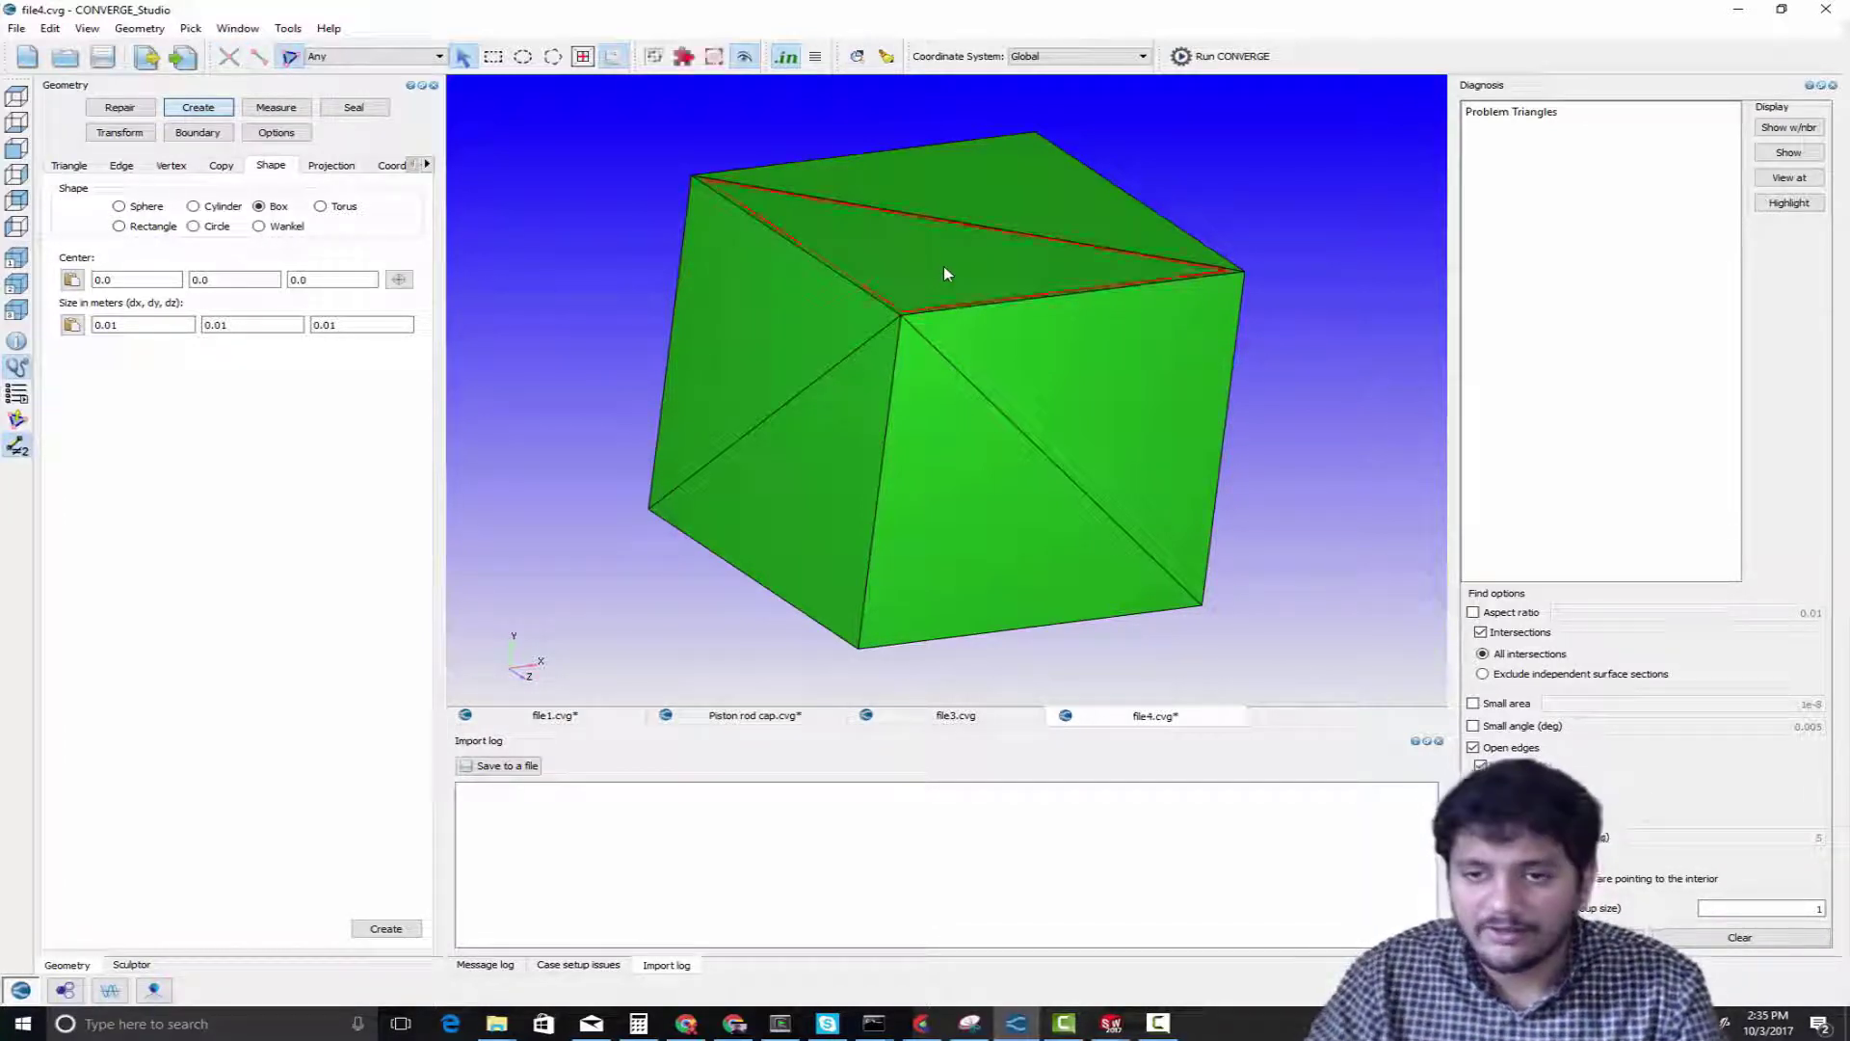
click(979, 195)
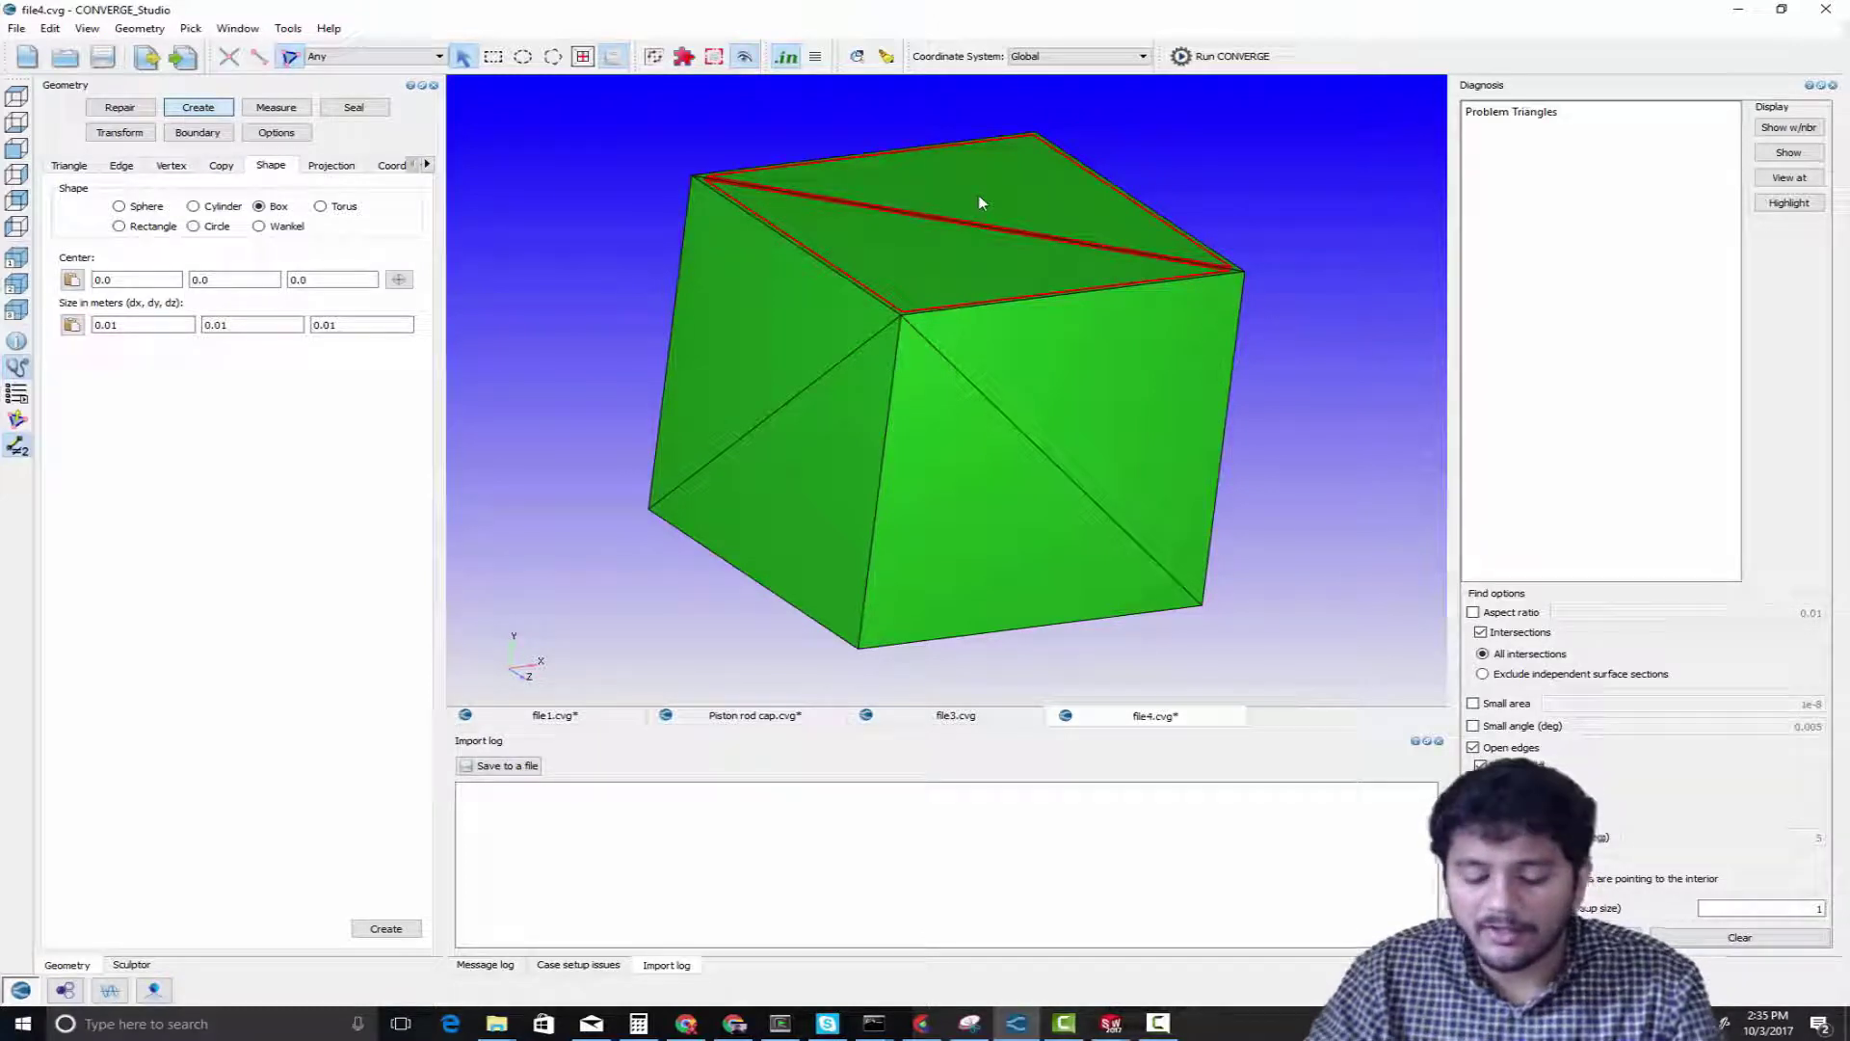
key(Delete)
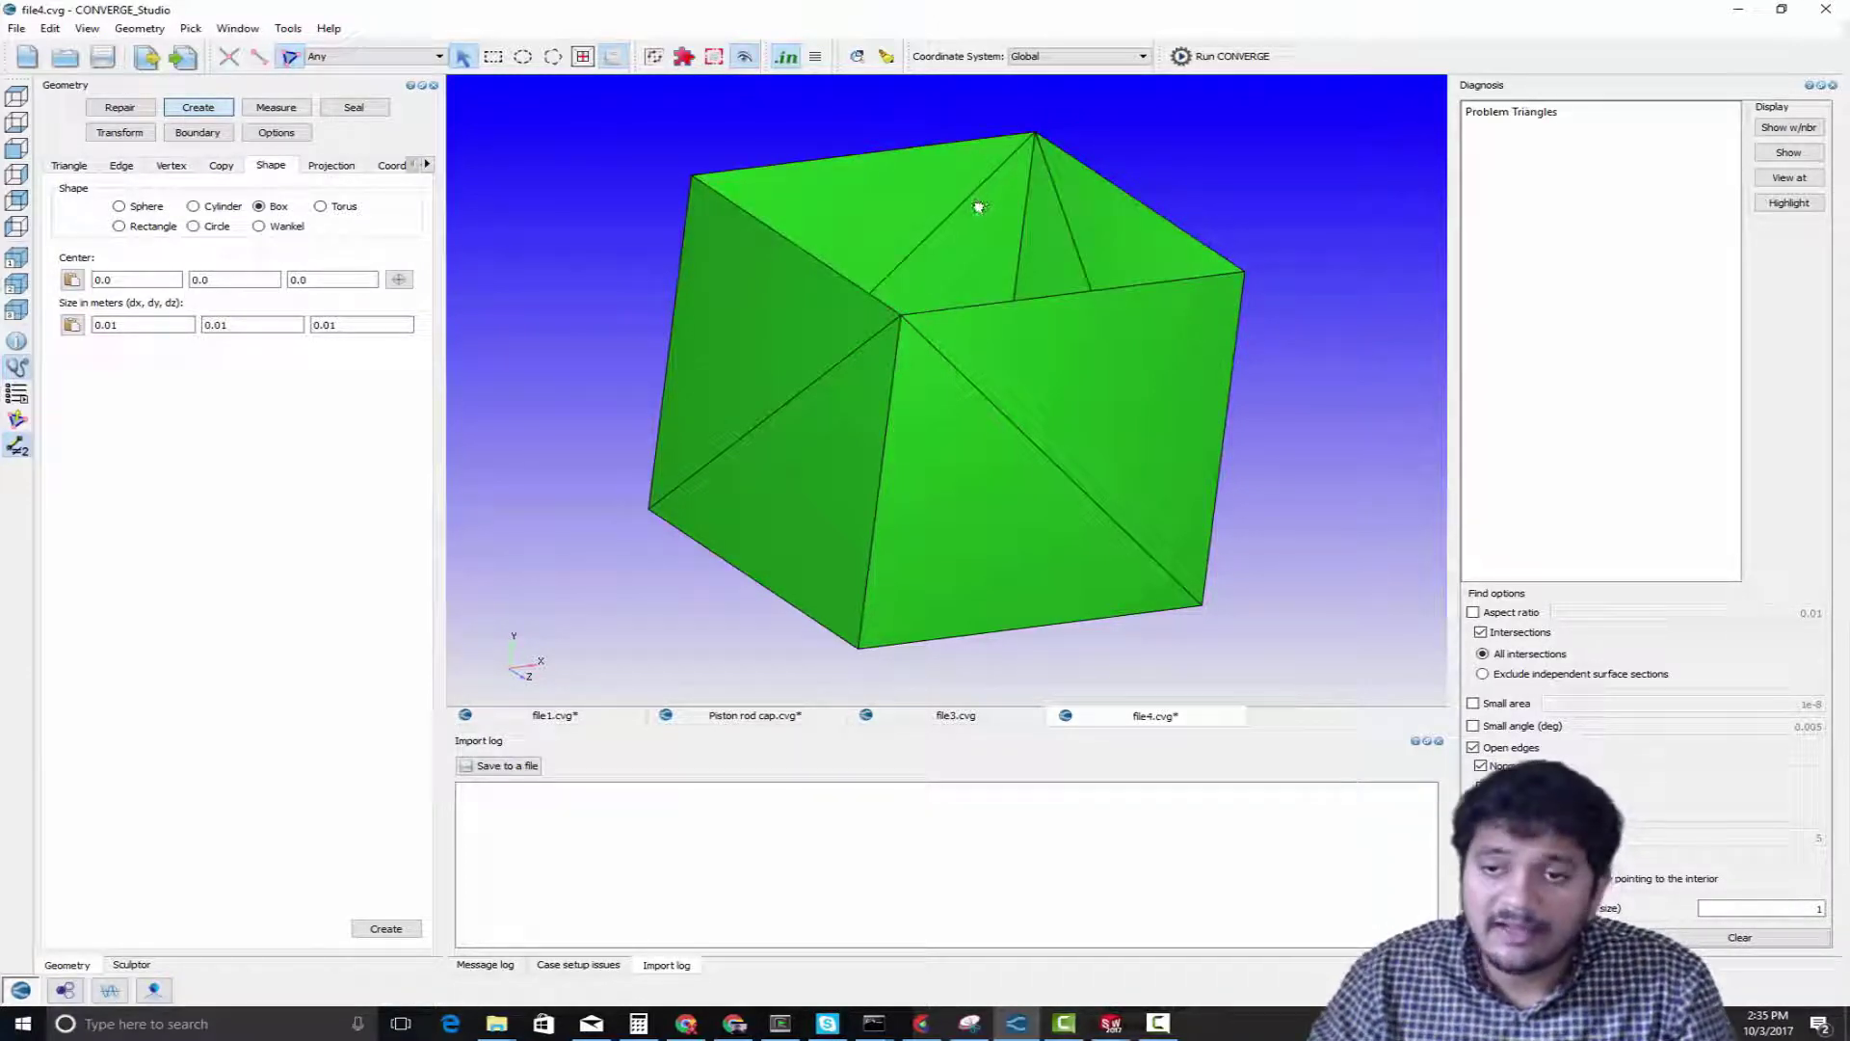
drag(979, 194, 881, 287)
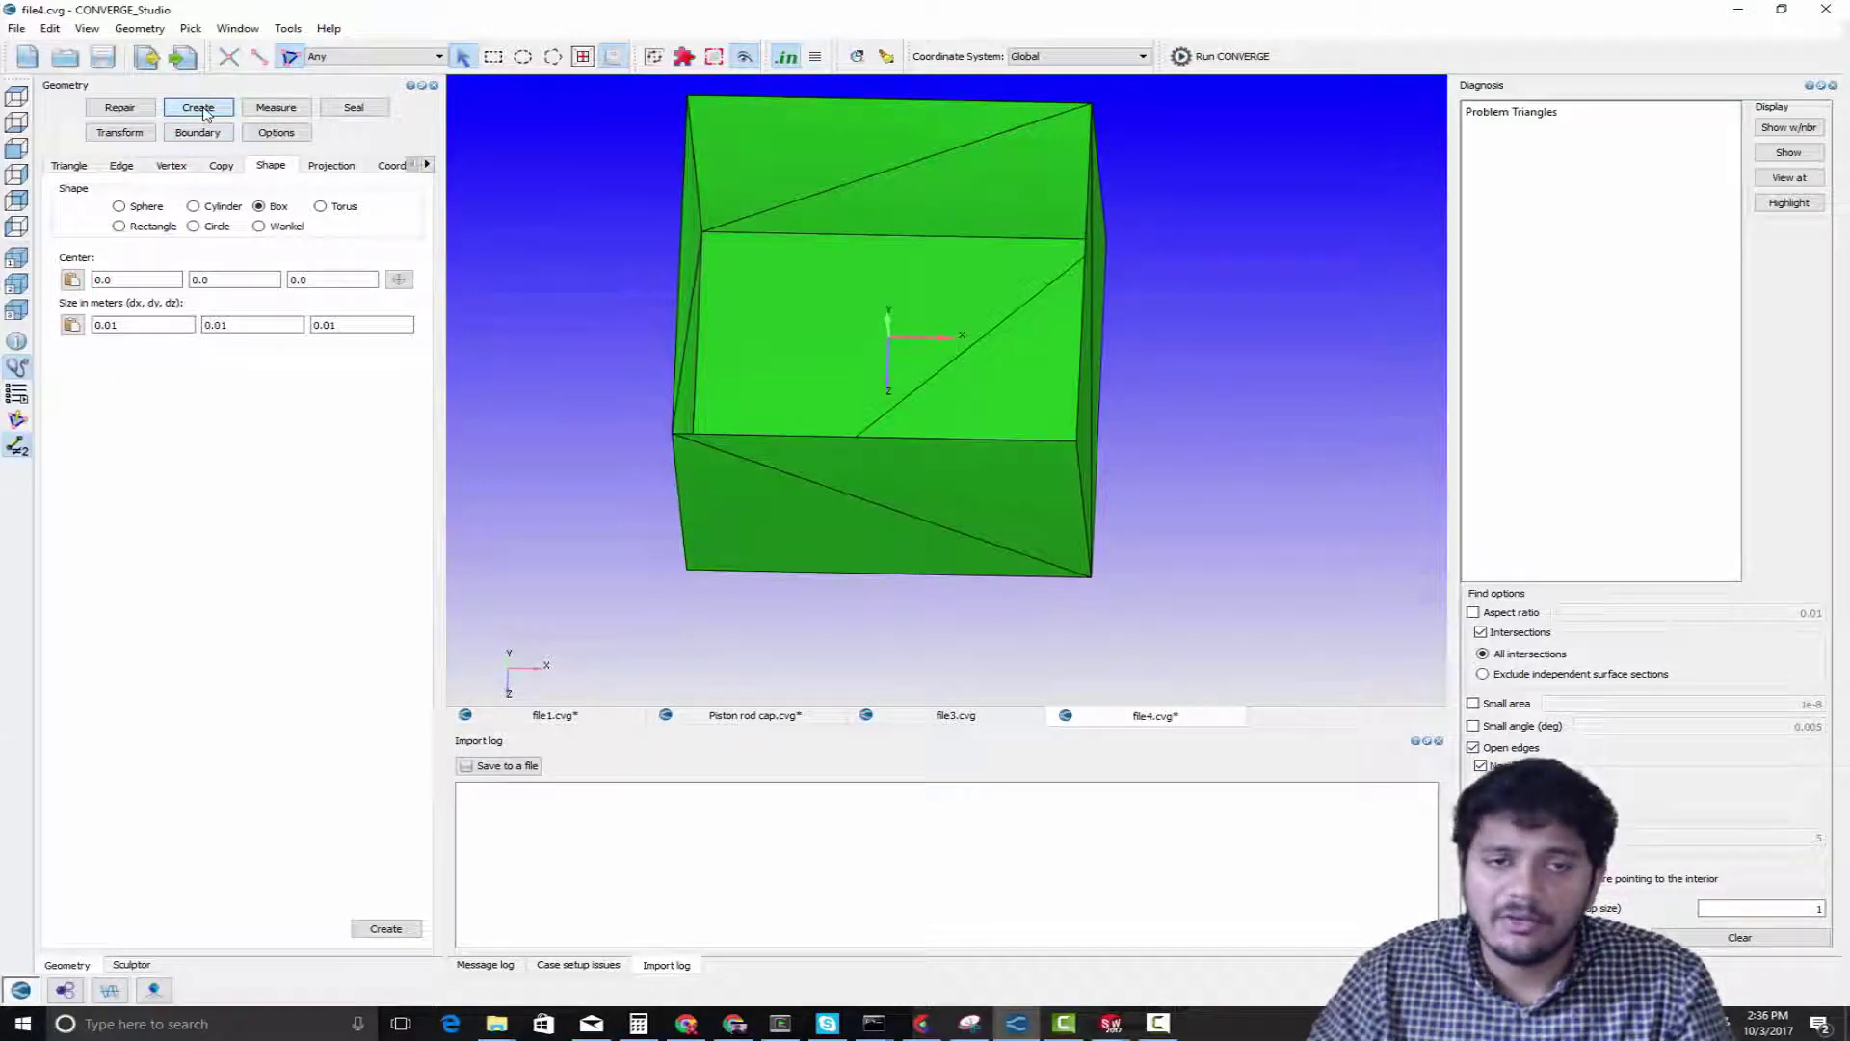
Create a triangle through the box interior from both ends of the back-left vertical edge and the diagonally opposite bottom corner, then clear the vertex selection
click(70, 166)
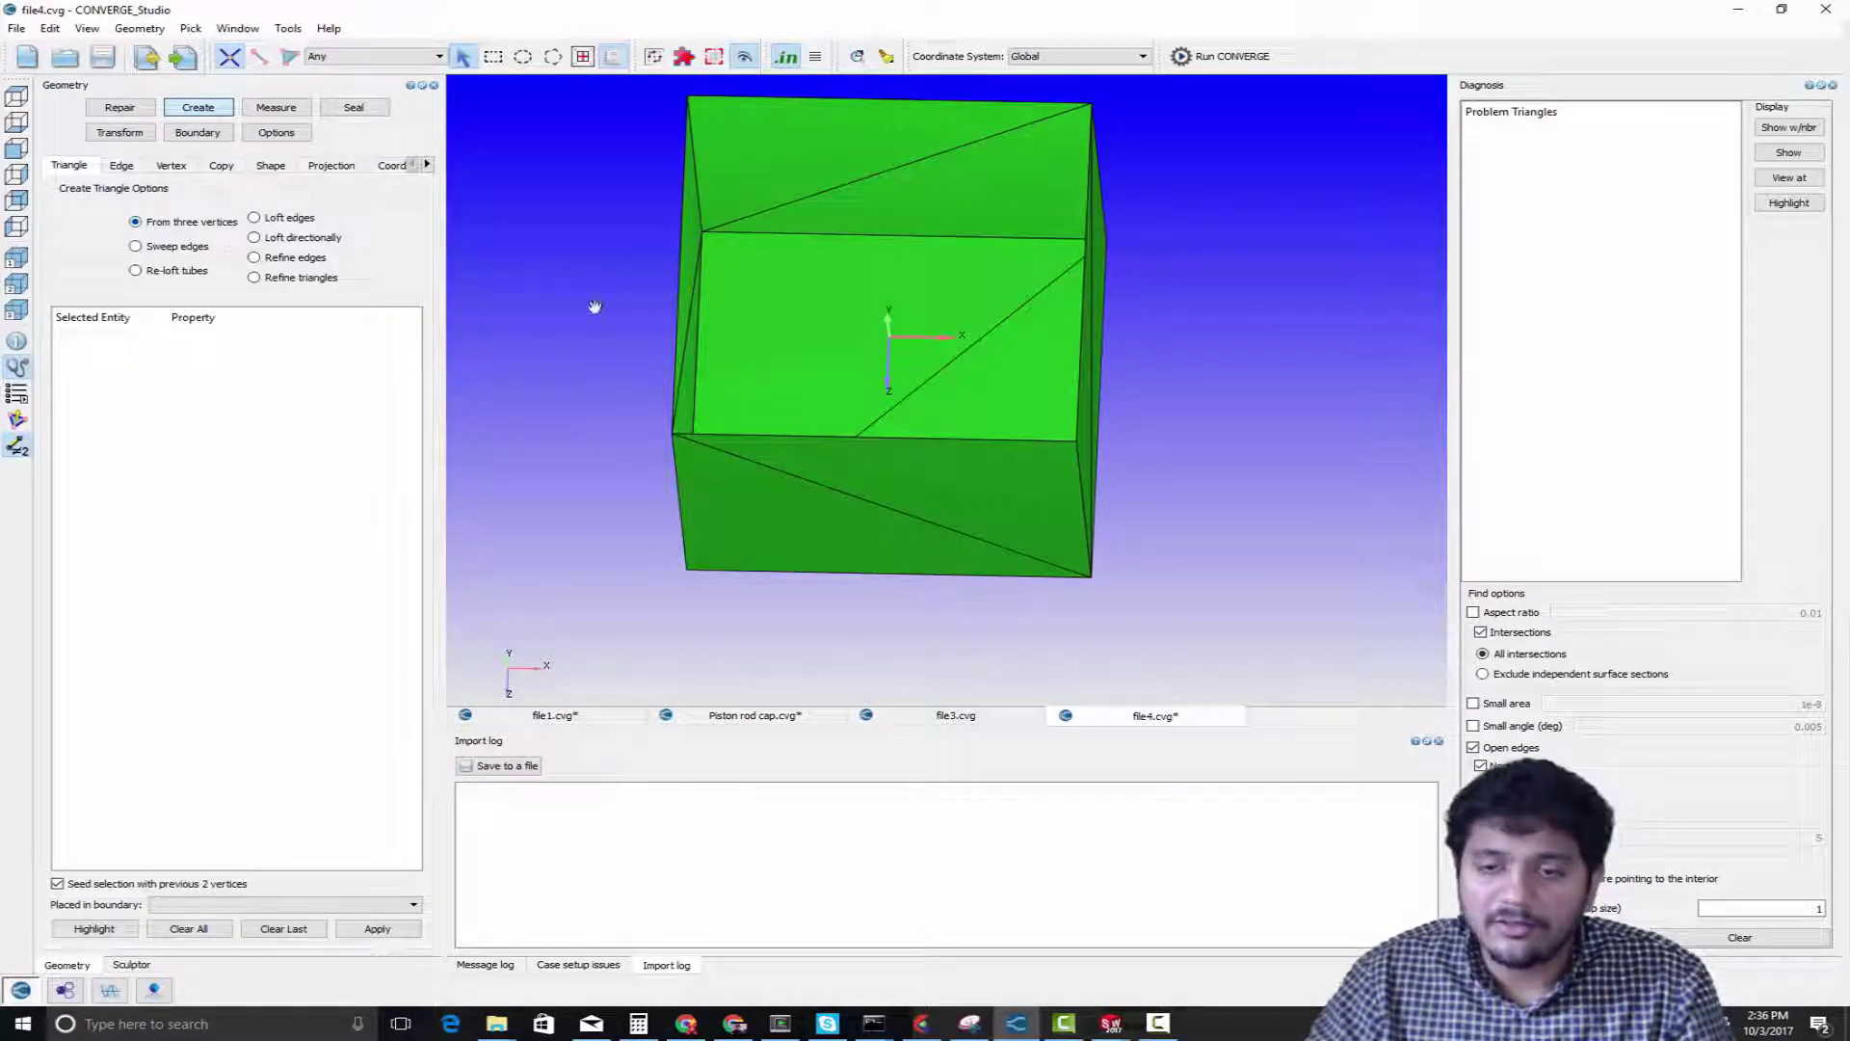
drag(595, 302, 611, 384)
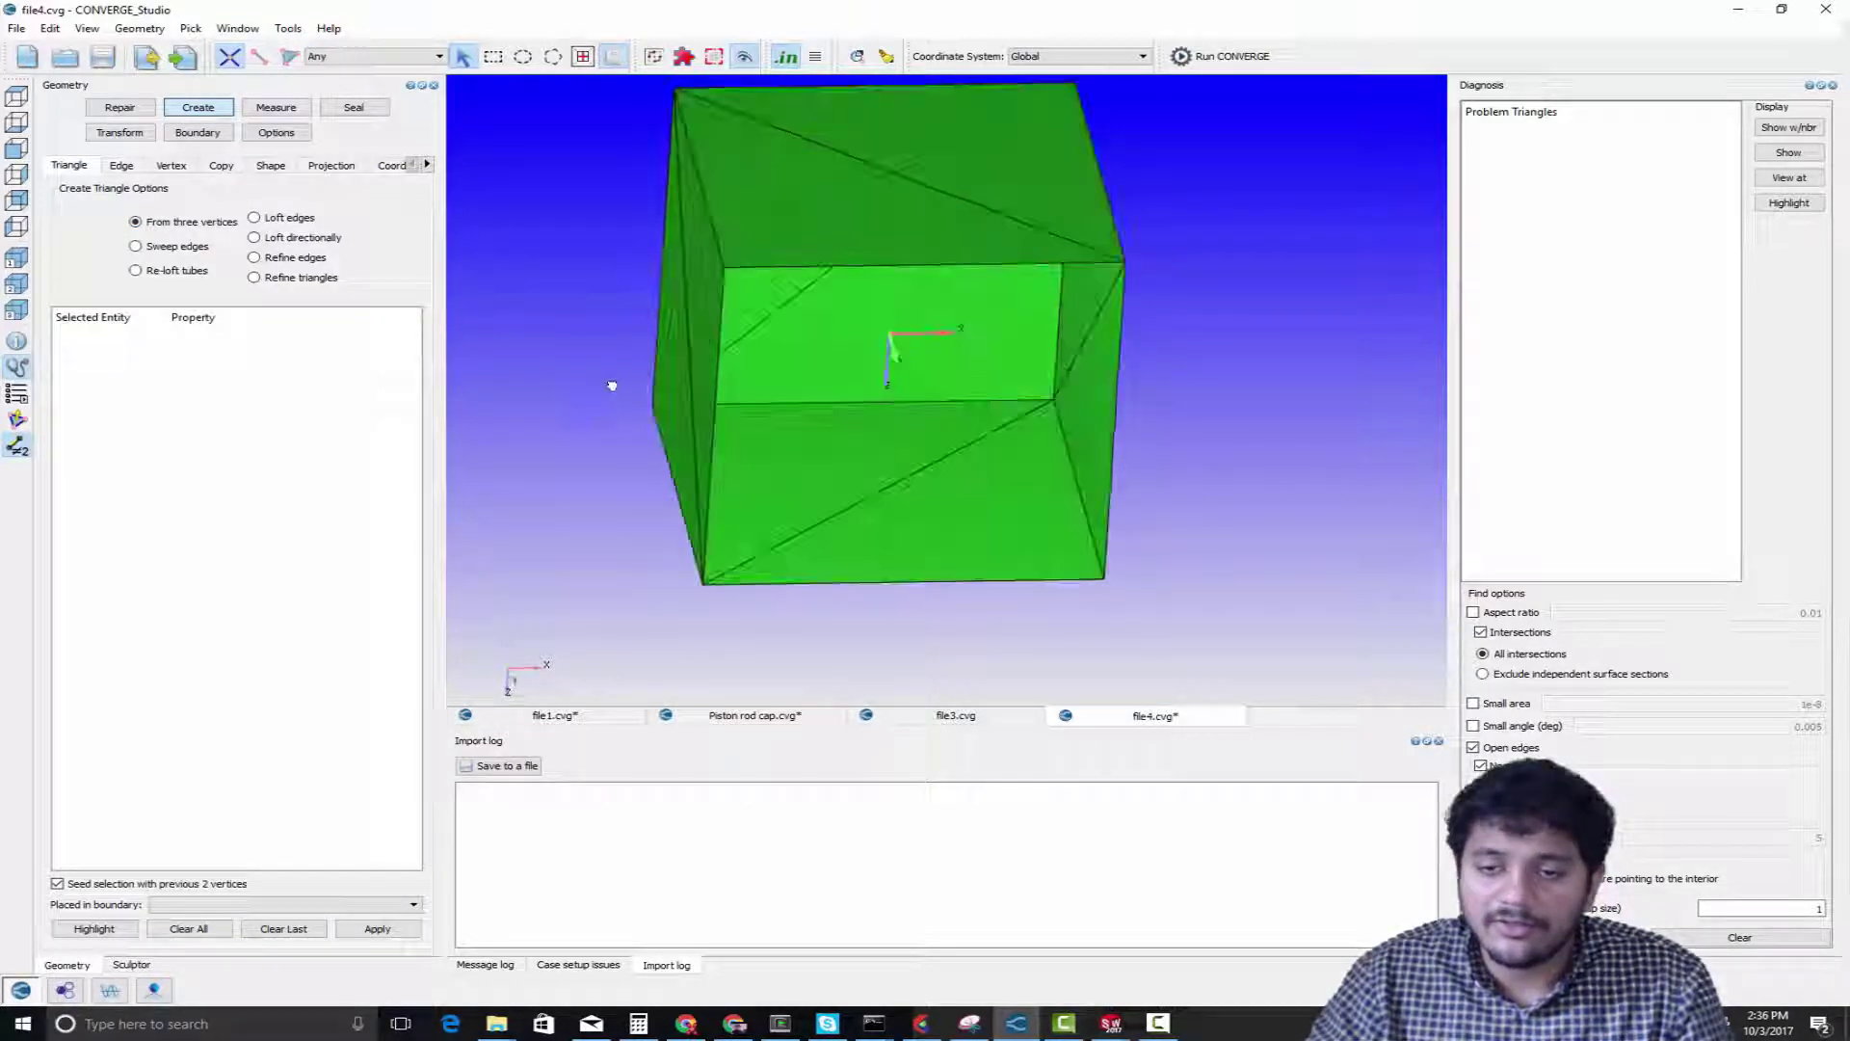
click(1052, 400)
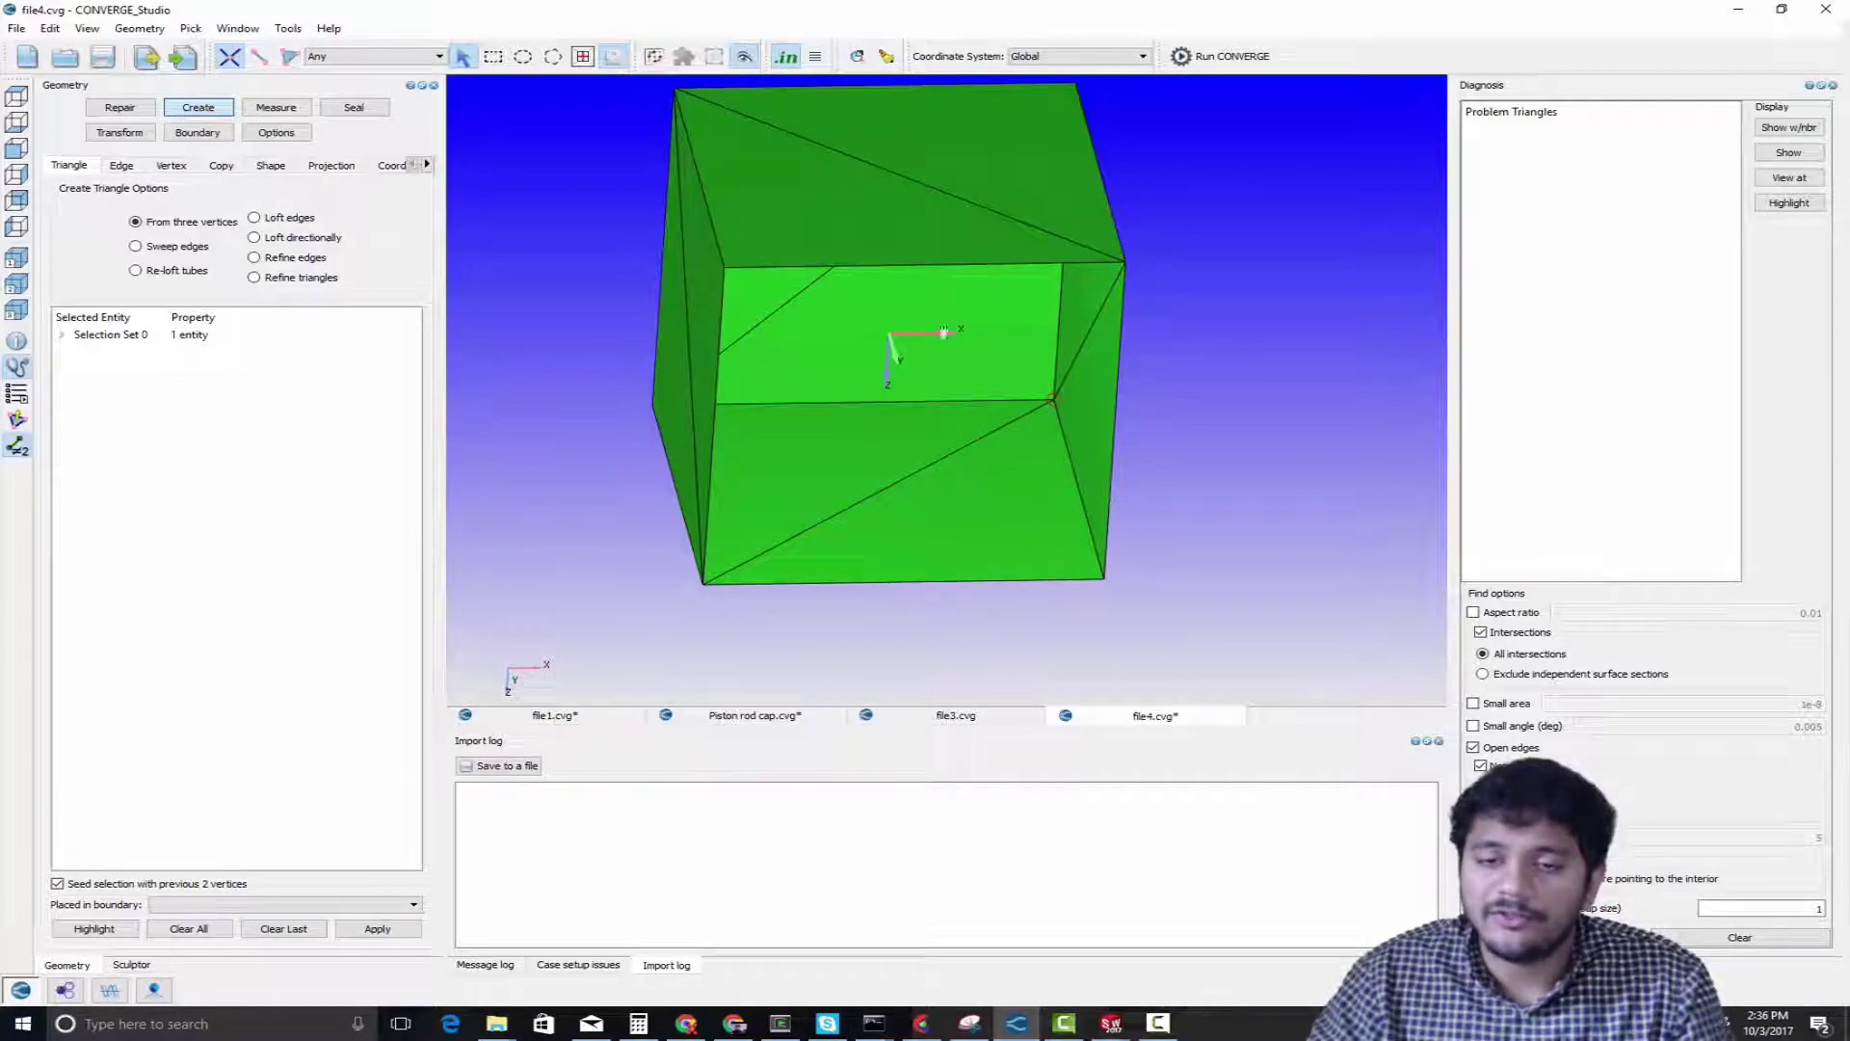
drag(888, 362, 796, 231)
click(742, 214)
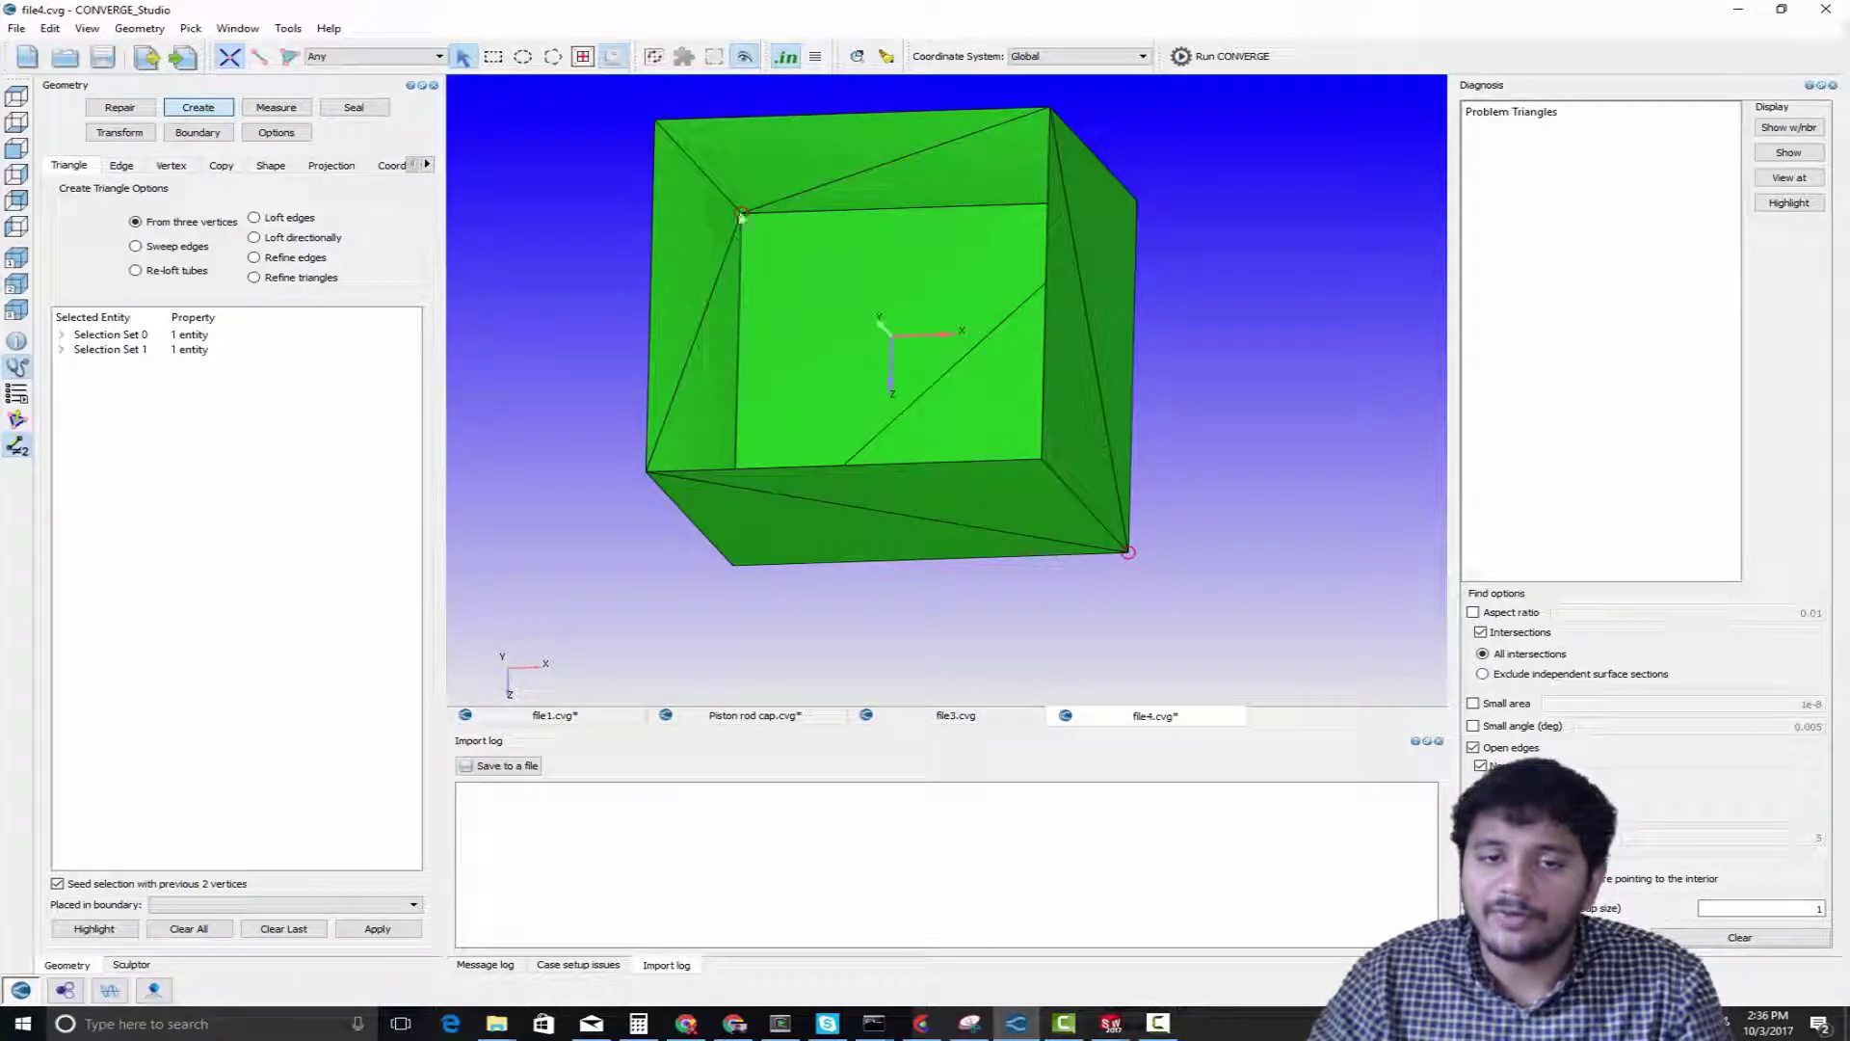
click(375, 929)
mouse_move(1045, 385)
mouse_down()
mouse_move(1061, 330)
mouse_move(1041, 360)
mouse_up()
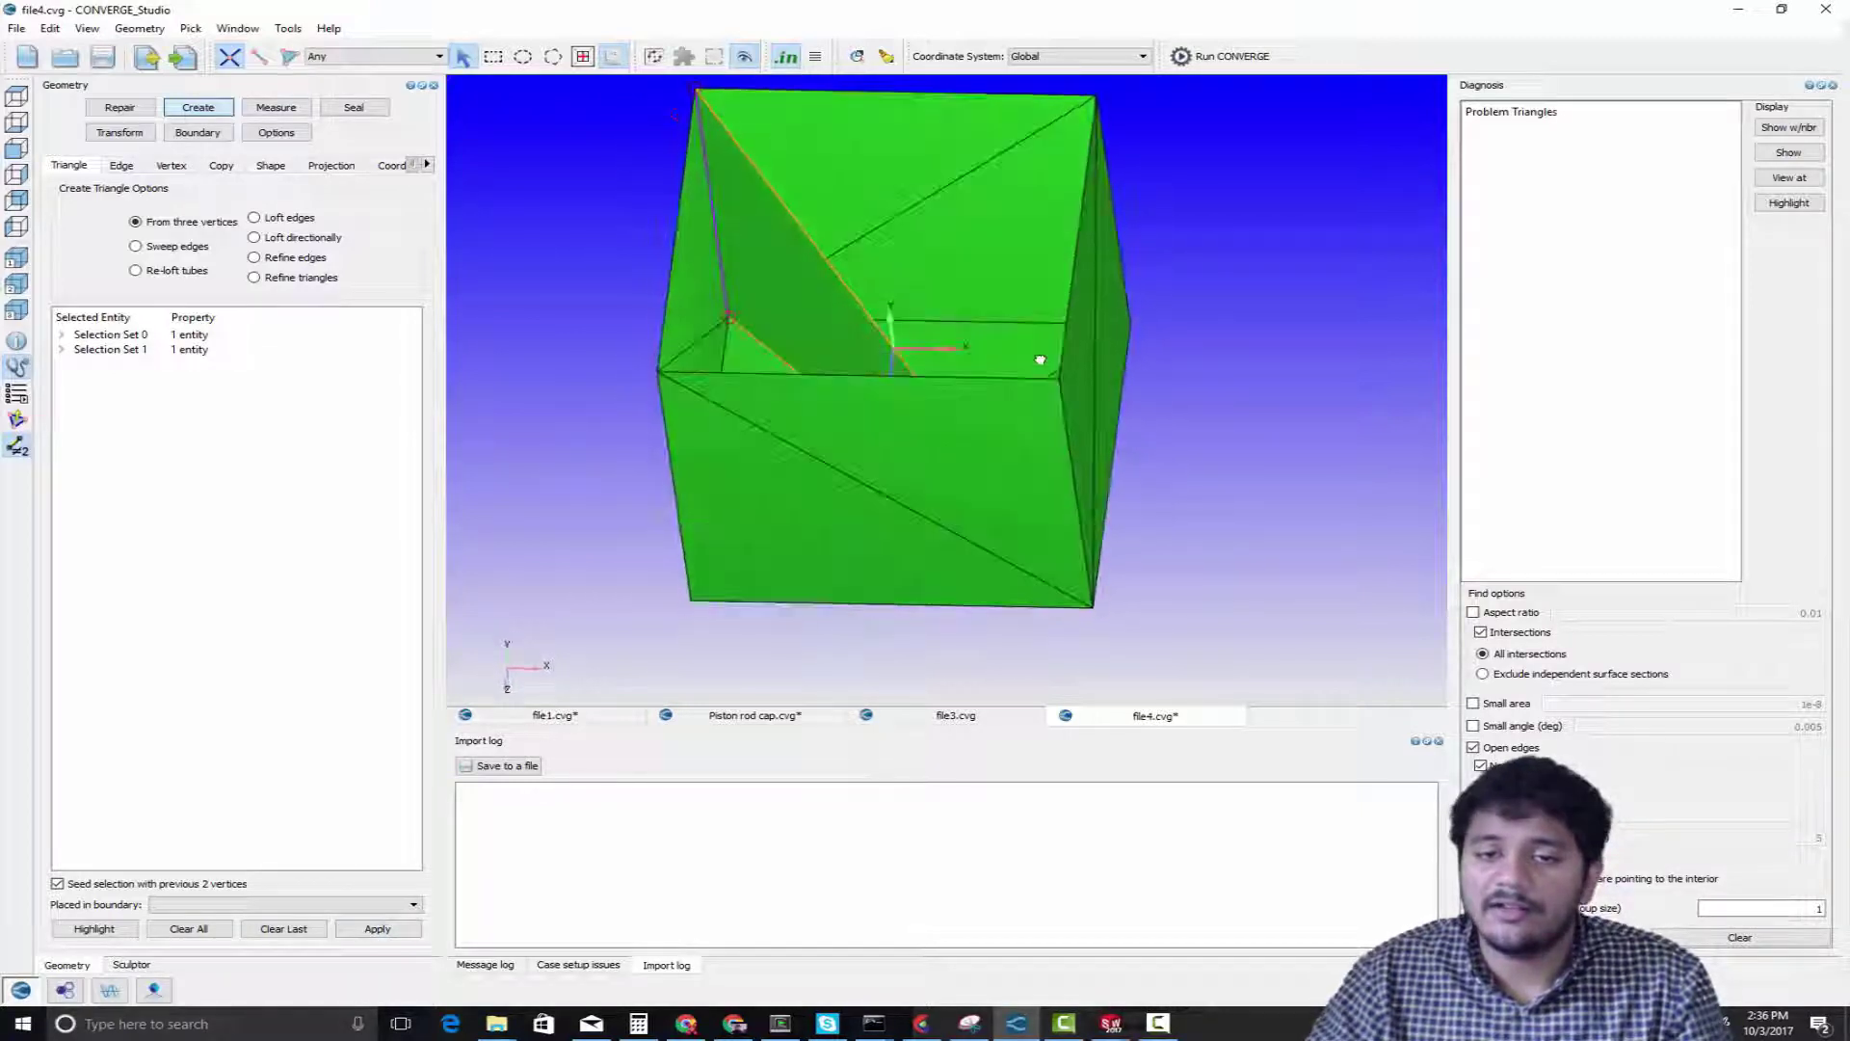
key(Escape)
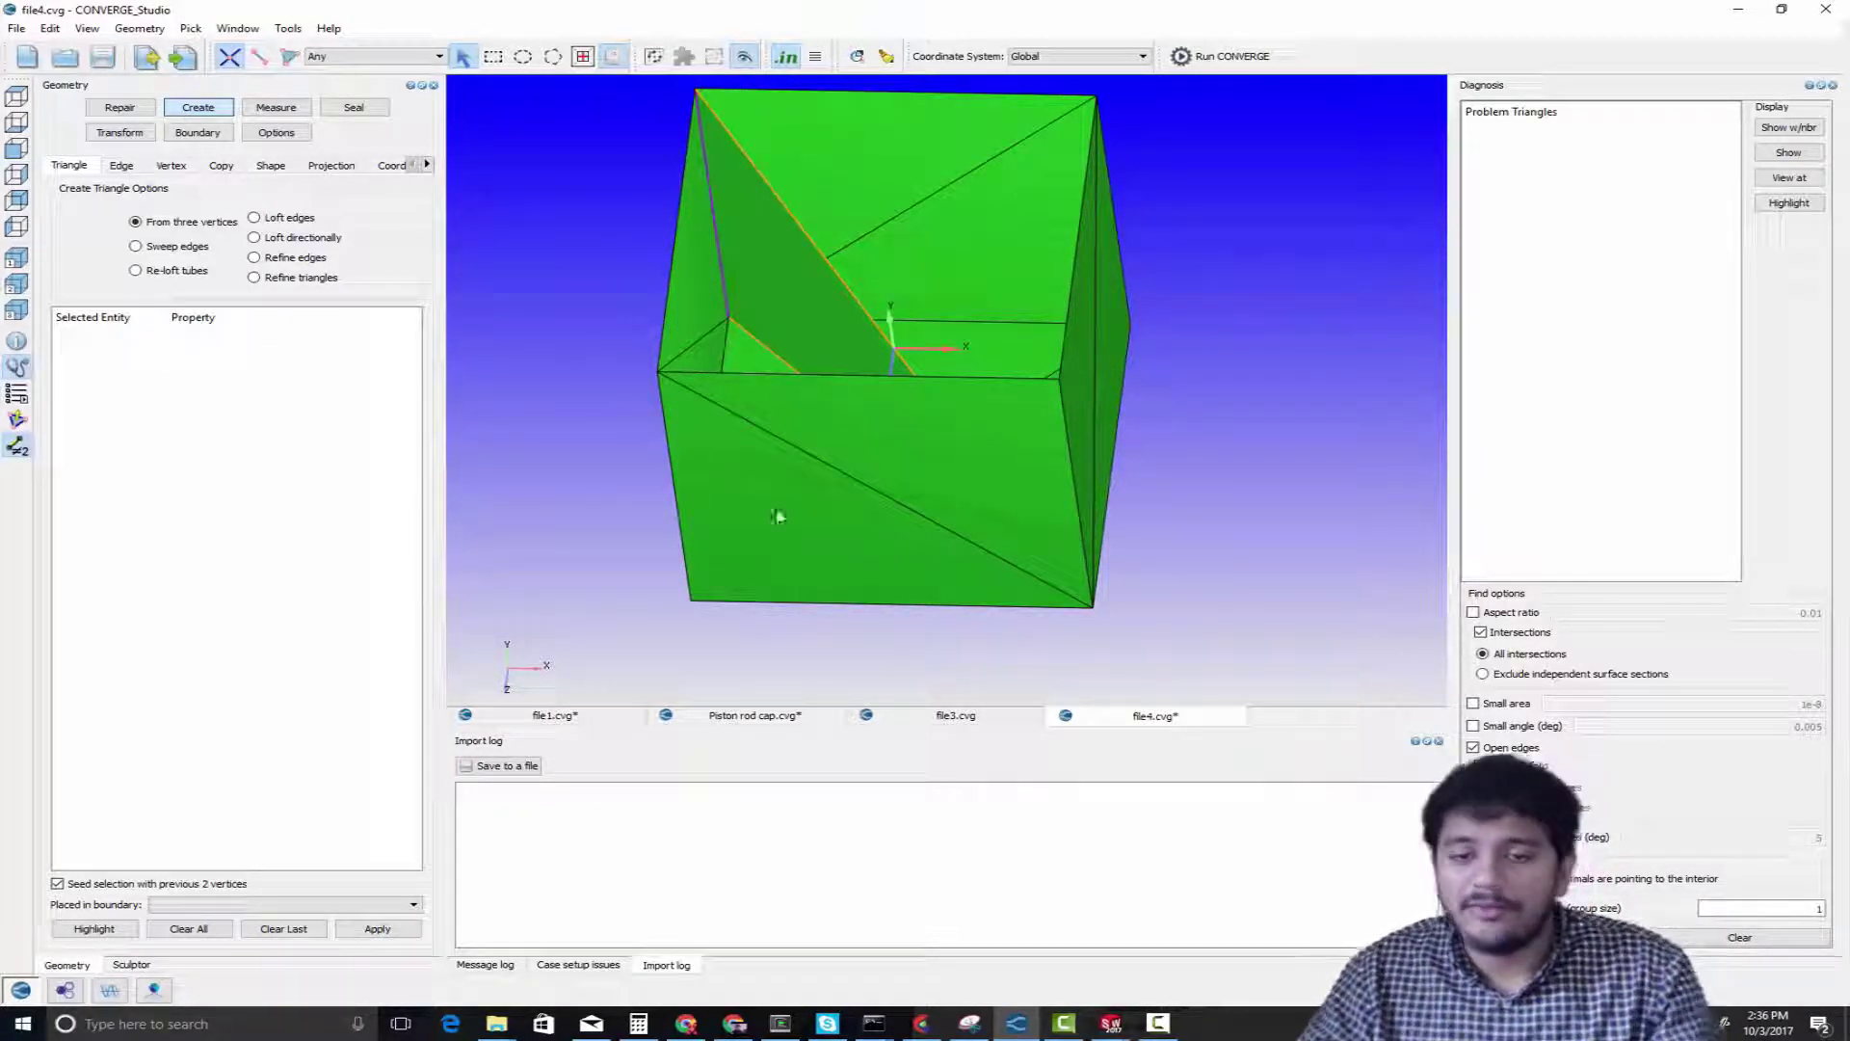
Create a second triangle through the box interior from both ends of the back-right vertical edge and the front-left bottom corner
drag(814, 516, 761, 532)
drag(700, 439, 694, 428)
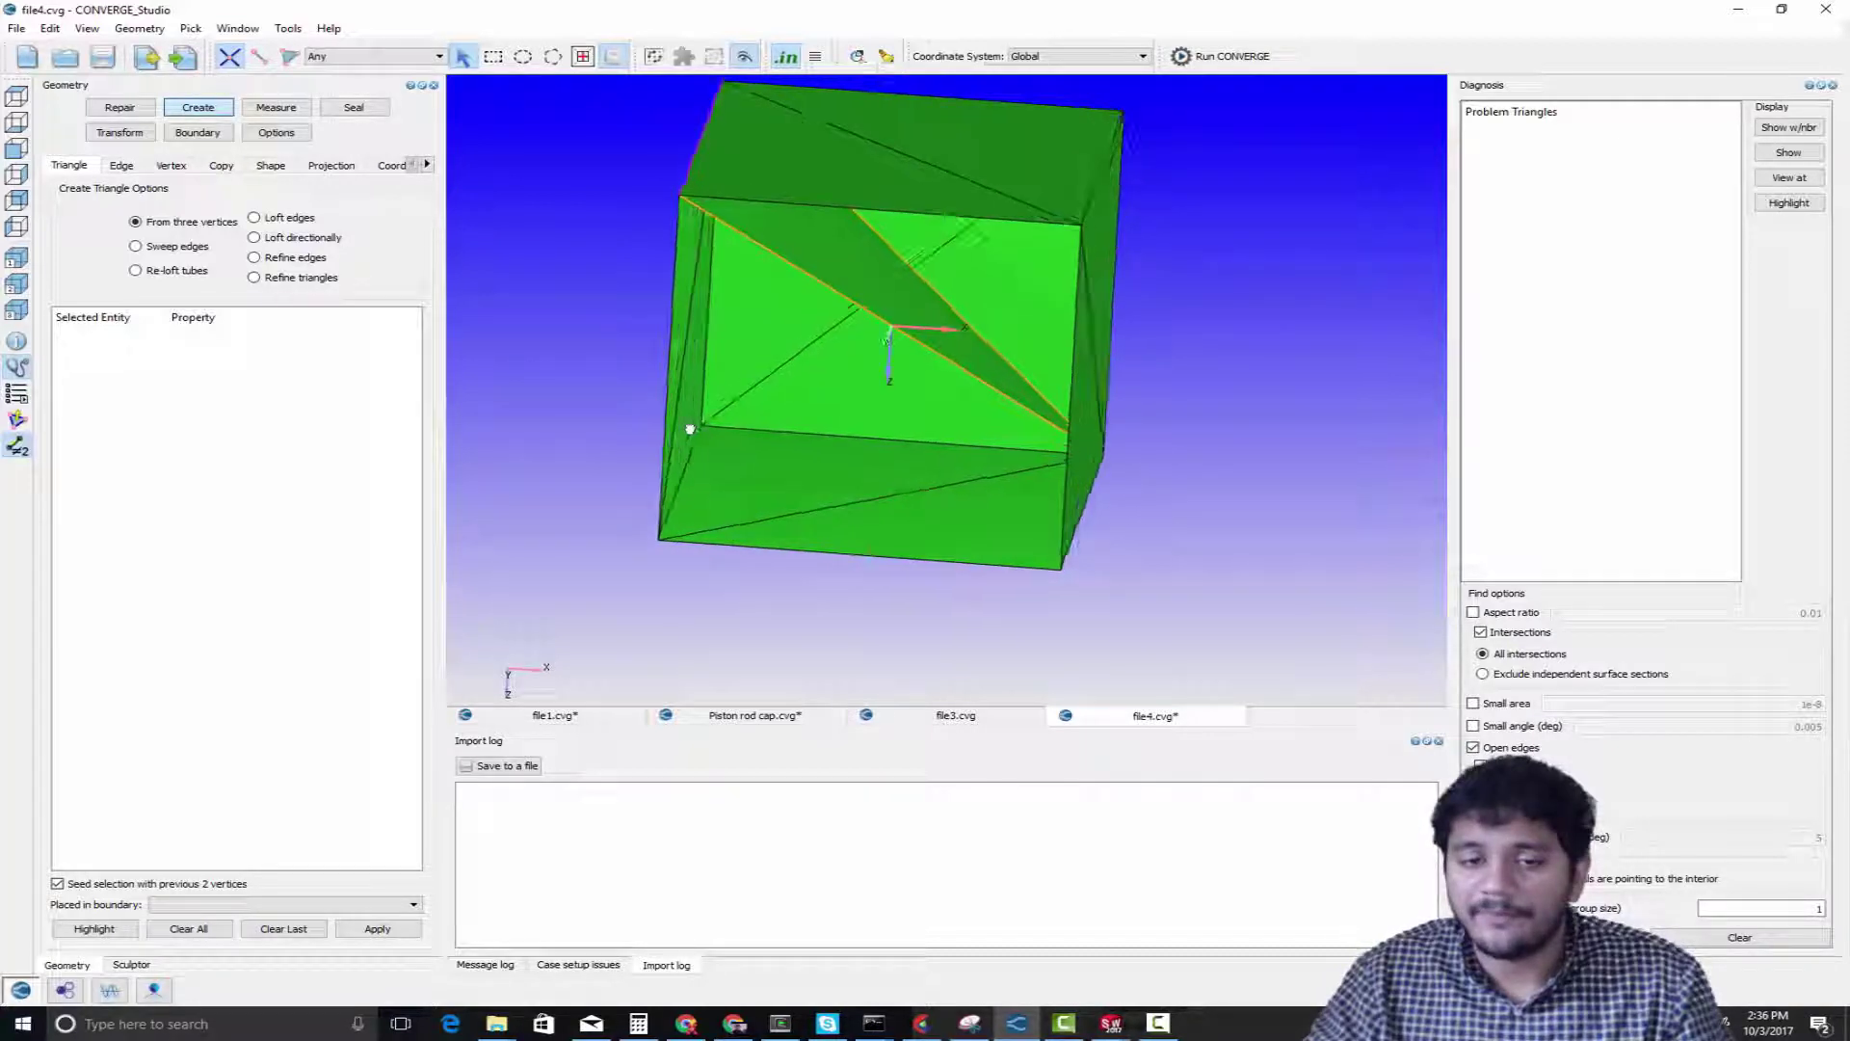
click(703, 424)
drag(814, 455, 1038, 262)
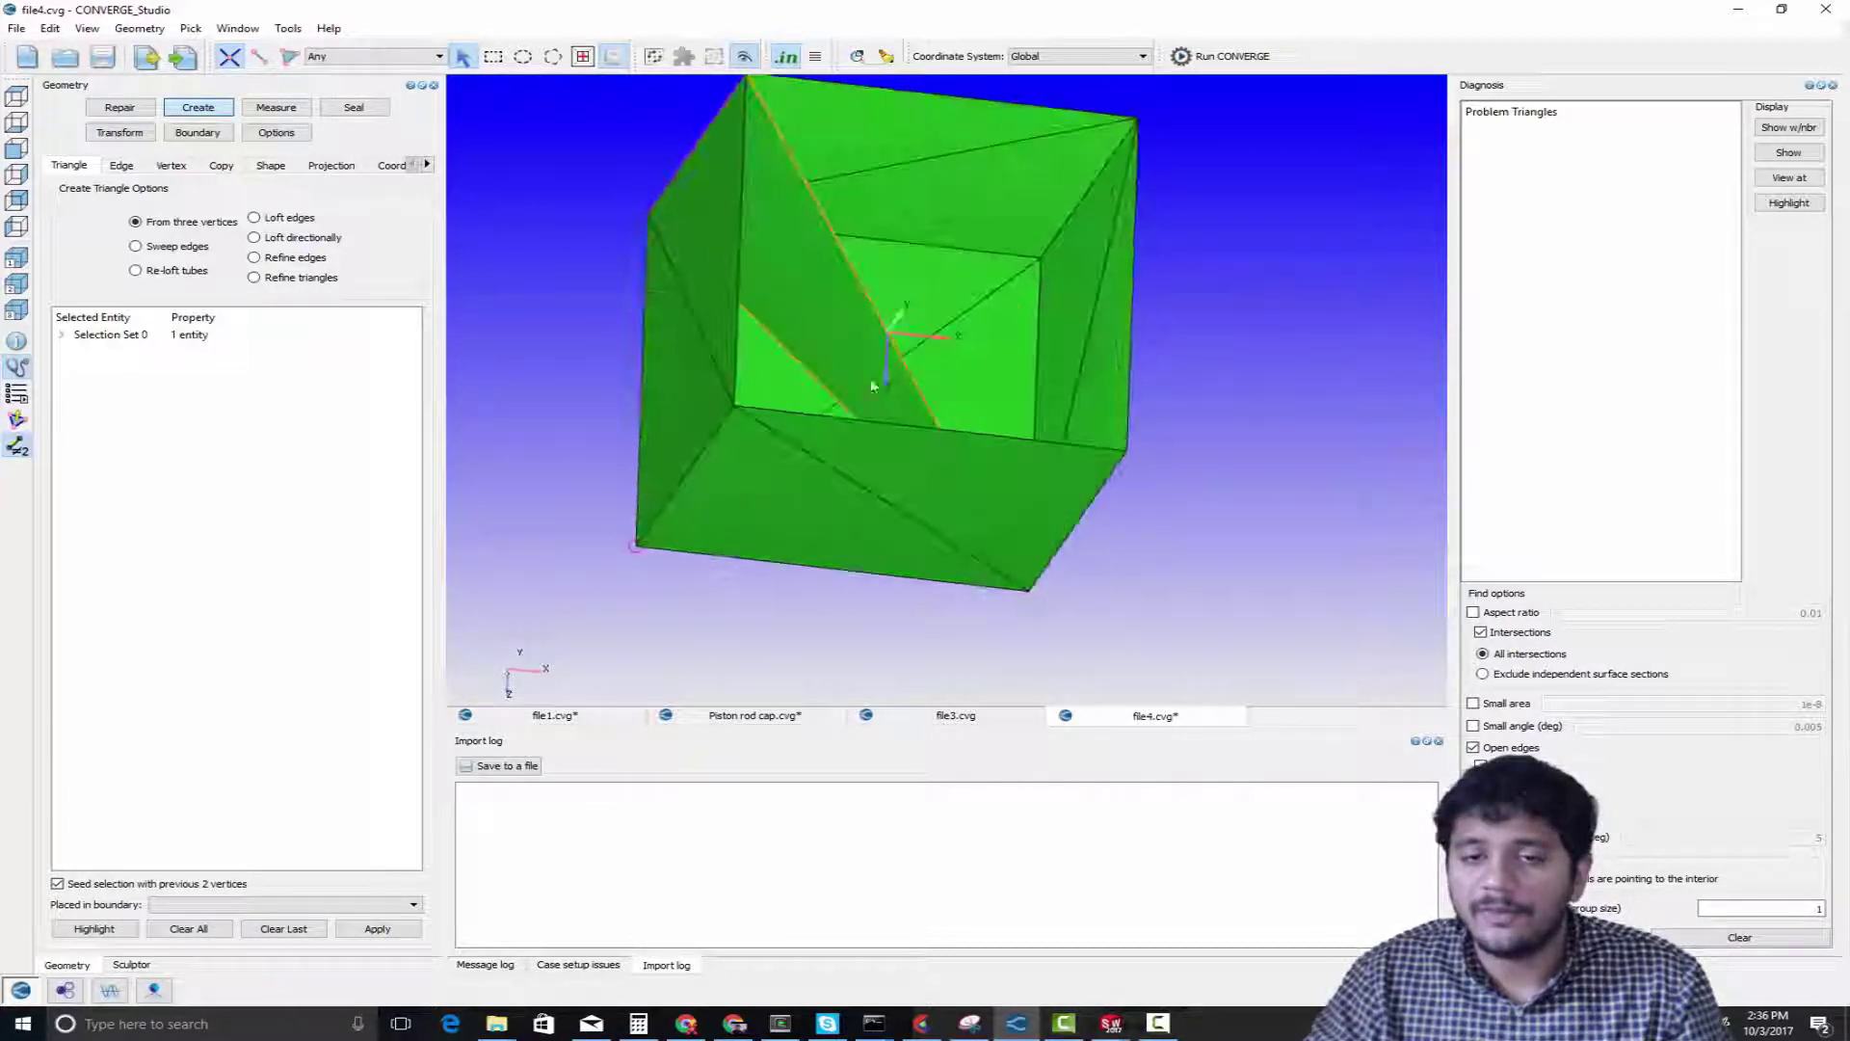
click(1038, 260)
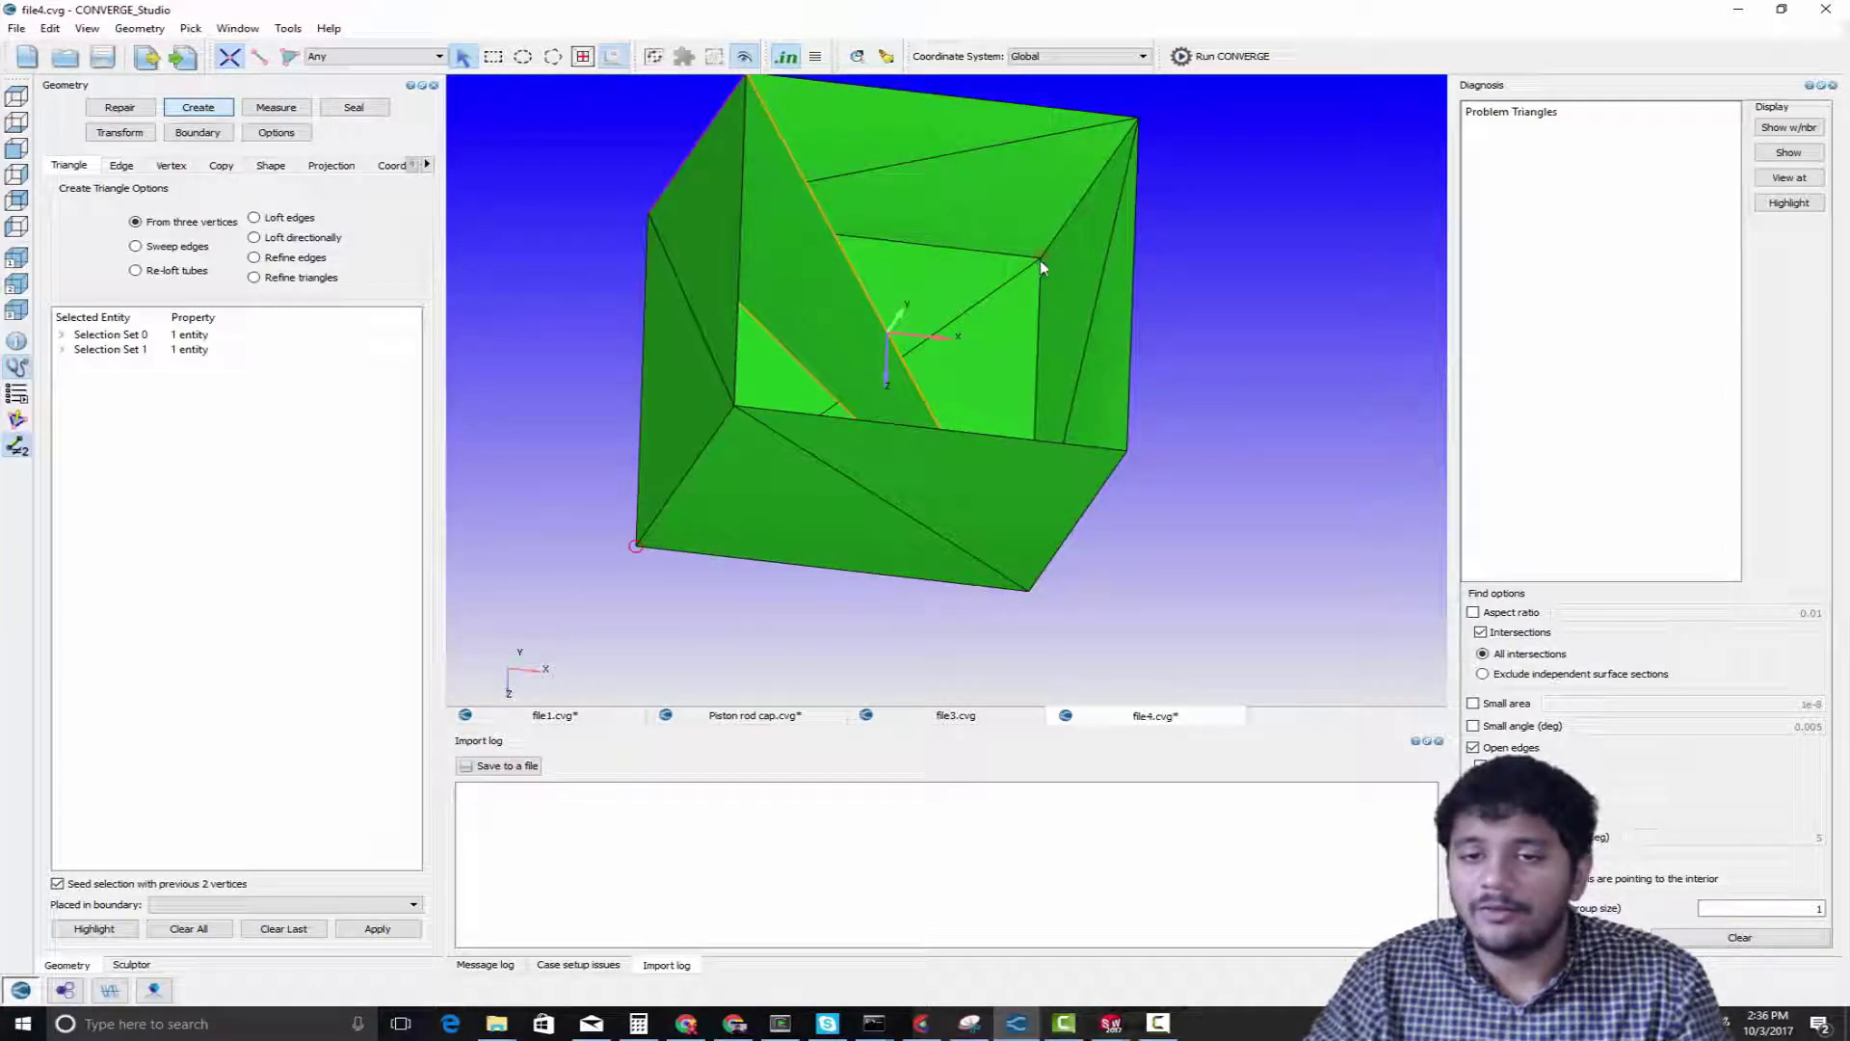
click(1137, 121)
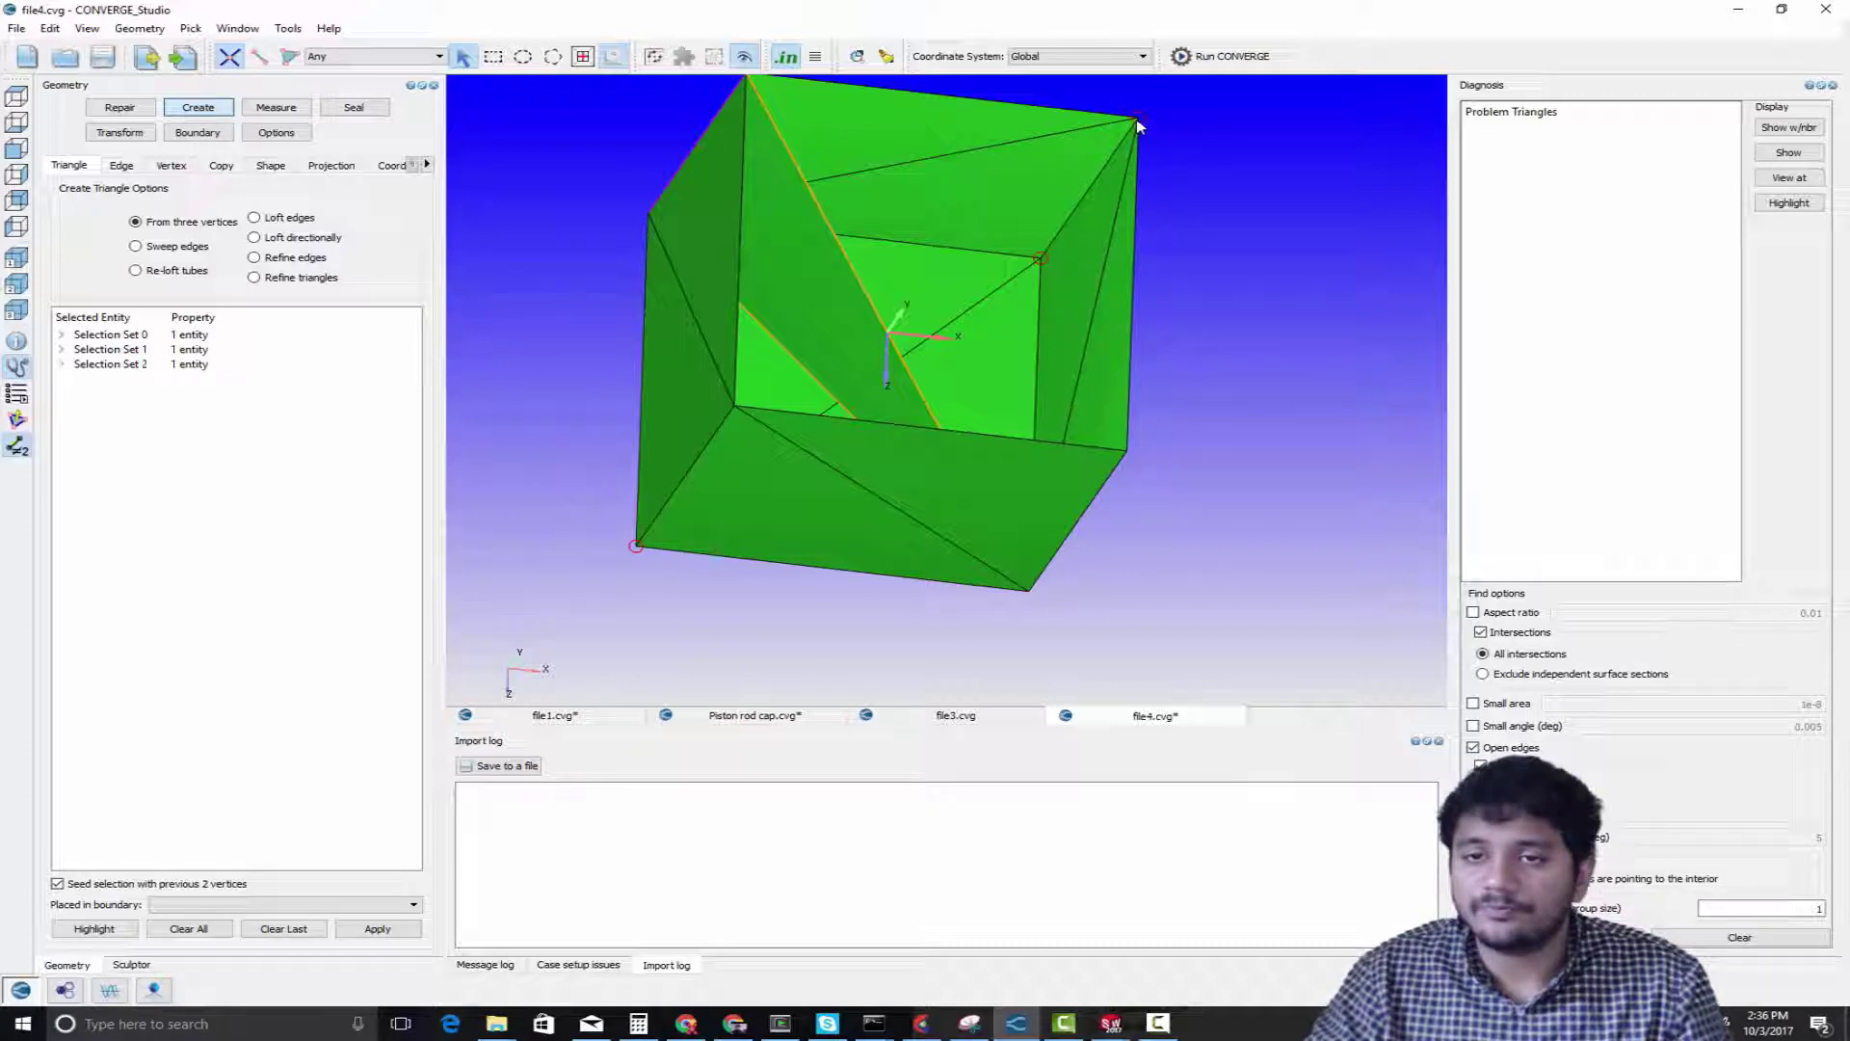
click(359, 930)
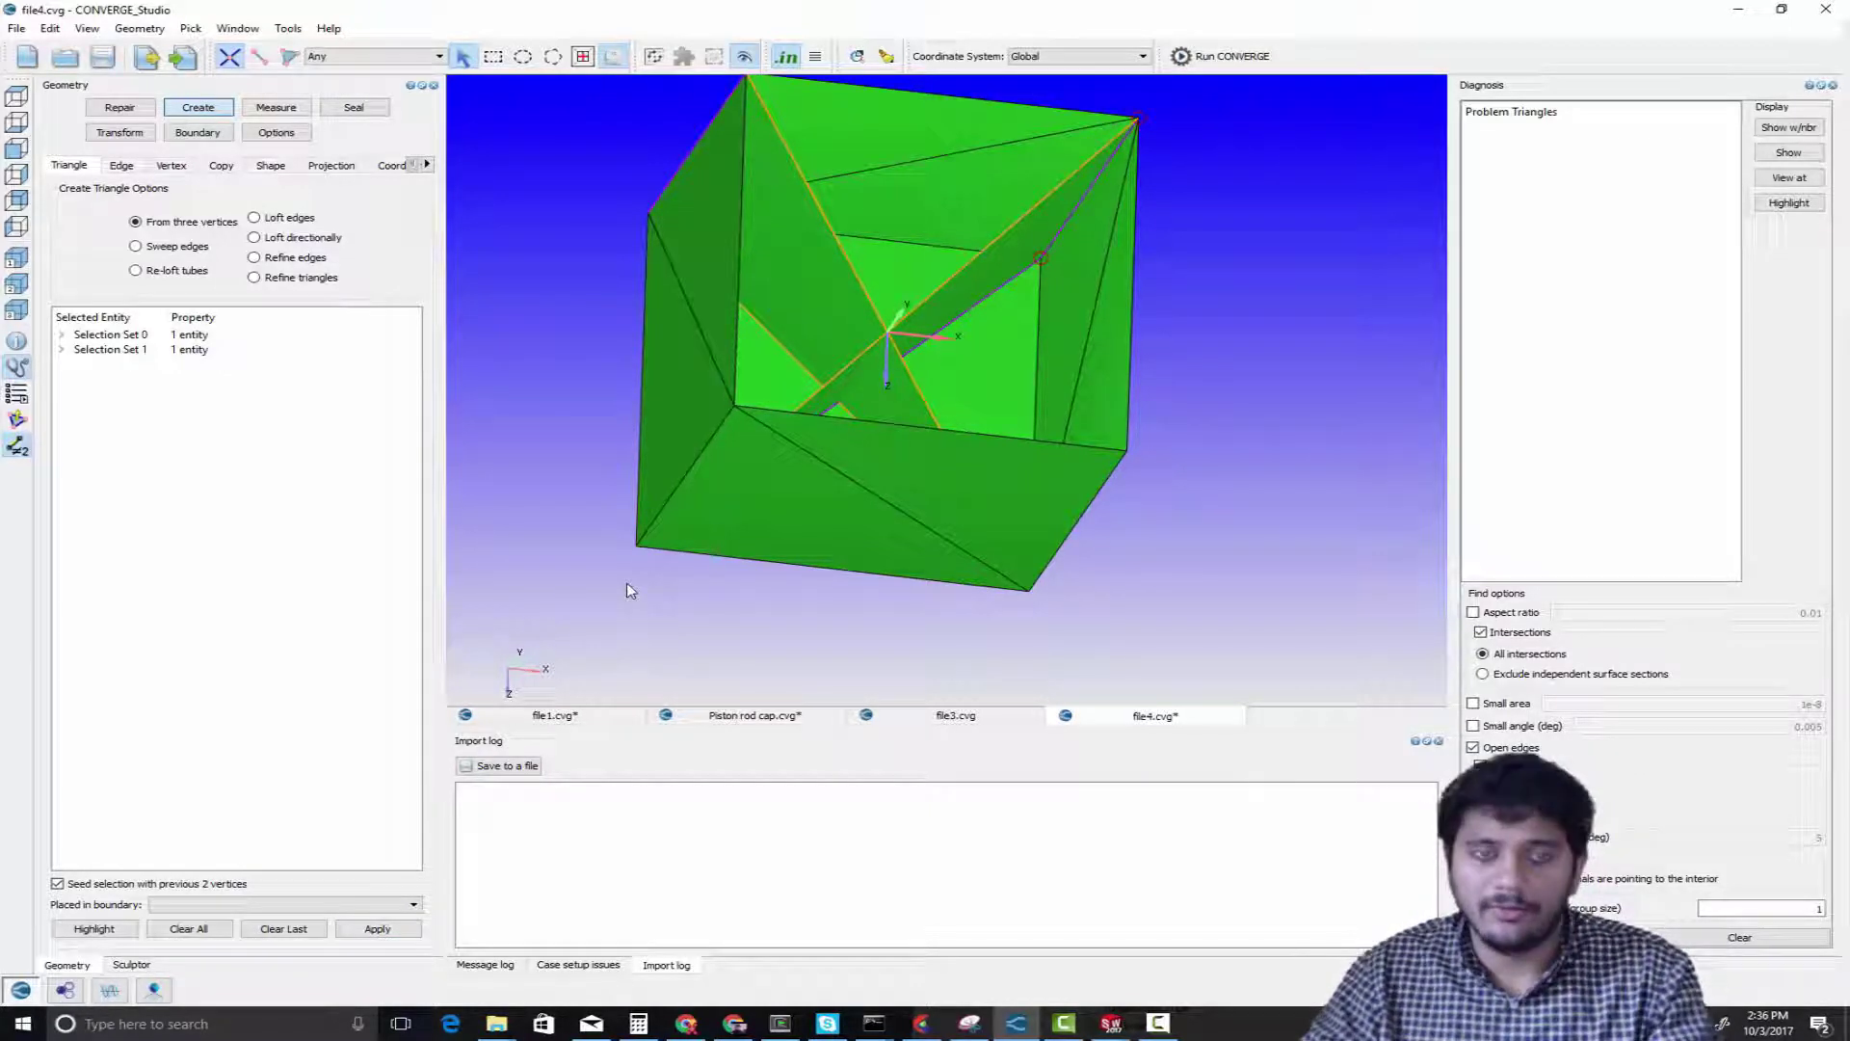
Remove both triangles of the box's front face from view to look in at the two crossing triangles
key(t)
click(861, 471)
click(809, 525)
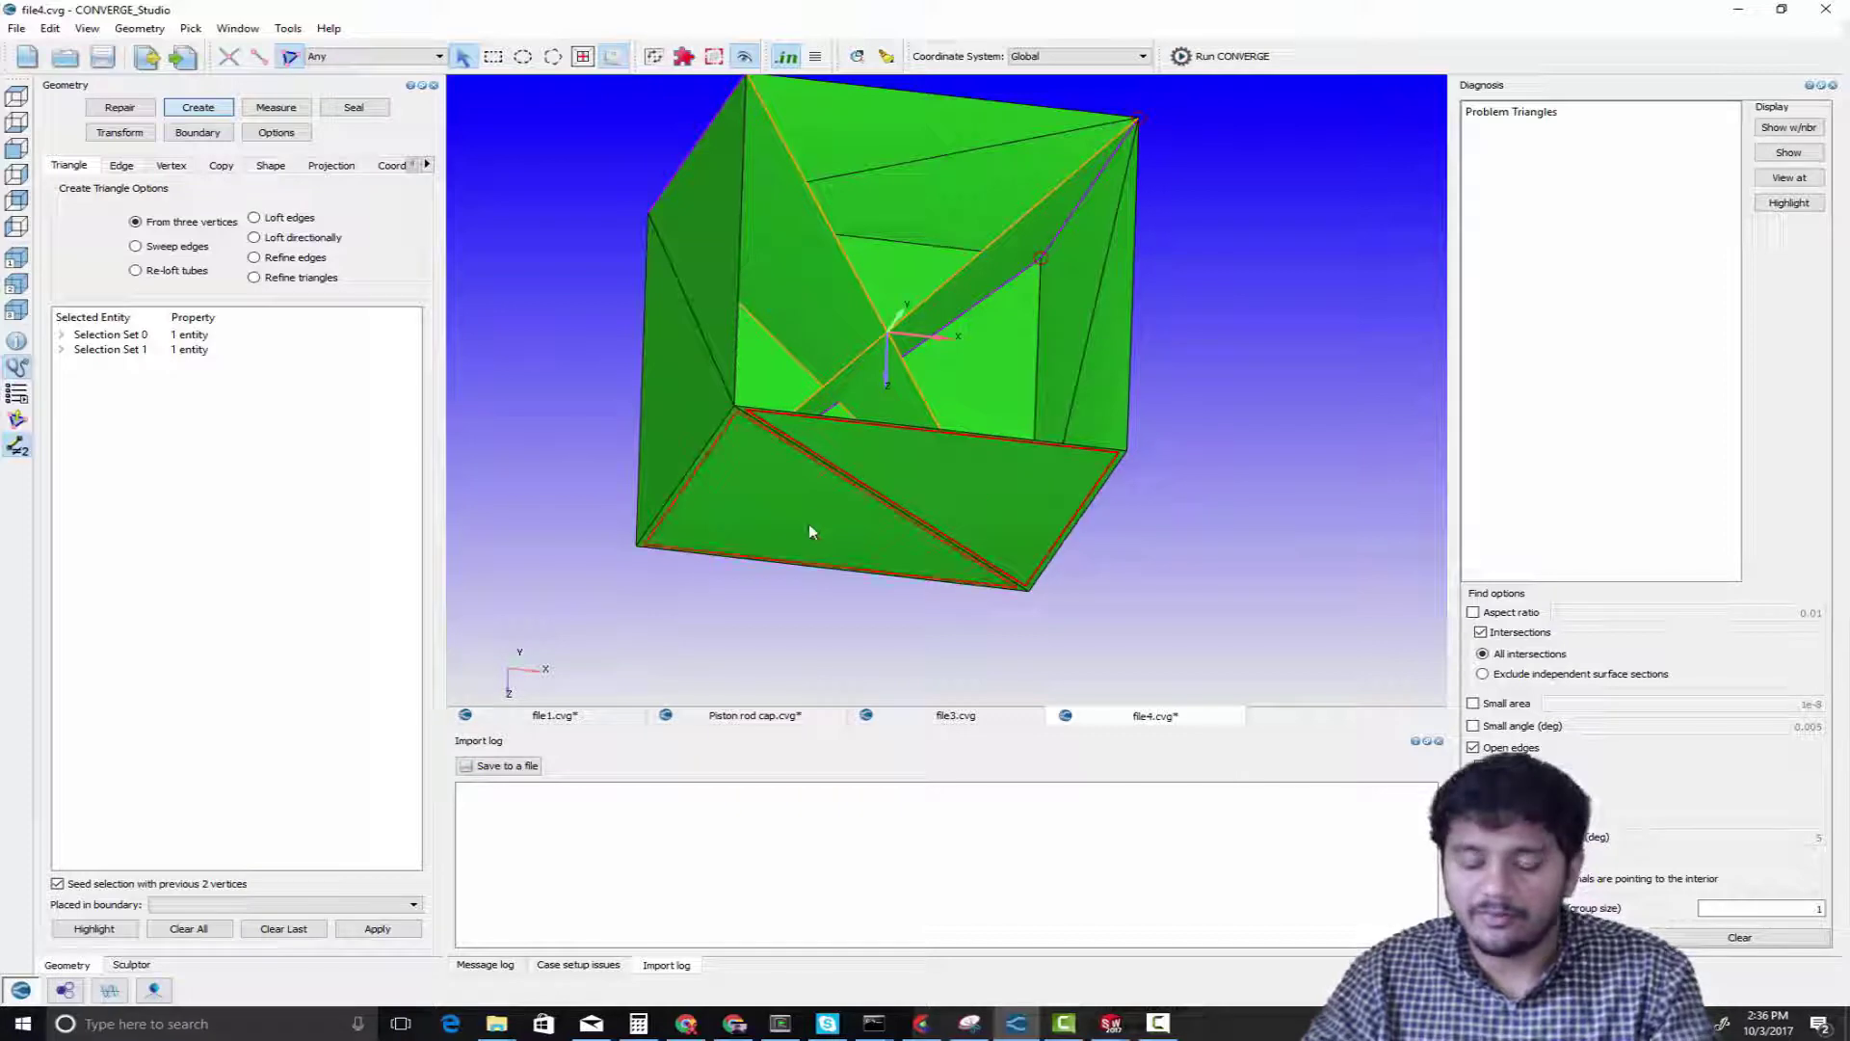
key(Delete)
middle_drag(841, 607, 977, 527)
scroll(977, 527, down, 5)
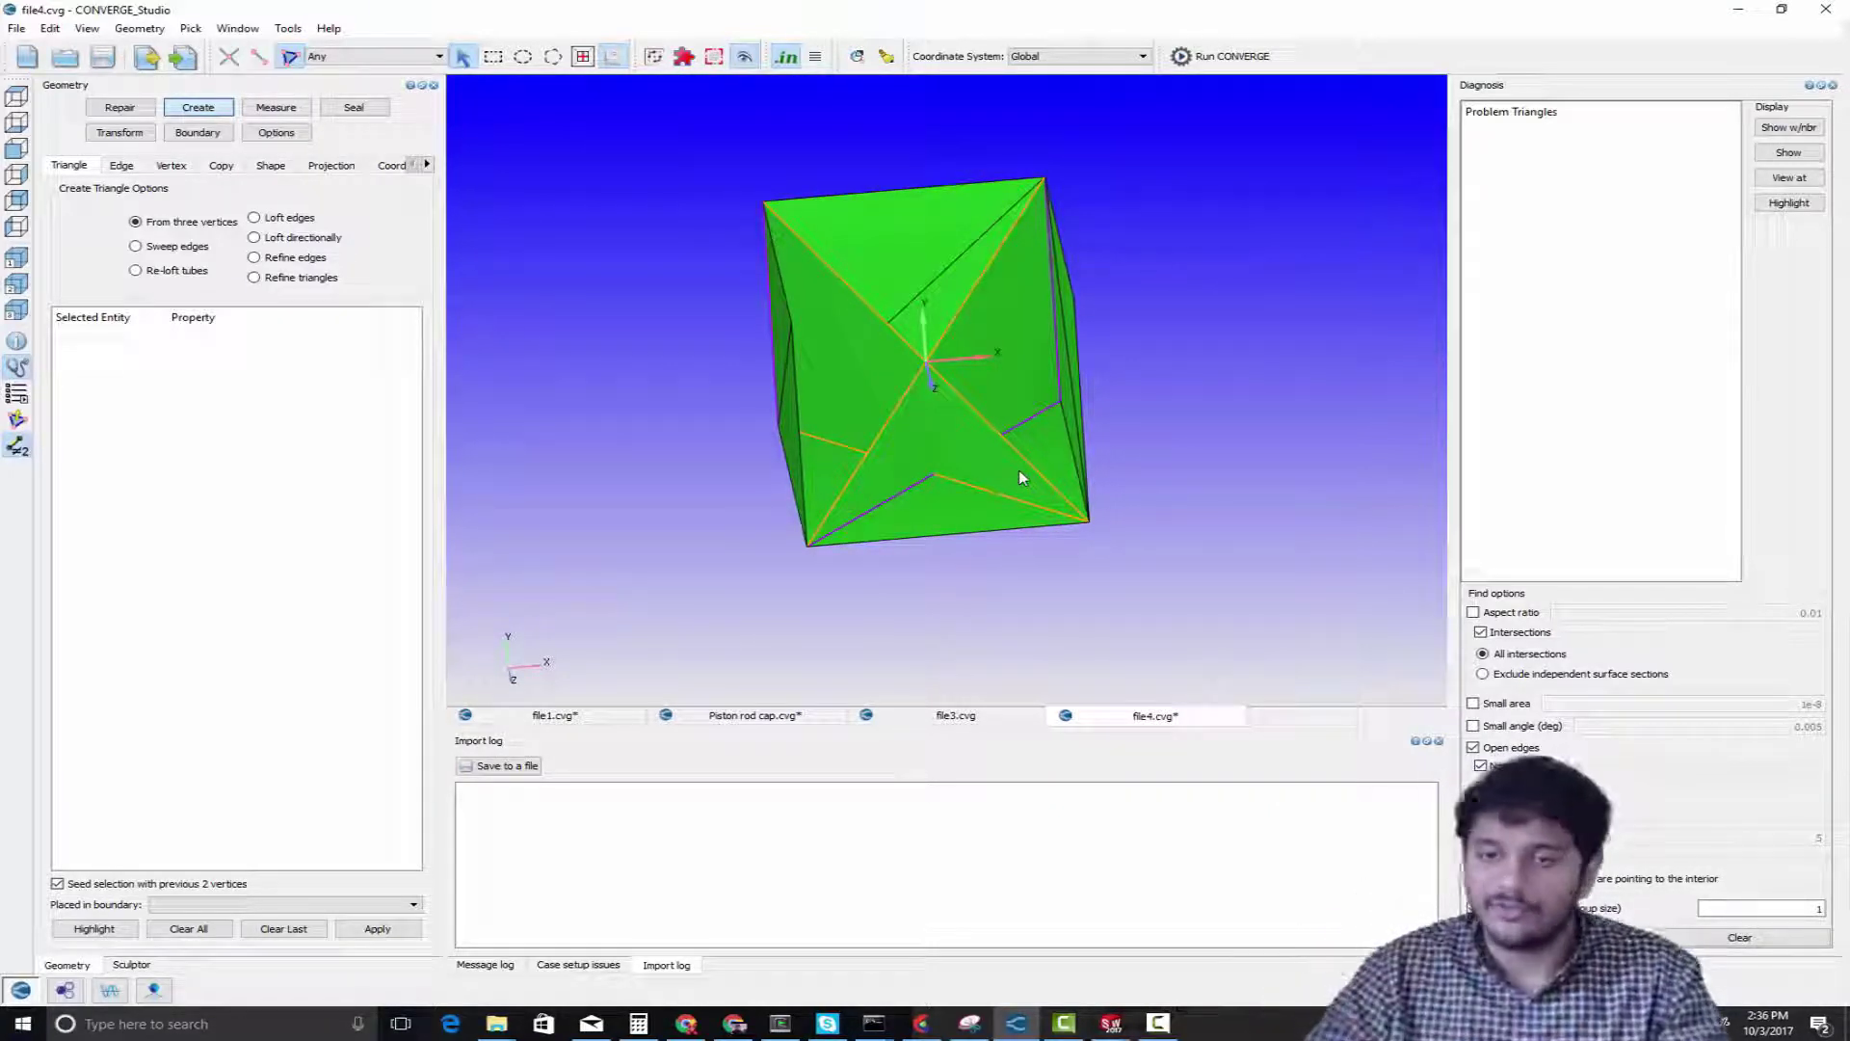
Redisplay the box, then hide its front and top face triangles to expose the two intersecting triangles inside
right_click(1190, 397)
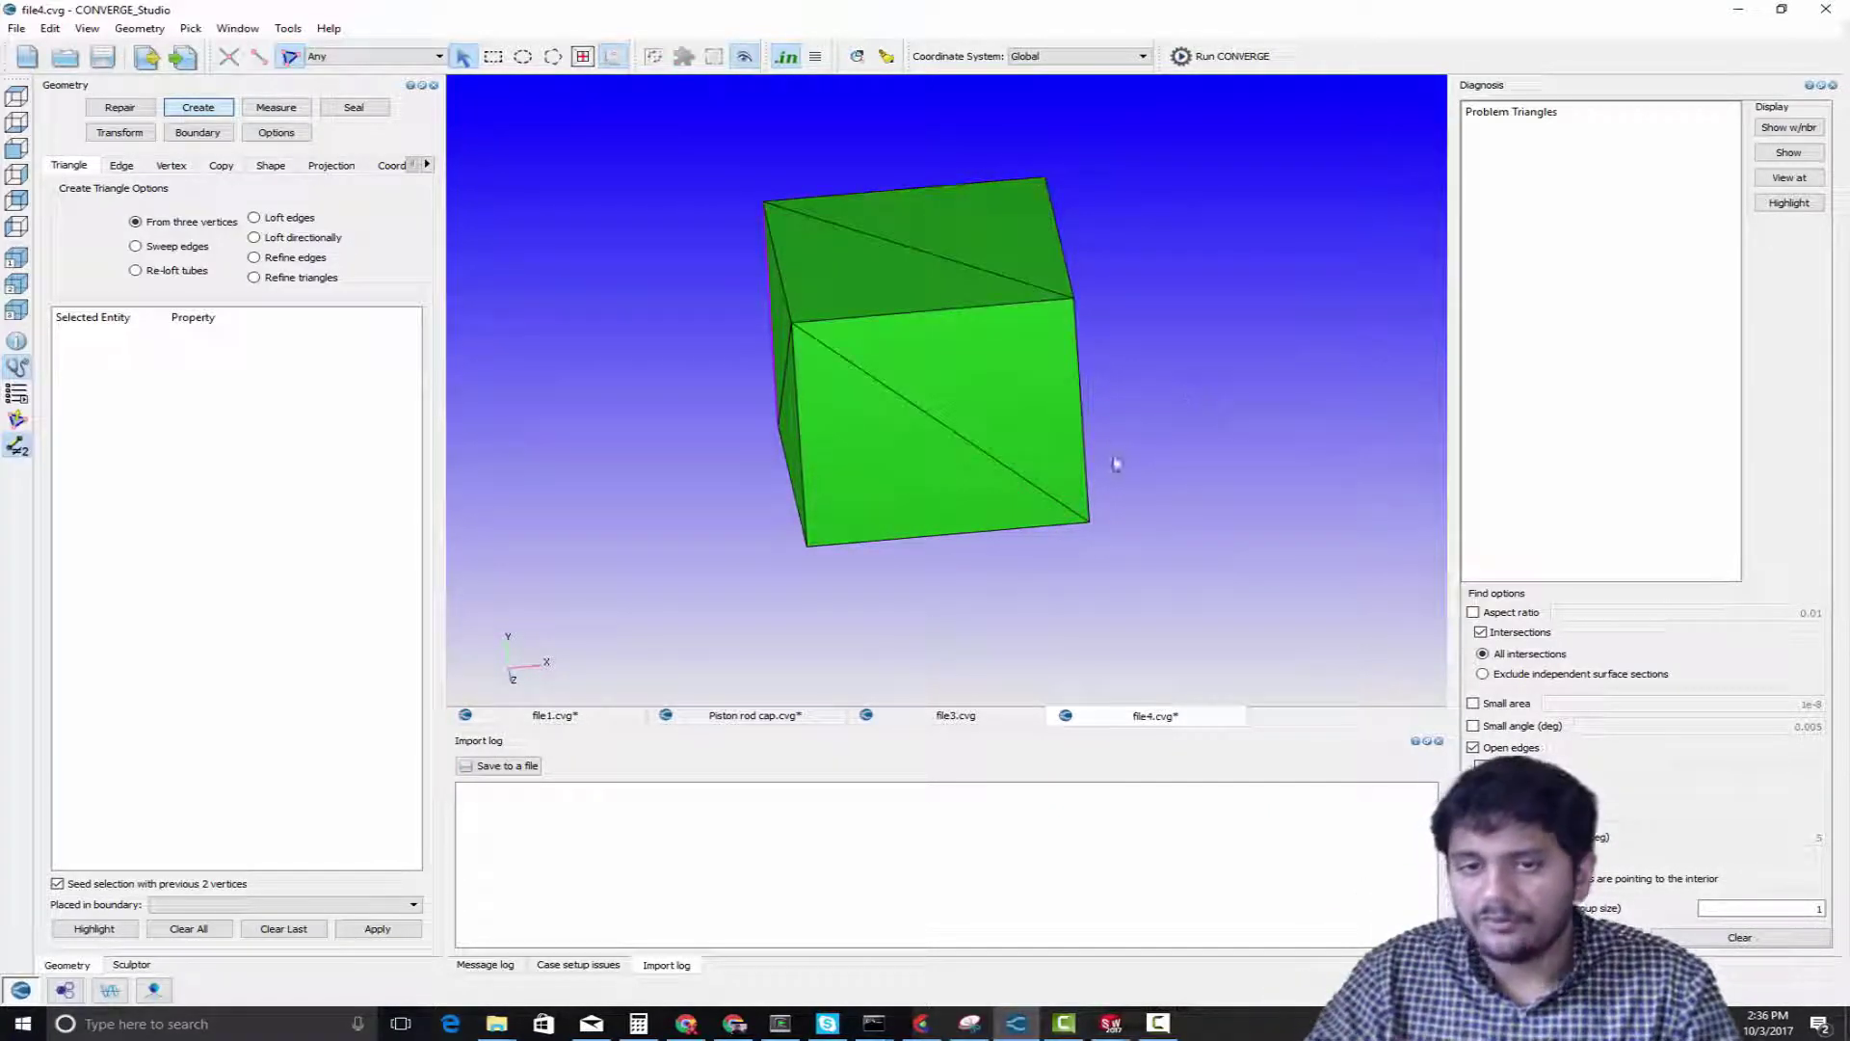
drag(1114, 462, 1156, 463)
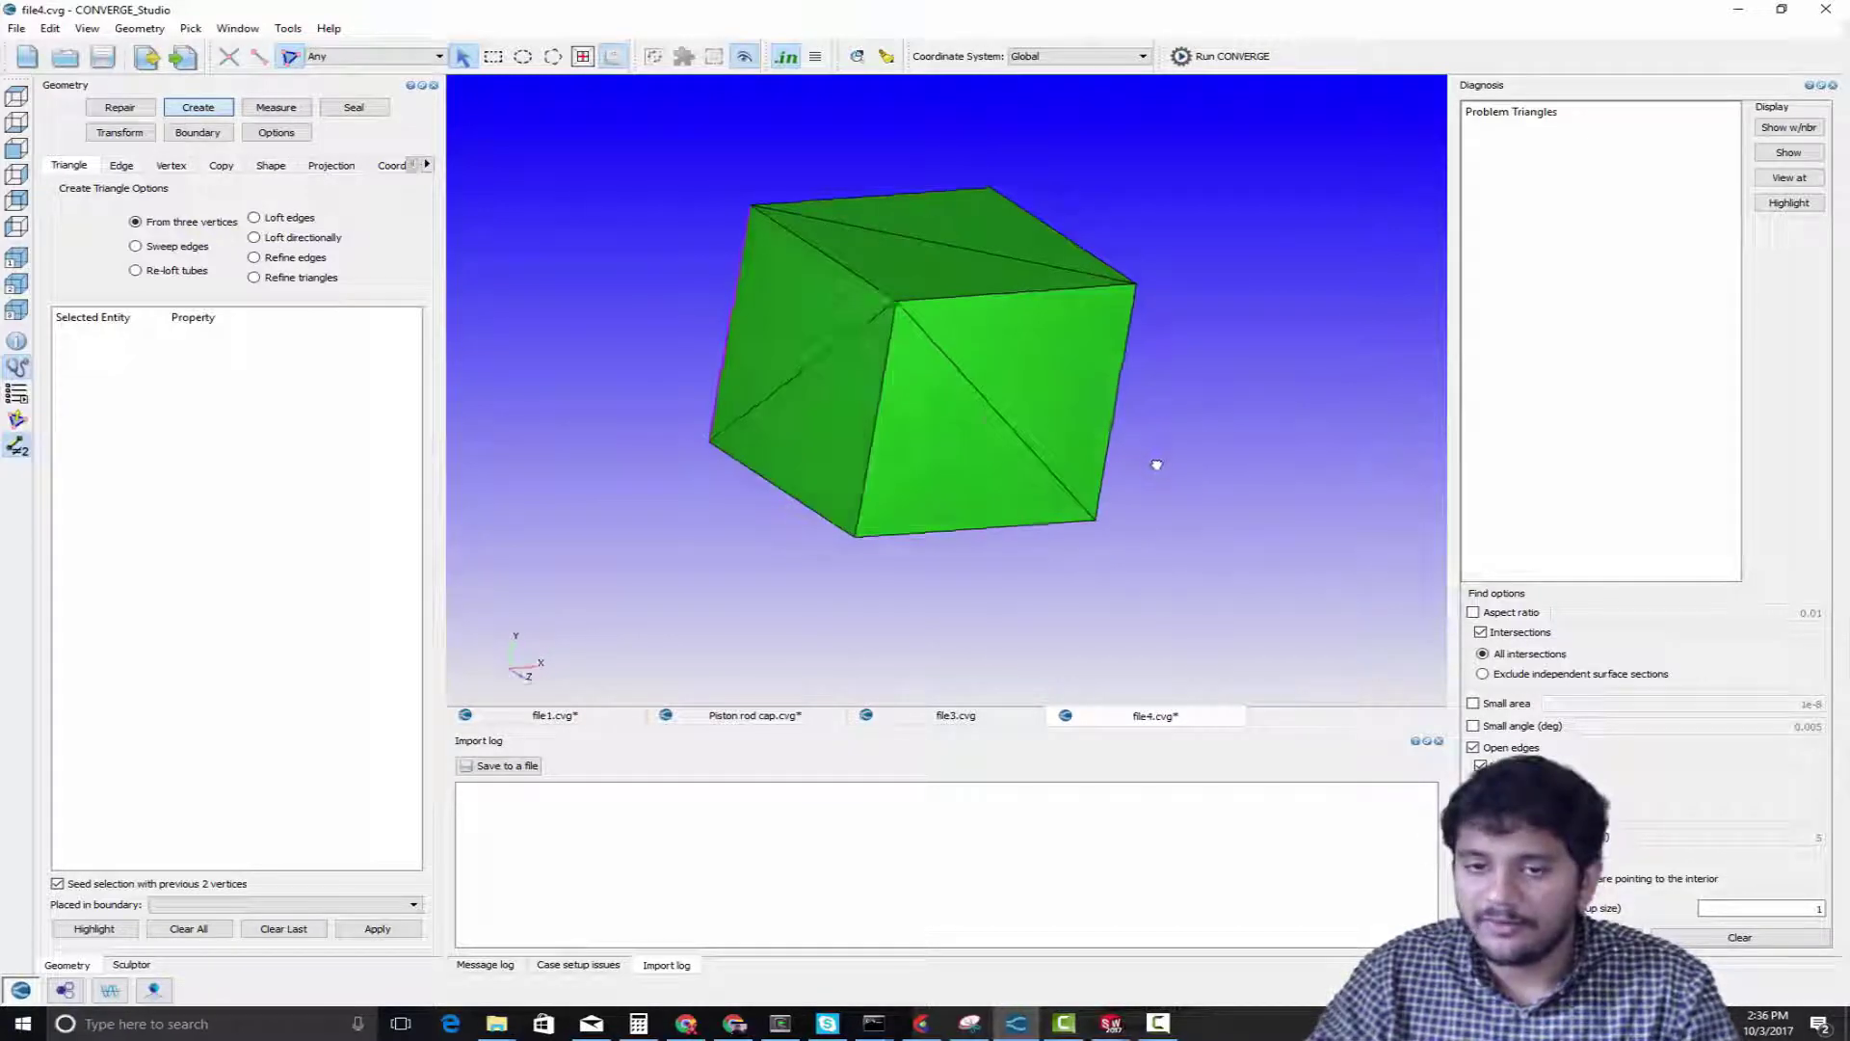
click(1024, 401)
click(987, 435)
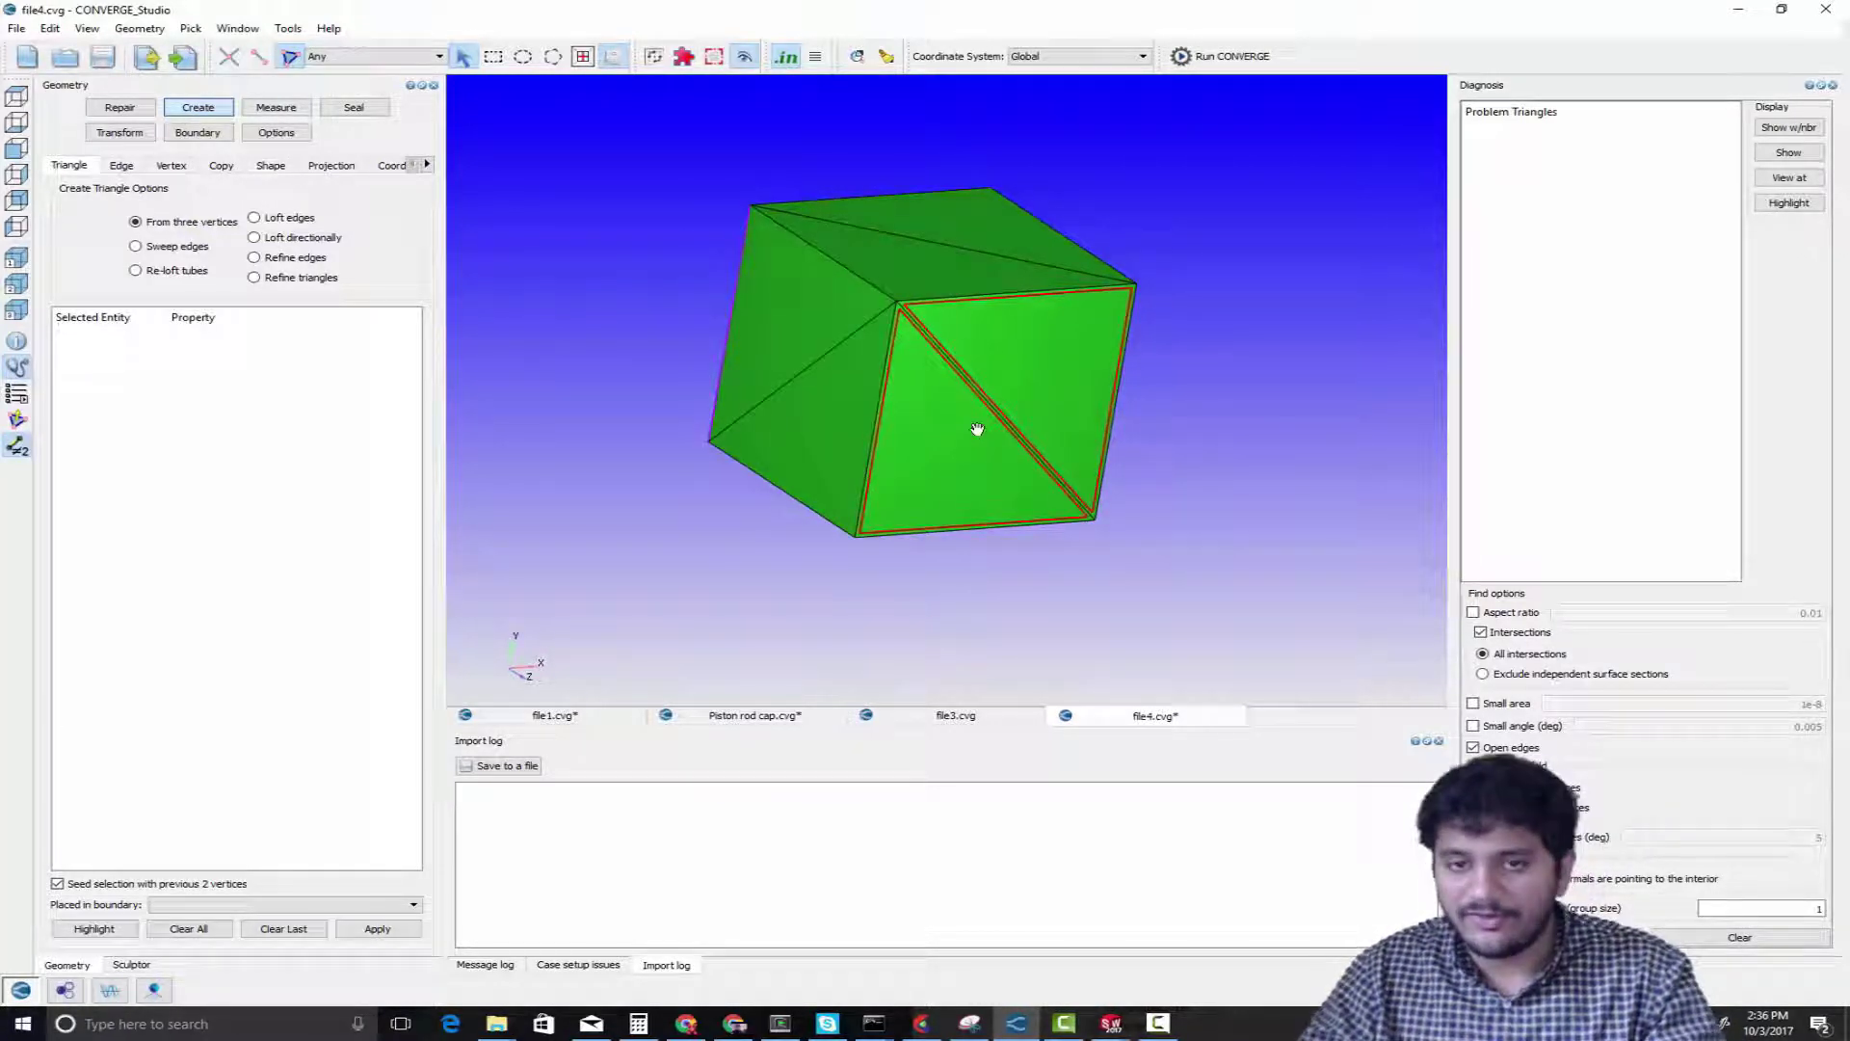
click(927, 274)
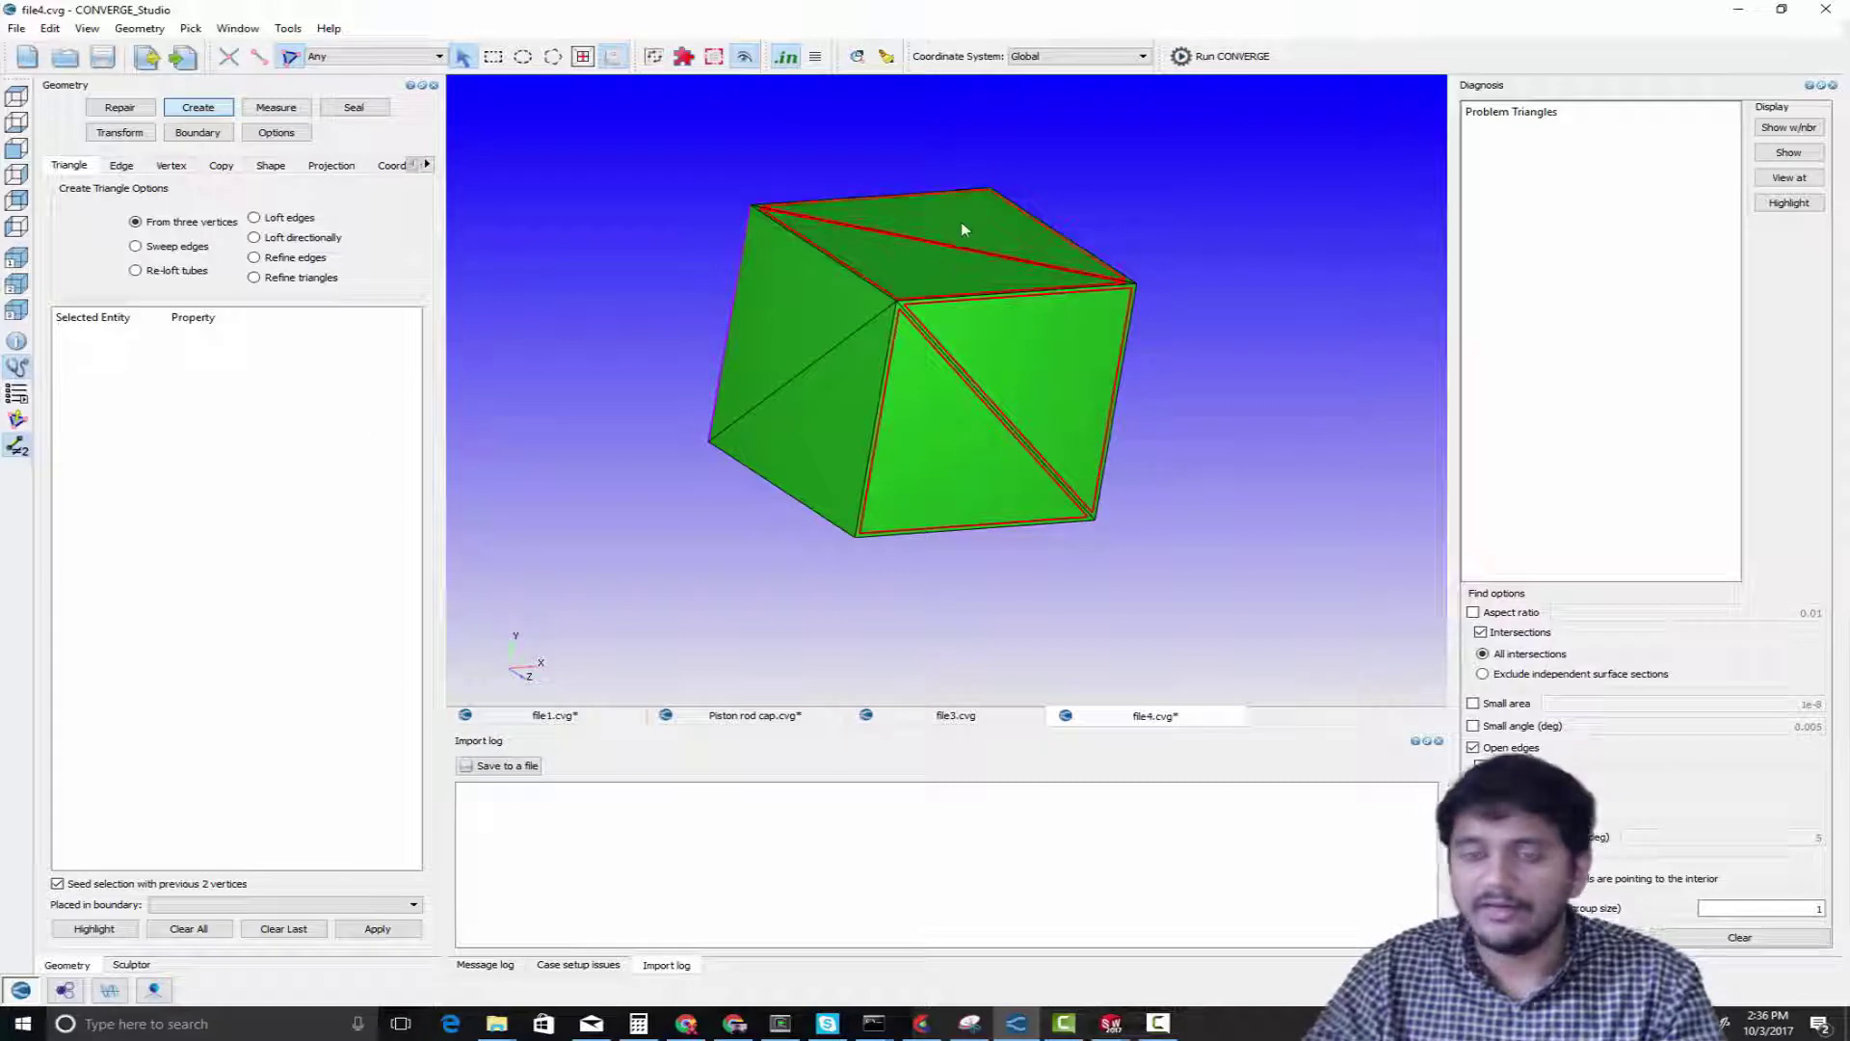
right_click(982, 286)
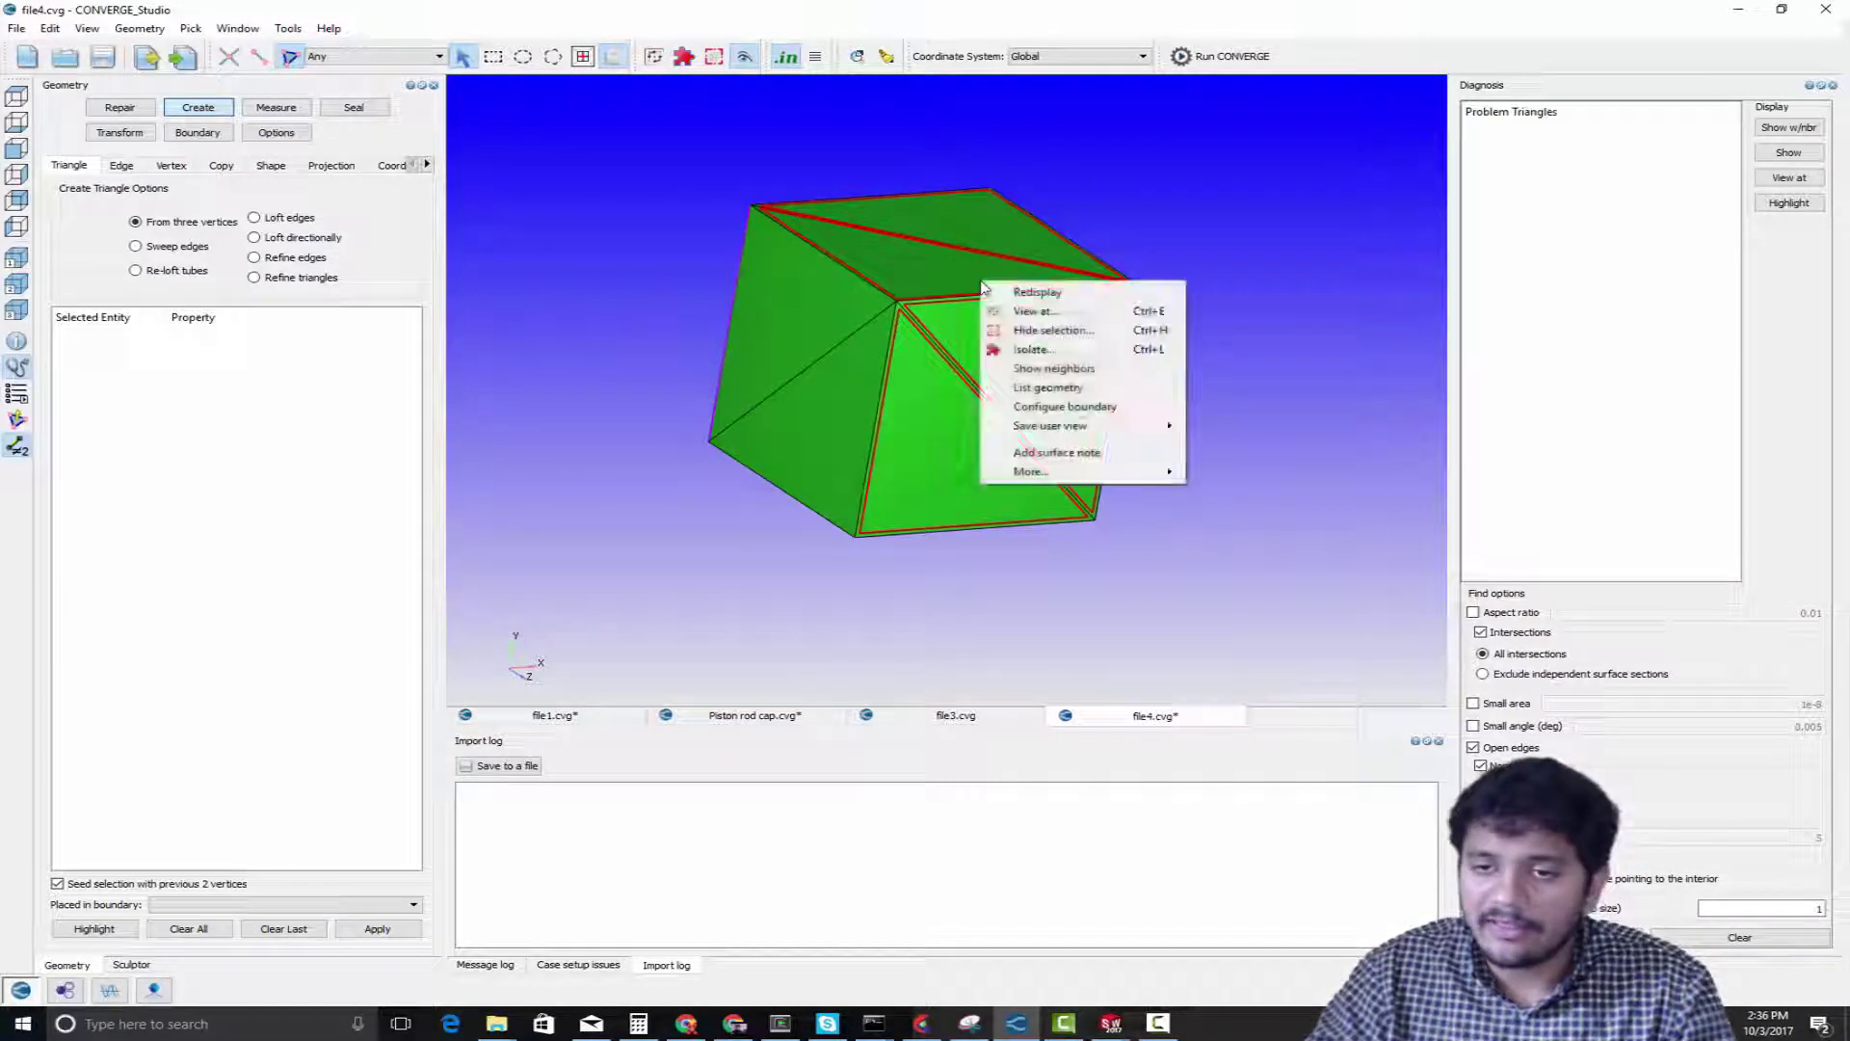
click(1042, 331)
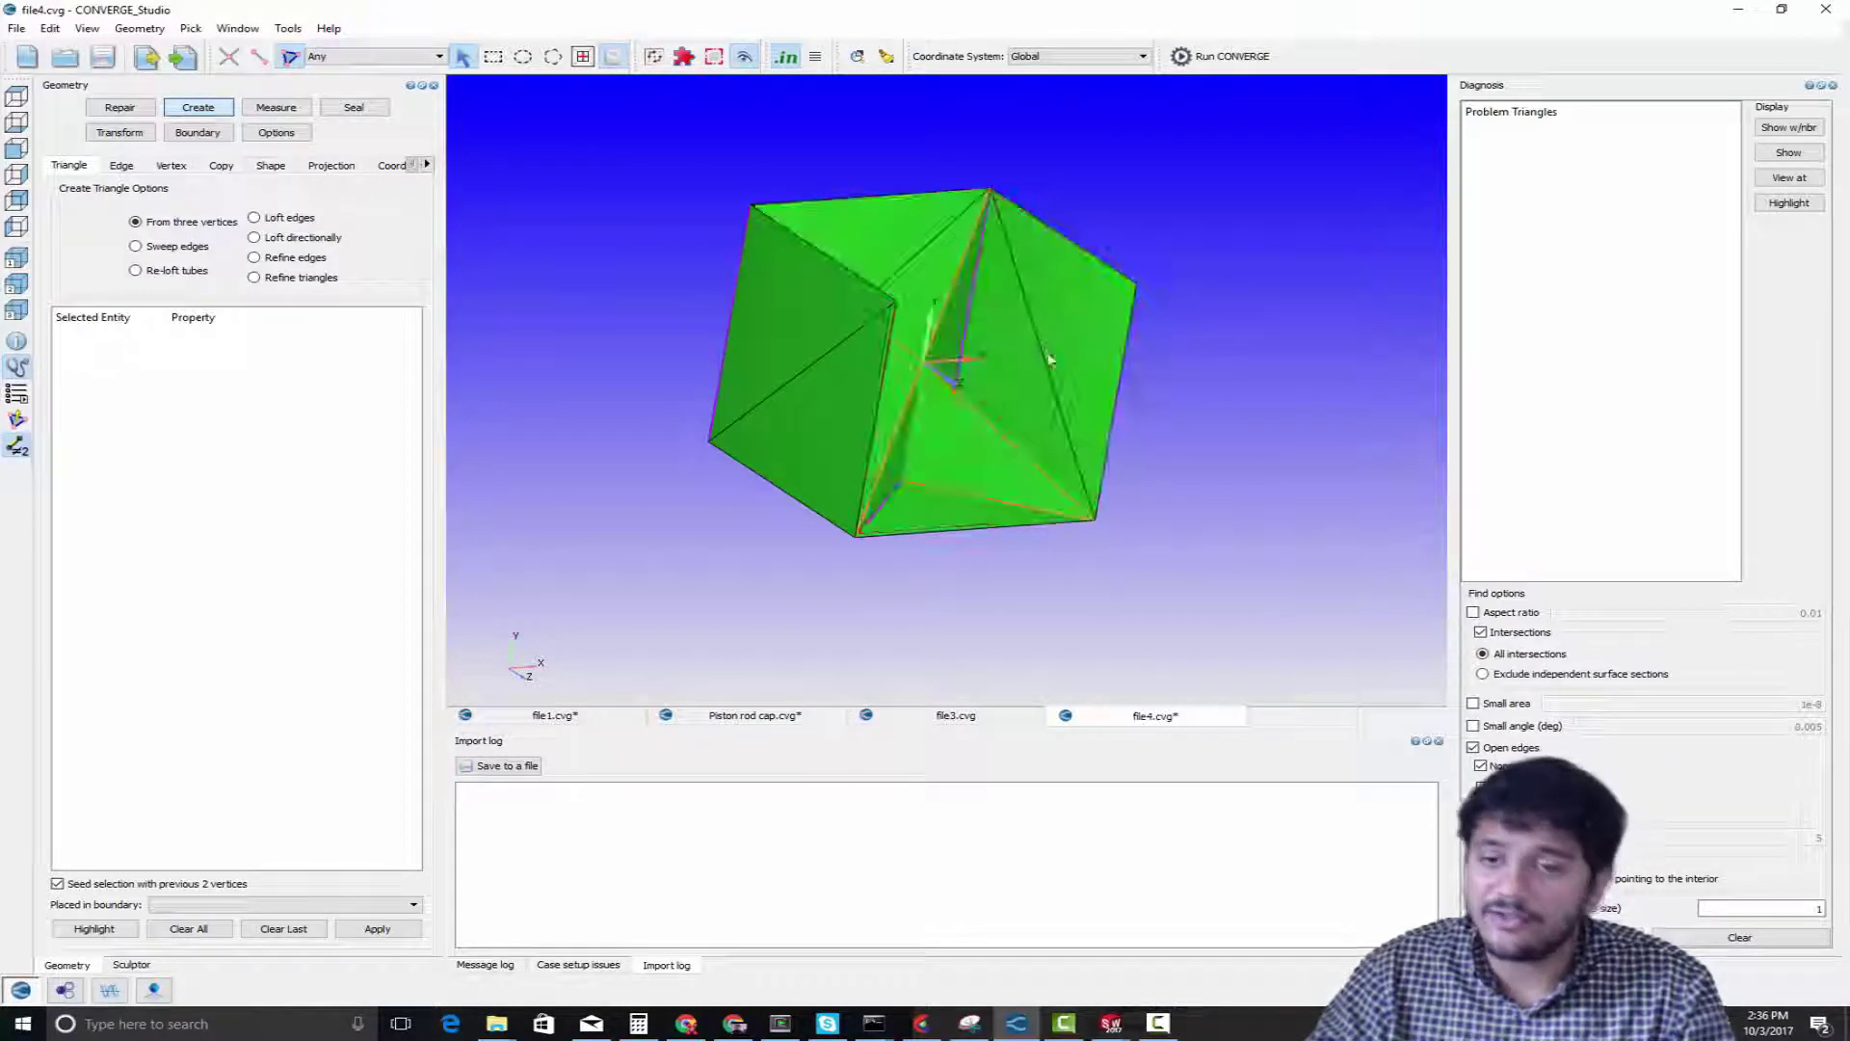
drag(1036, 495, 1011, 483)
scroll(1002, 477, up, 3)
scroll(992, 473, down, 3)
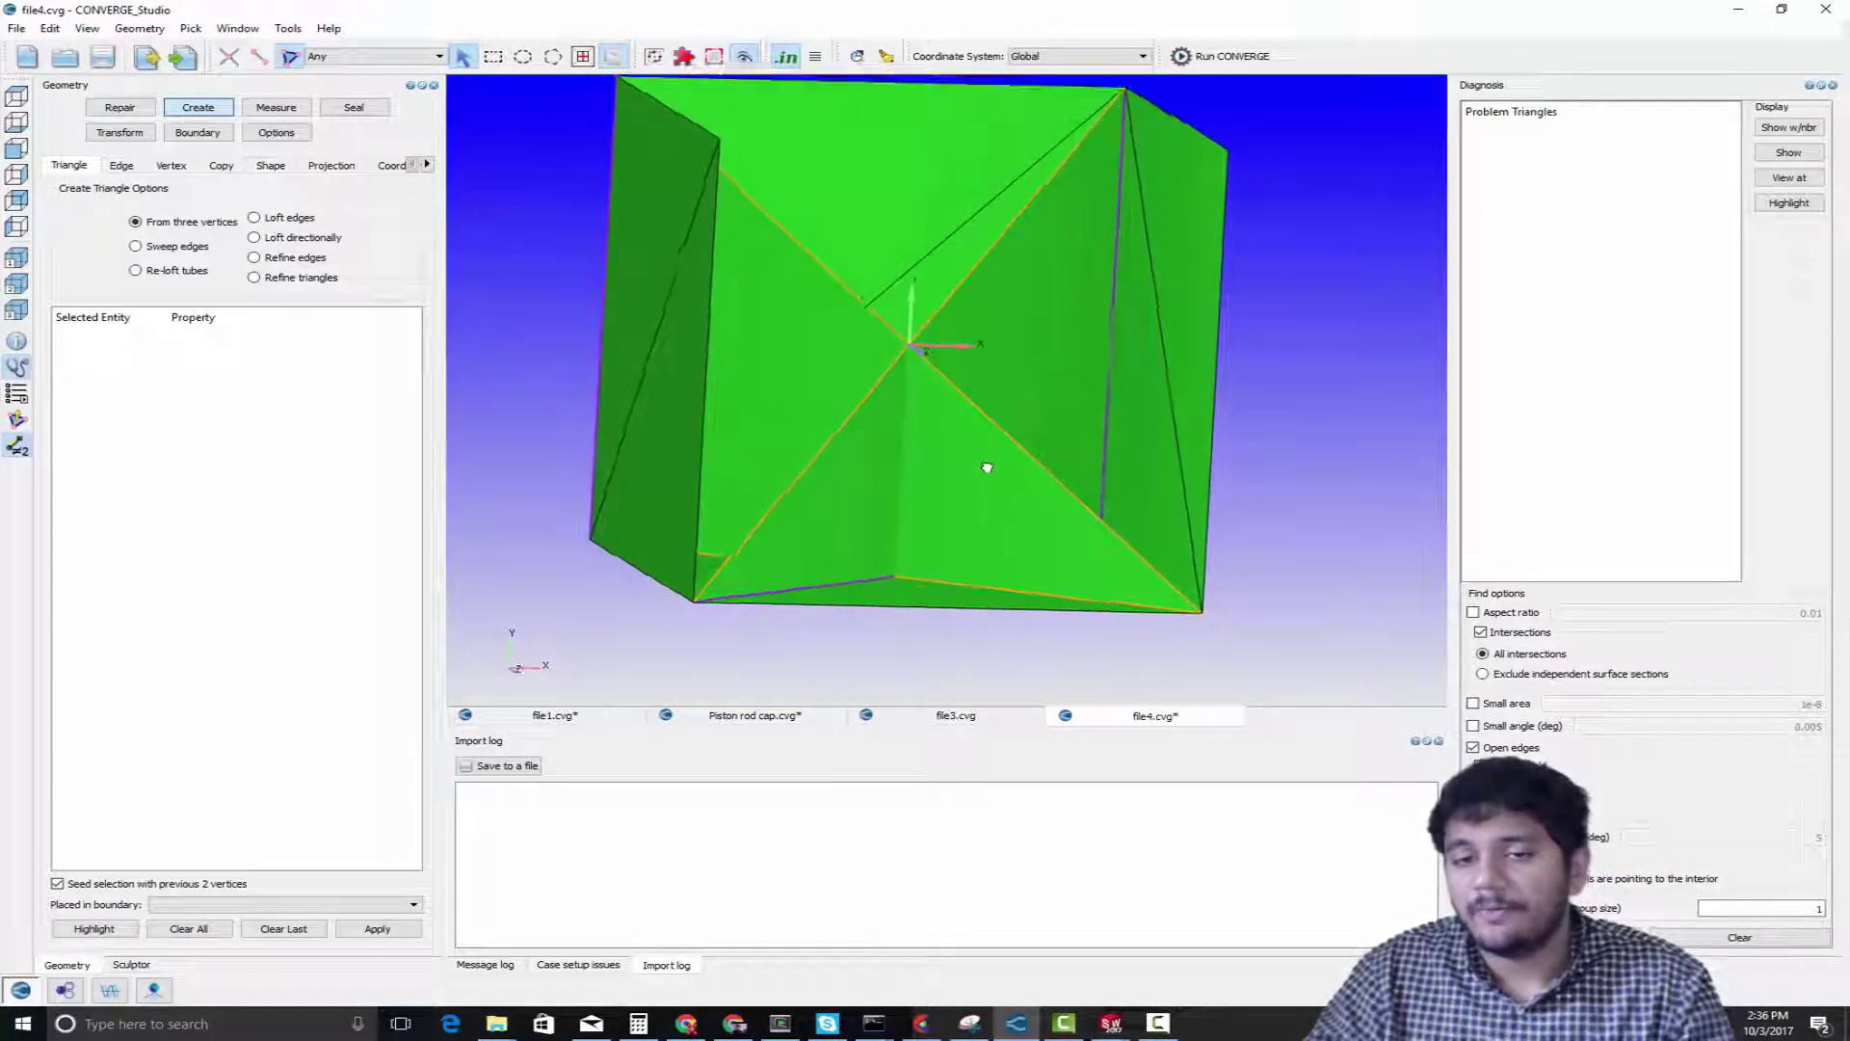
scroll(983, 496, down, 2)
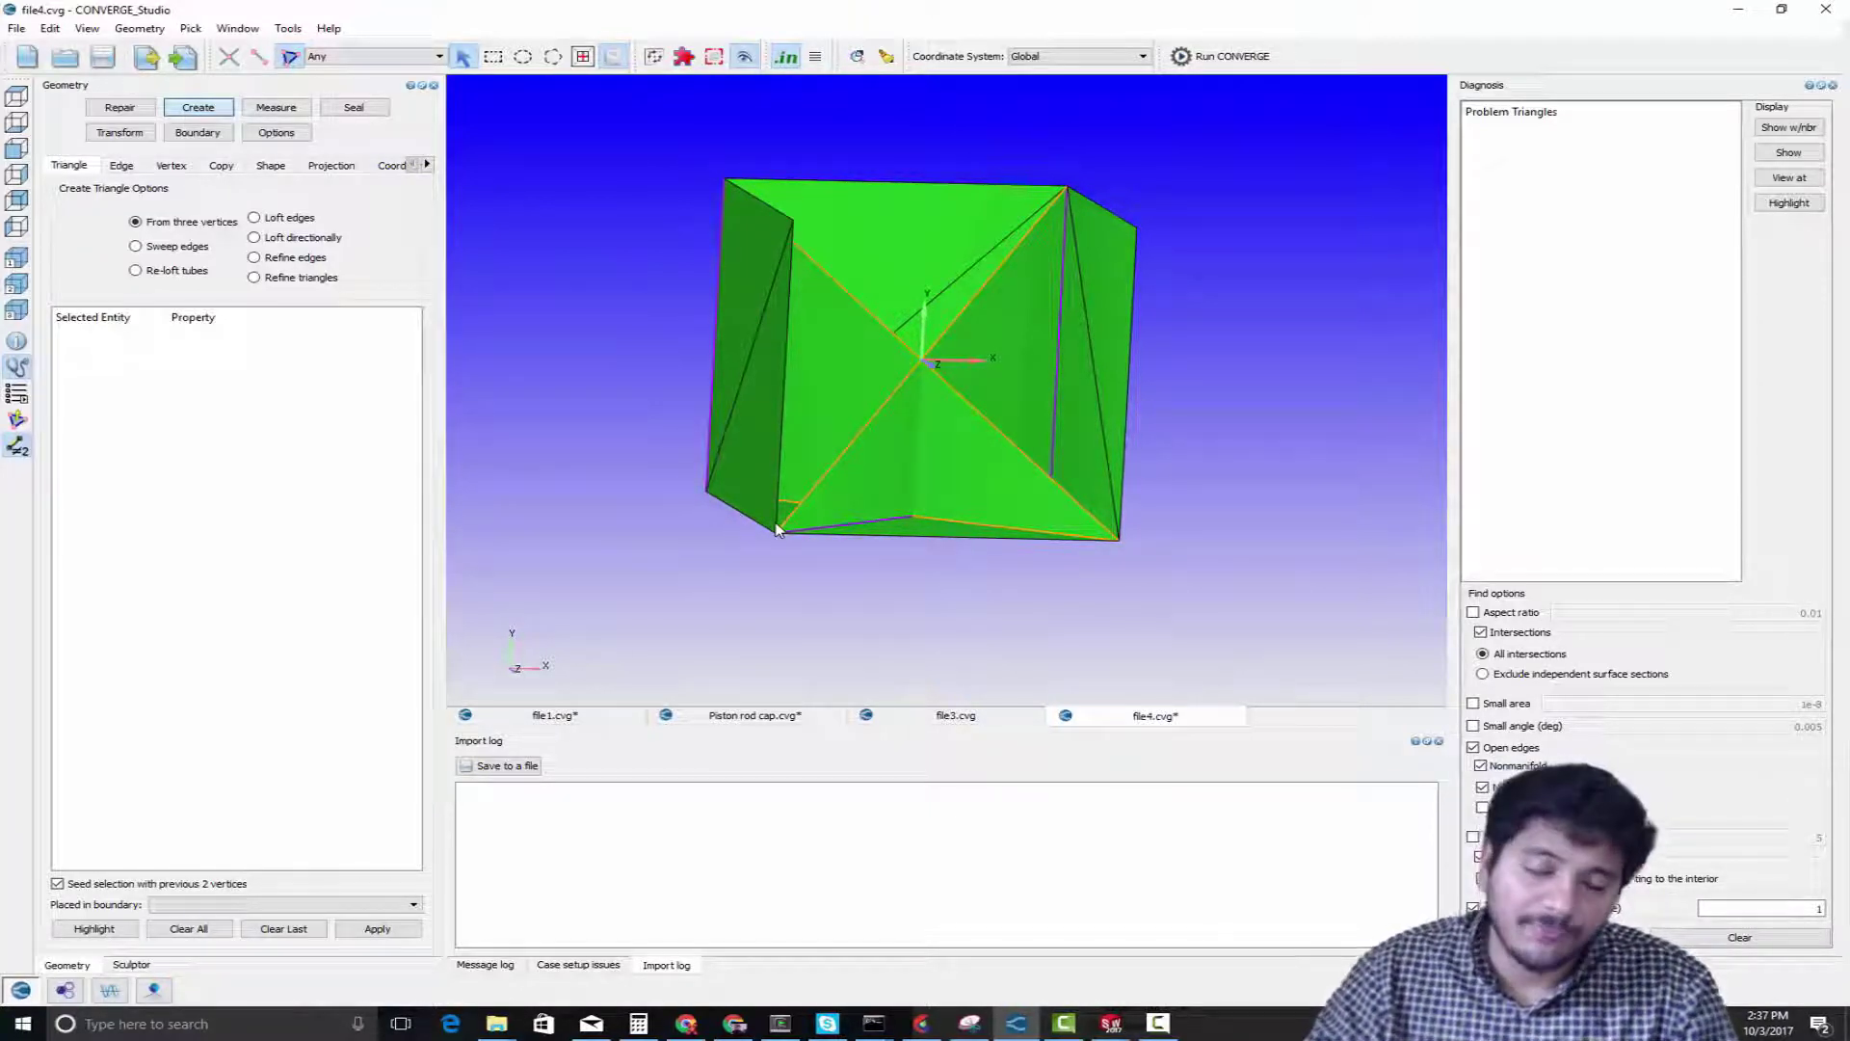
Create another box centred at 0.05, 0, 0 with sides of 0.01 m
drag(776, 529, 928, 481)
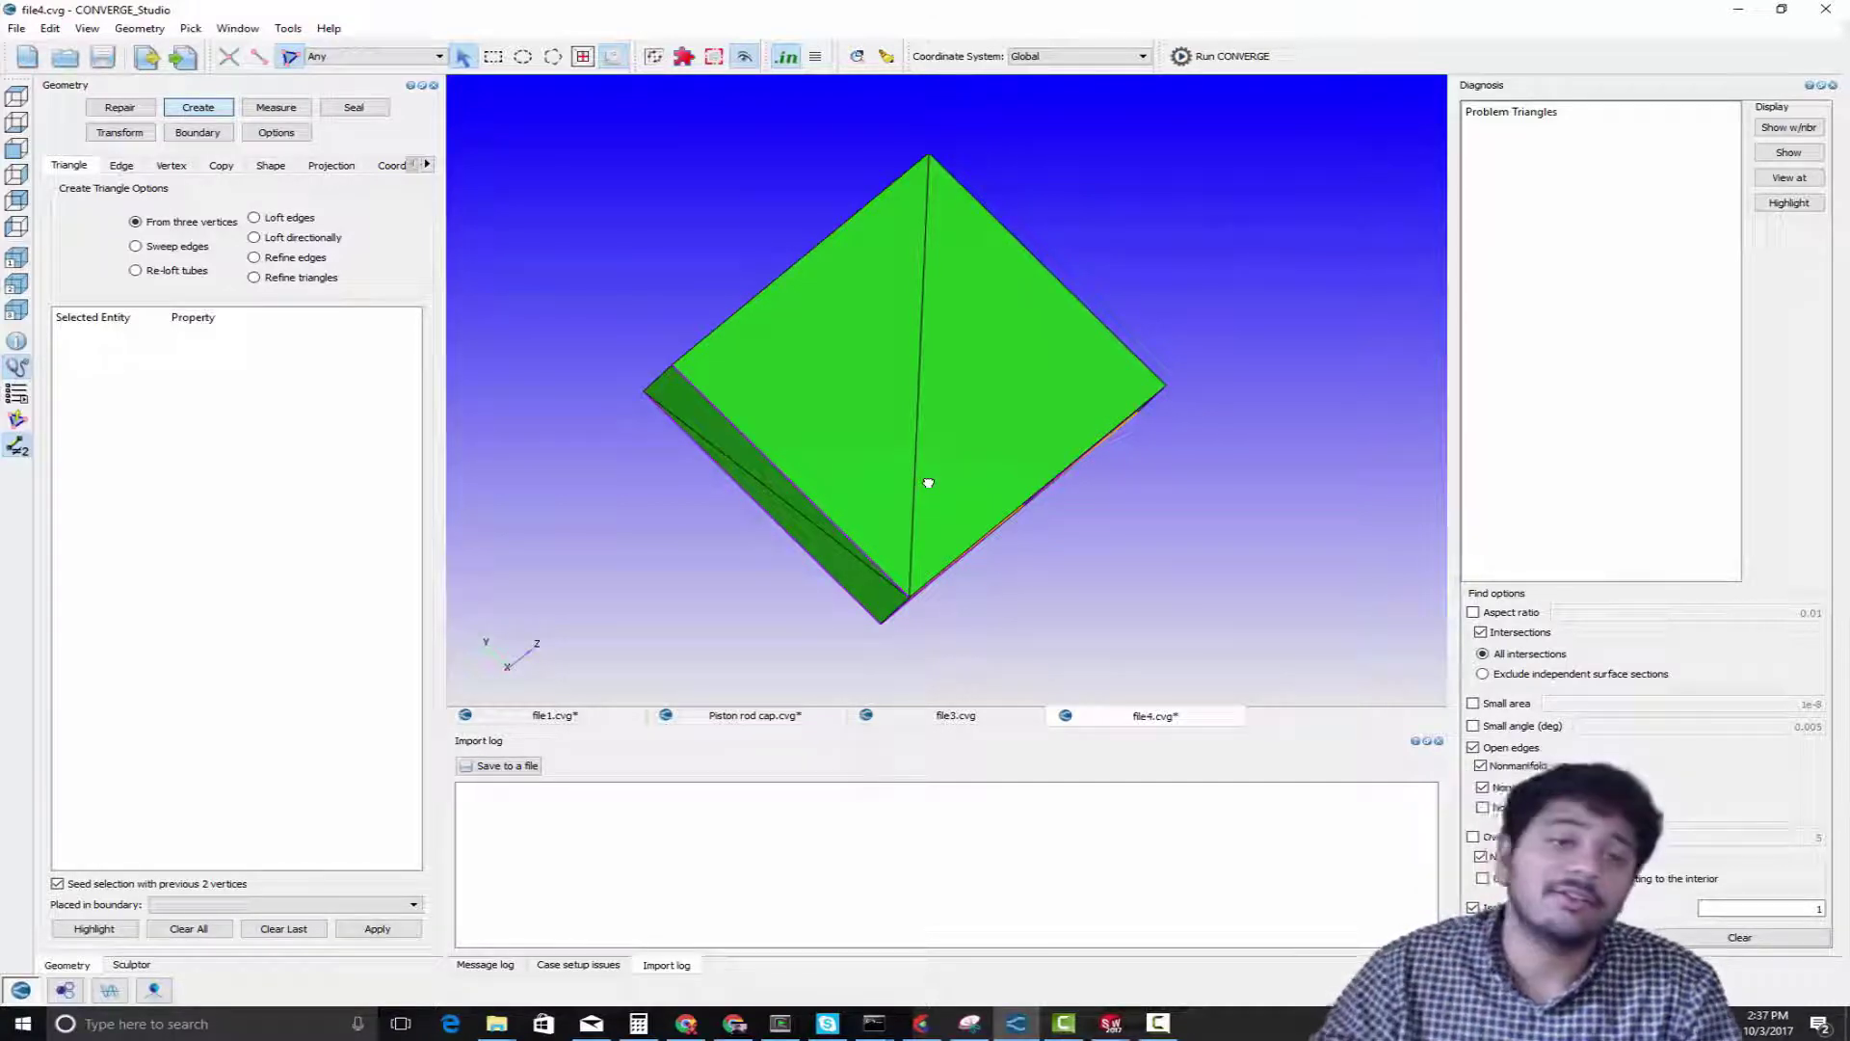
scroll(880, 446, down, 4)
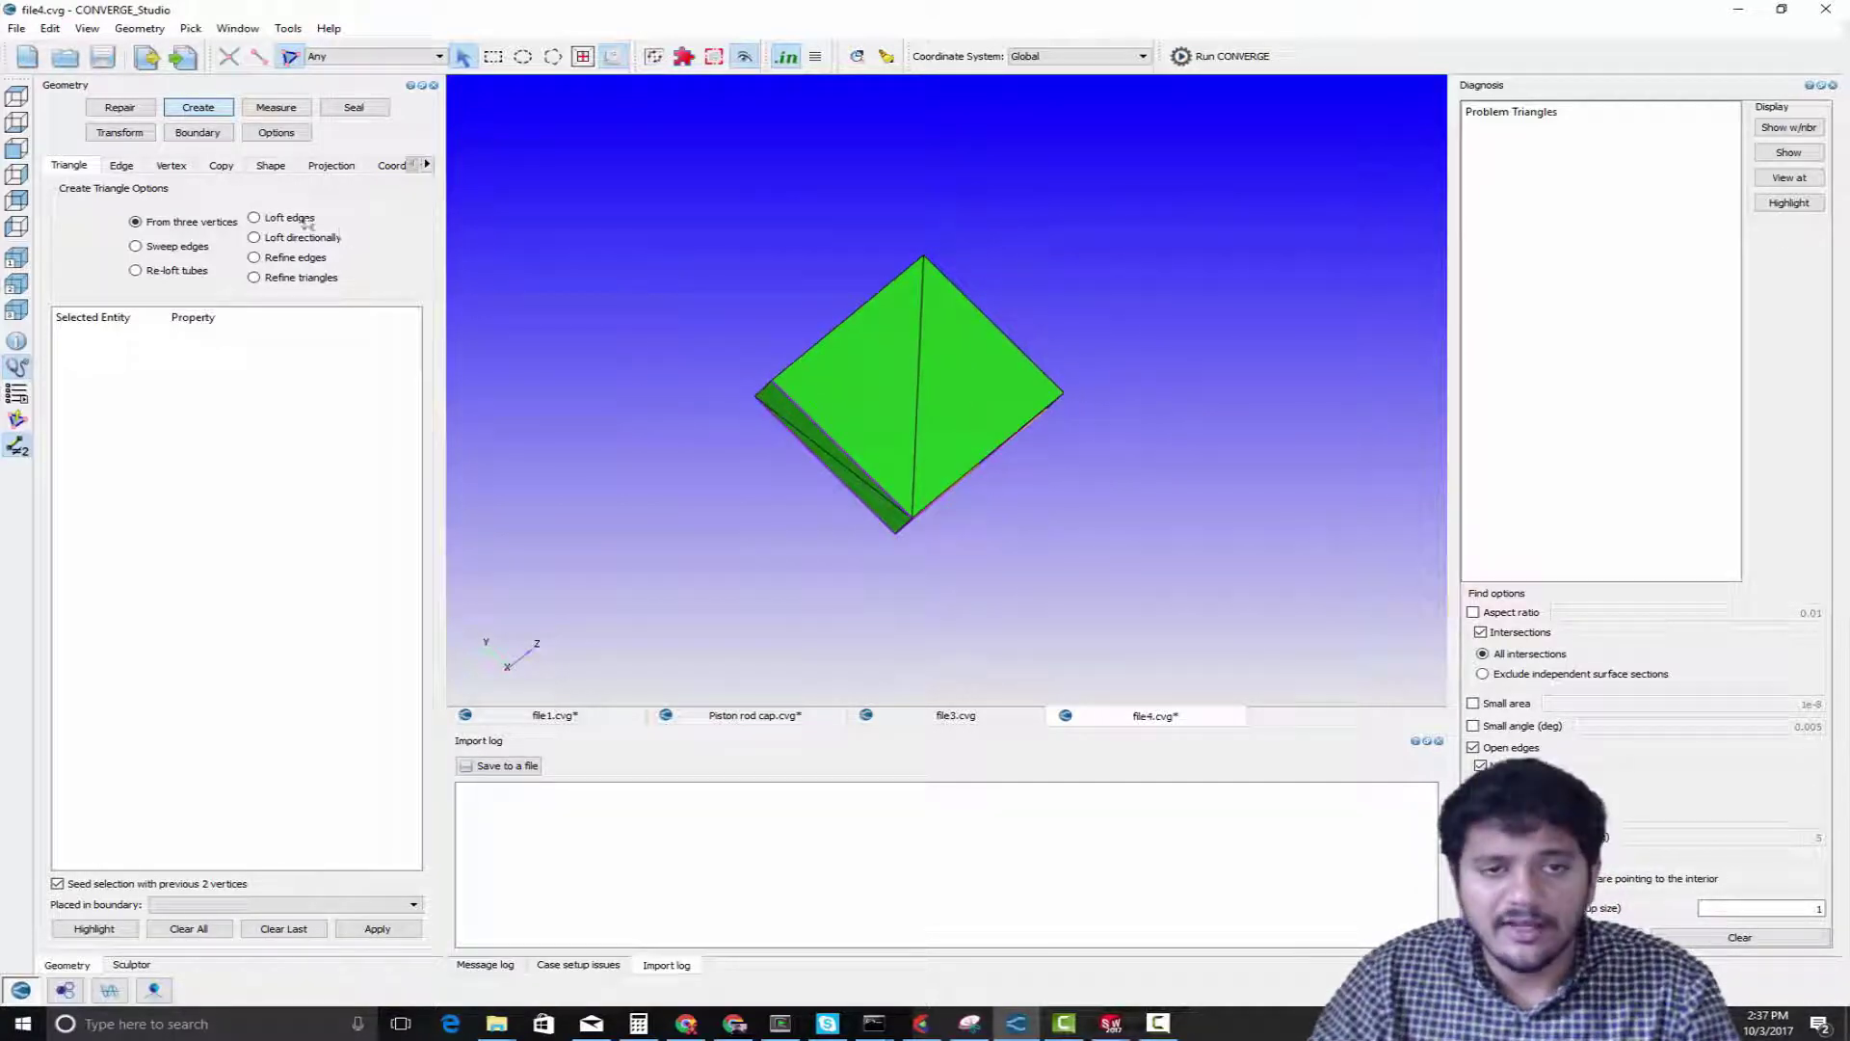
click(271, 166)
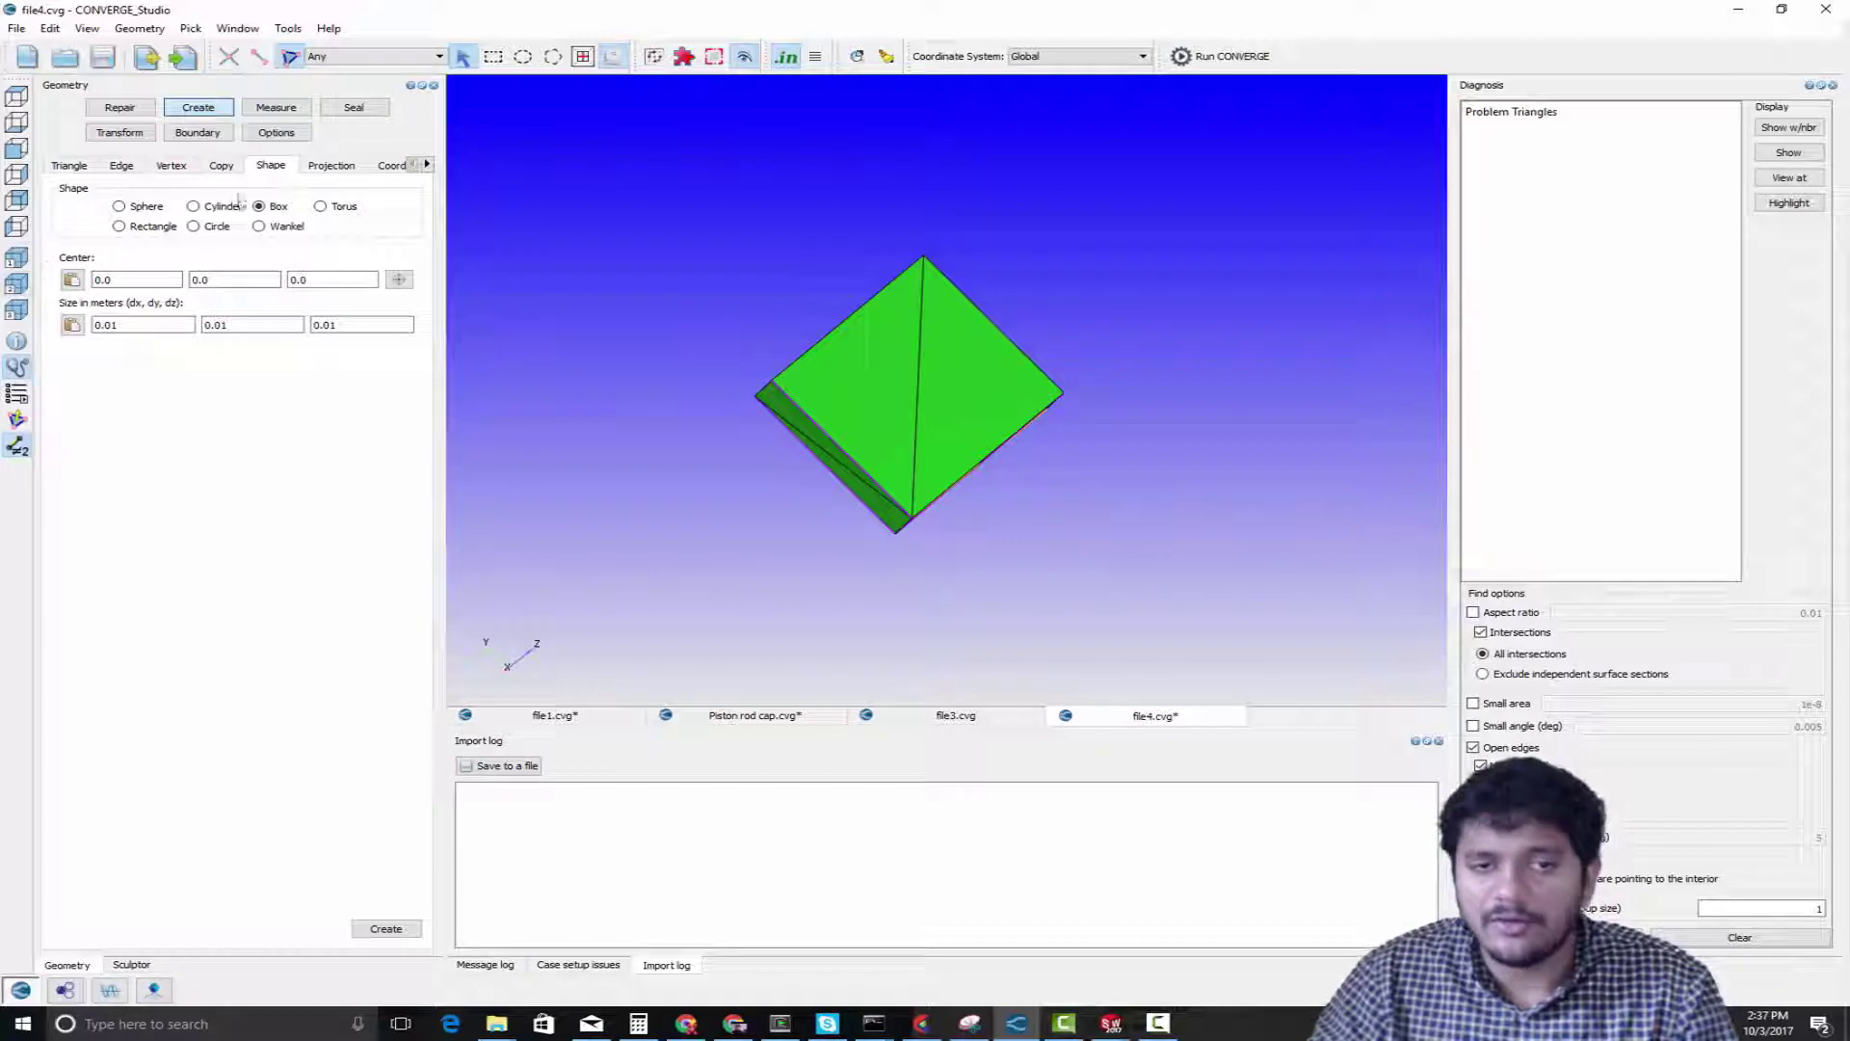
double_click(155, 281)
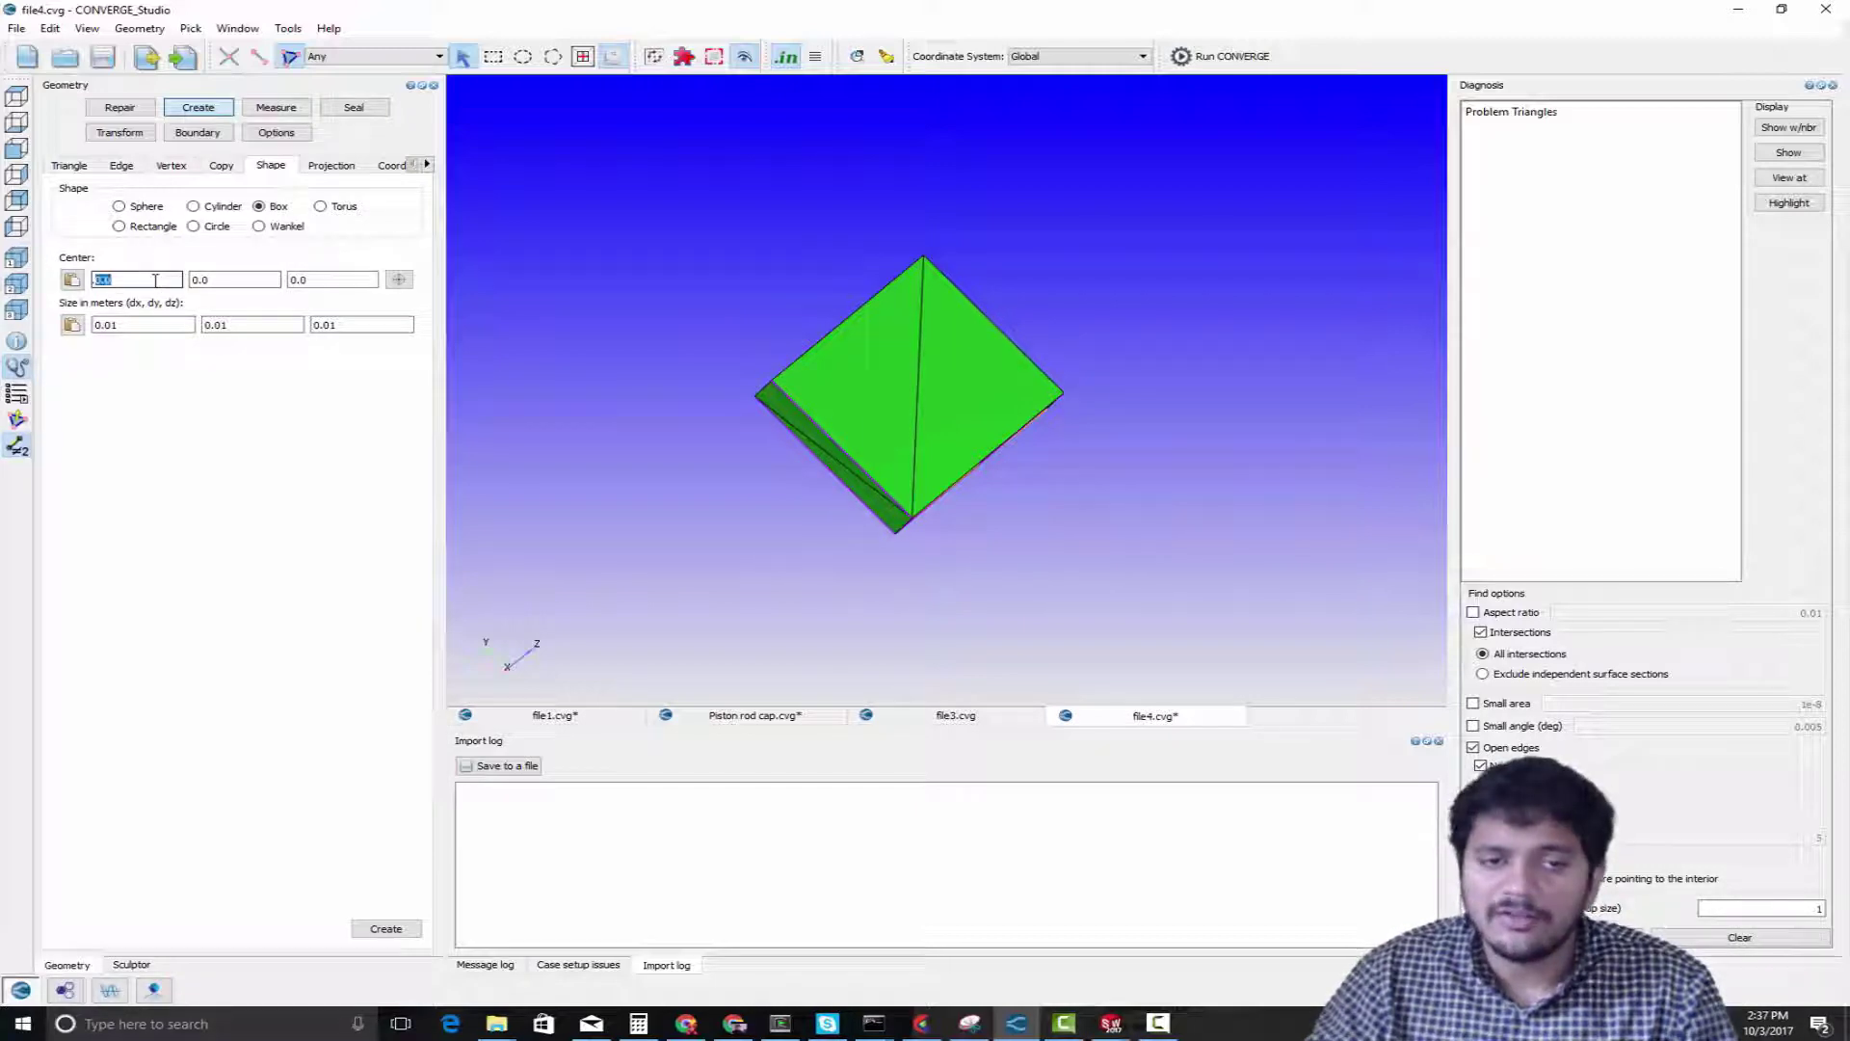
text(0.05)
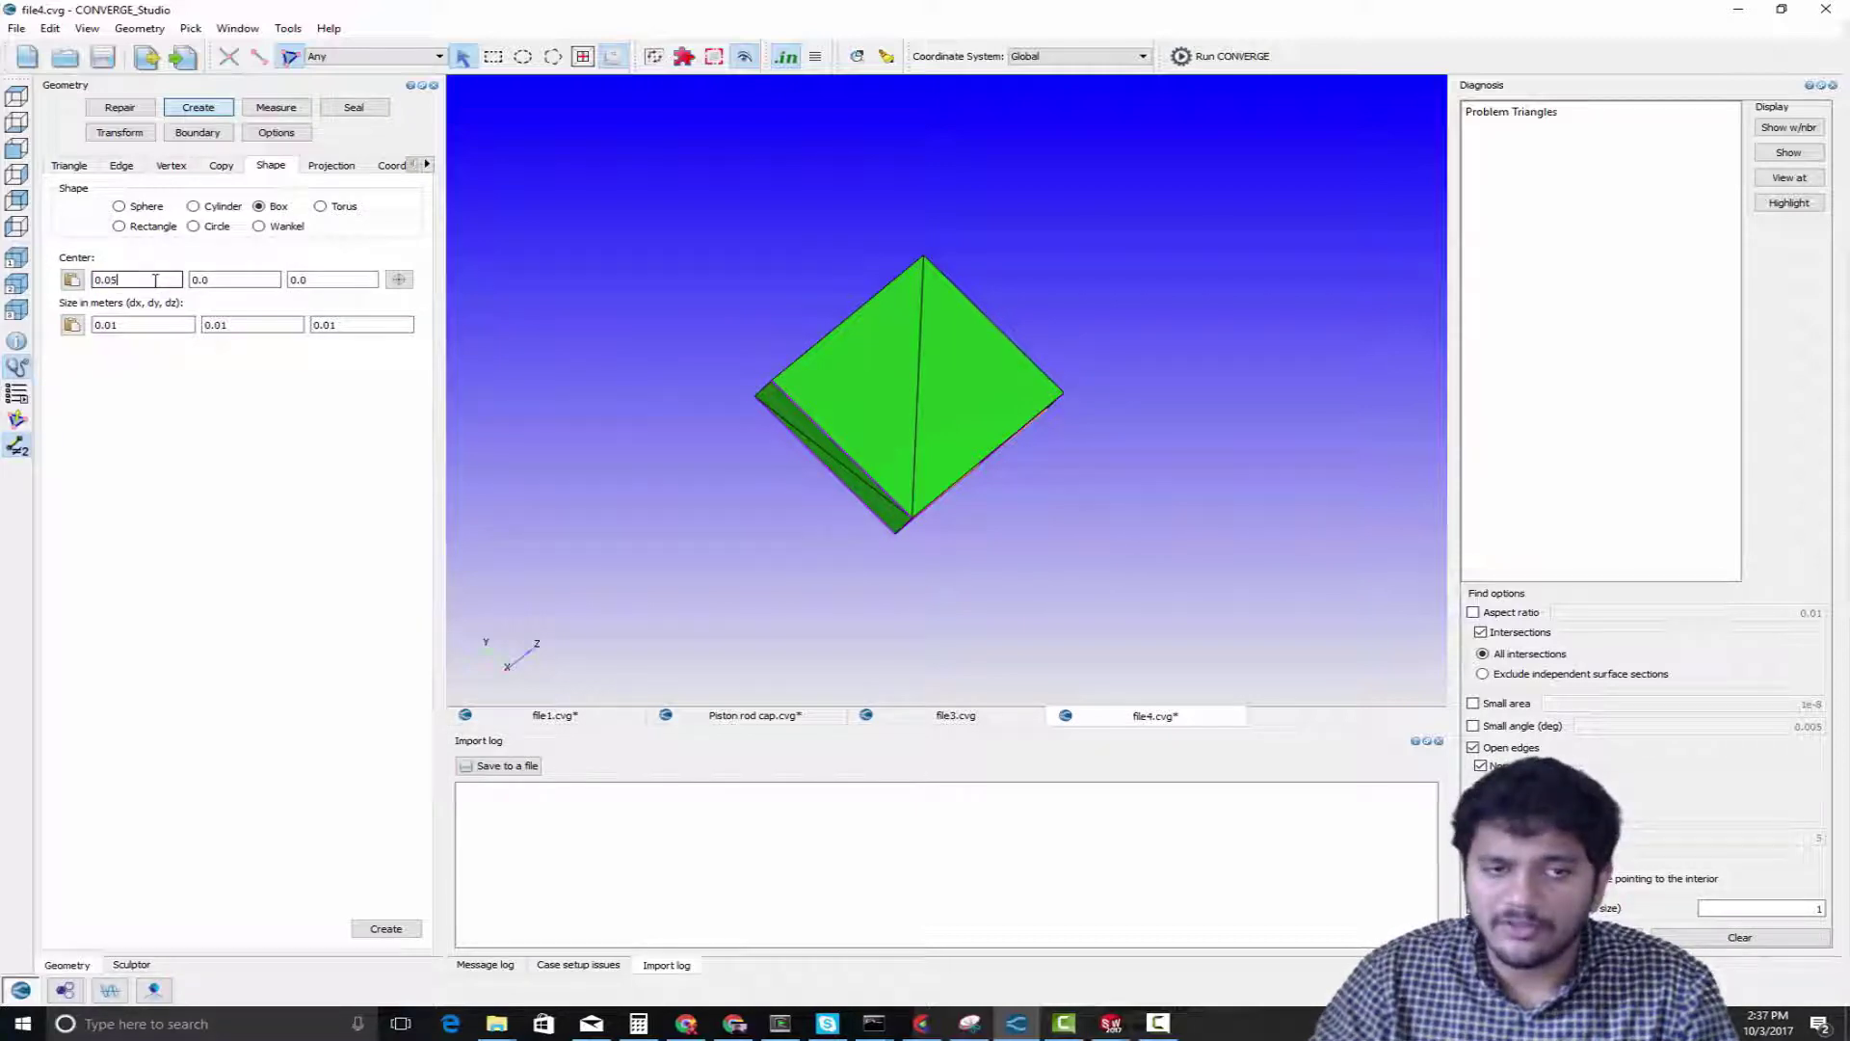
click(385, 928)
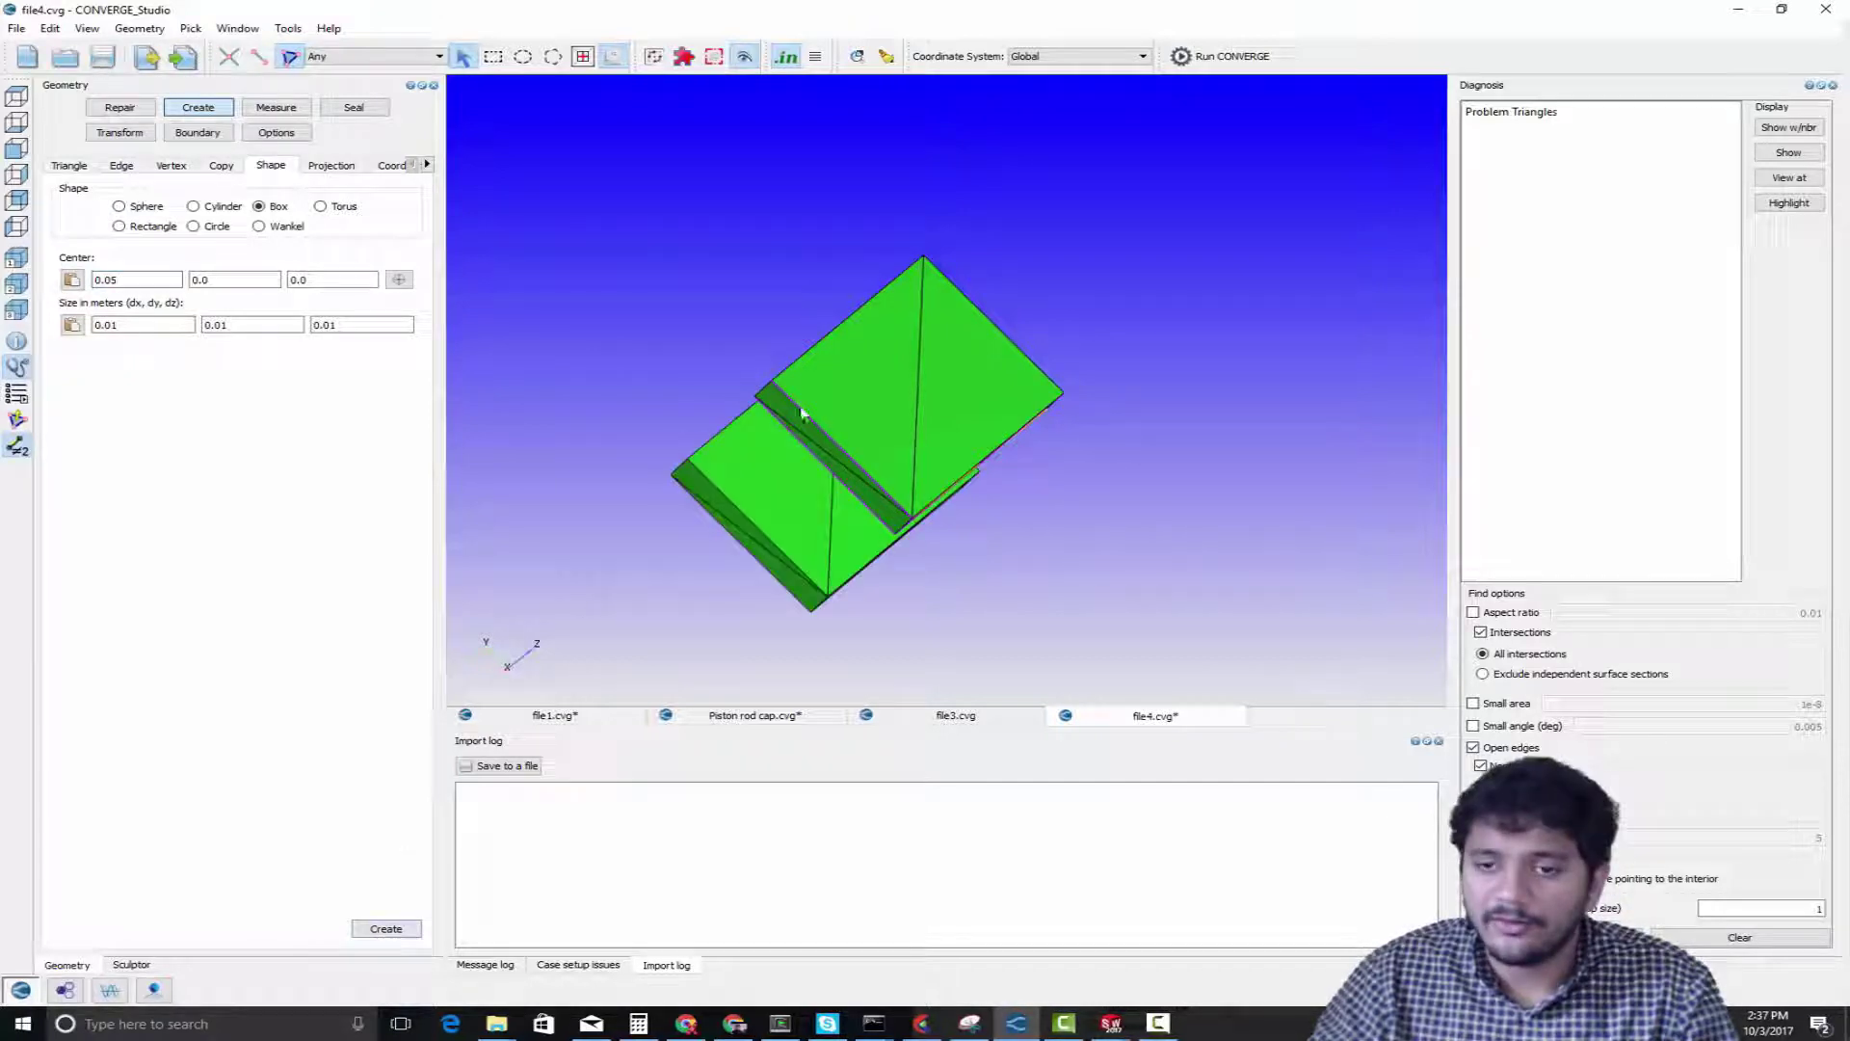
Examine the two adjoining triangles on one face of the new box by highlighting each, then clear the selection
scroll(843, 370, down, 1)
drag(843, 371, 1024, 424)
scroll(1024, 425, up, 2)
click(885, 361)
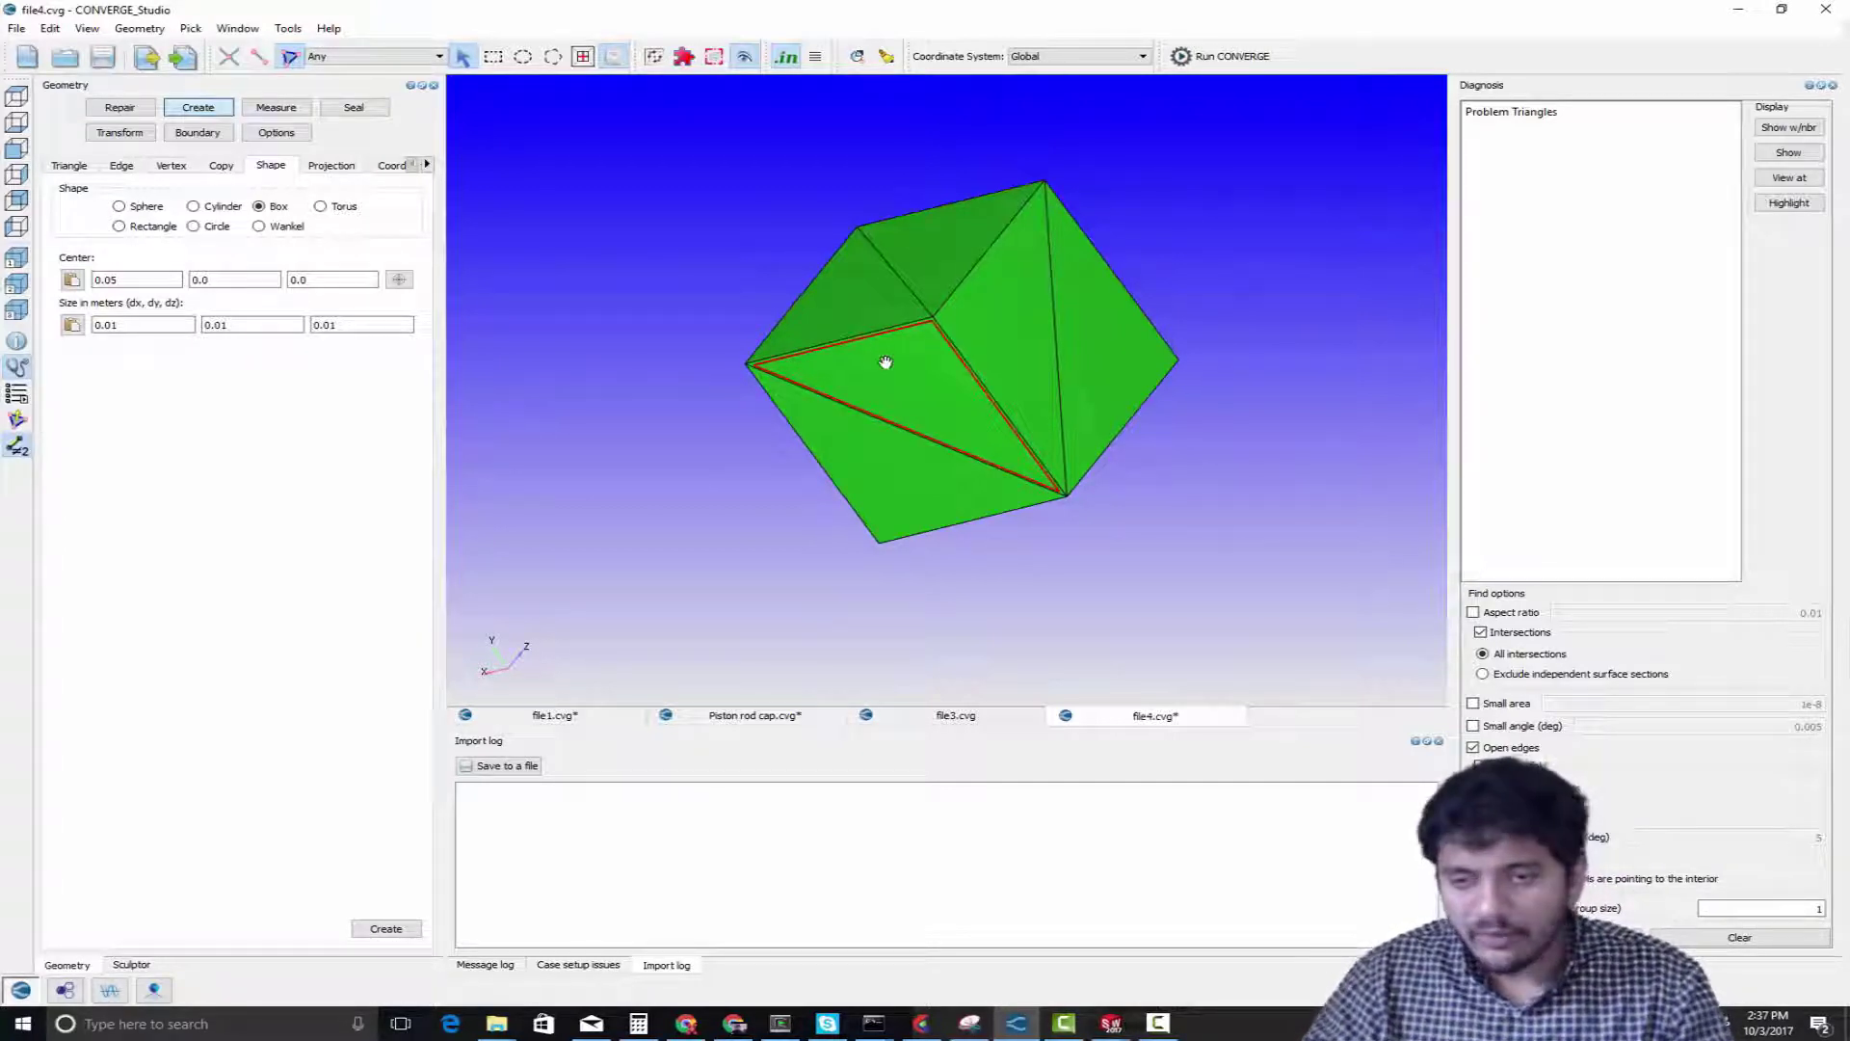
scroll(887, 366, up, 3)
scroll(887, 376, down, 4)
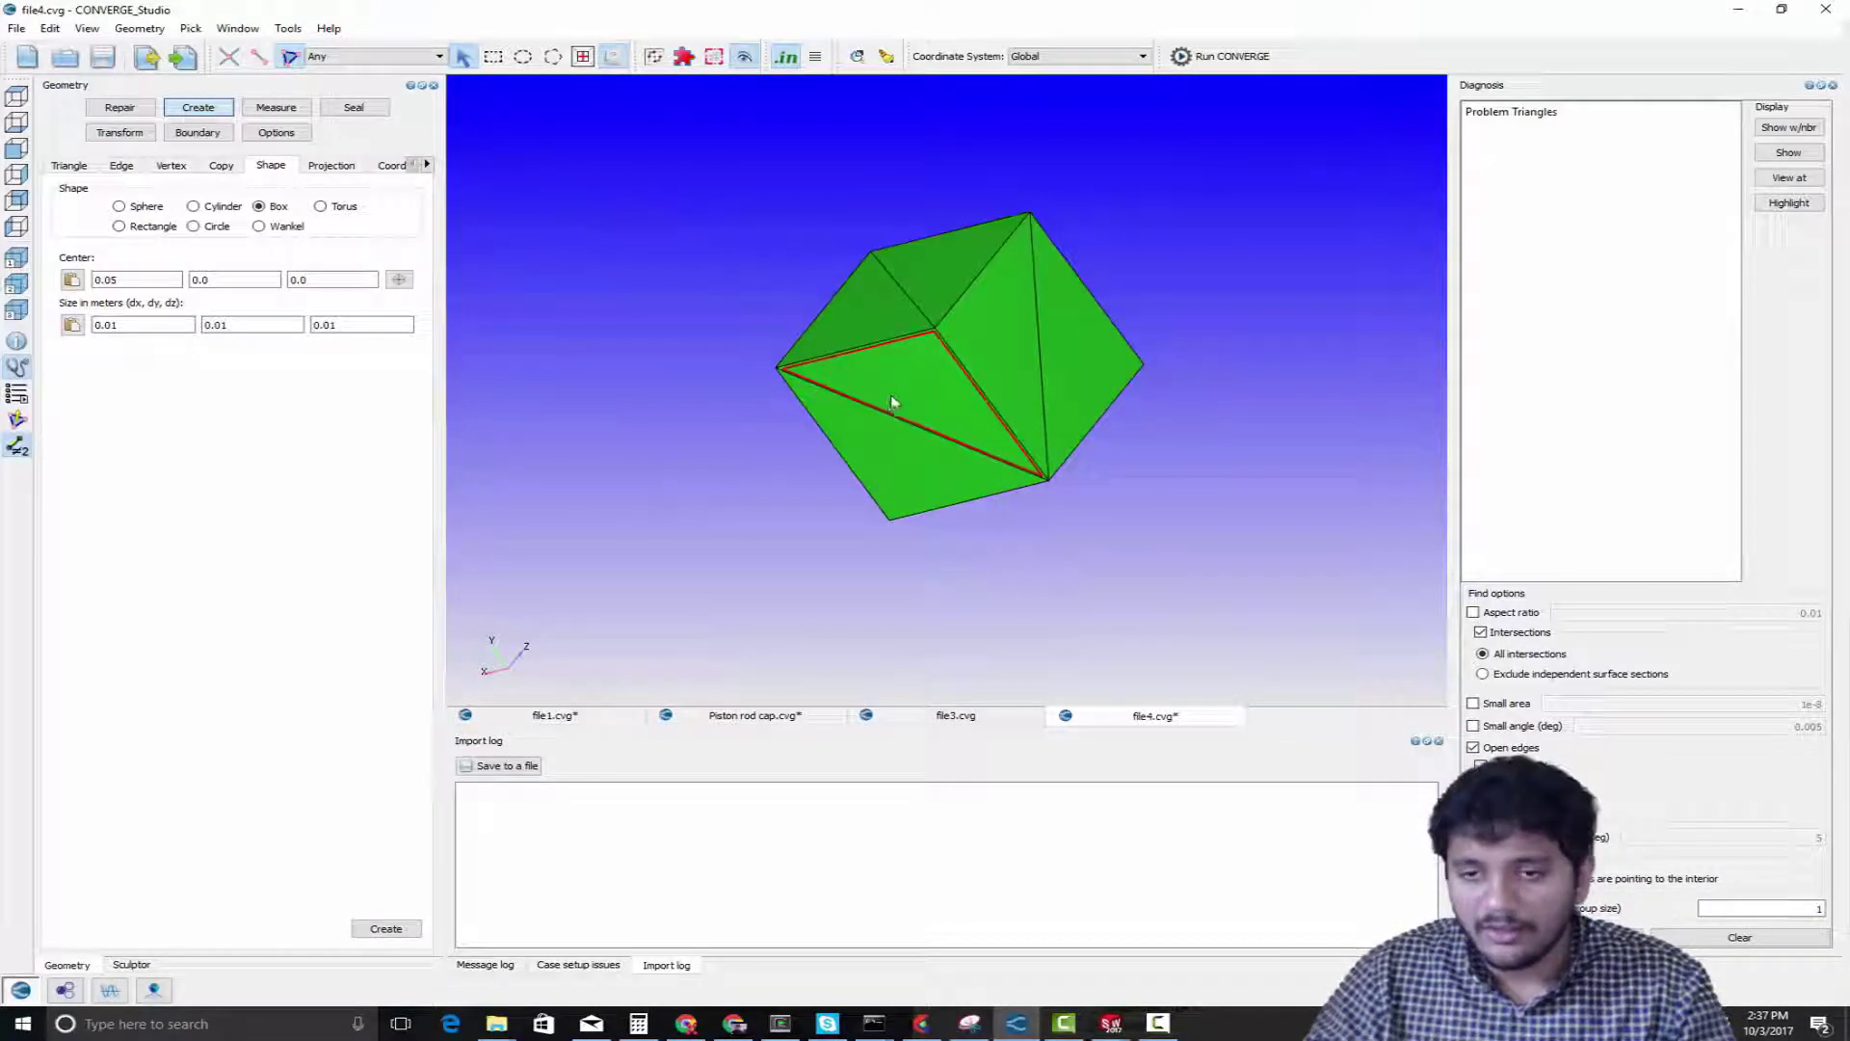
drag(896, 388, 957, 446)
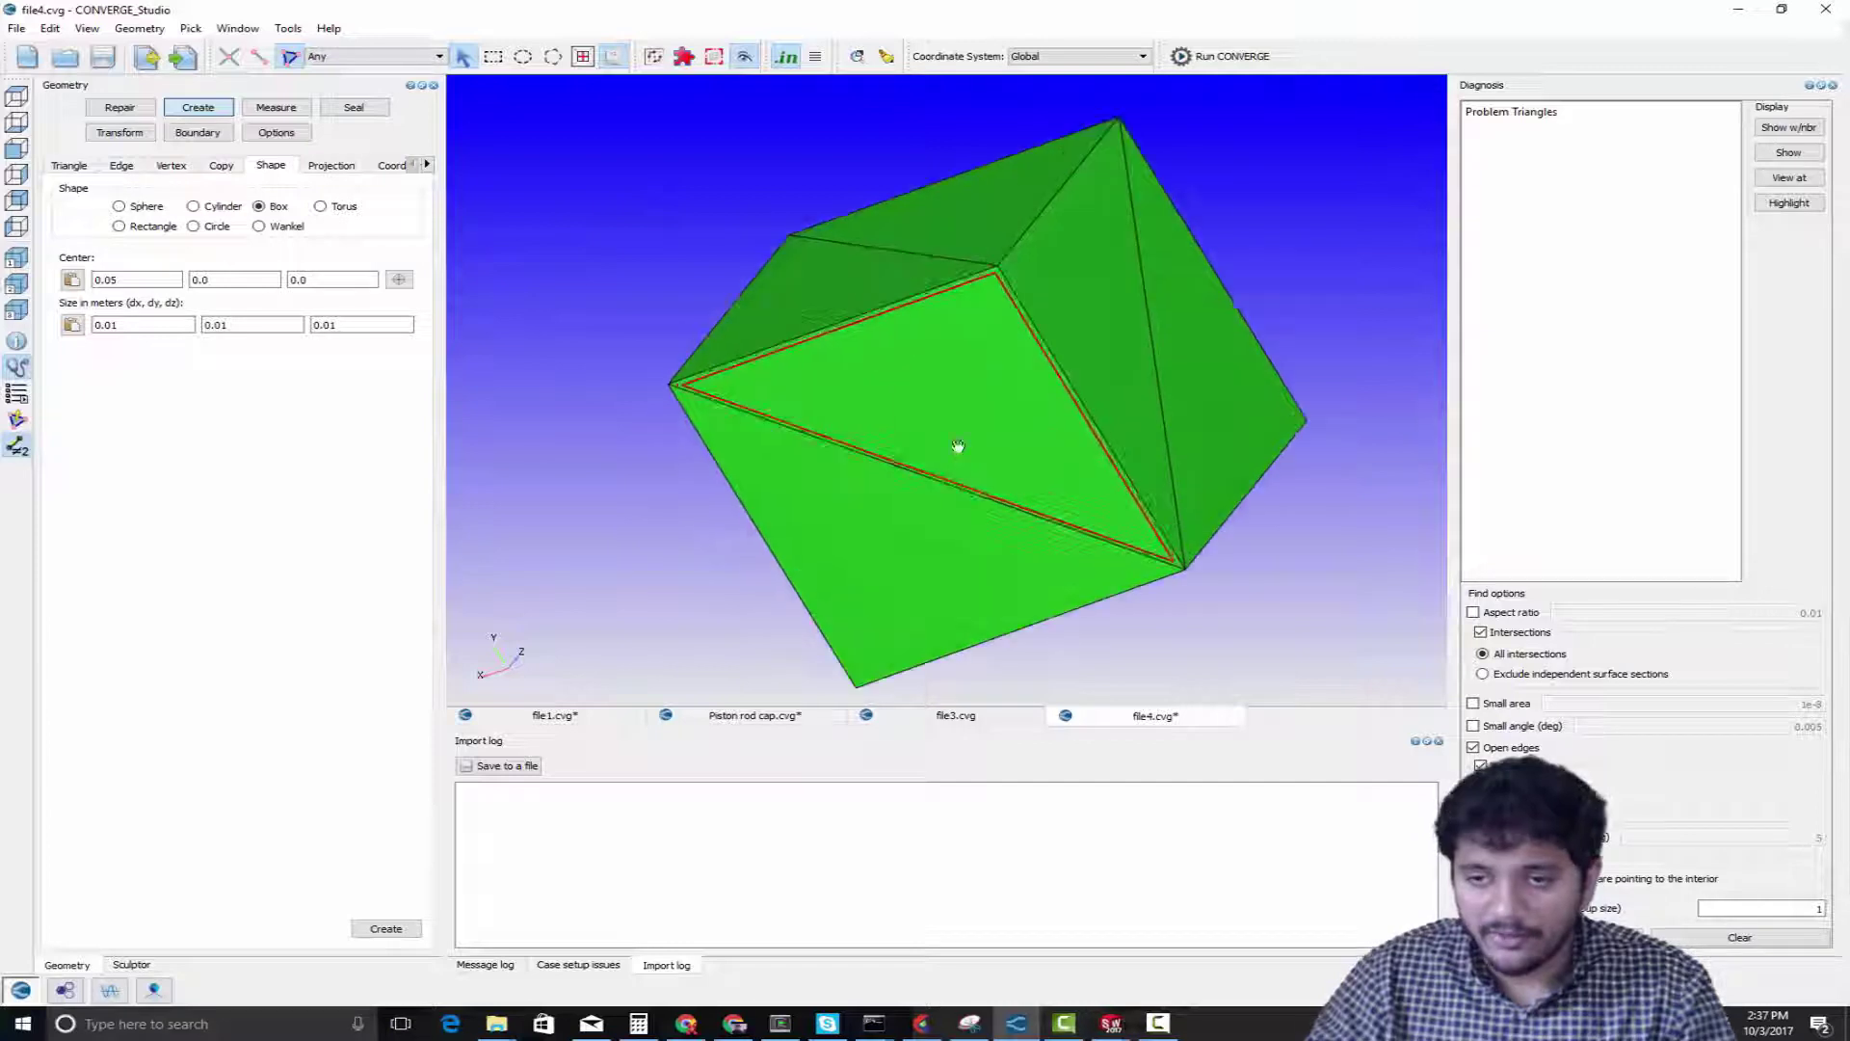
scroll(993, 425, up, 4)
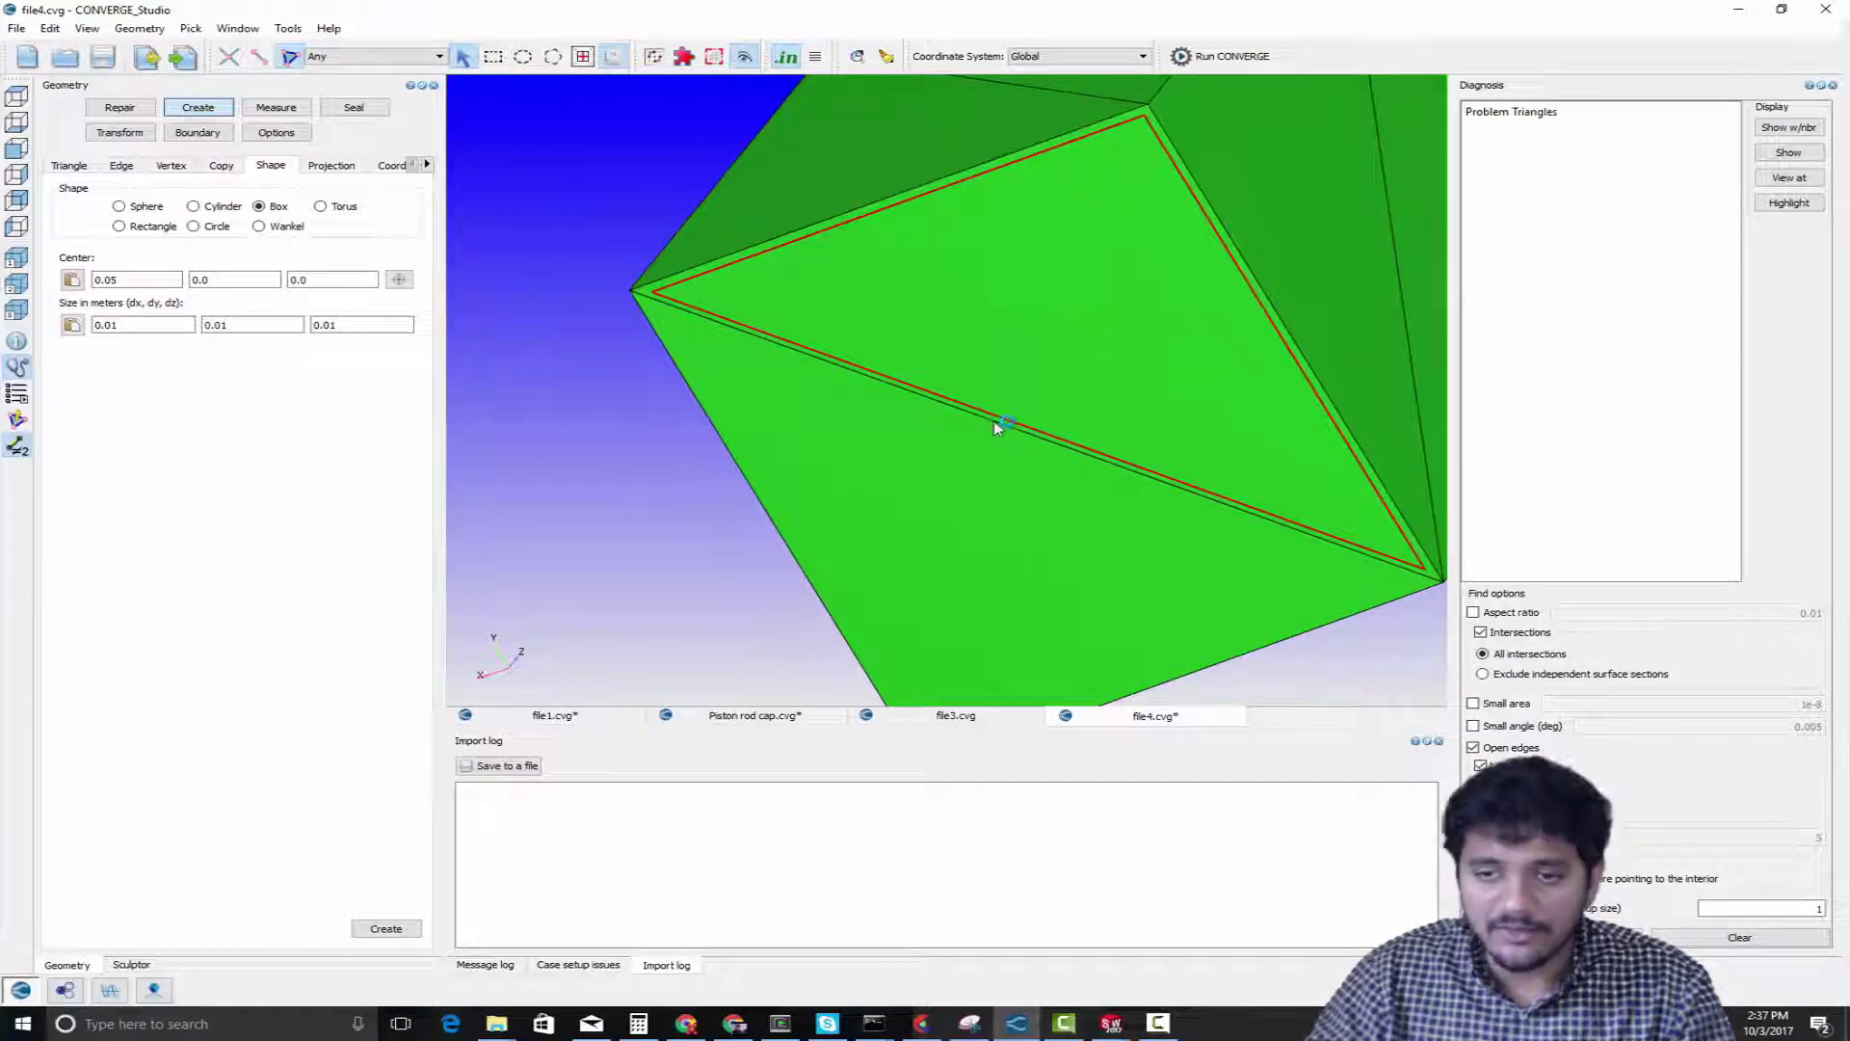
scroll(972, 498, down, 4)
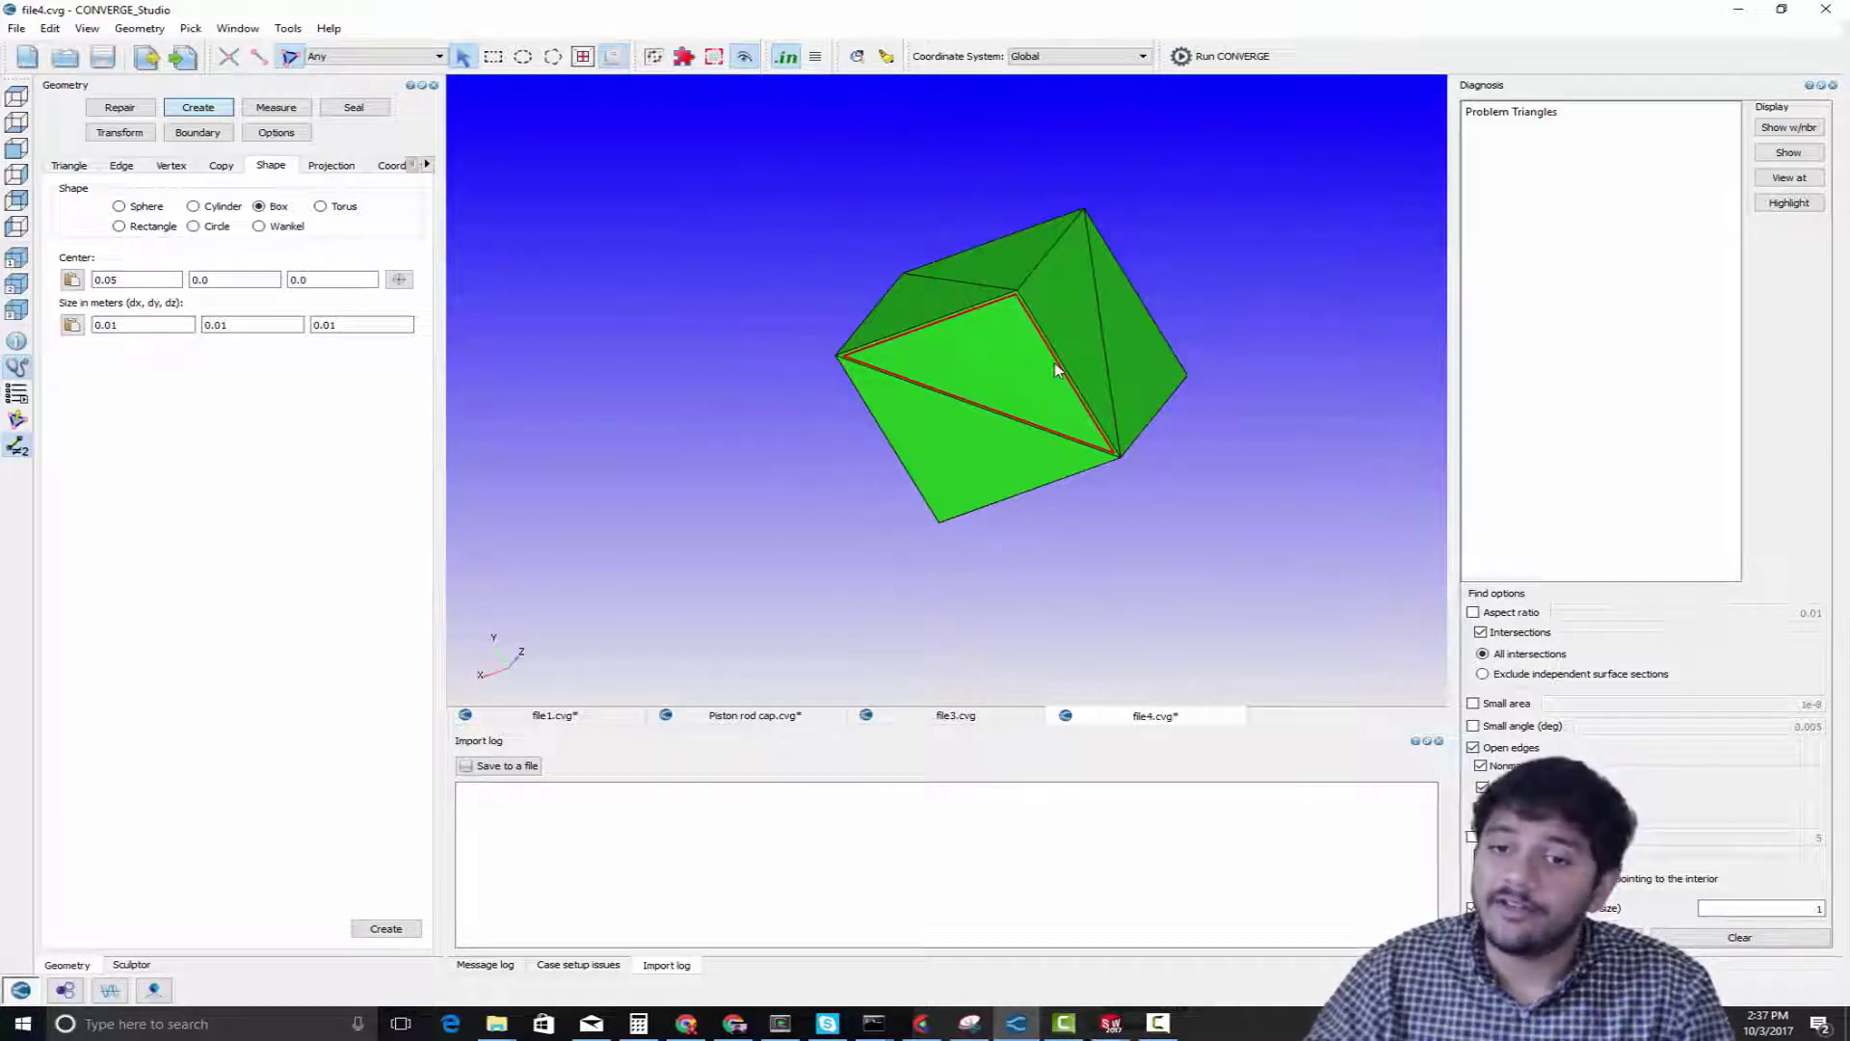
scroll(792, 449, up, 3)
scroll(792, 449, up, 1)
click(940, 420)
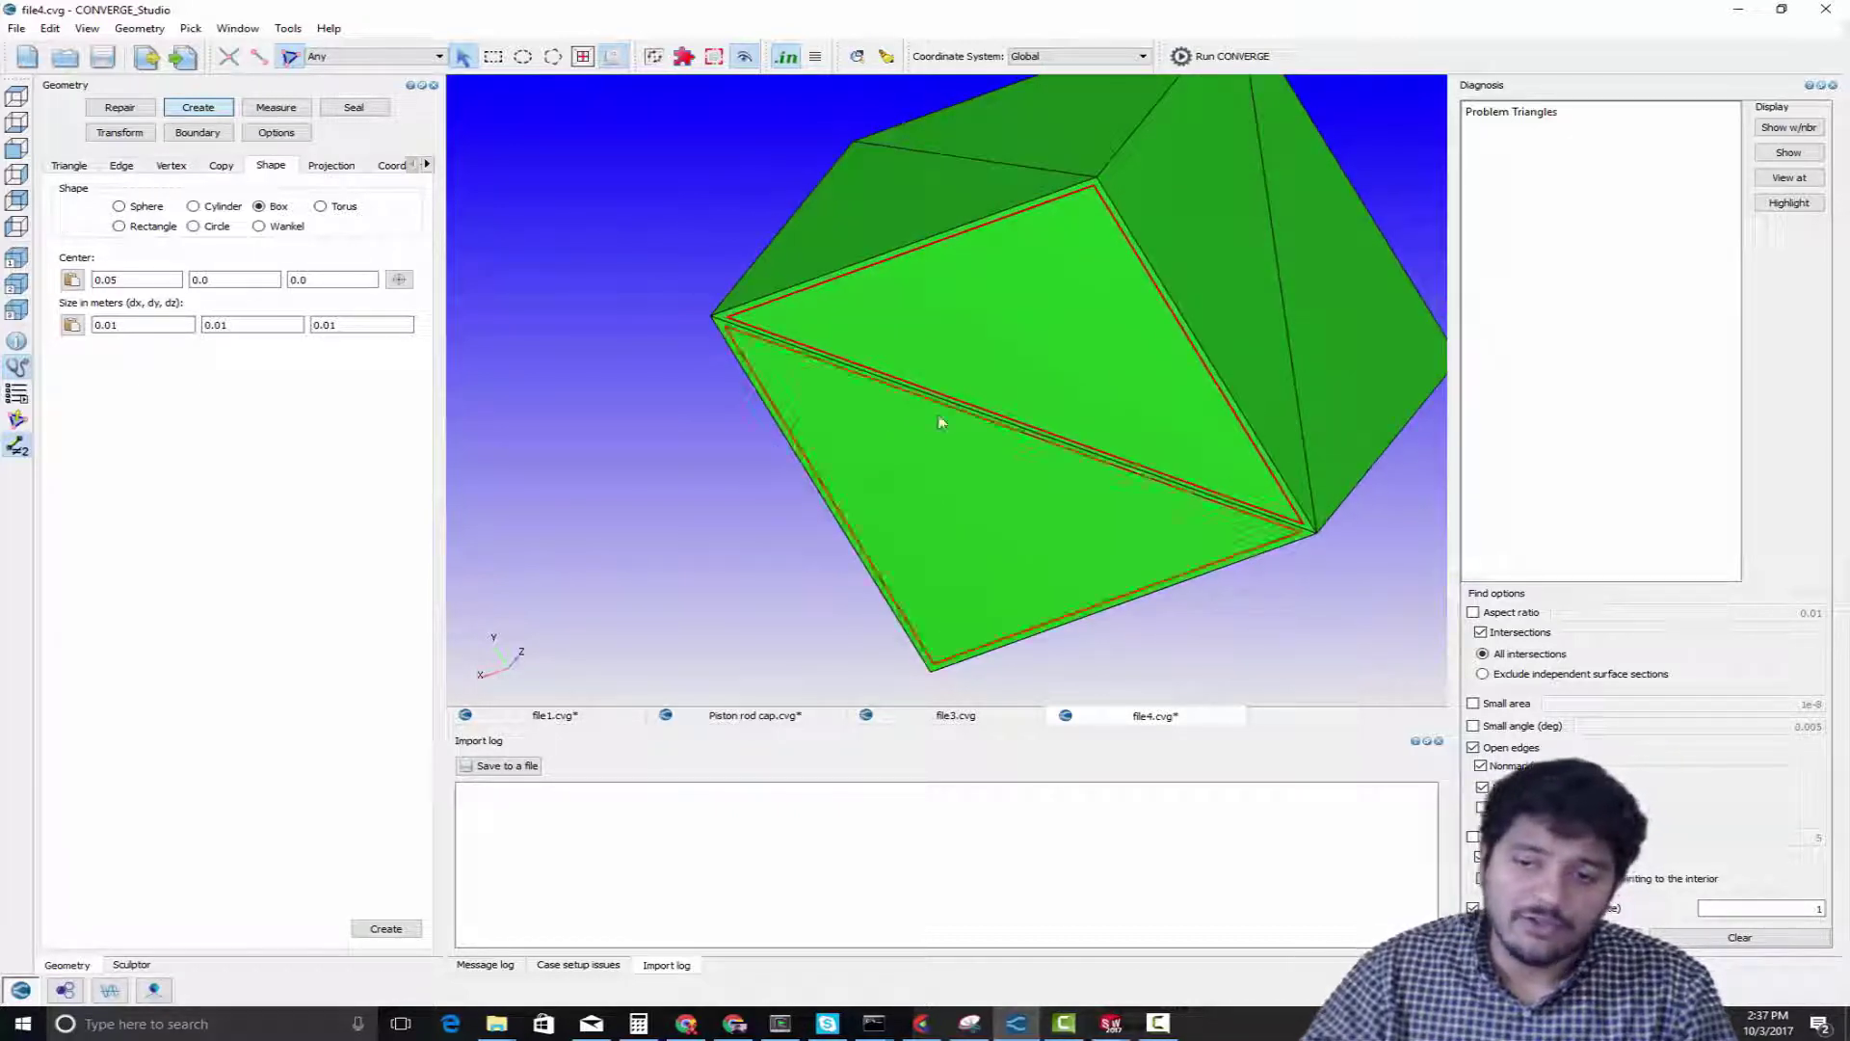
key(Escape)
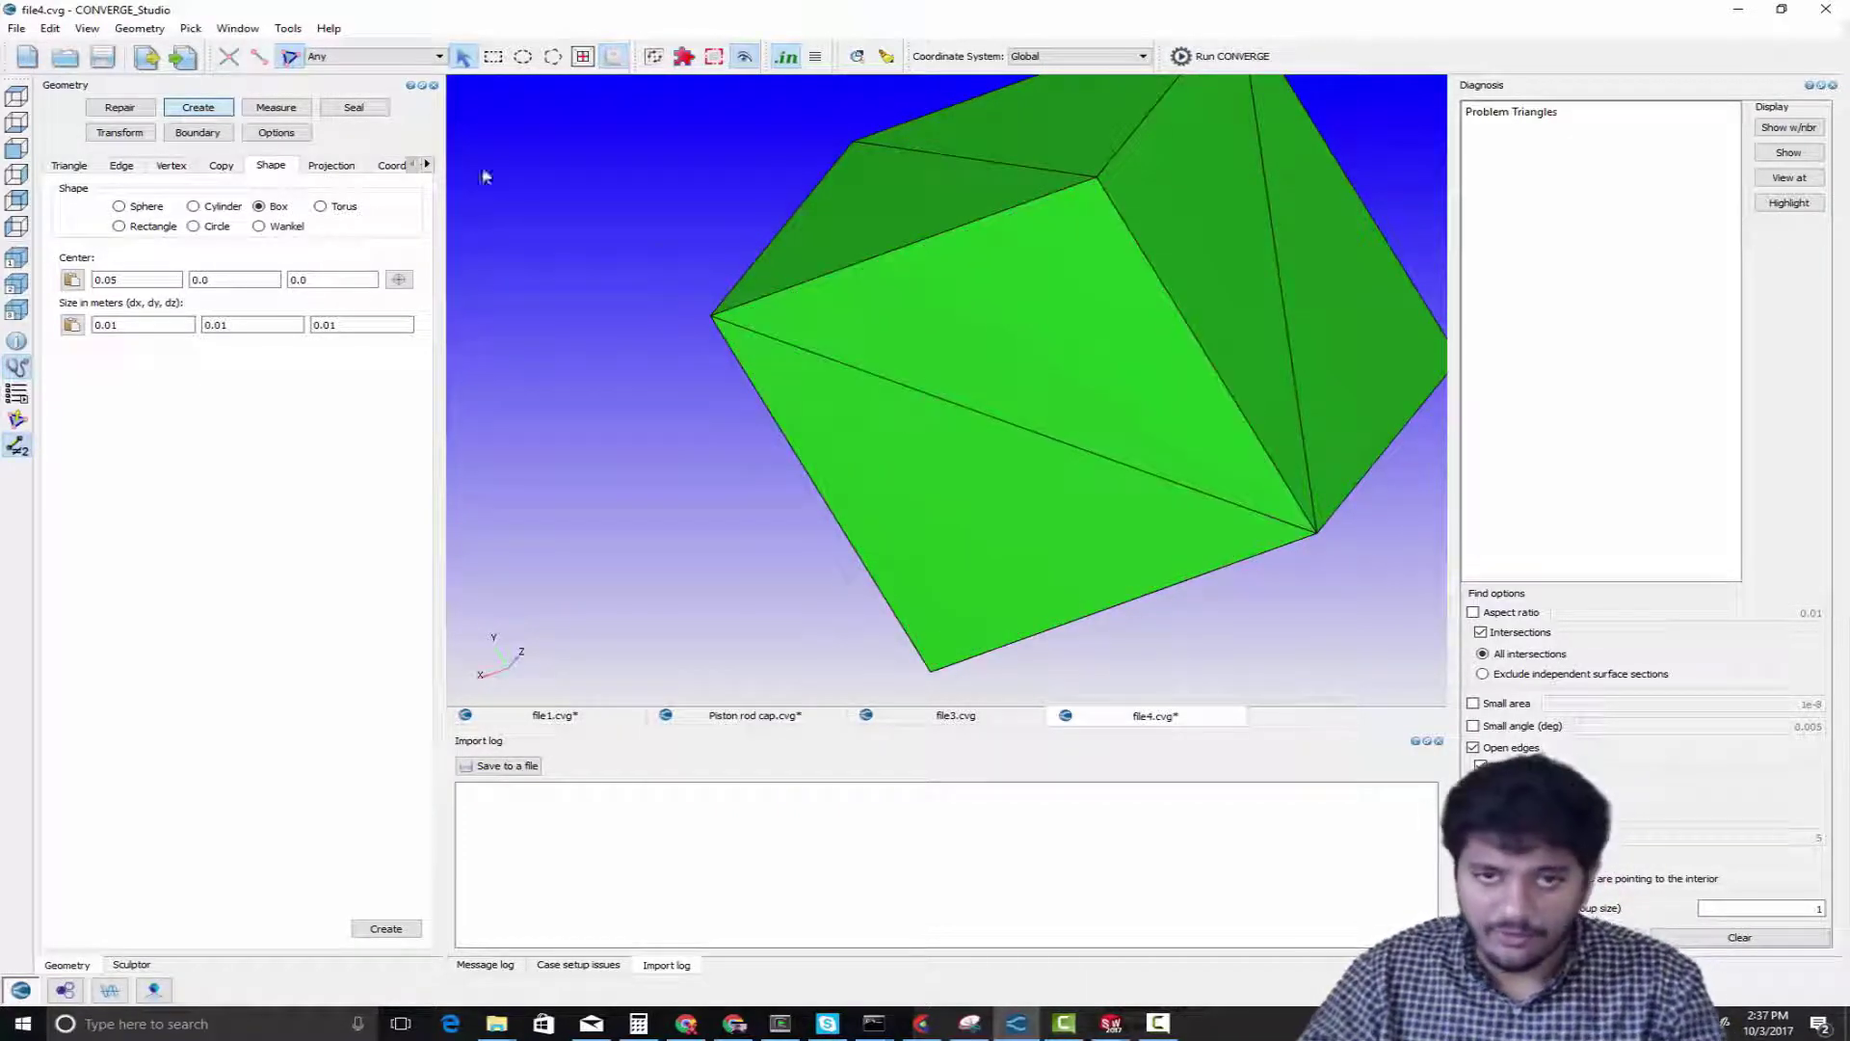
Set edge picking to Any and highlight the diagonal edge shared by the face's two triangles
click(253, 61)
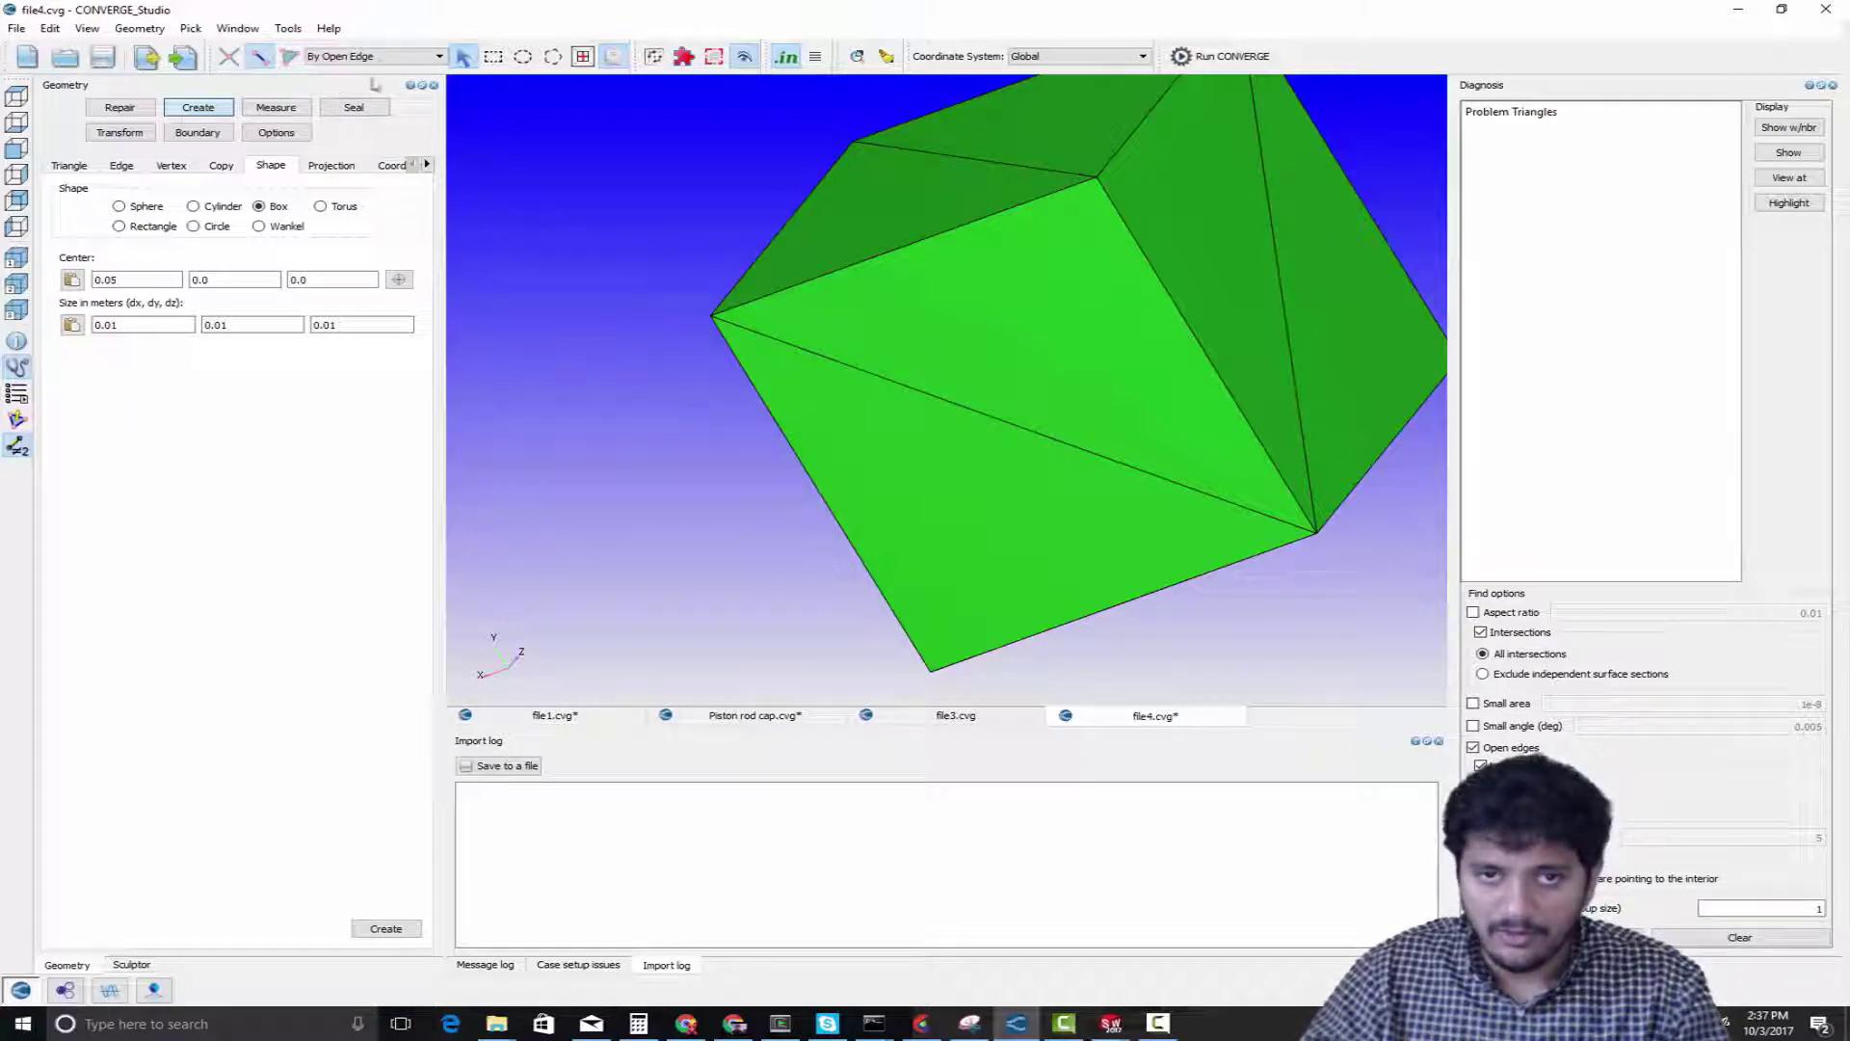
click(380, 58)
click(405, 74)
click(964, 408)
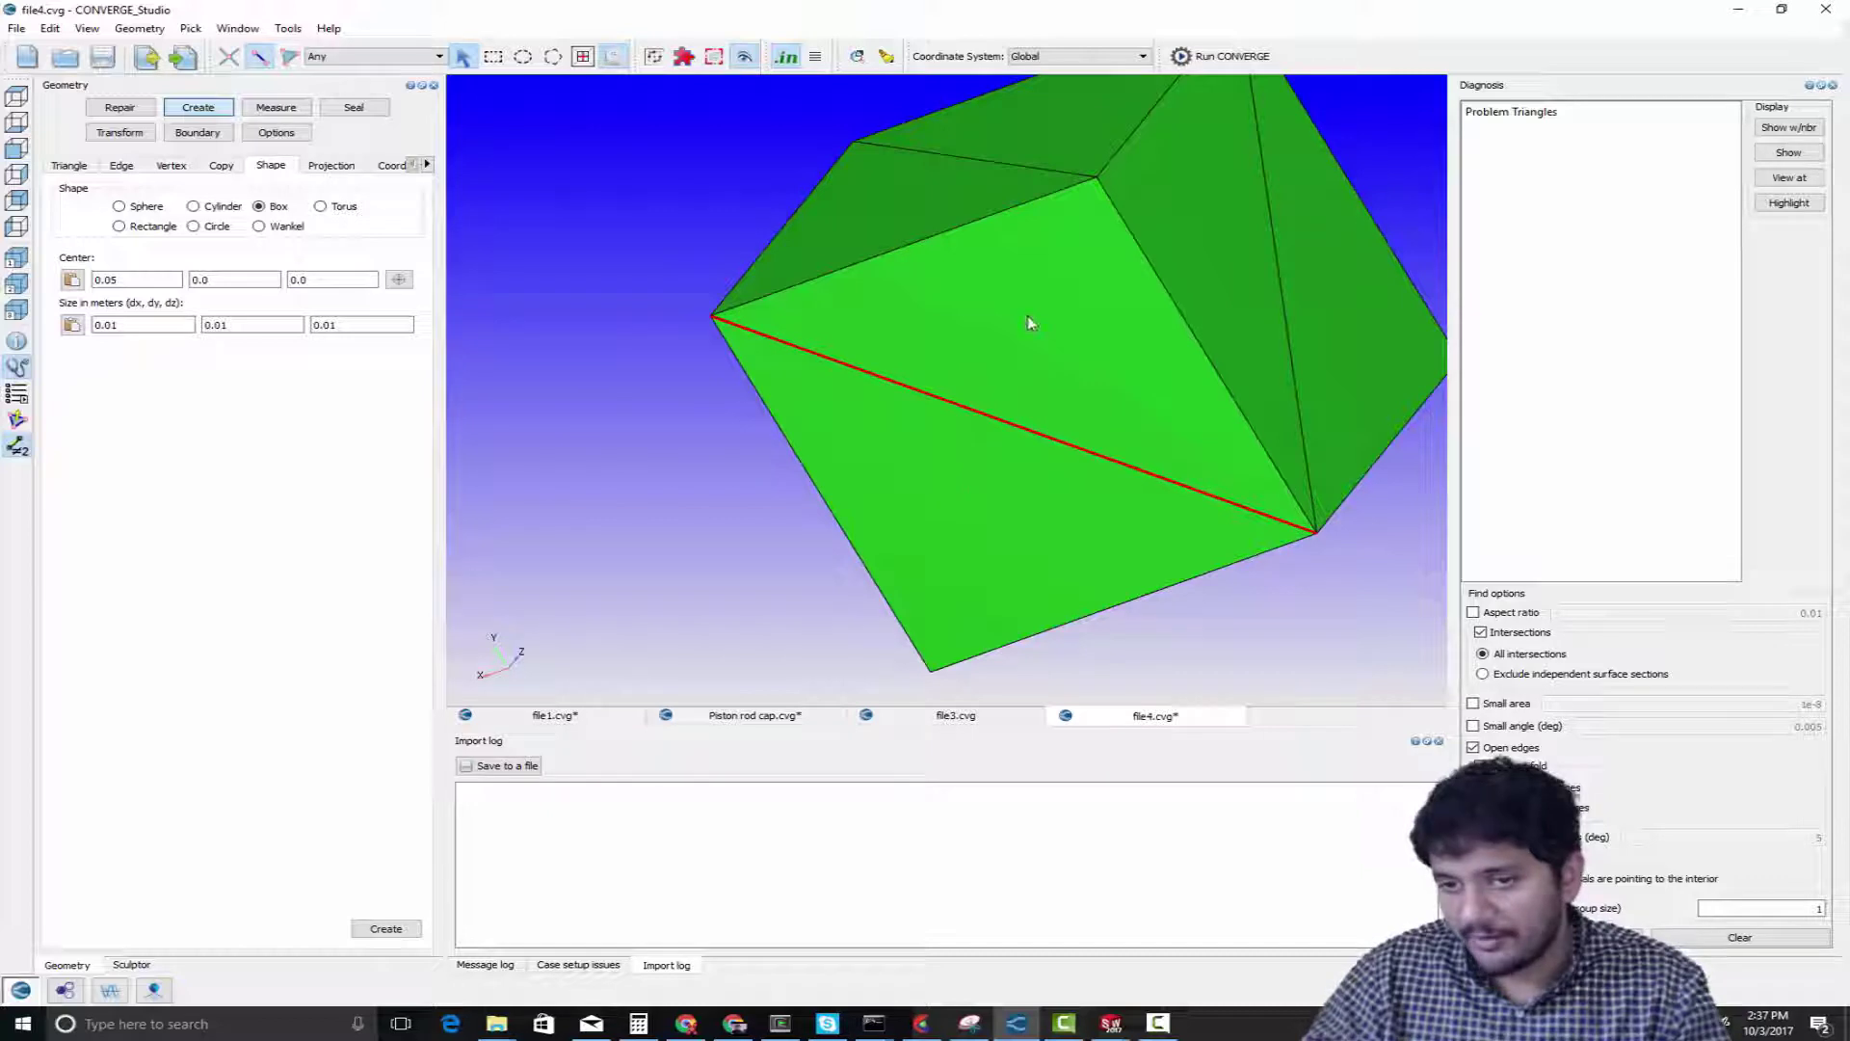
click(956, 478)
Delete the upper triangle of that face to leave a triangular hole in the new box
key(t)
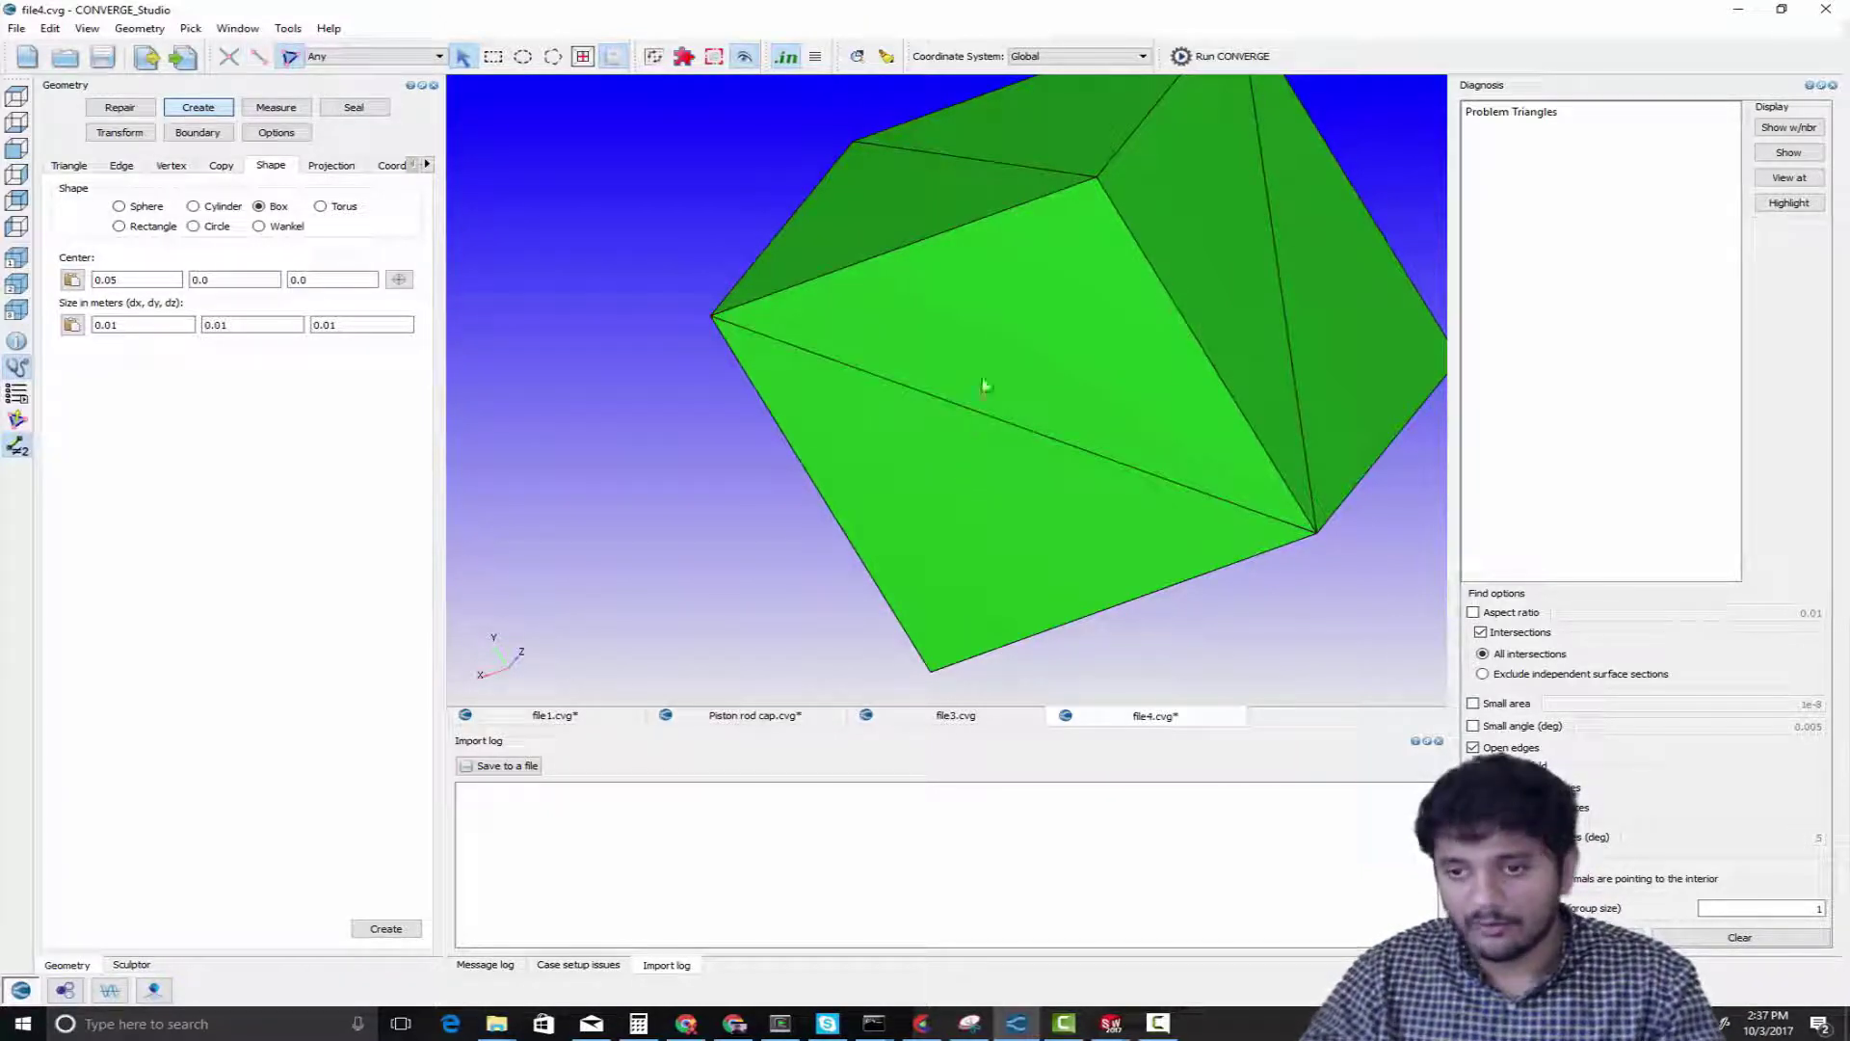
click(983, 379)
key(Delete)
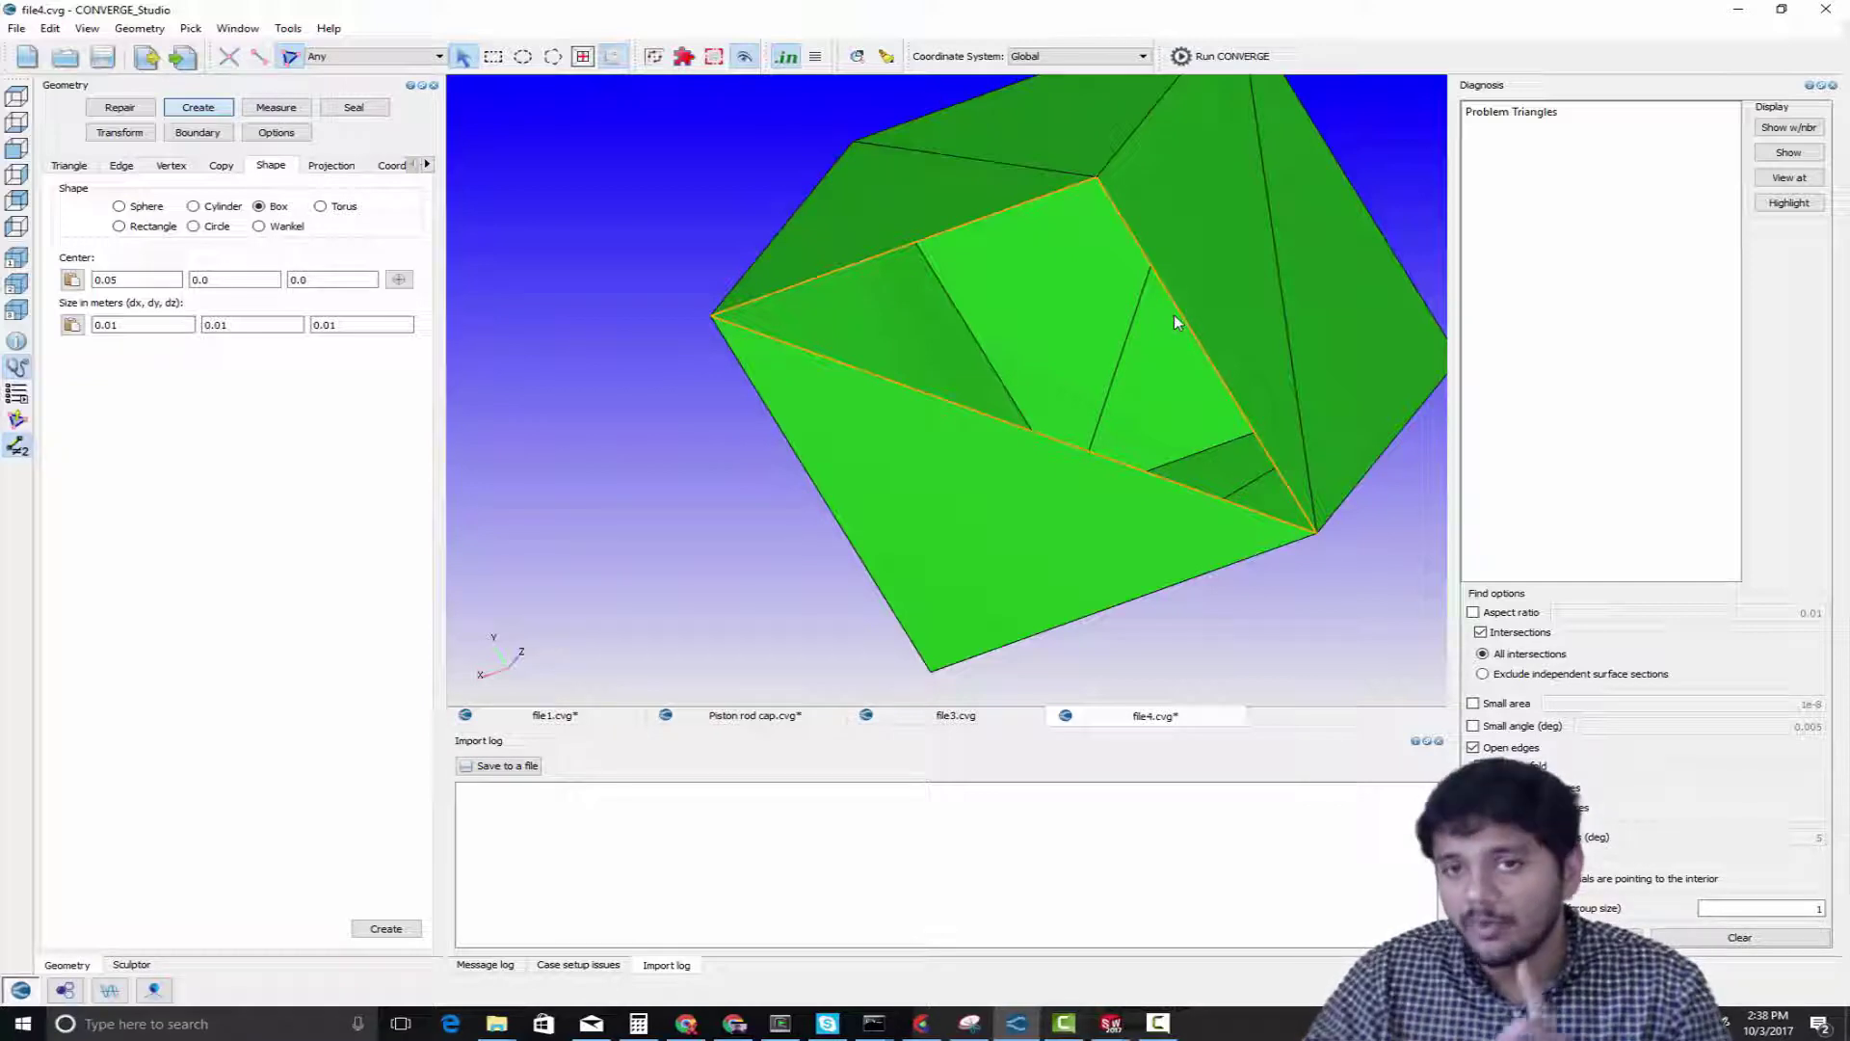
Highlight each of the three open edges around the triangular hole with its single adjoining triangle, and clear the selection
key(e)
click(963, 225)
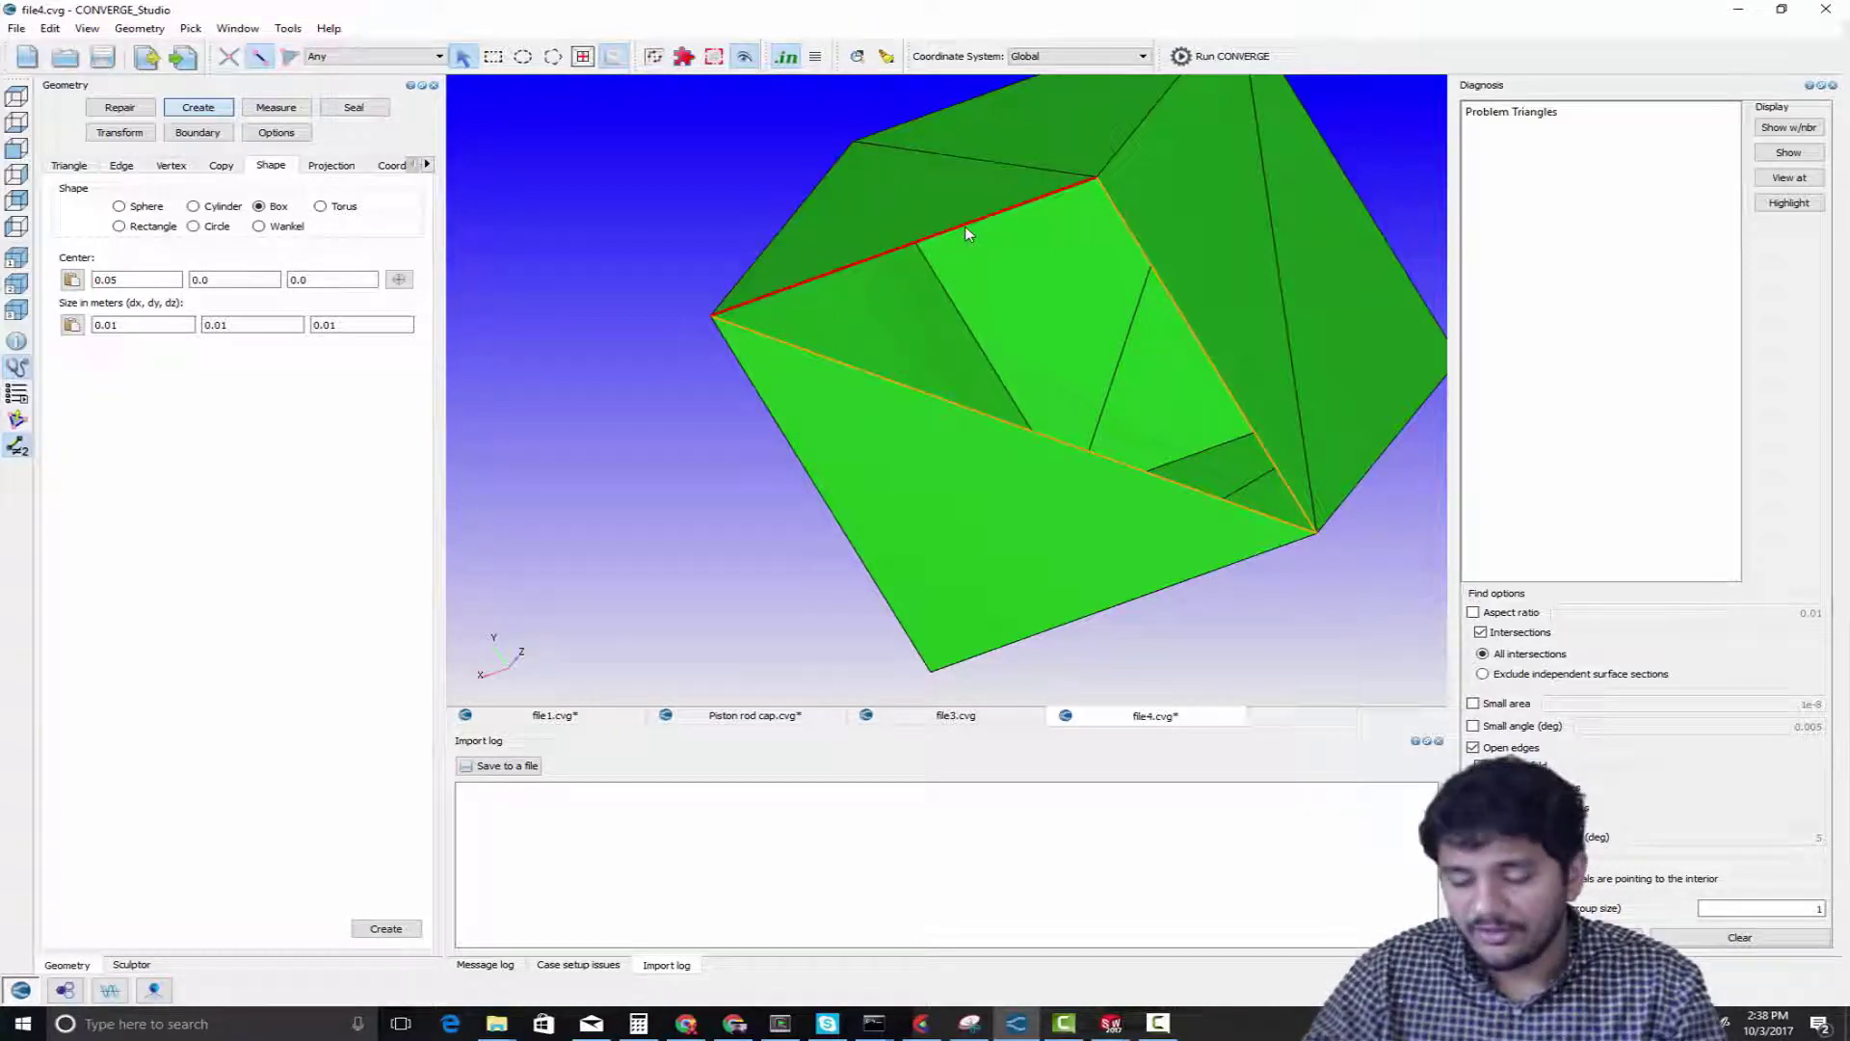
key(t)
click(948, 194)
key(e)
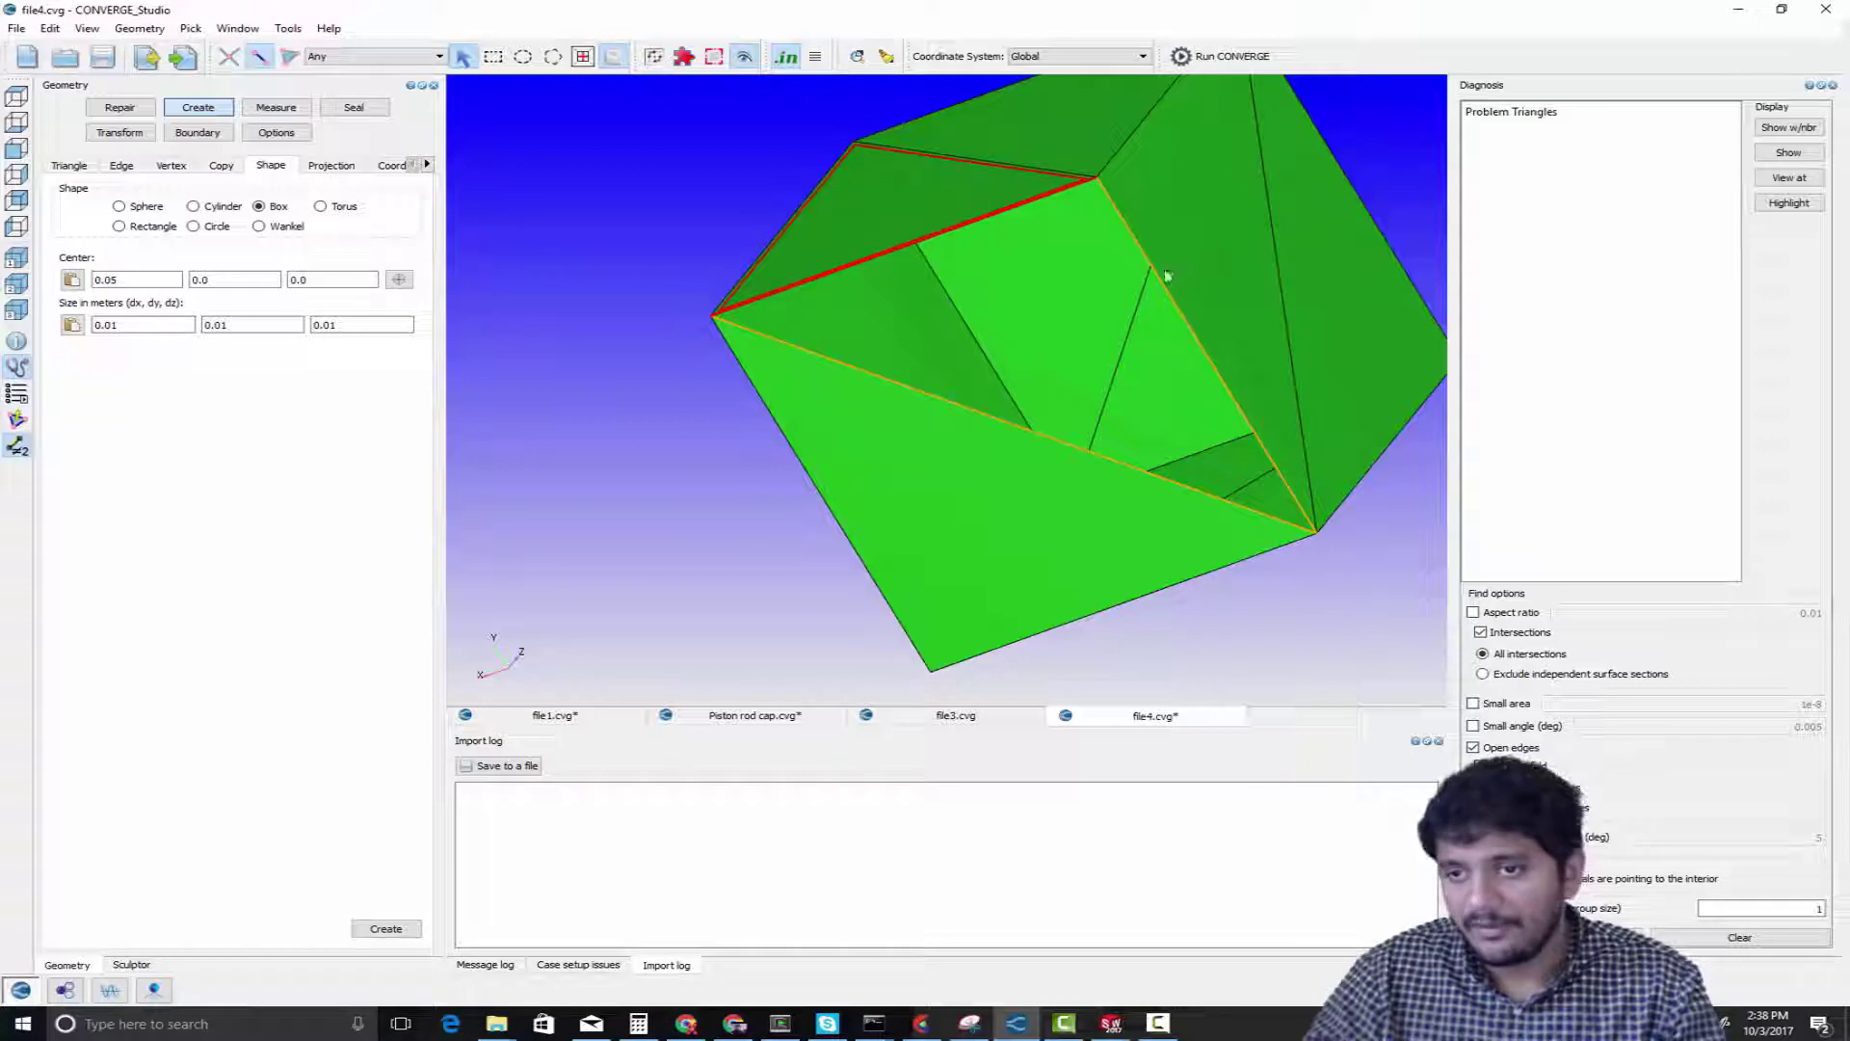
click(1168, 276)
key(t)
click(1203, 257)
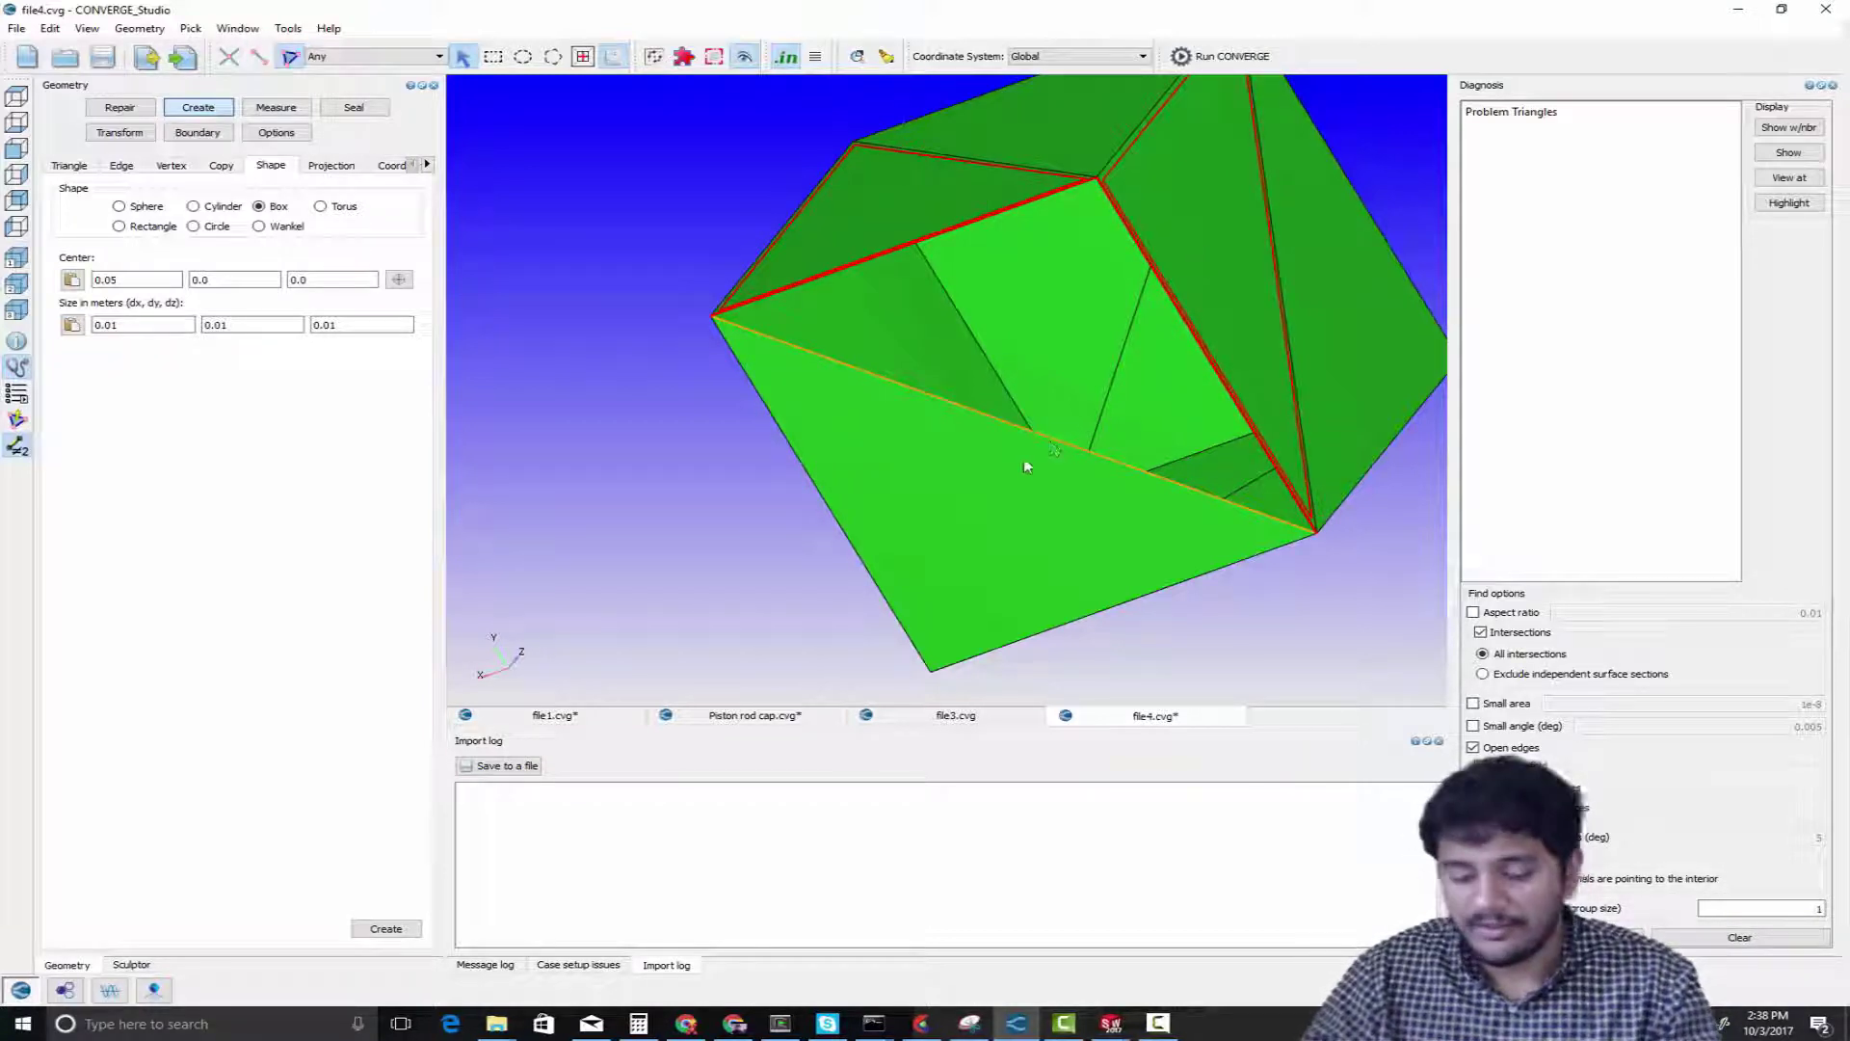
key(e)
click(1035, 436)
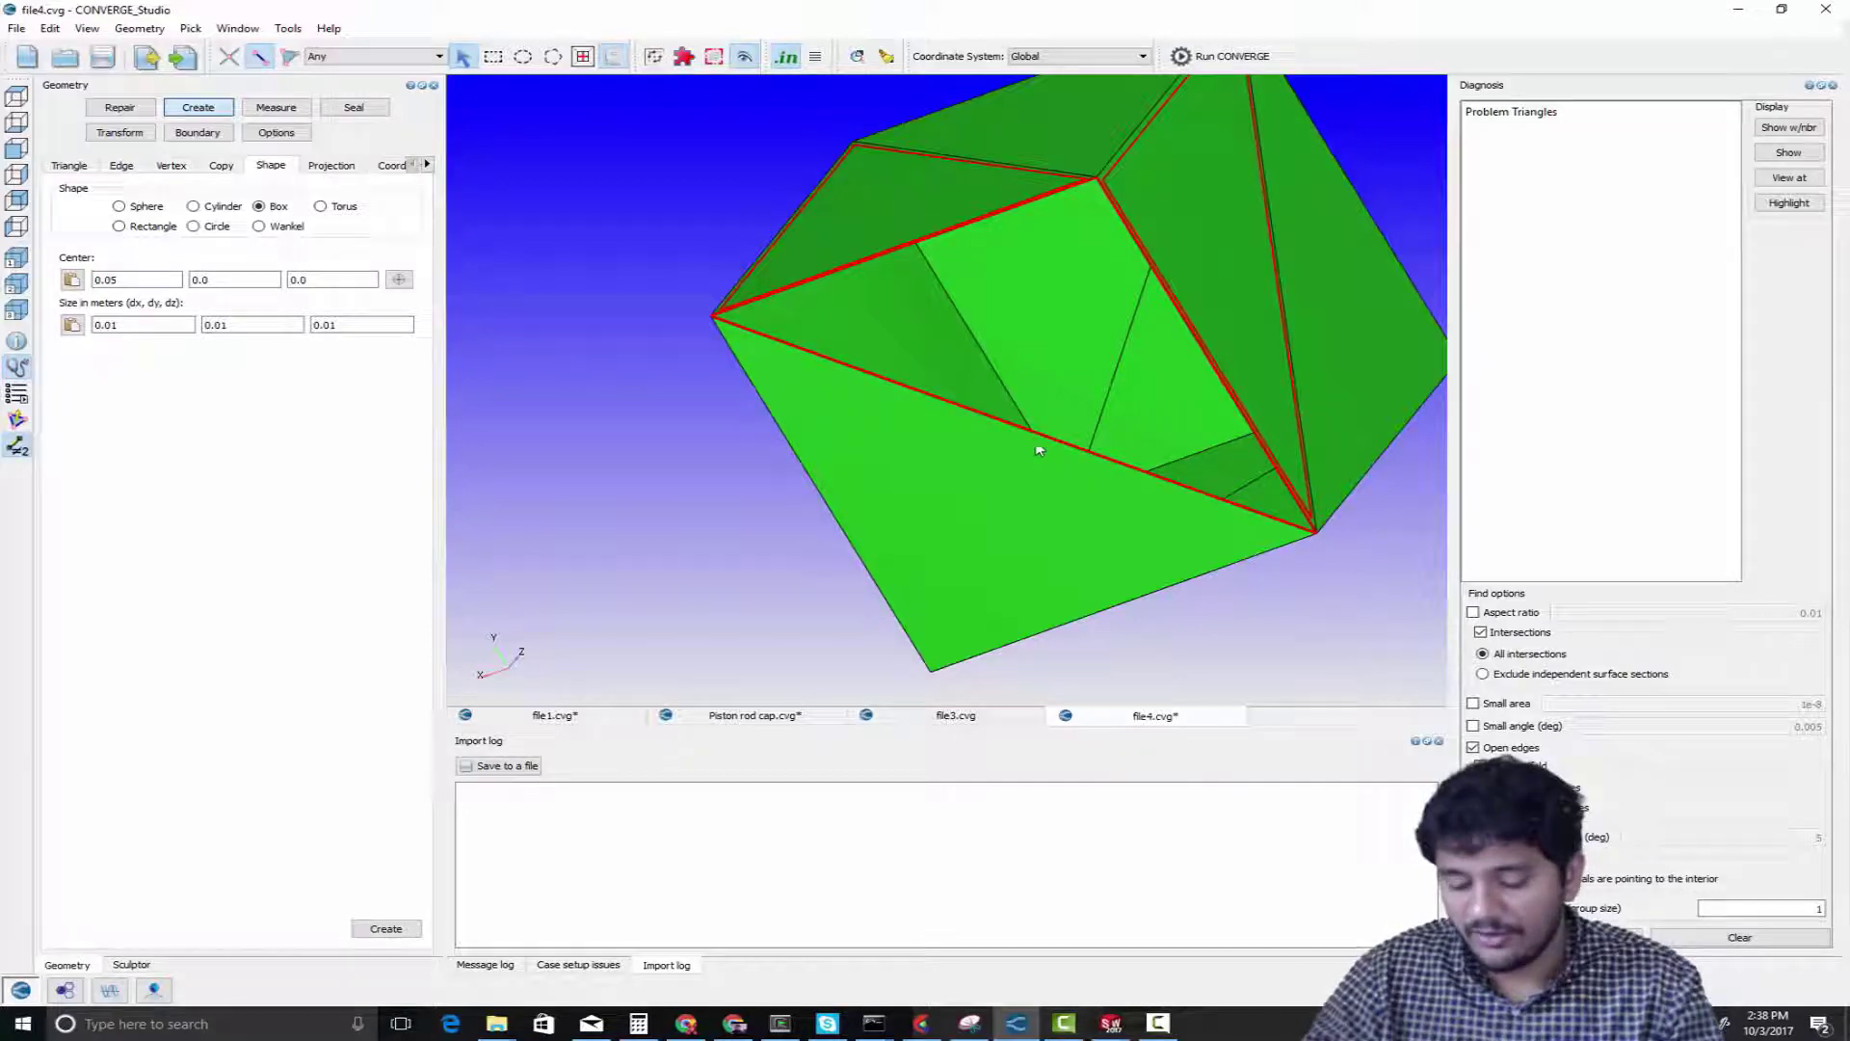
key(t)
click(1029, 478)
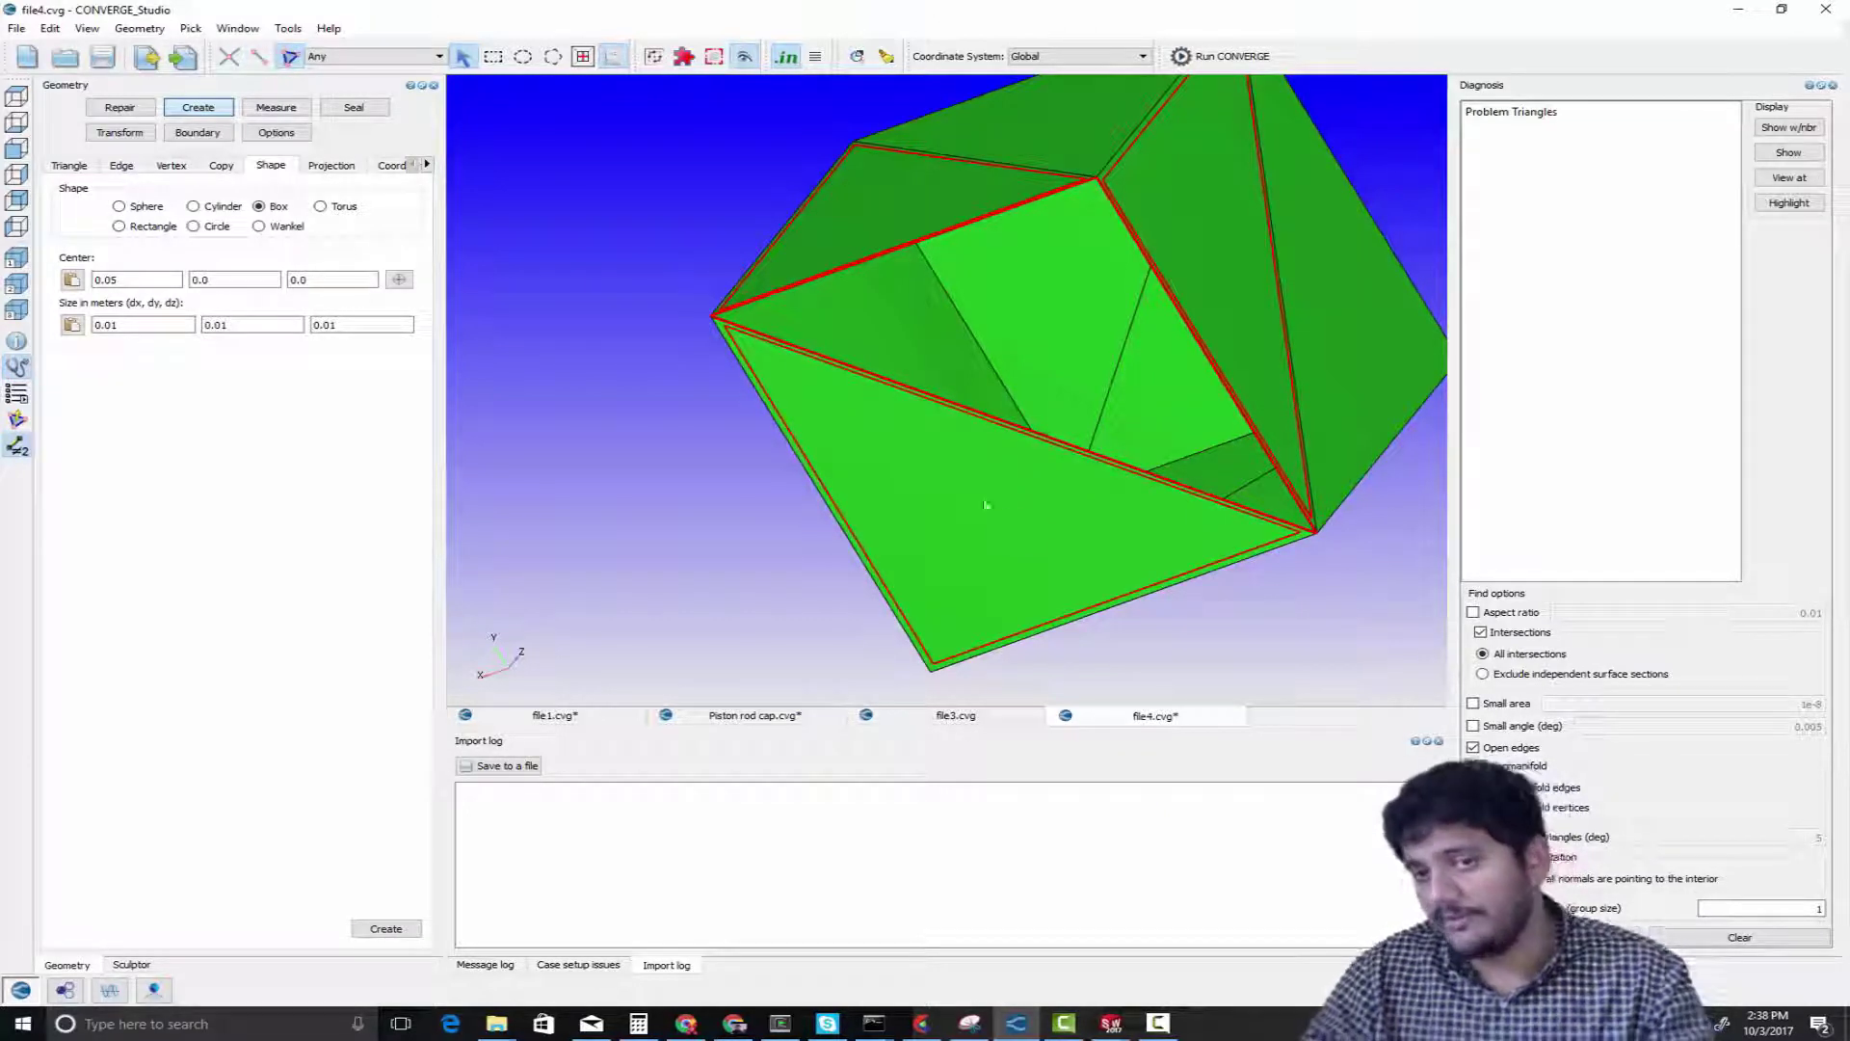
key(Escape)
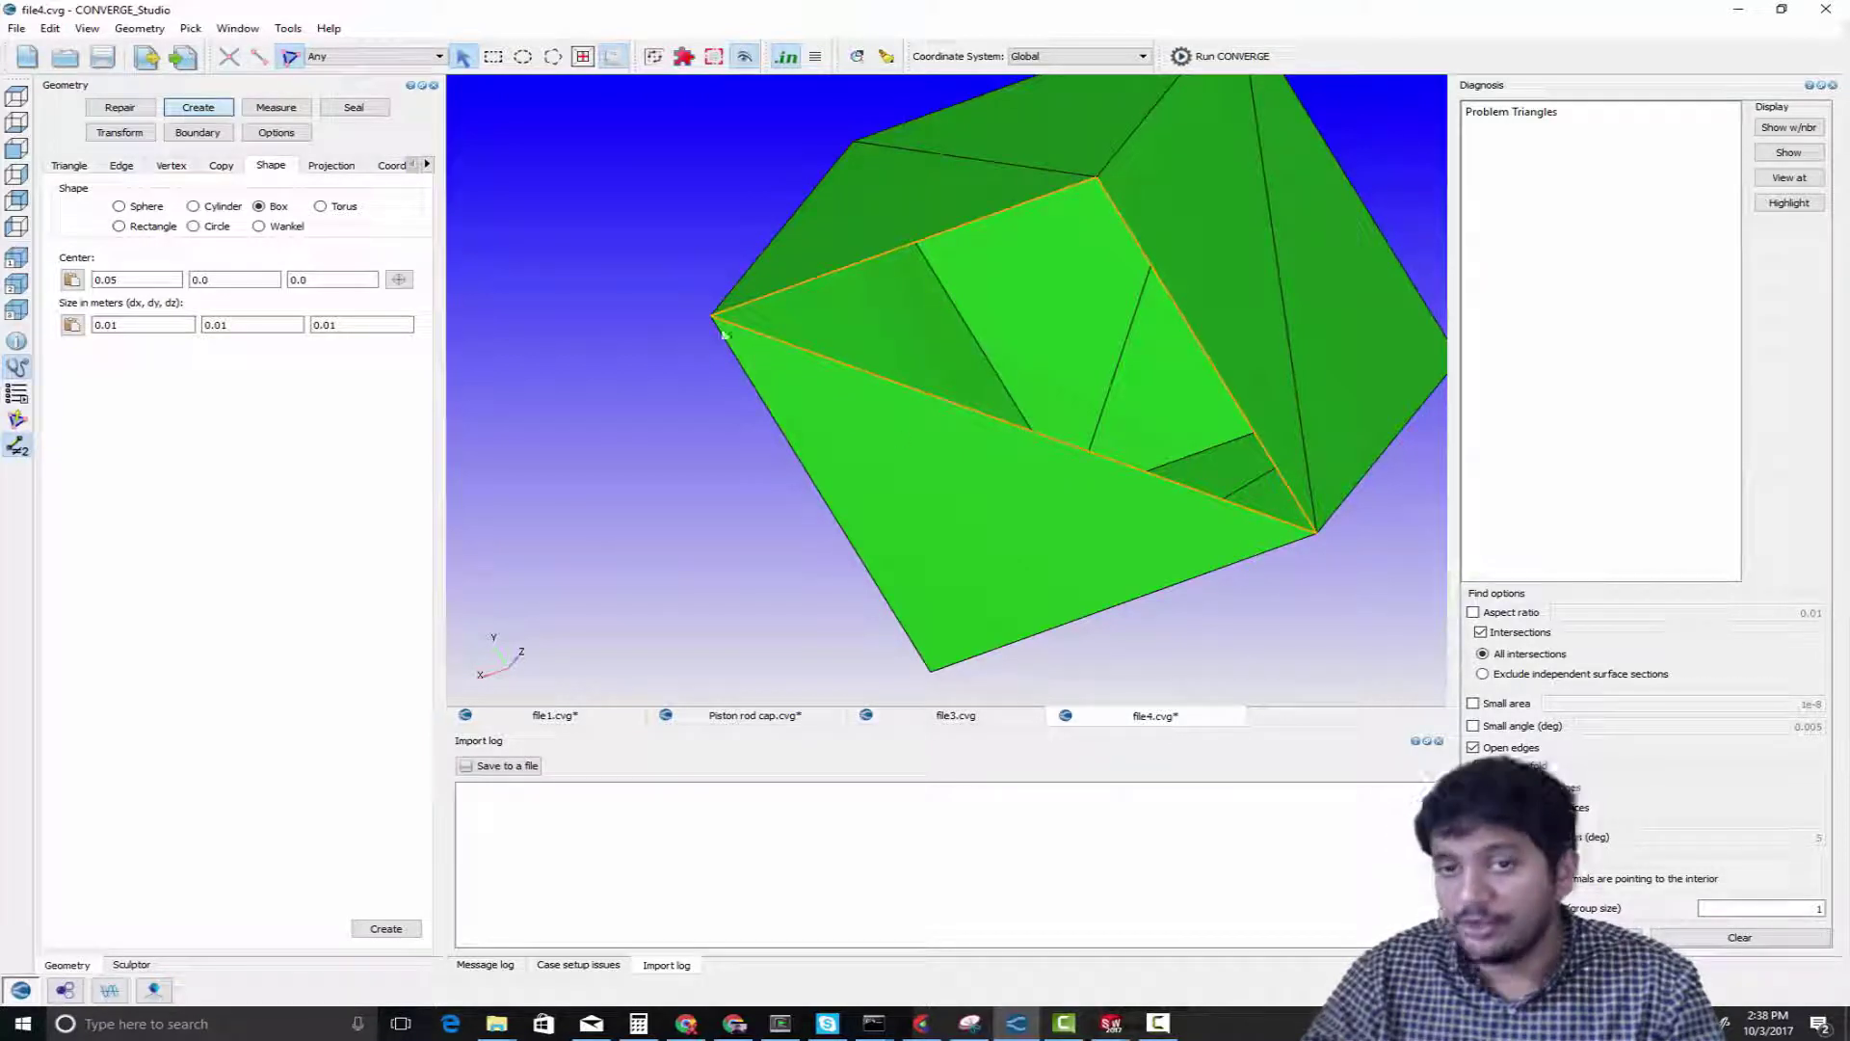
Save the changes to file4.cvg
scroll(730, 400, down, 2)
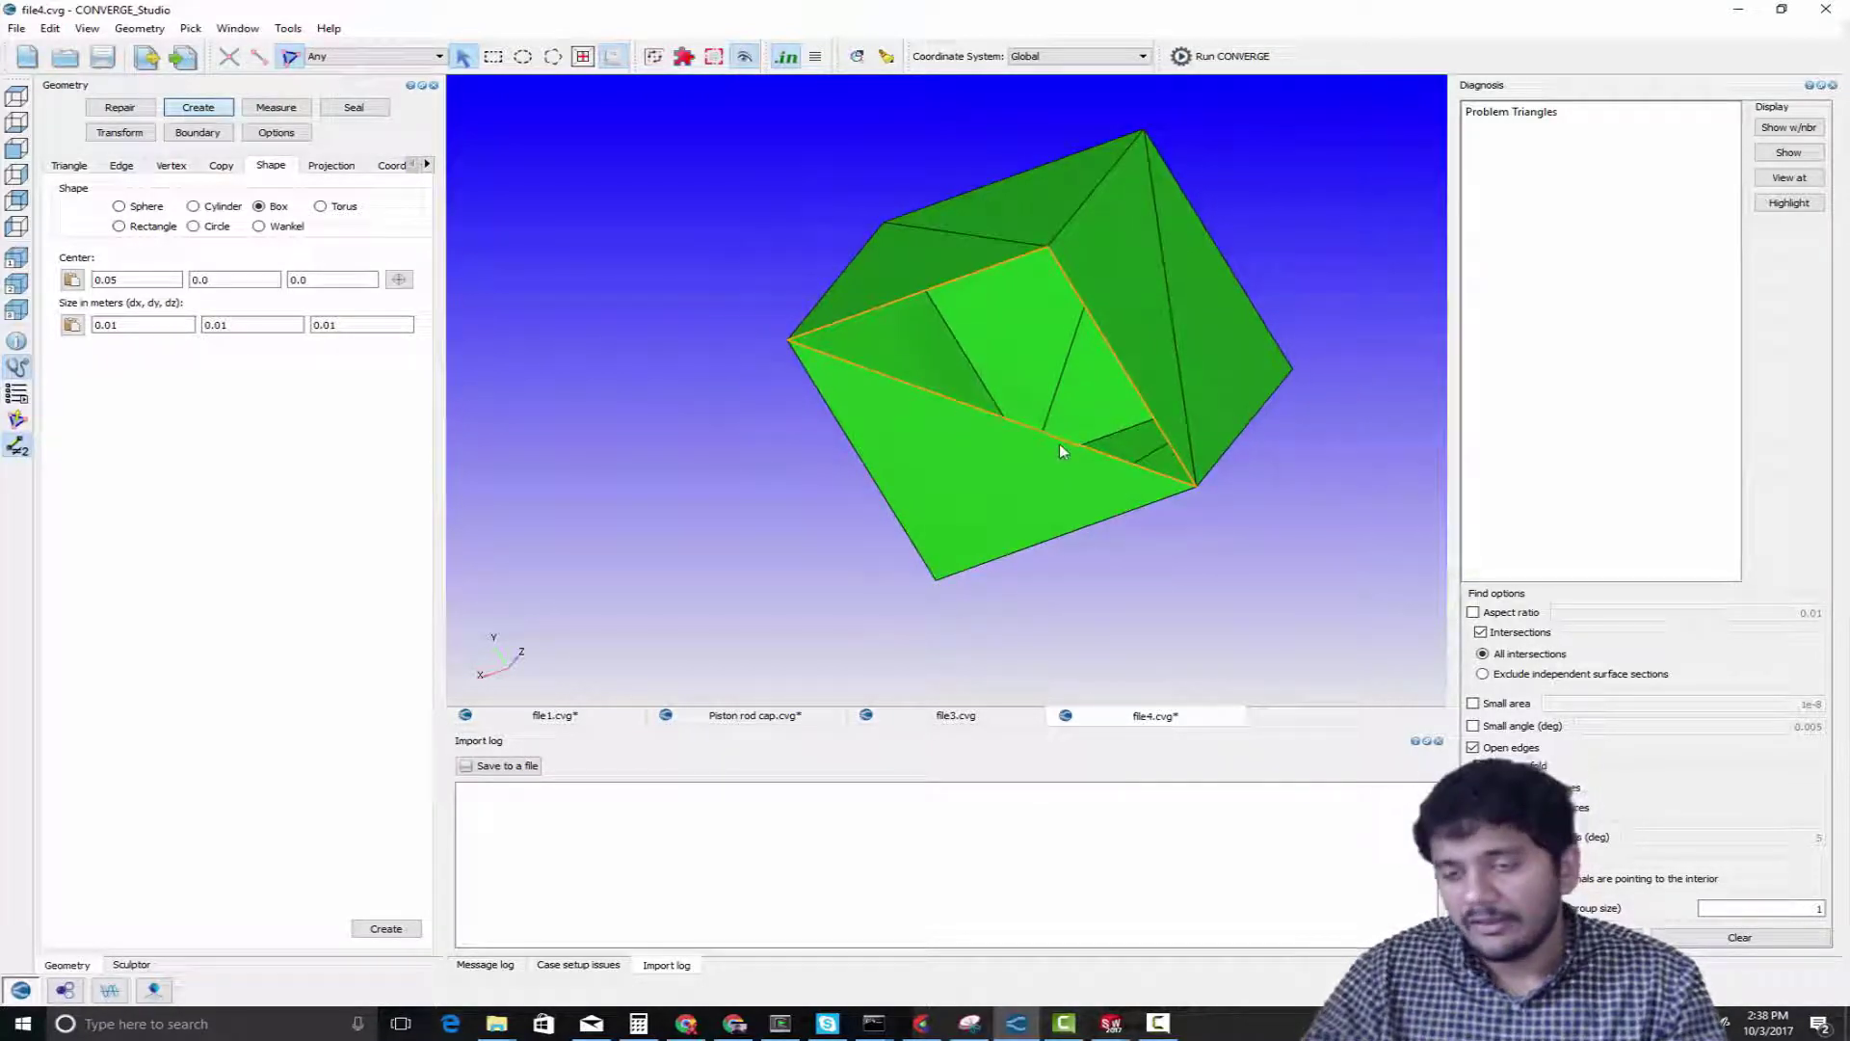
key(ctrl+s)
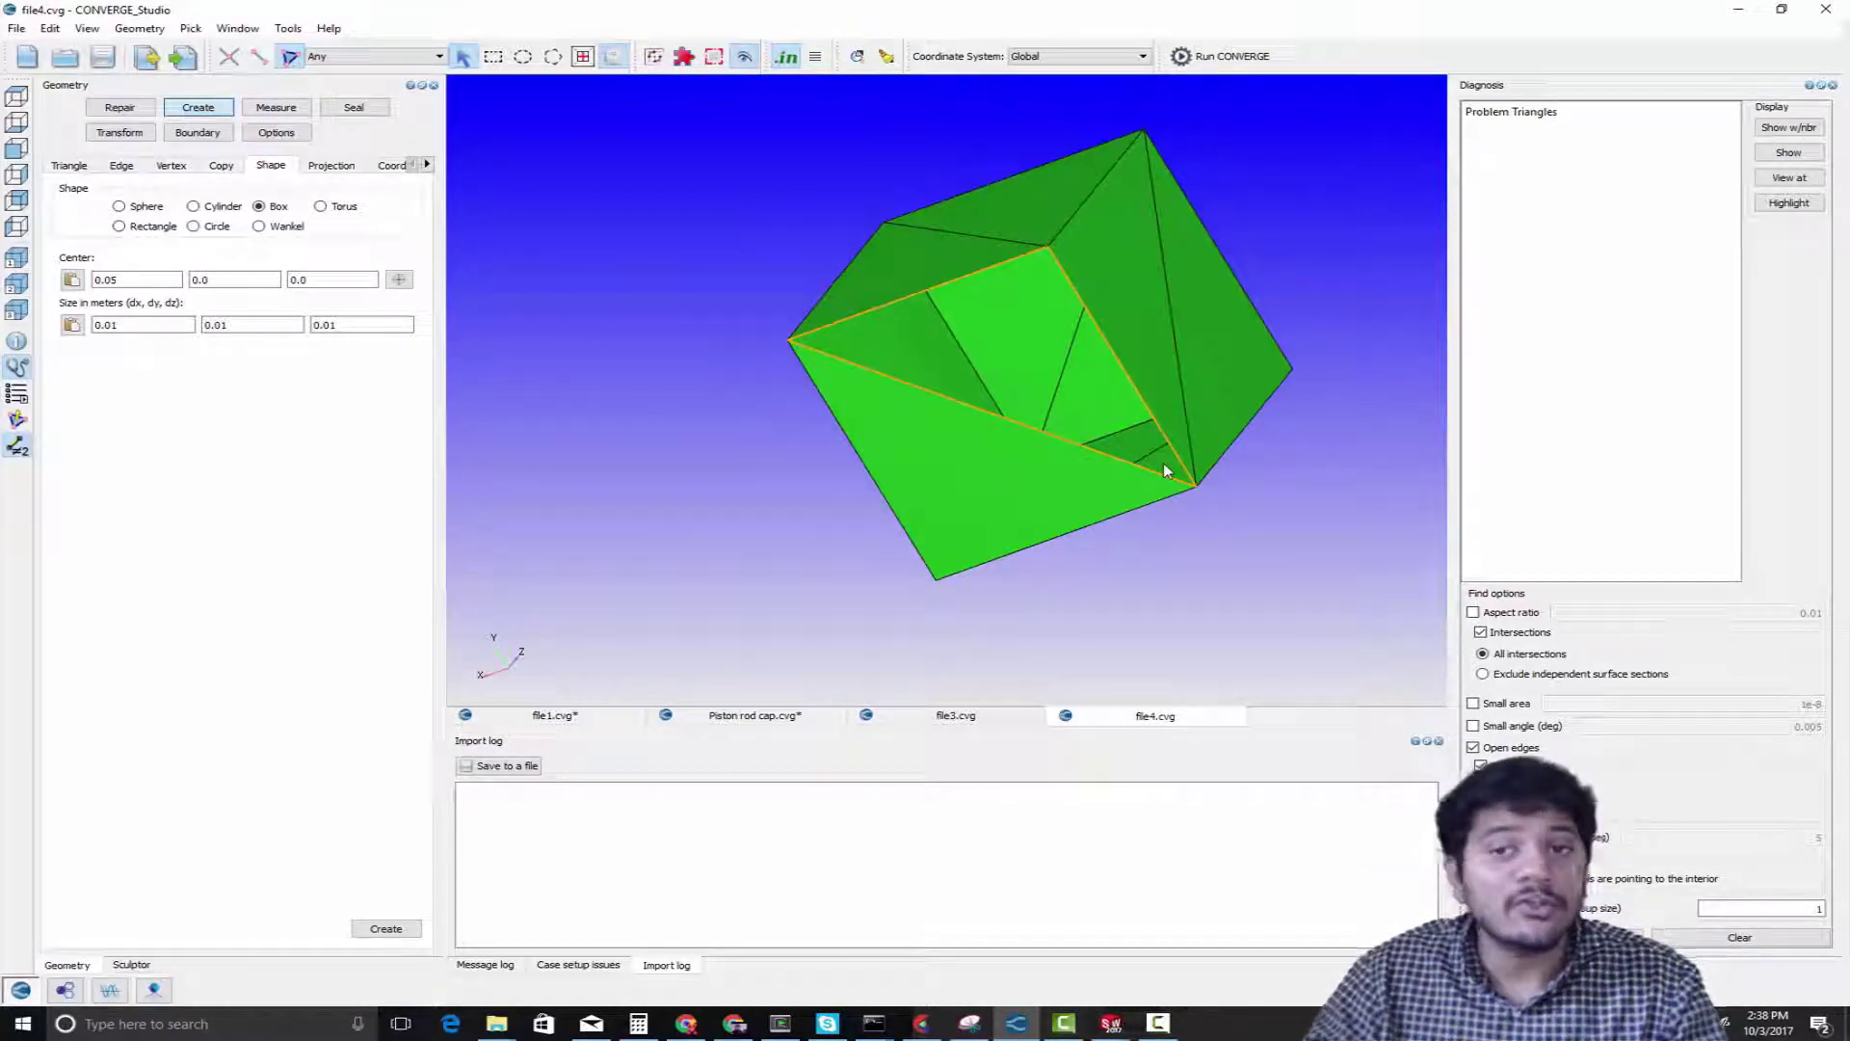
Highlight the purple nonmanifold edge on the box with inner diagonal planes and examine where the planes meet it
scroll(1163, 468, down, 3)
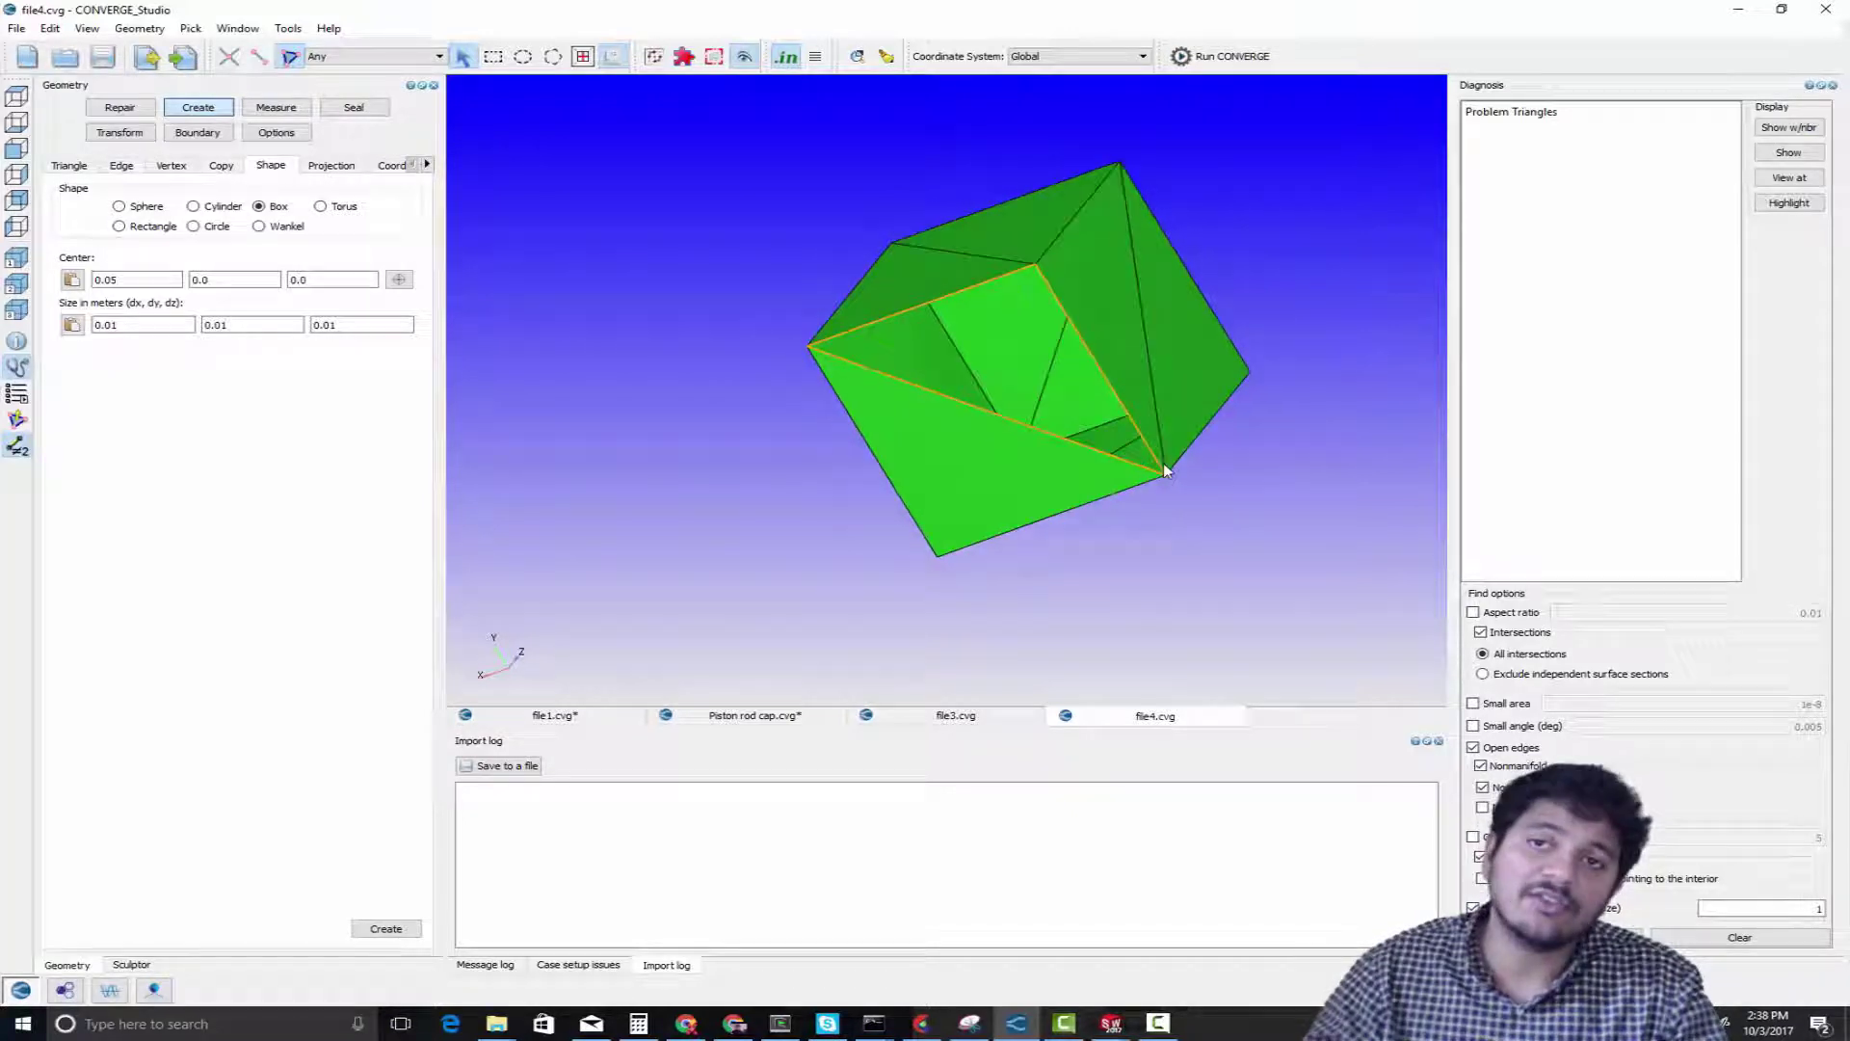
scroll(1164, 467, down, 2)
middle_drag(1196, 388, 752, 503)
scroll(1114, 301, up, 6)
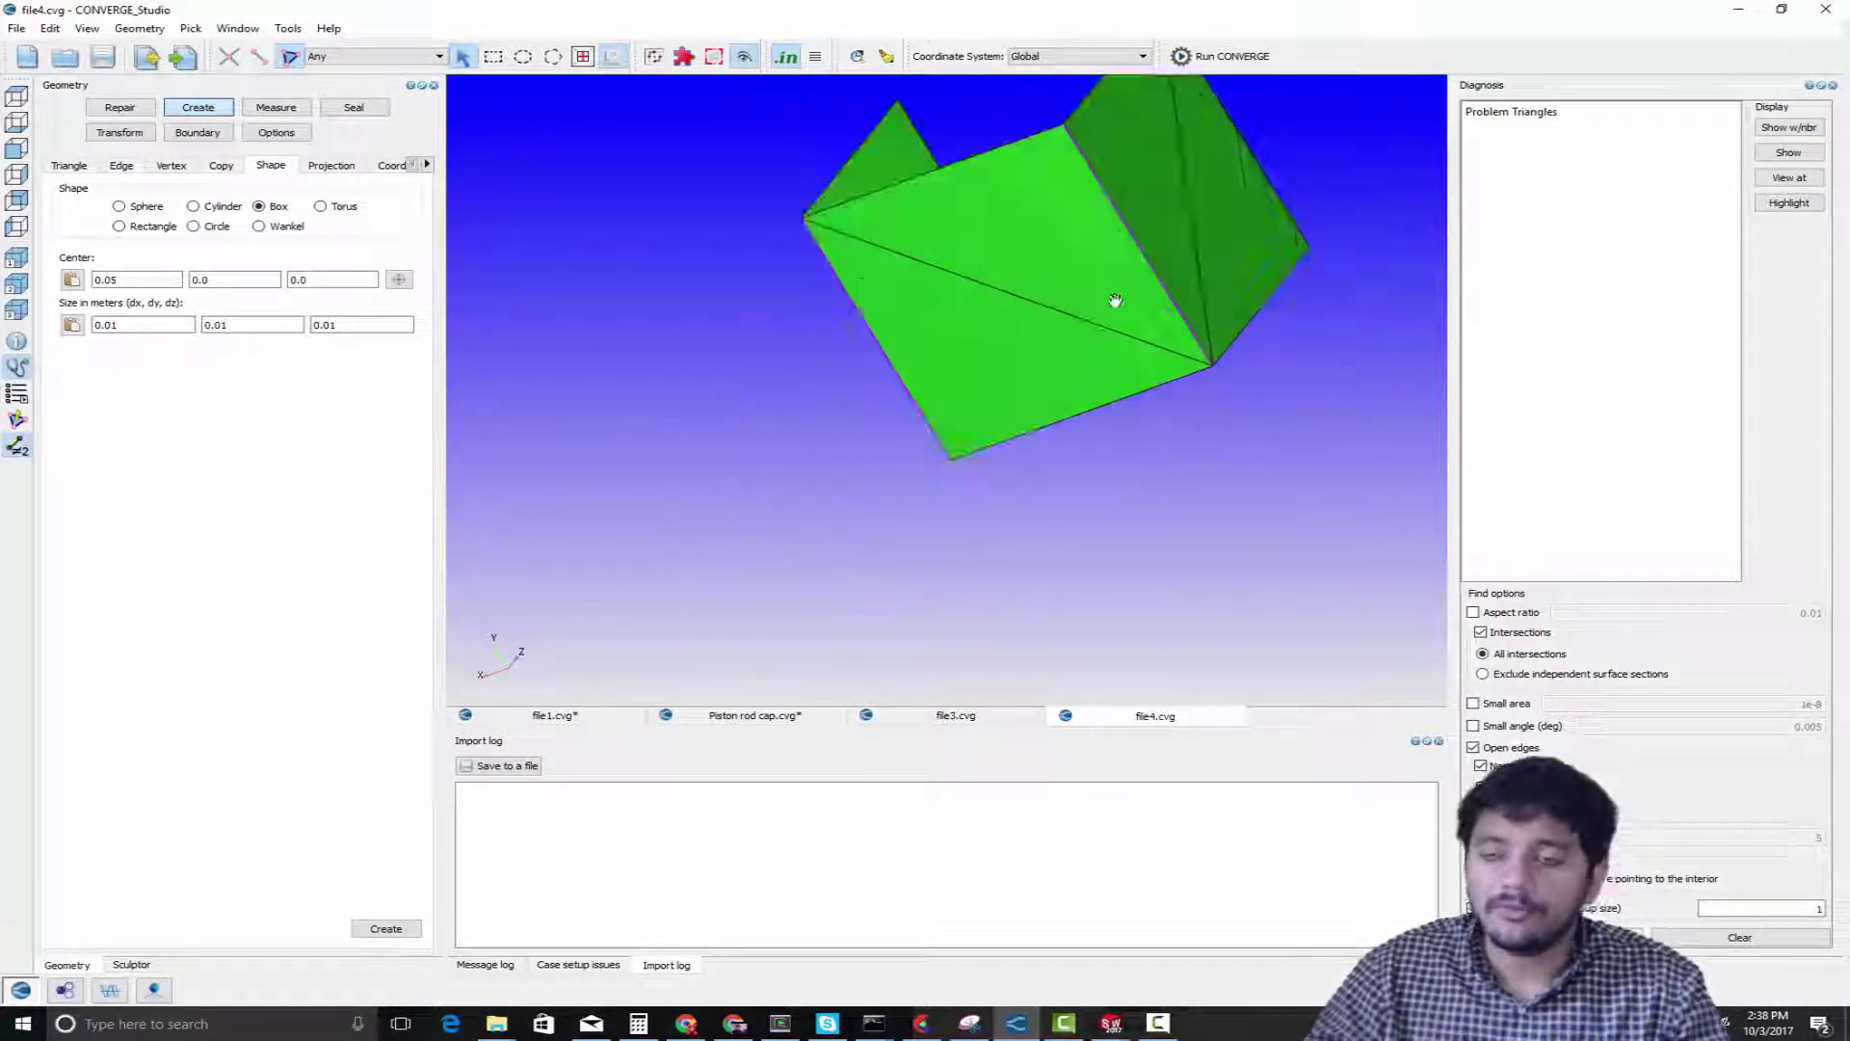
scroll(973, 468, up, 4)
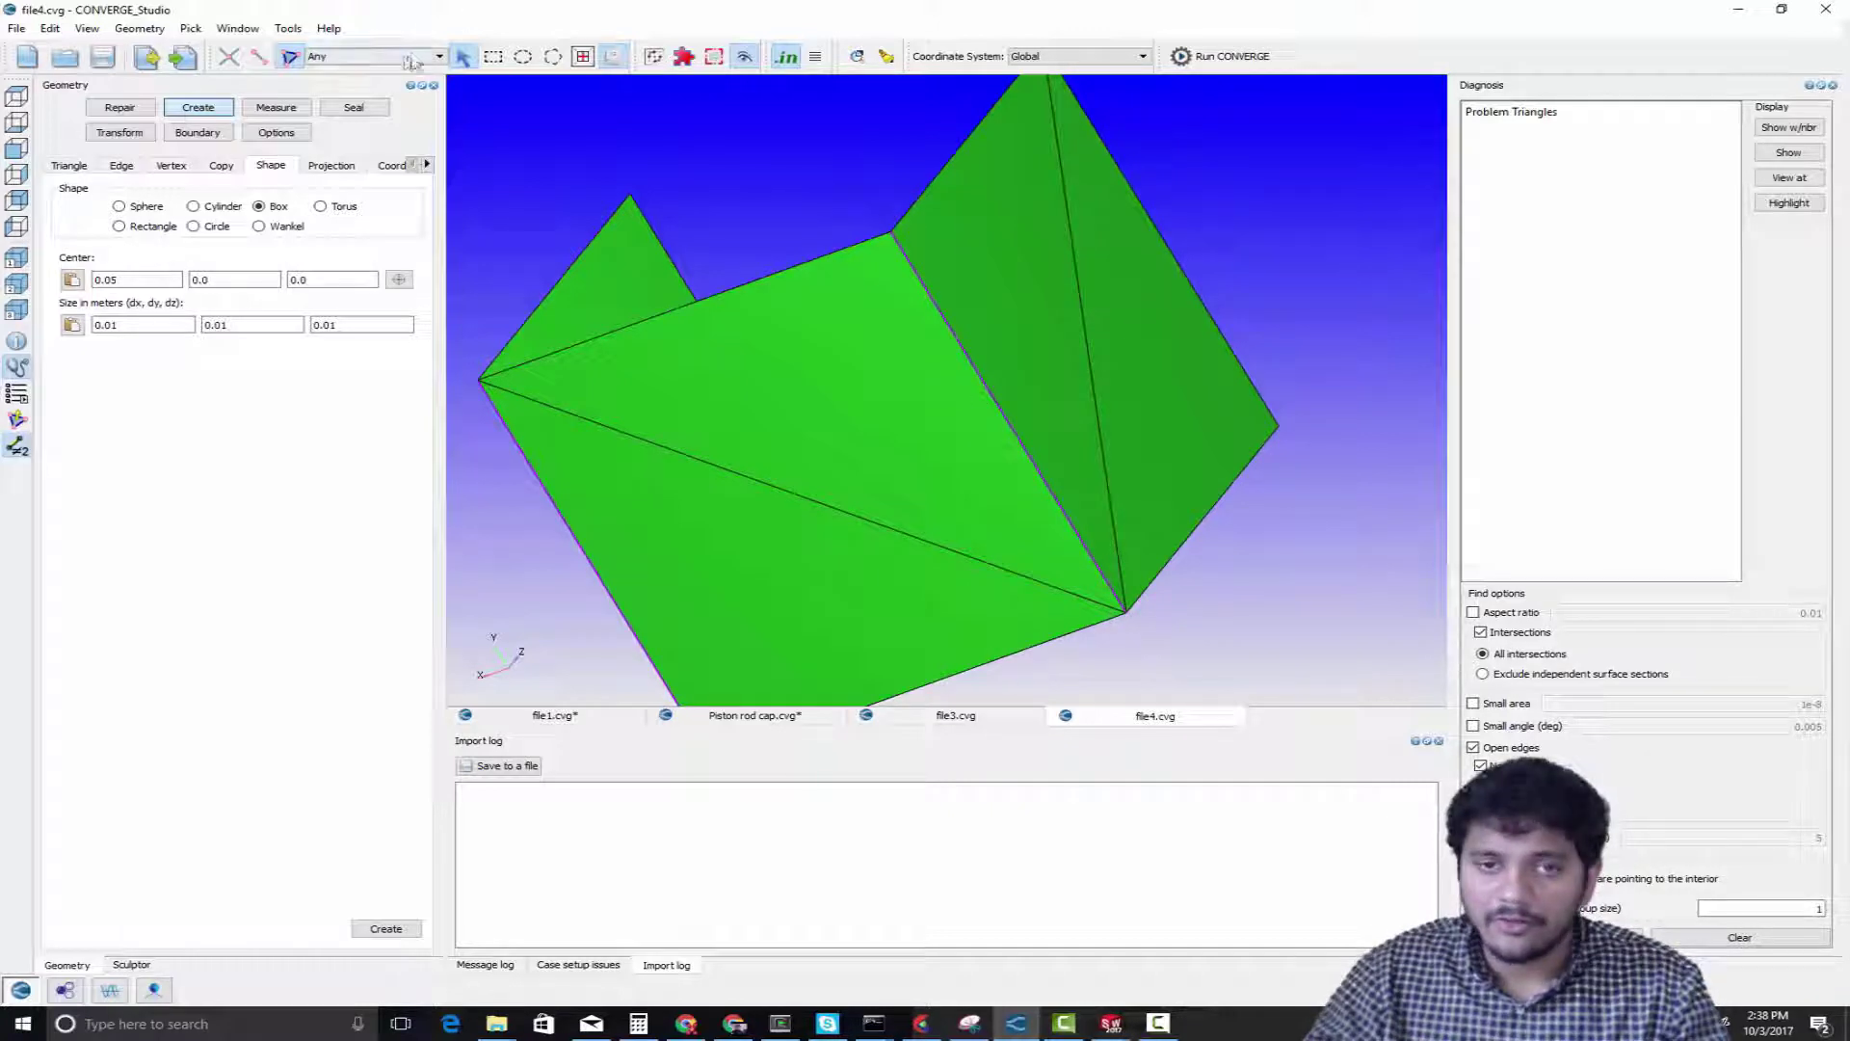
click(258, 56)
click(941, 310)
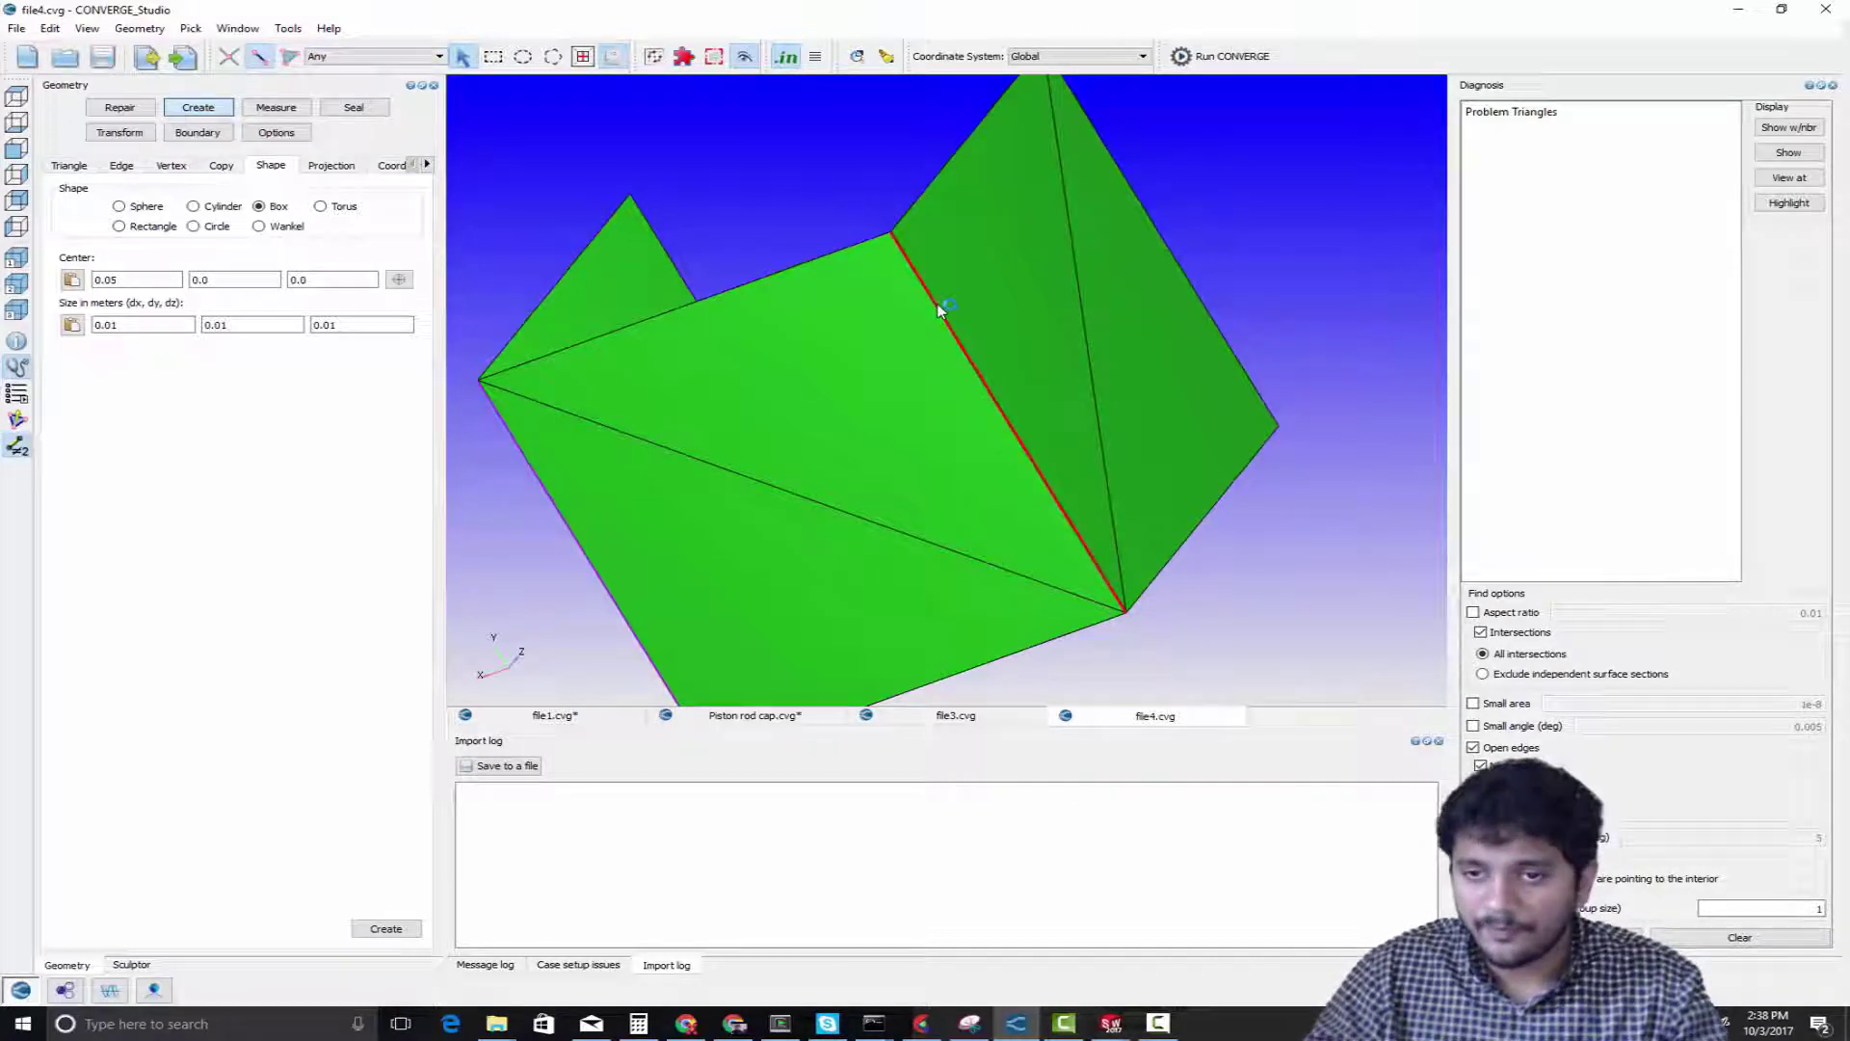
key(f)
drag(933, 307, 981, 414)
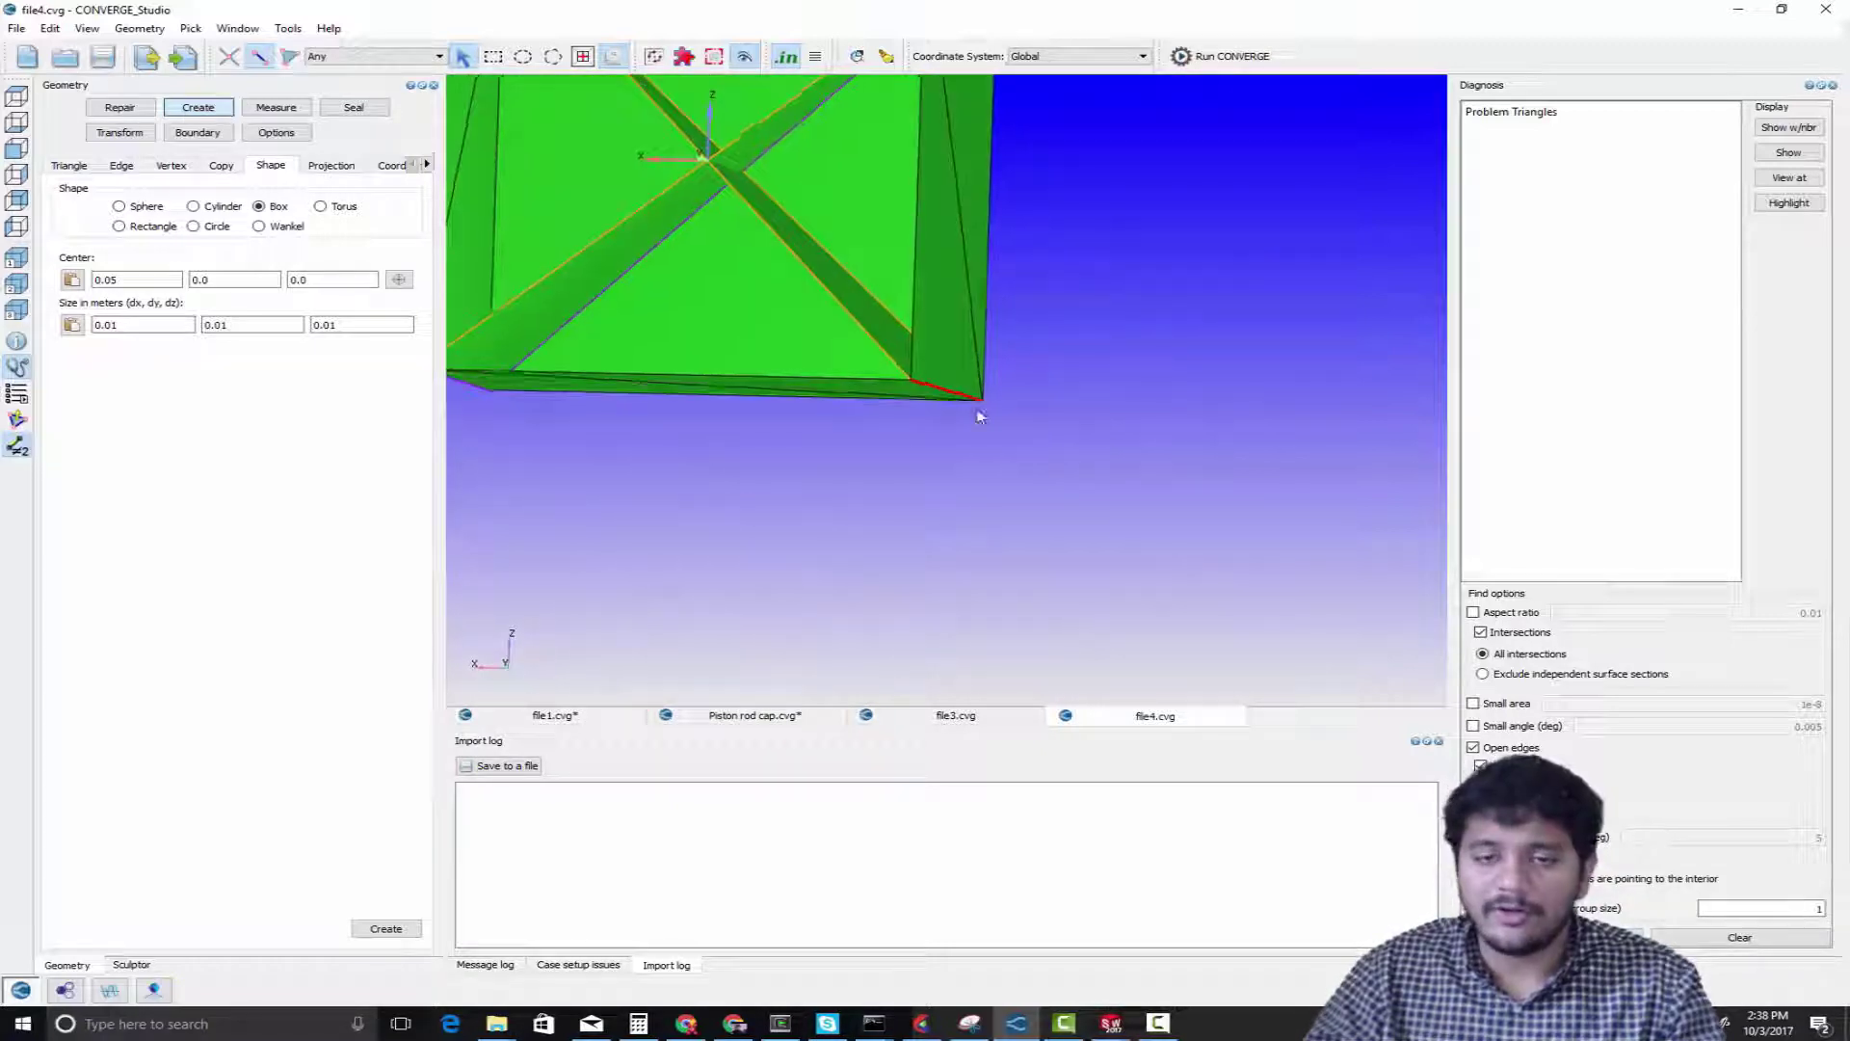
right_drag(980, 340, 1127, 441)
scroll(1111, 436, down, 4)
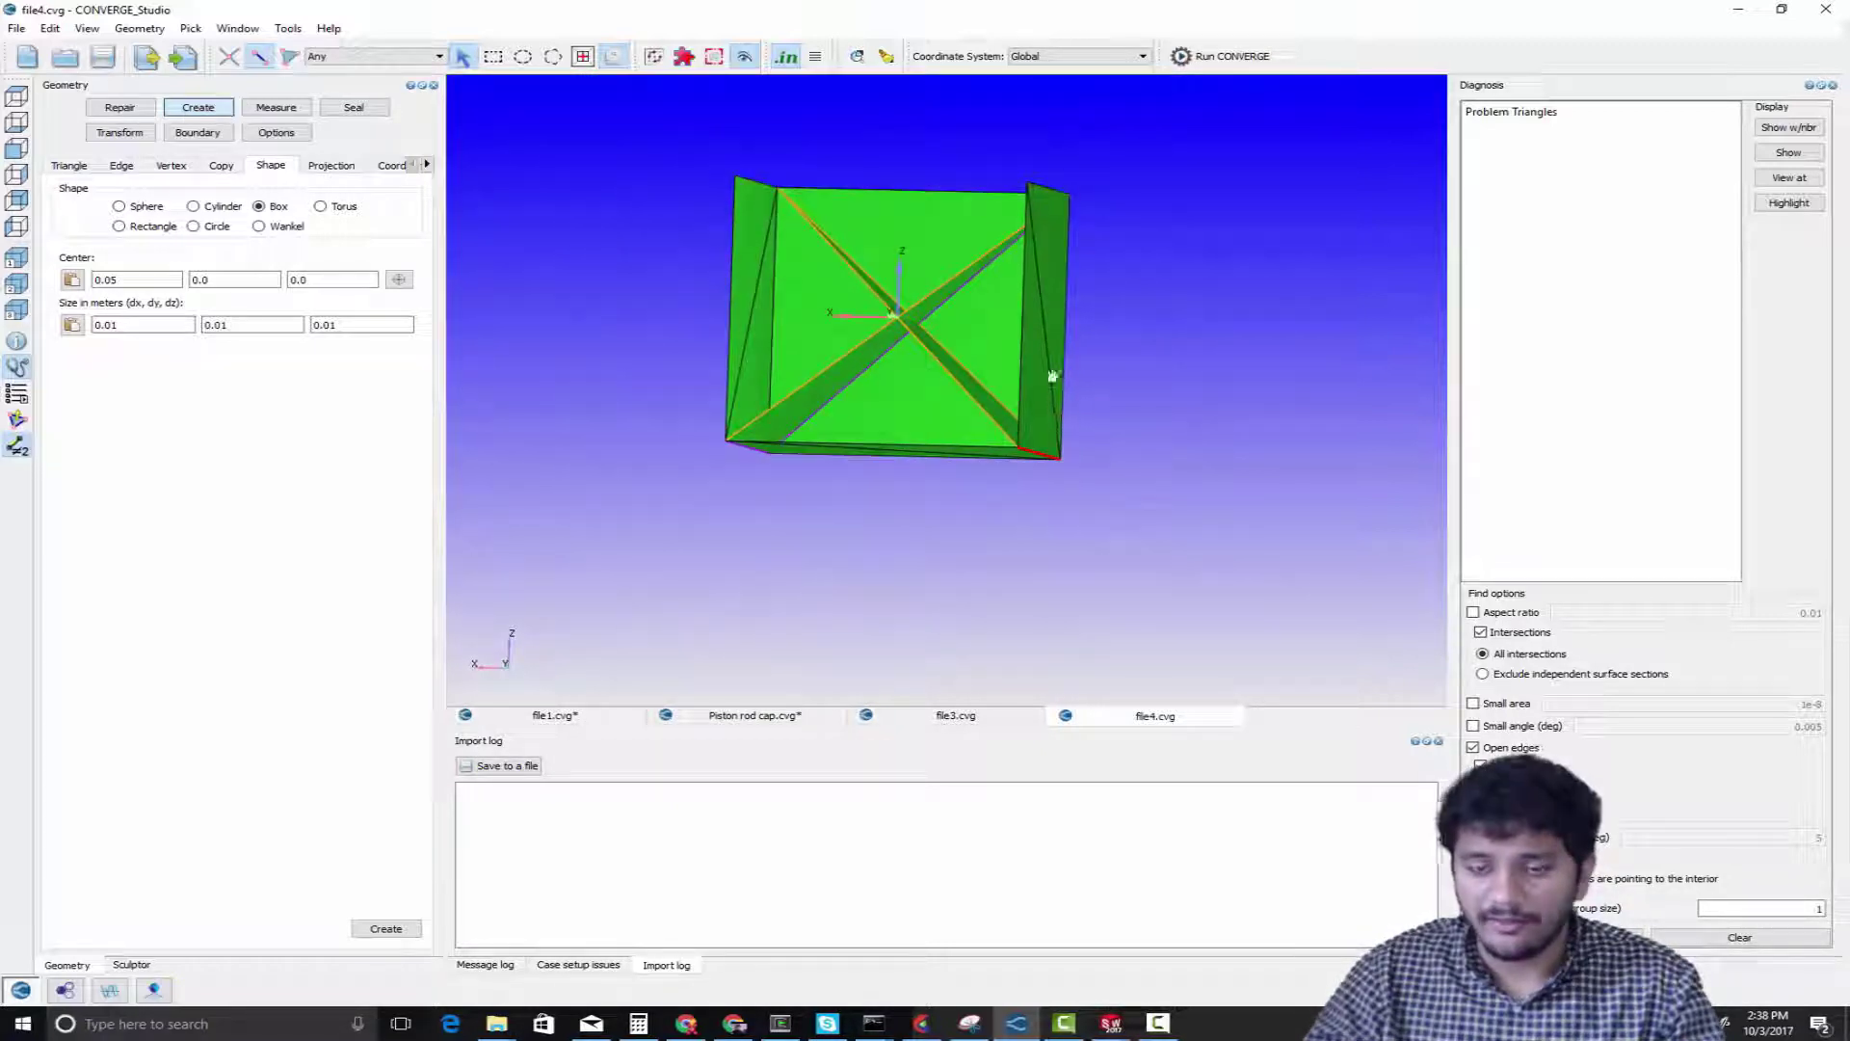
drag(1086, 347, 1106, 371)
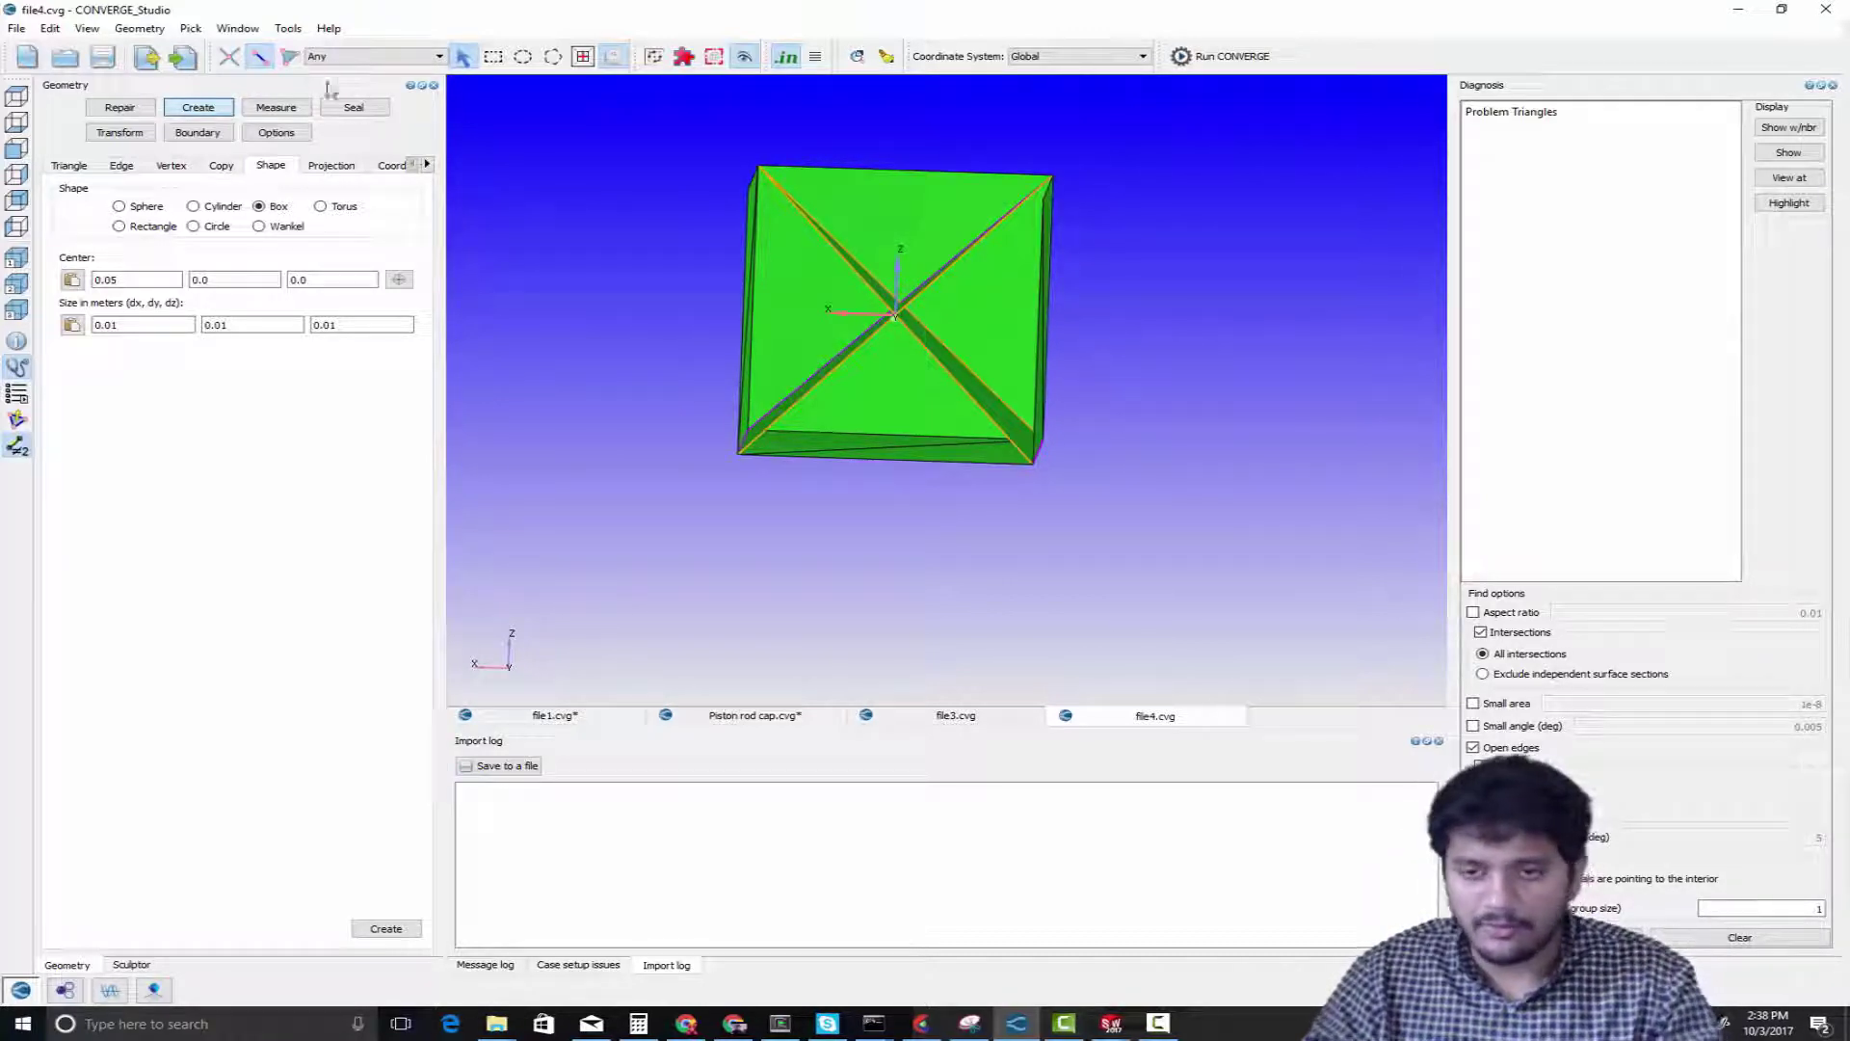
Highlight the triangles that share the nonmanifold edge and isolate them from the rest of the box
click(289, 56)
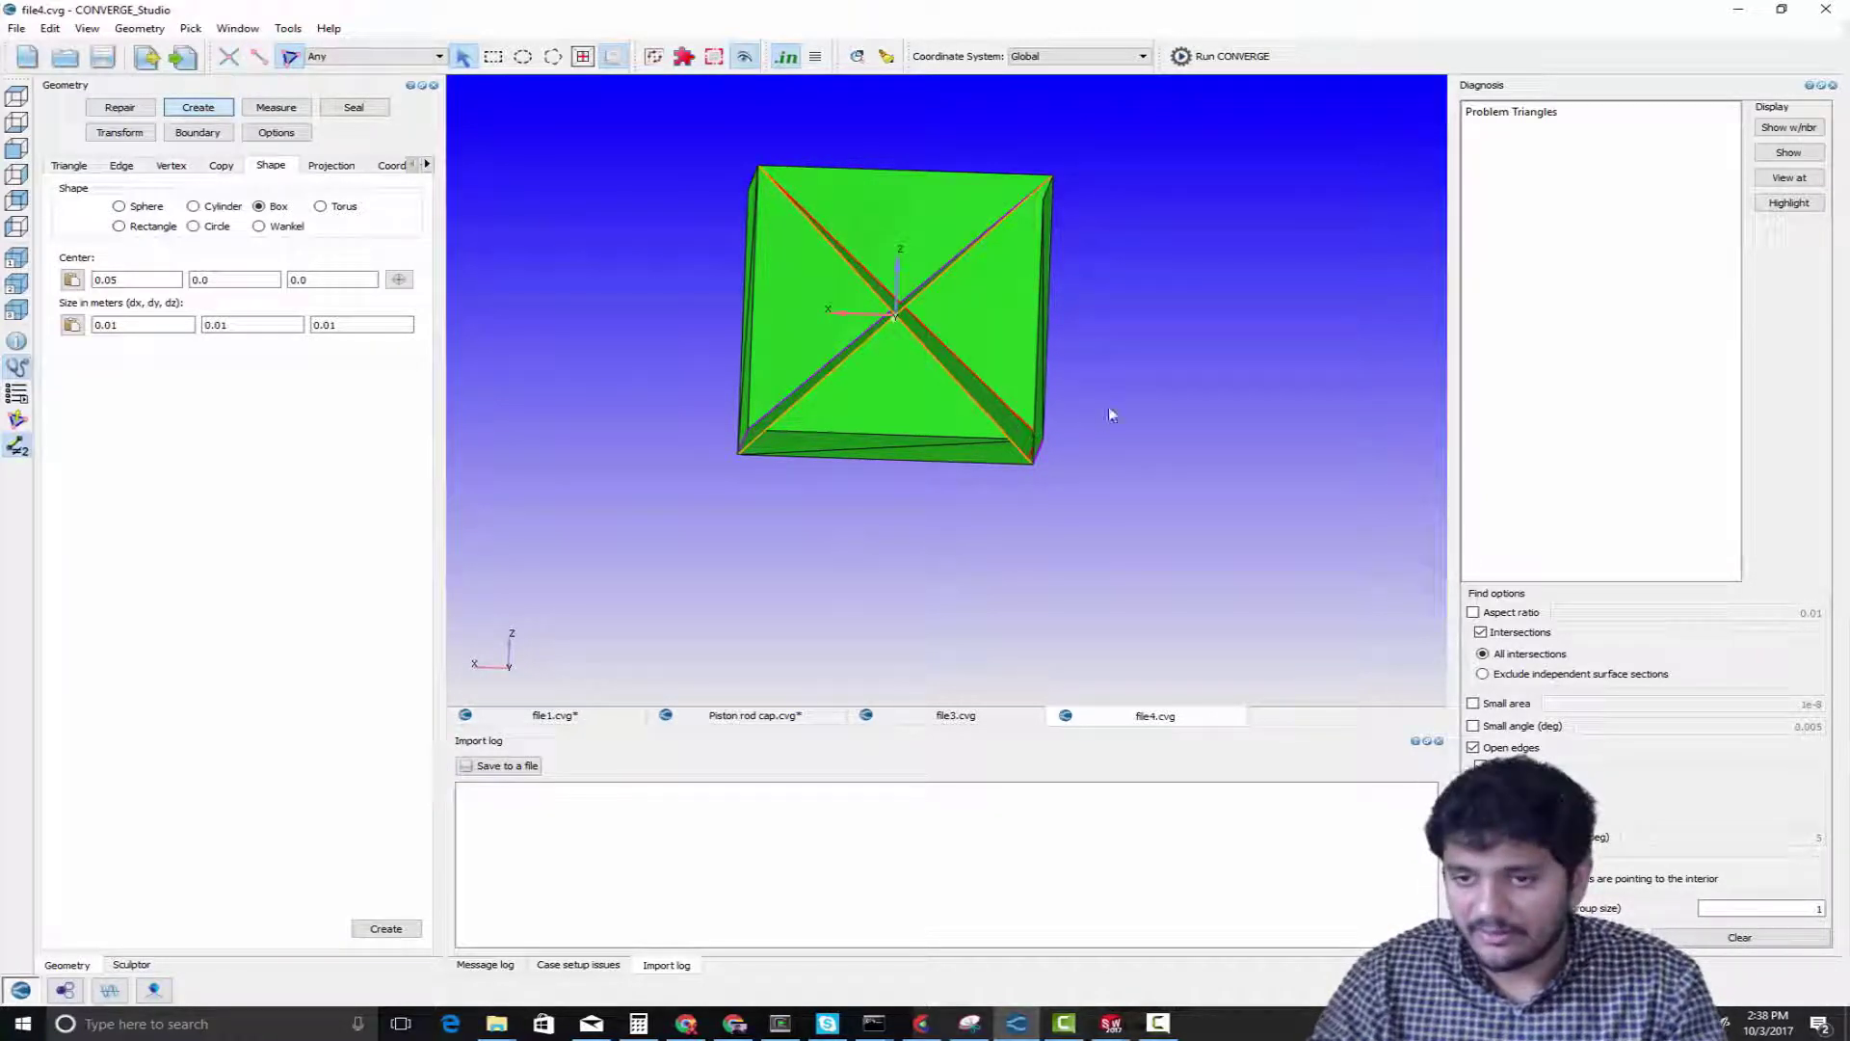
drag(1108, 408, 1044, 363)
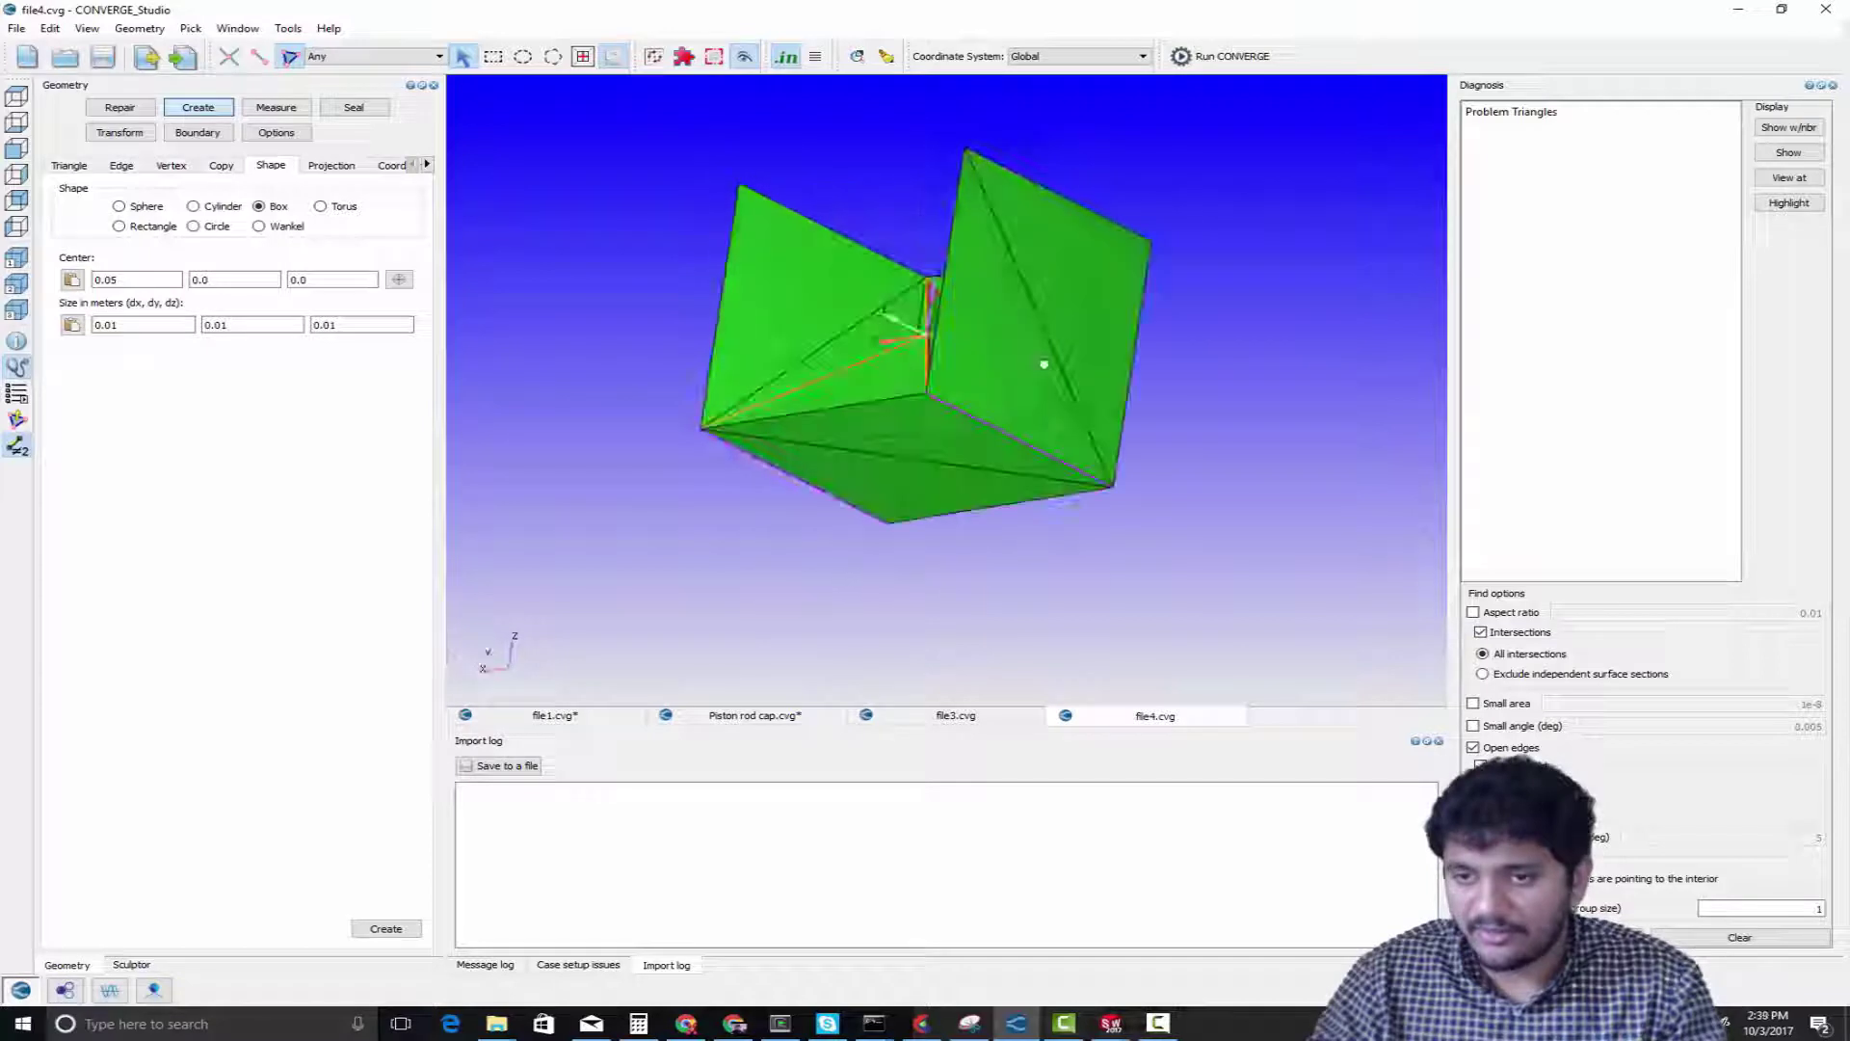
right_click(974, 441)
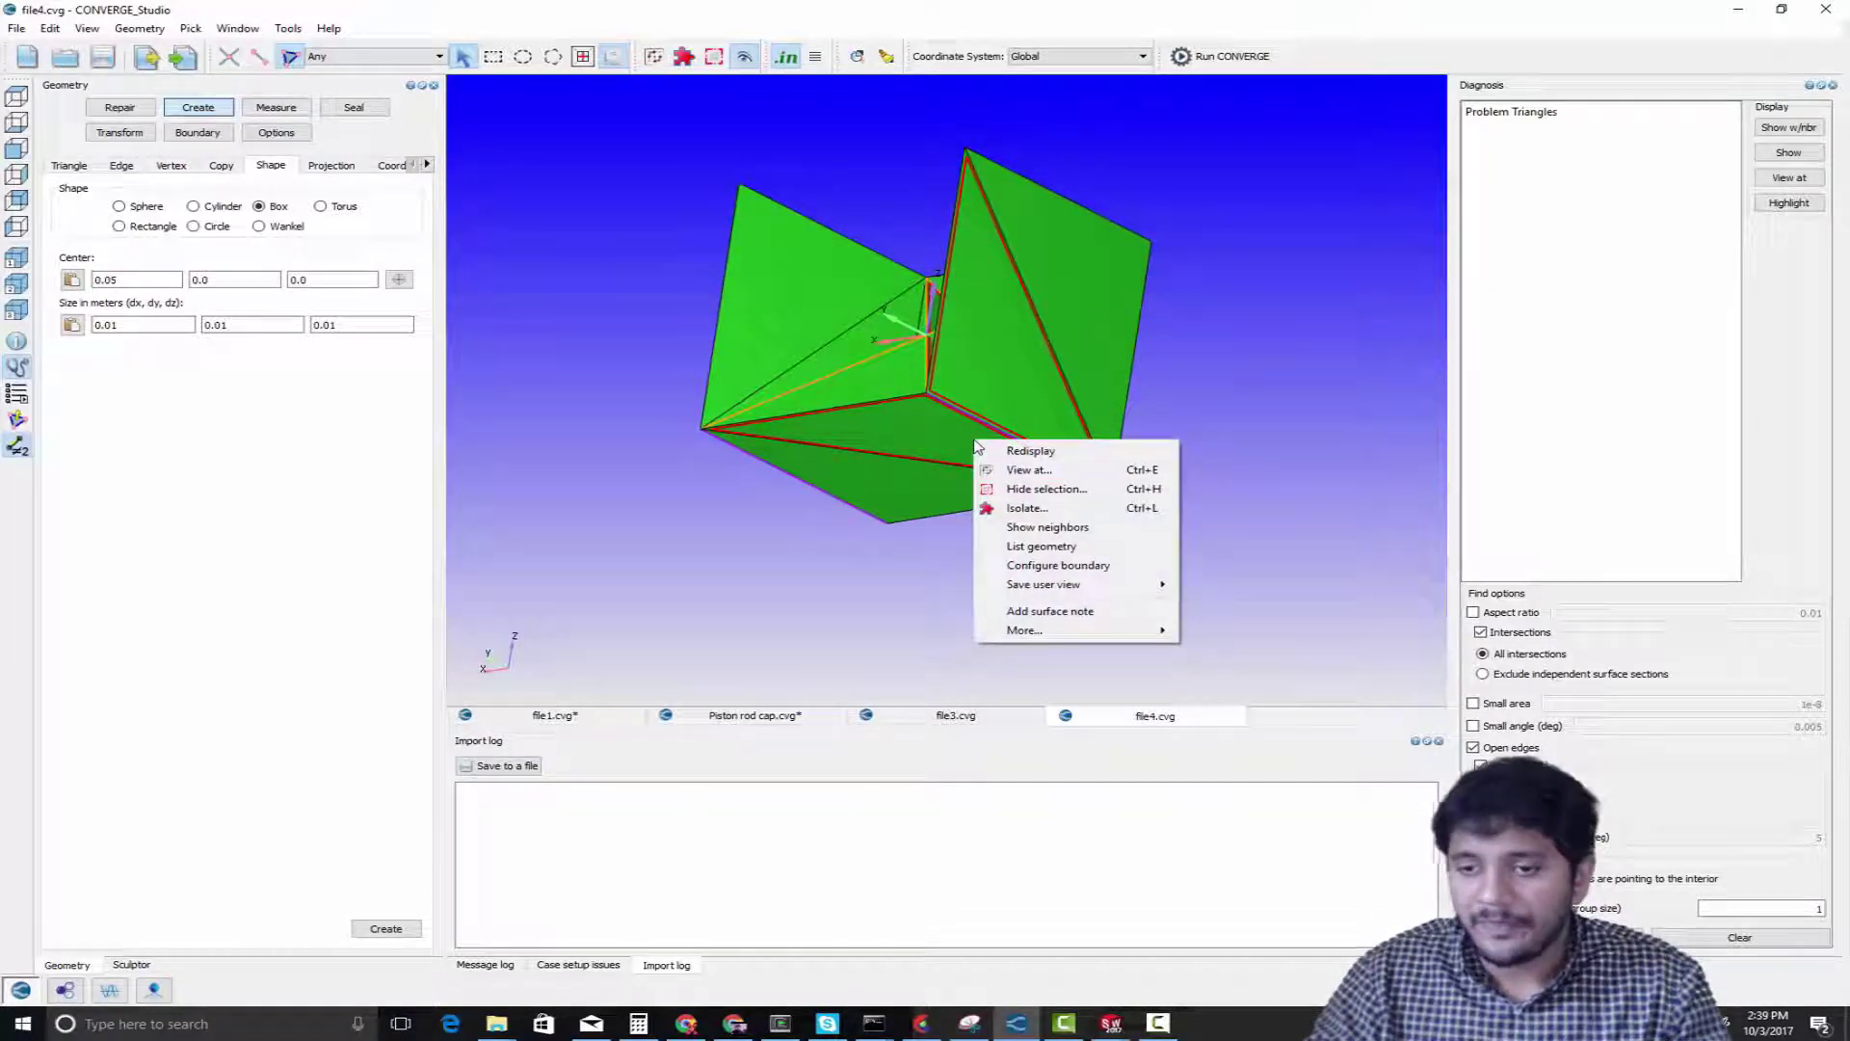
click(1053, 510)
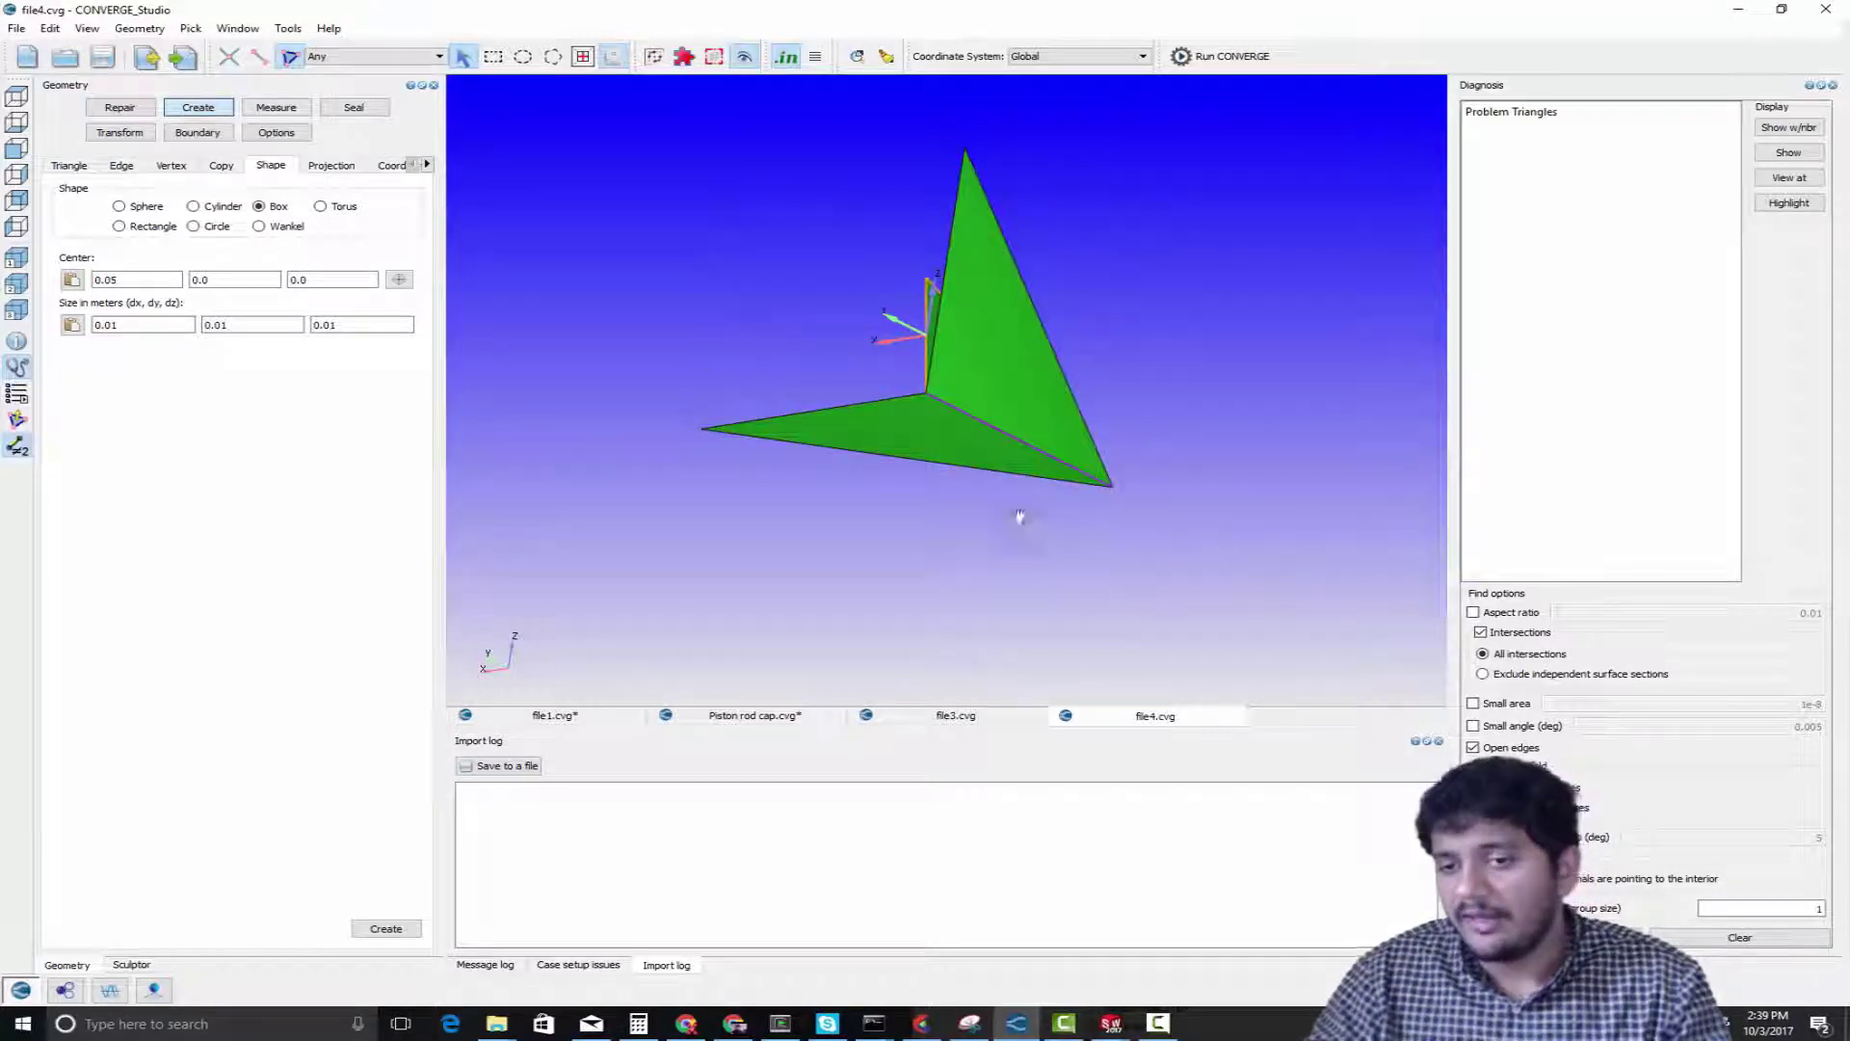
Examine from several angles how the isolated triangles meet along their shared nonmanifold edge
mouse_move(1020, 518)
mouse_down()
mouse_move(1147, 513)
mouse_move(1139, 438)
mouse_move(1082, 529)
mouse_move(1020, 547)
mouse_up()
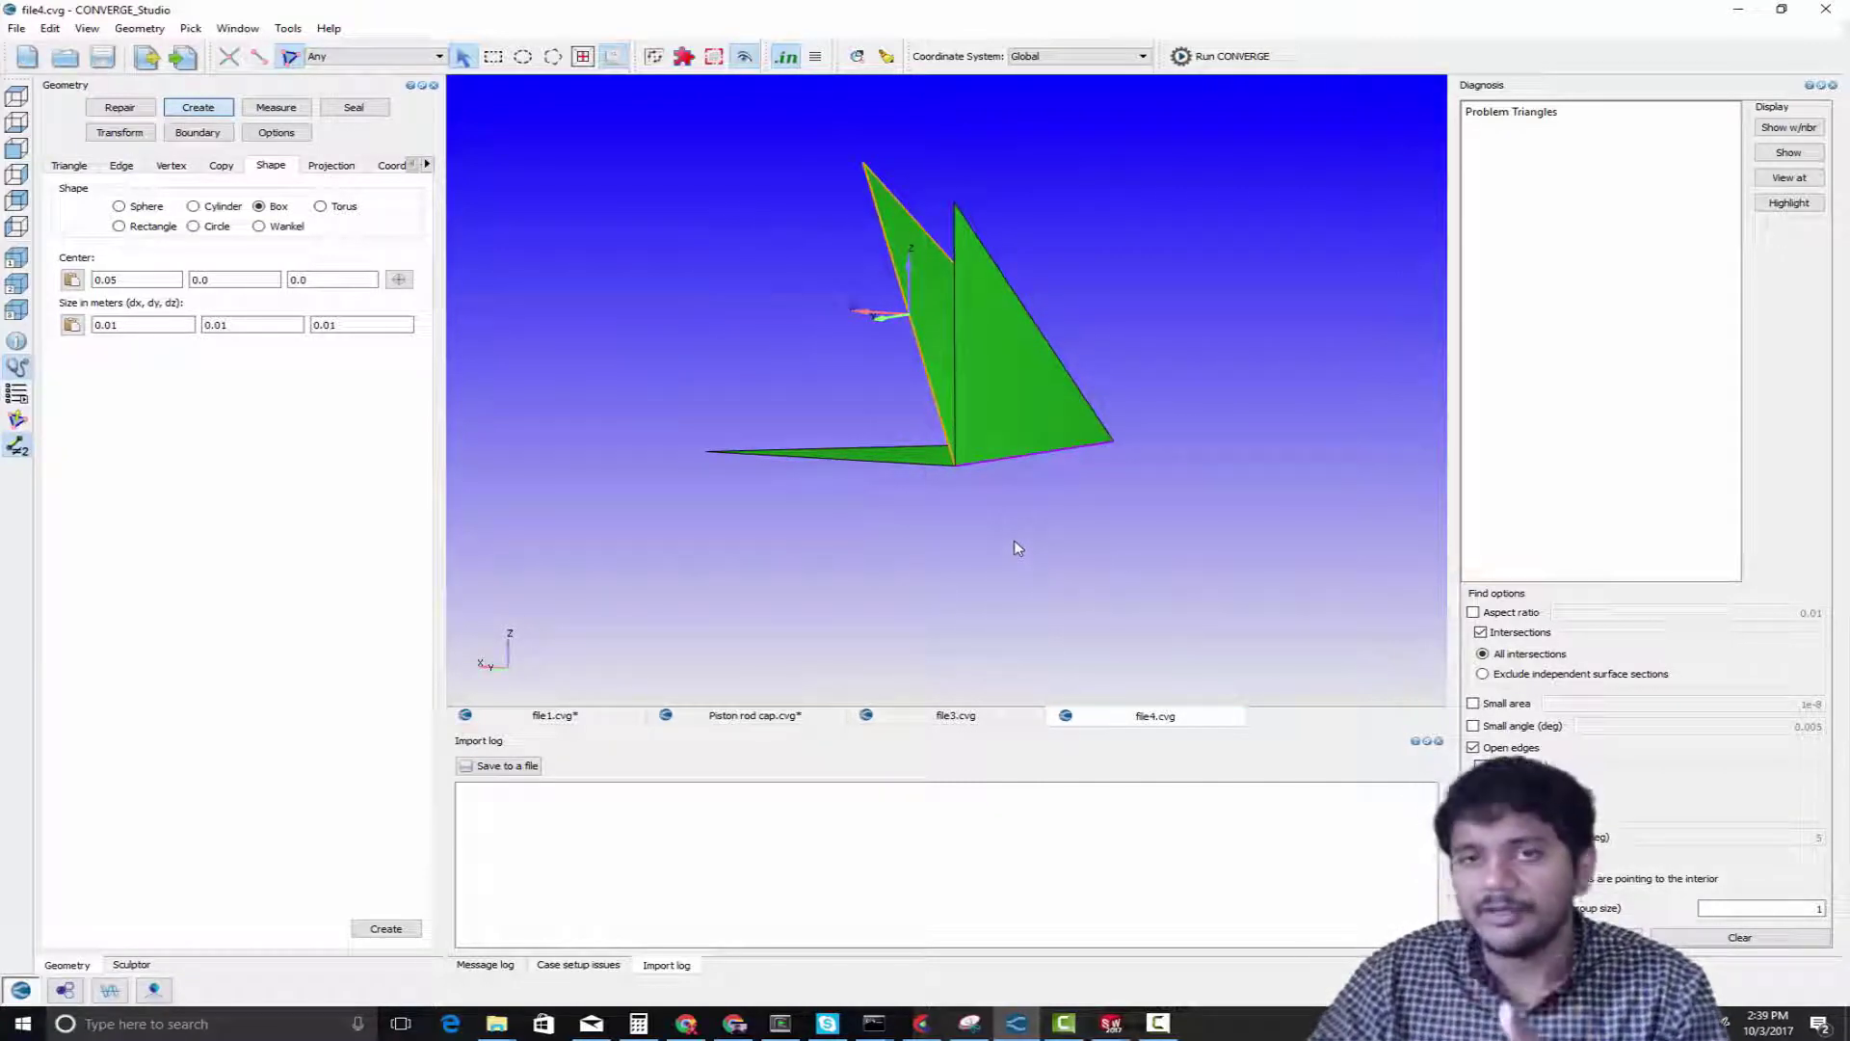
drag(1017, 547, 1075, 545)
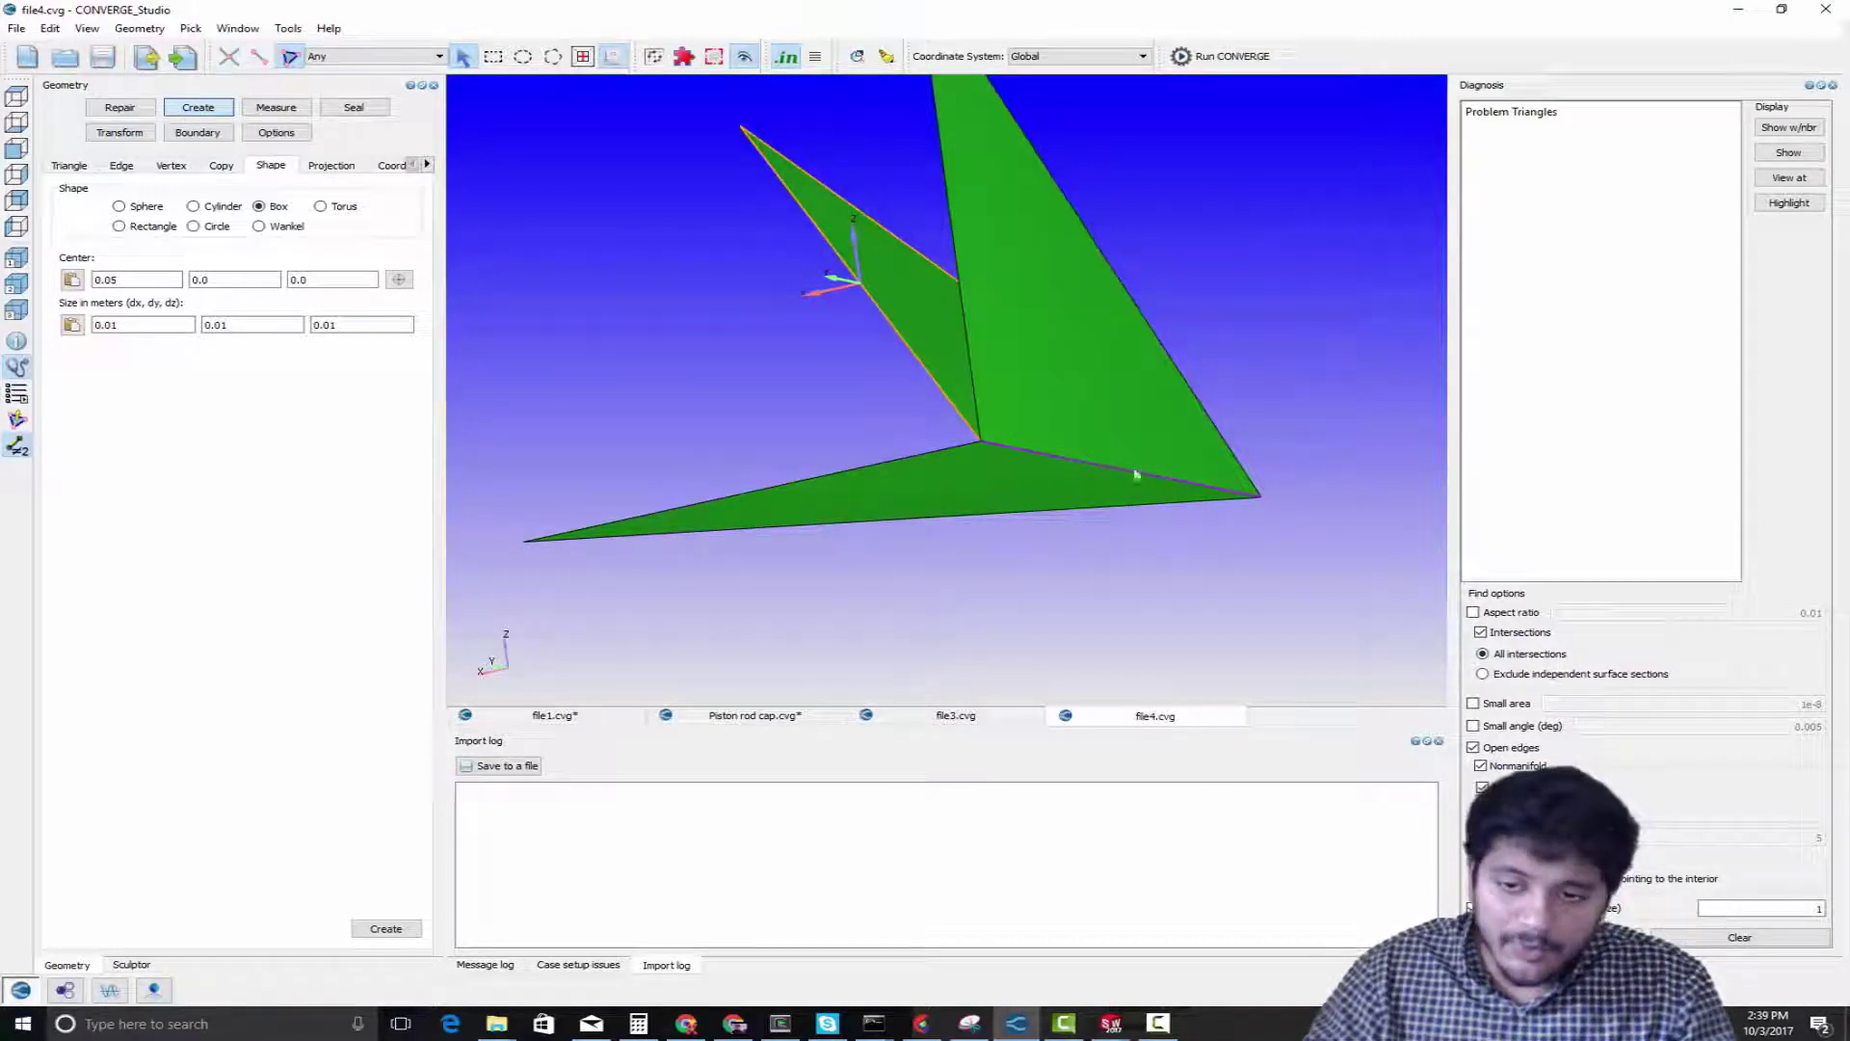
drag(1016, 483, 1070, 418)
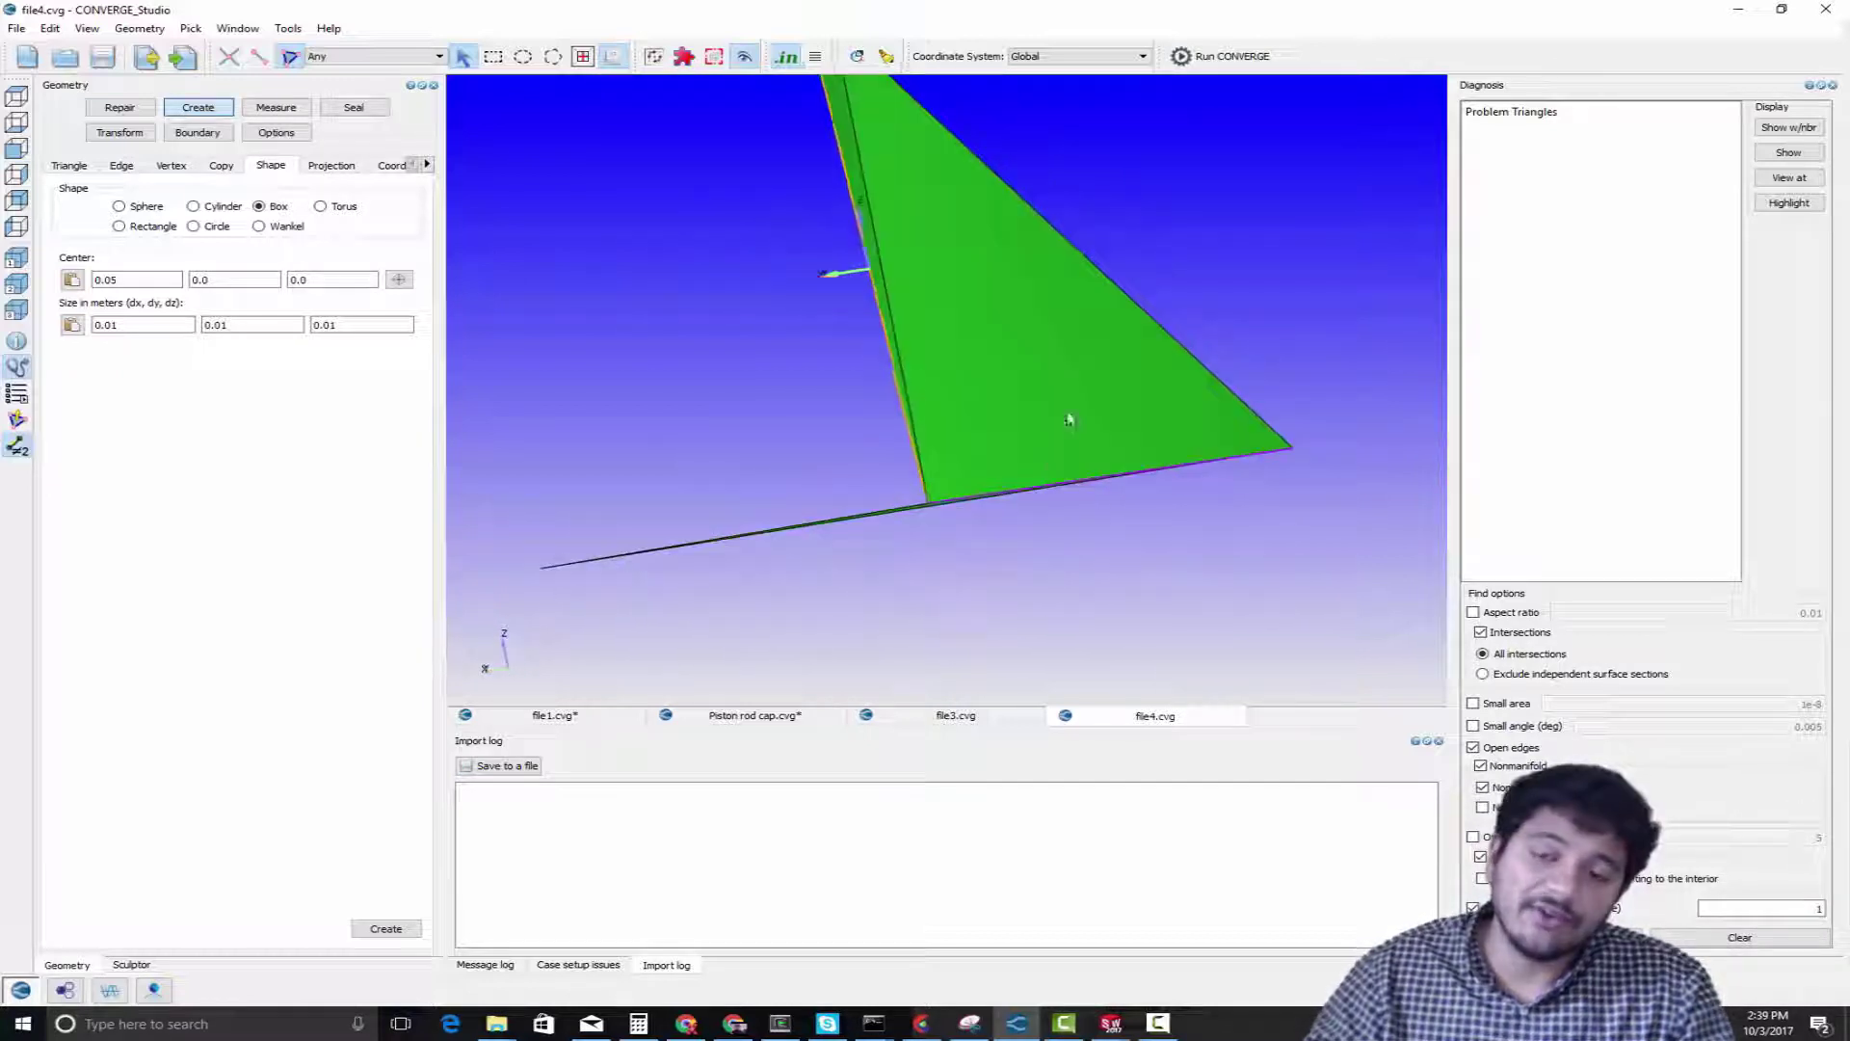
scroll(1021, 536, down, 3)
scroll(1002, 534, down, 3)
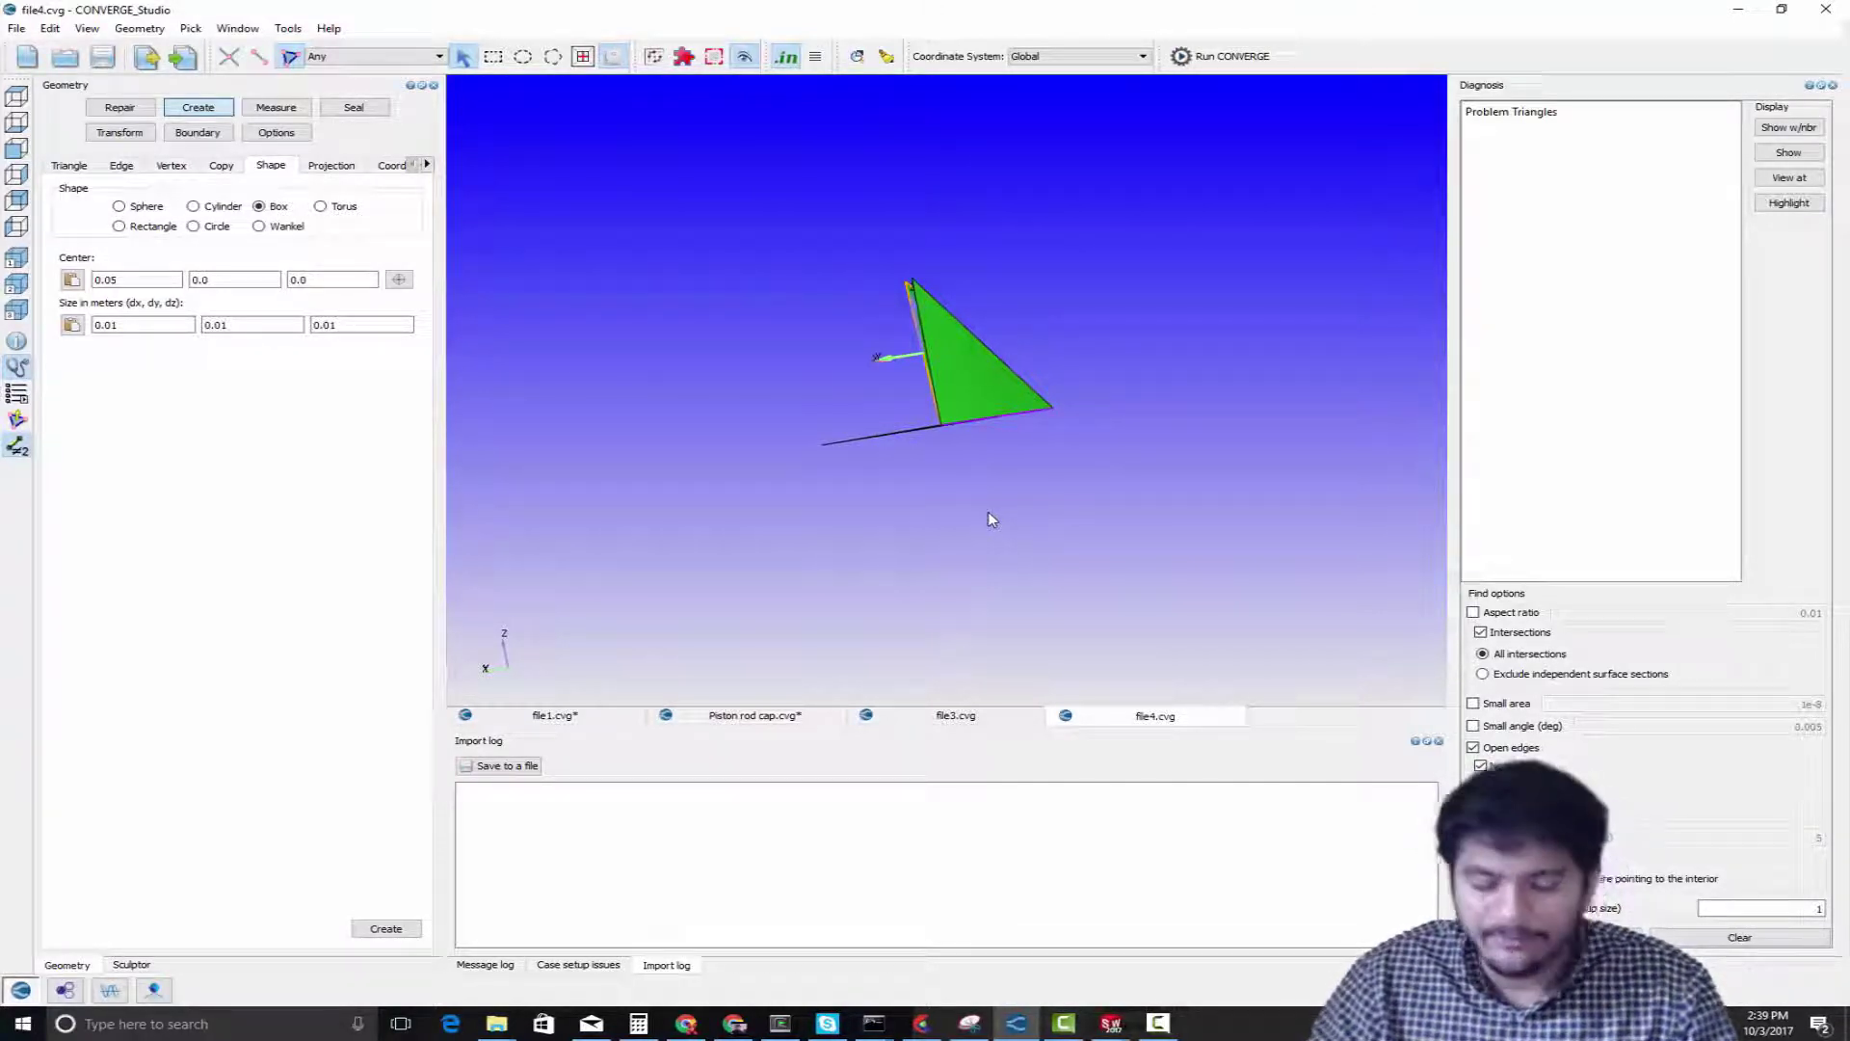
scroll(971, 512, down, 3)
scroll(942, 400, up, 7)
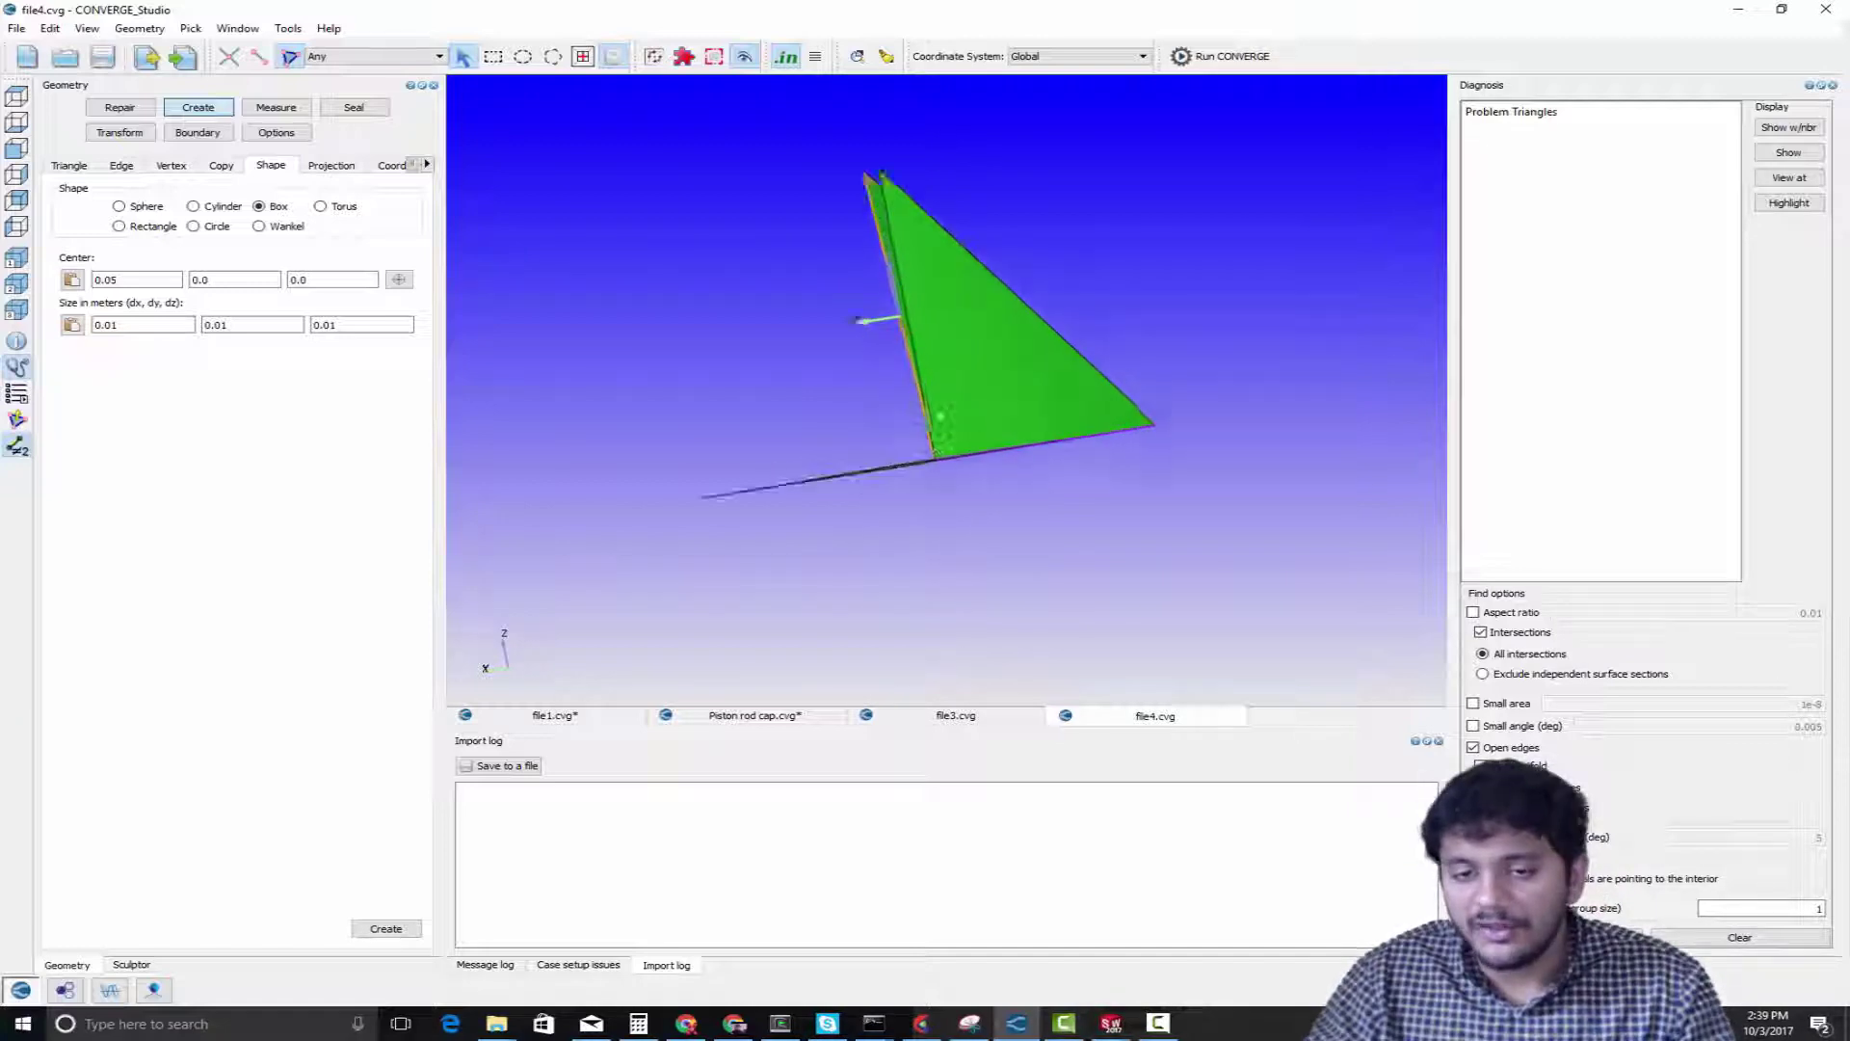
scroll(941, 452, up, 2)
scroll(943, 520, down, 4)
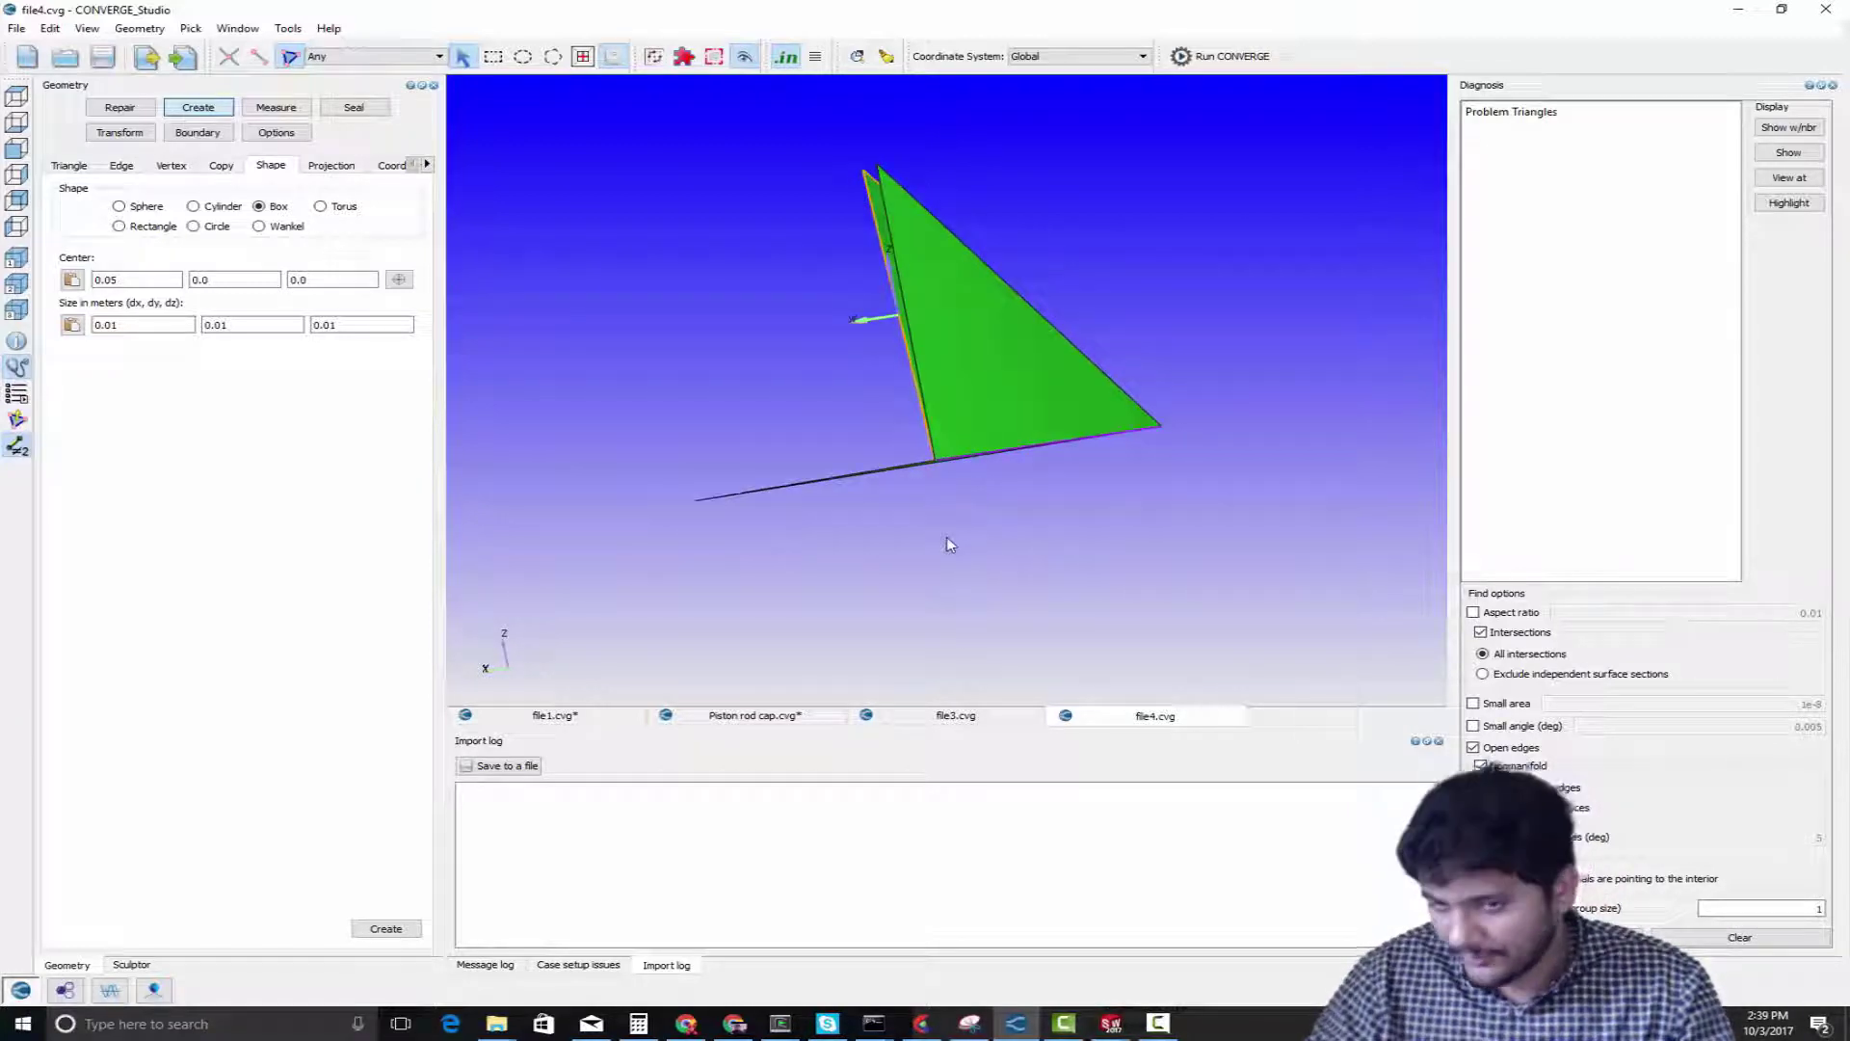
Redisplay the complete box after viewing the isolated triangles
right_click(1203, 352)
click(1212, 369)
middle_drag(1019, 420, 1043, 434)
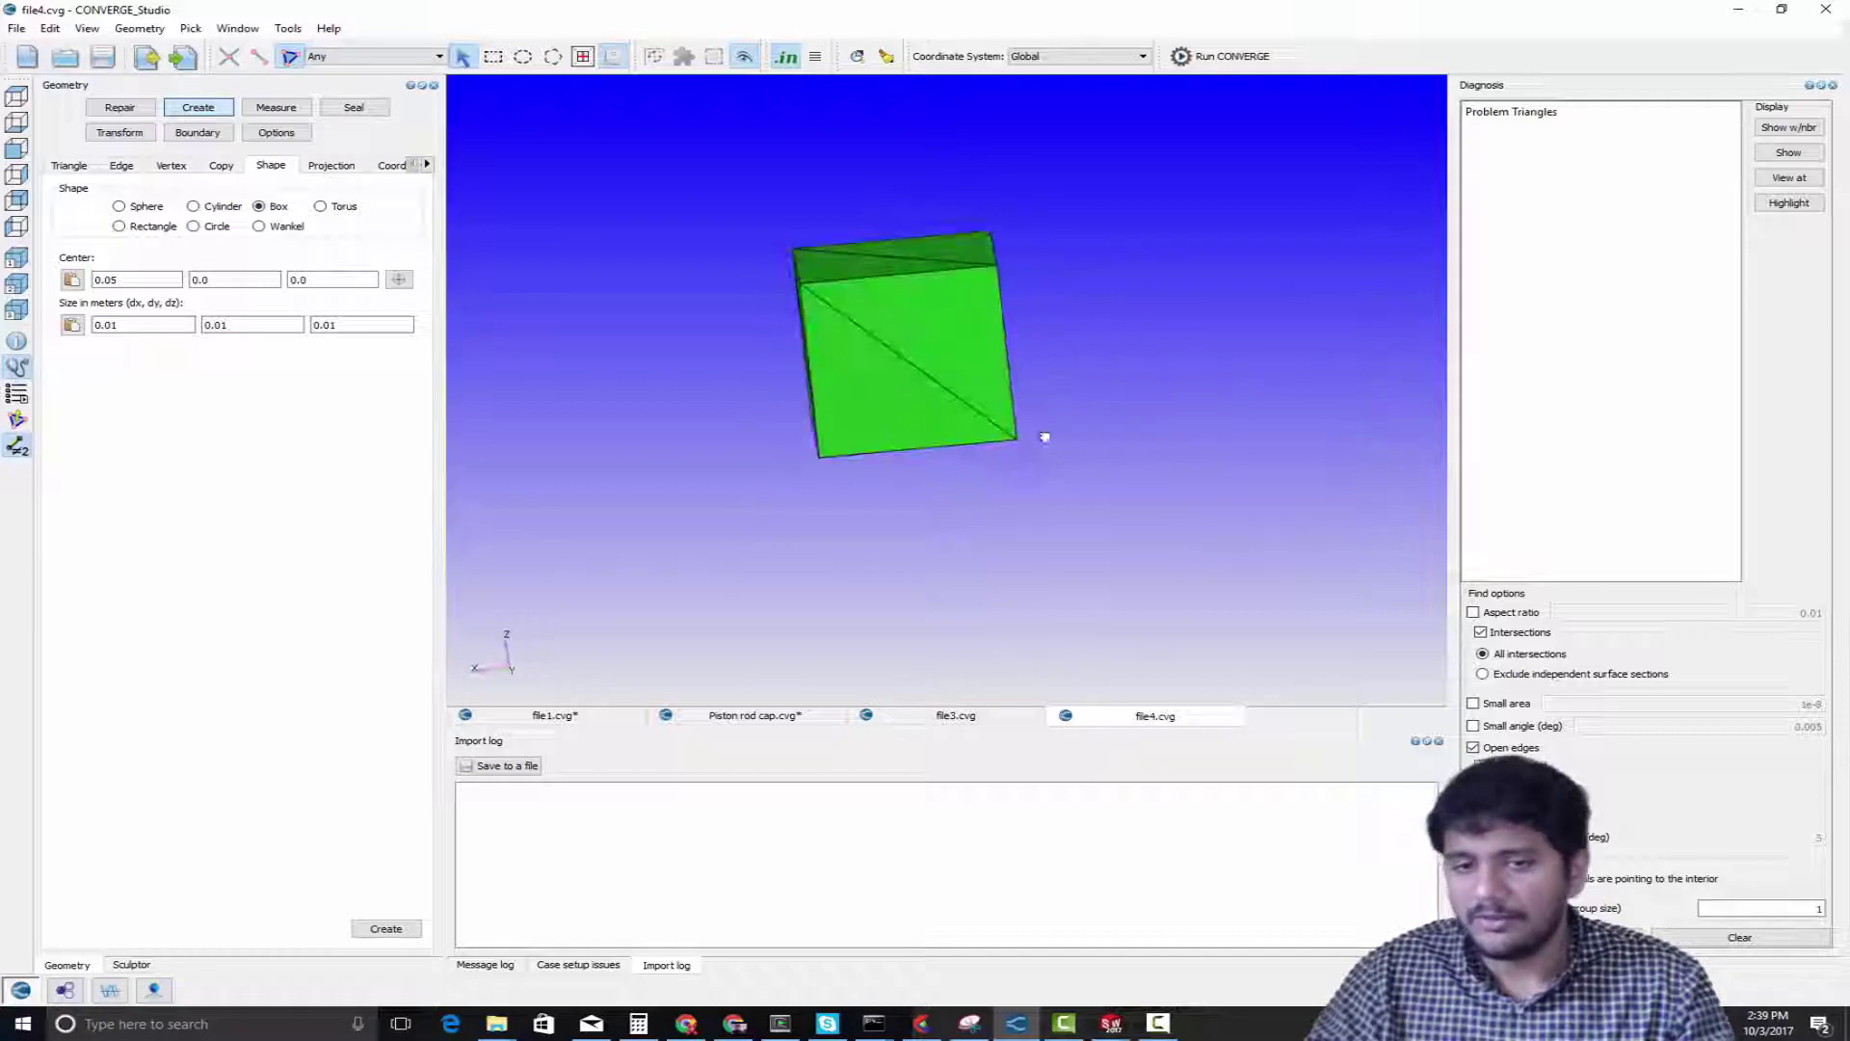
Hide the two triangles of the box face covering the crossing diagonal planes to expose the interior
scroll(1044, 436, down, 5)
scroll(889, 399, up, 1)
scroll(888, 399, up, 3)
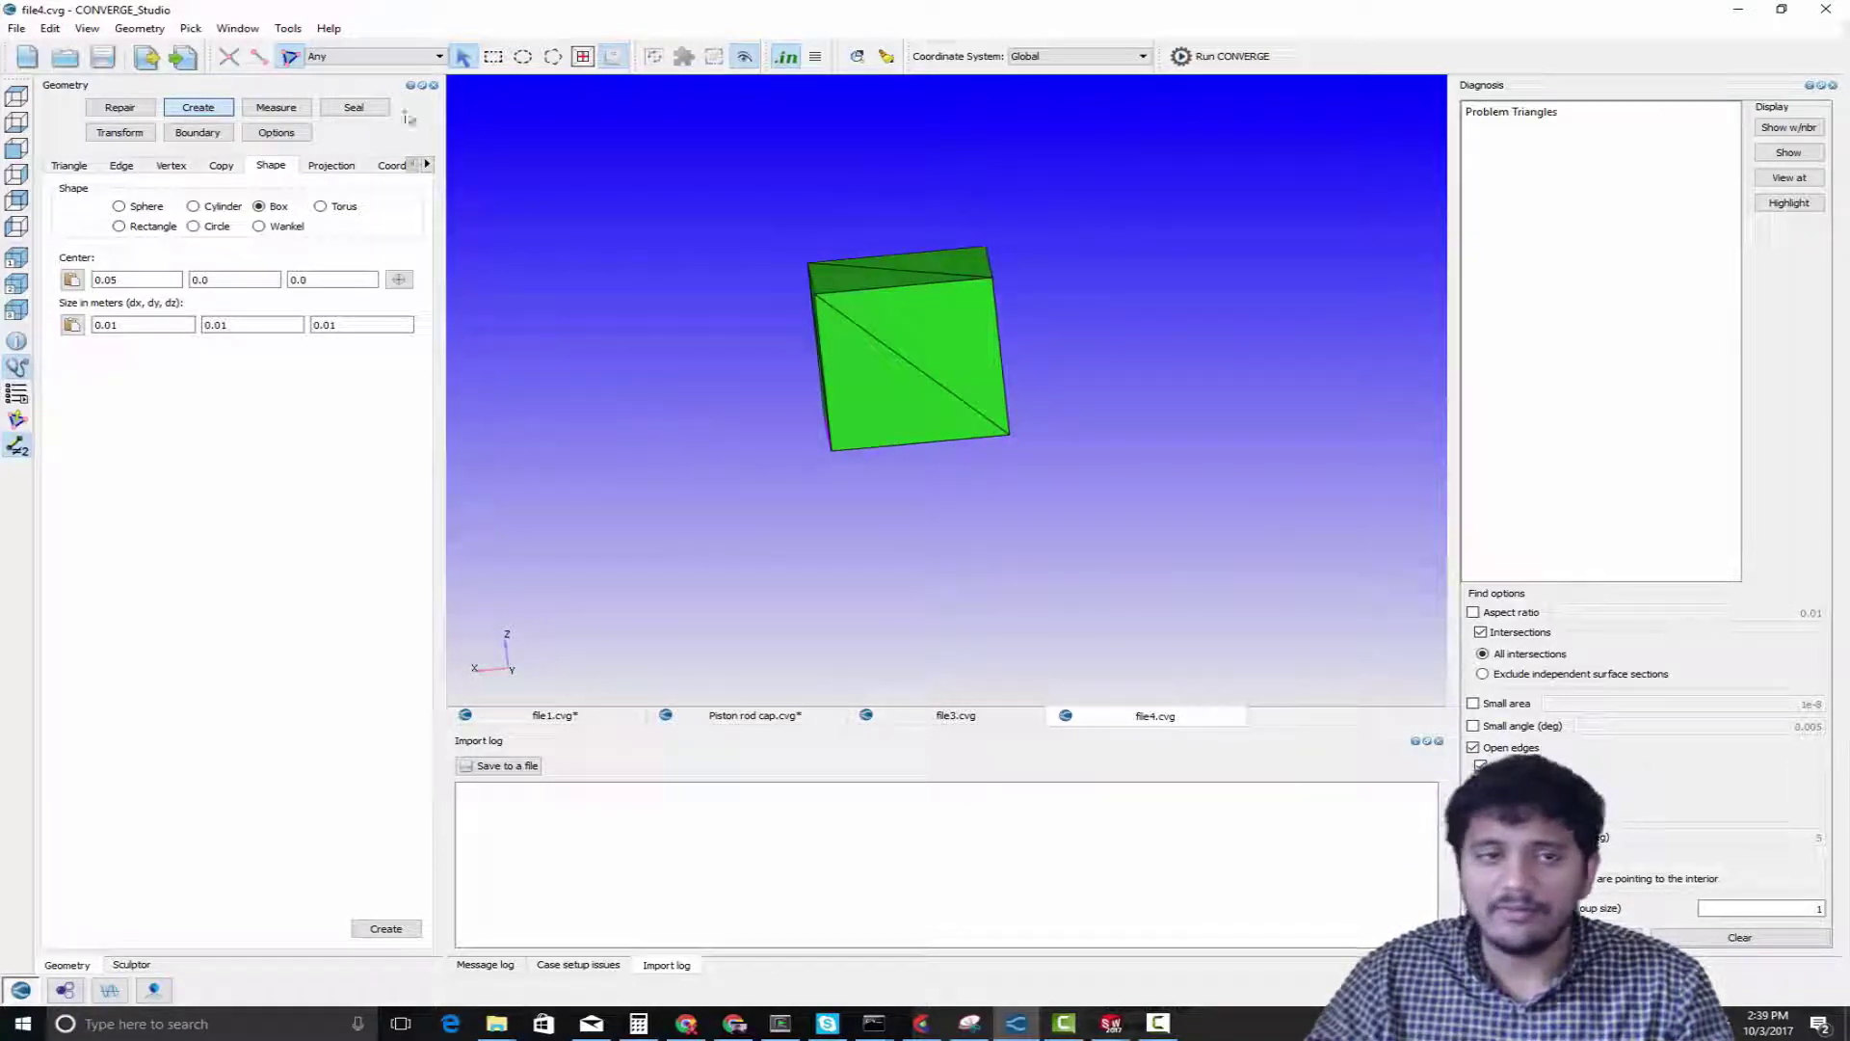
click(901, 349)
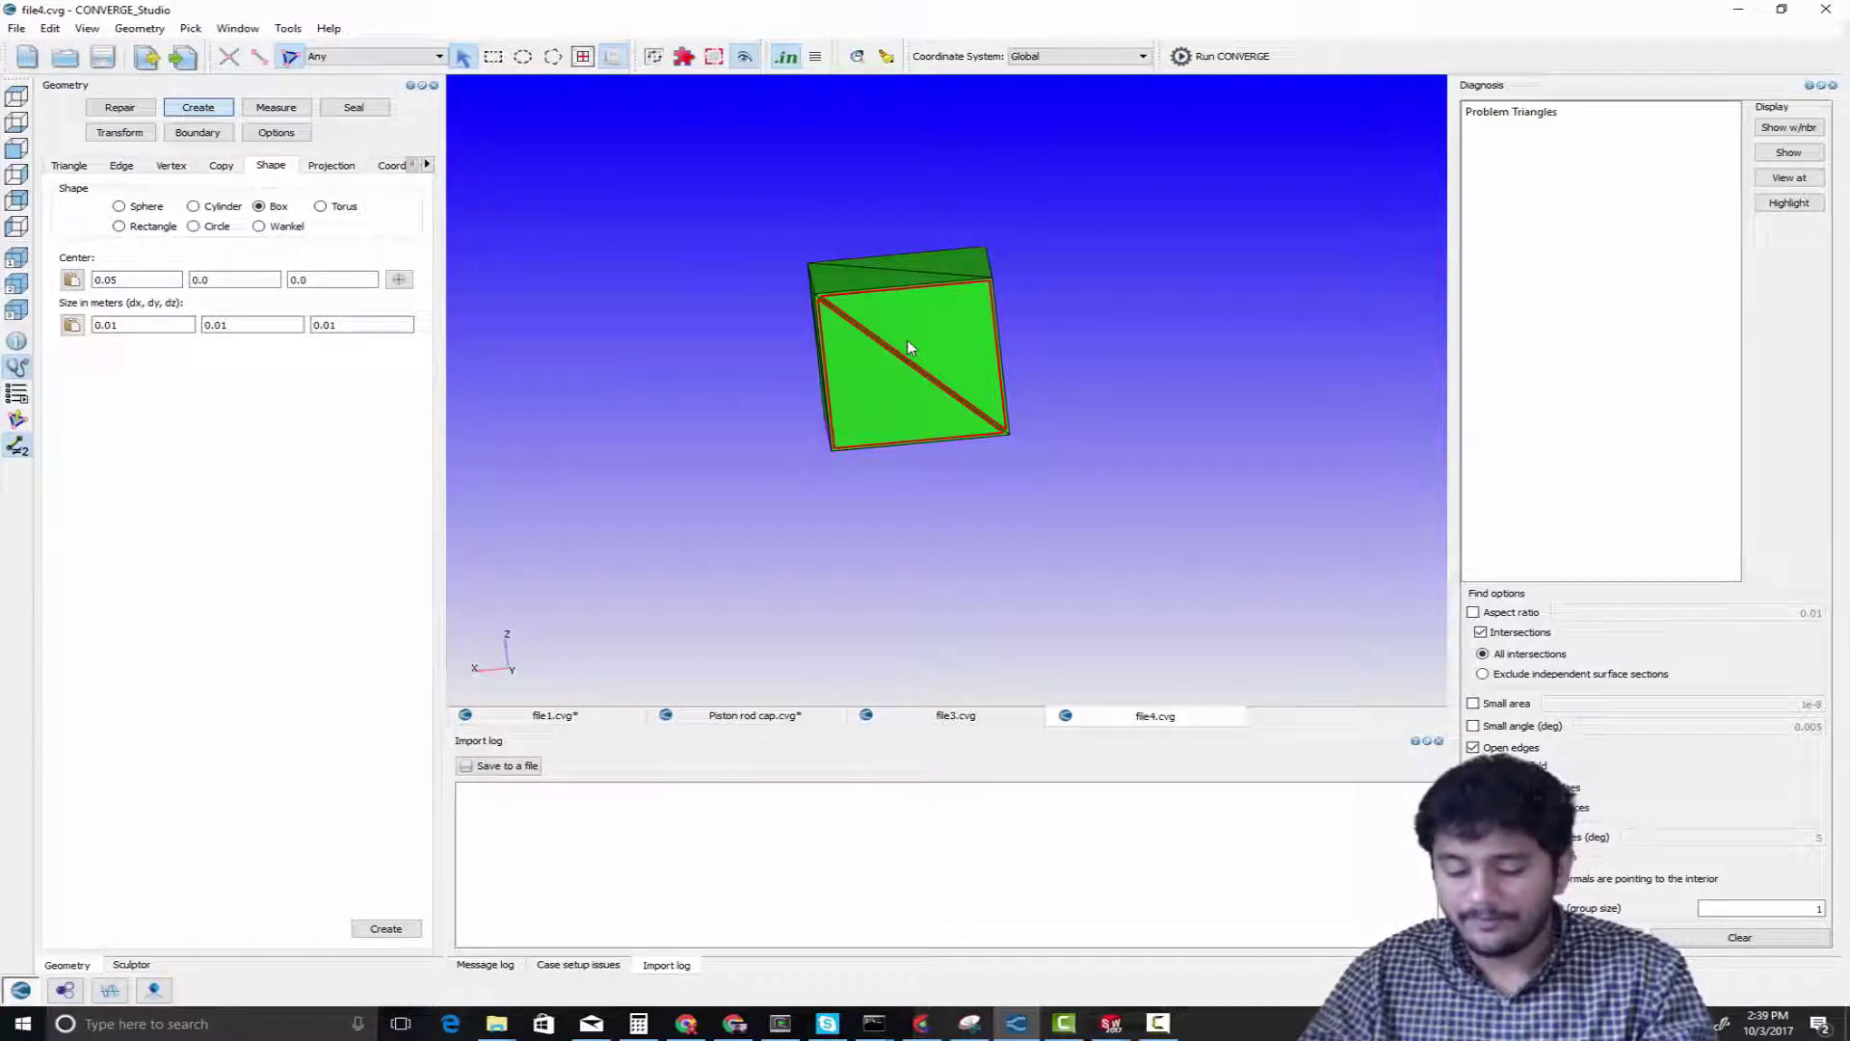
key(Delete)
scroll(911, 370, up, 3)
middle_drag(896, 361, 908, 292)
right_drag(909, 293, 937, 376)
mouse_move(938, 376)
middle_down()
mouse_move(897, 369)
mouse_move(926, 359)
middle_up()
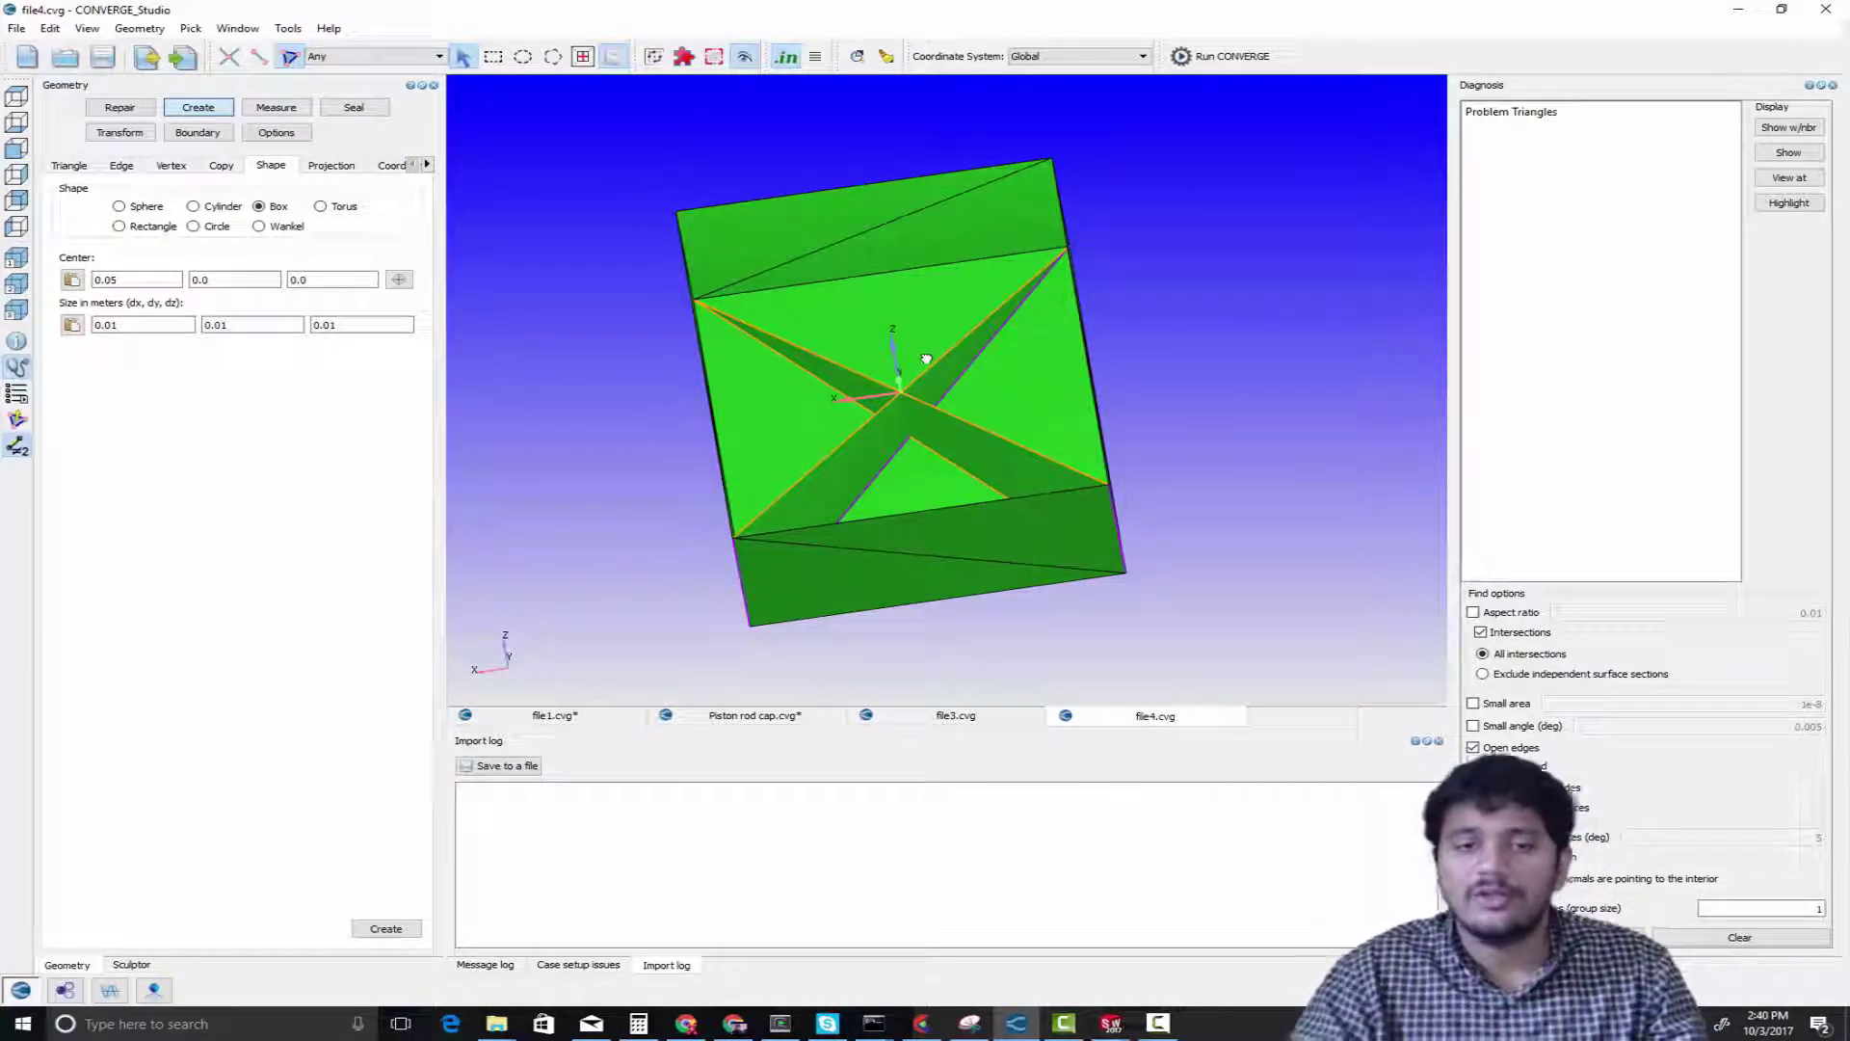
Isolate the two intersecting diagonal planes inside the box and examine their crossing from another angle
scroll(1003, 384, up, 2)
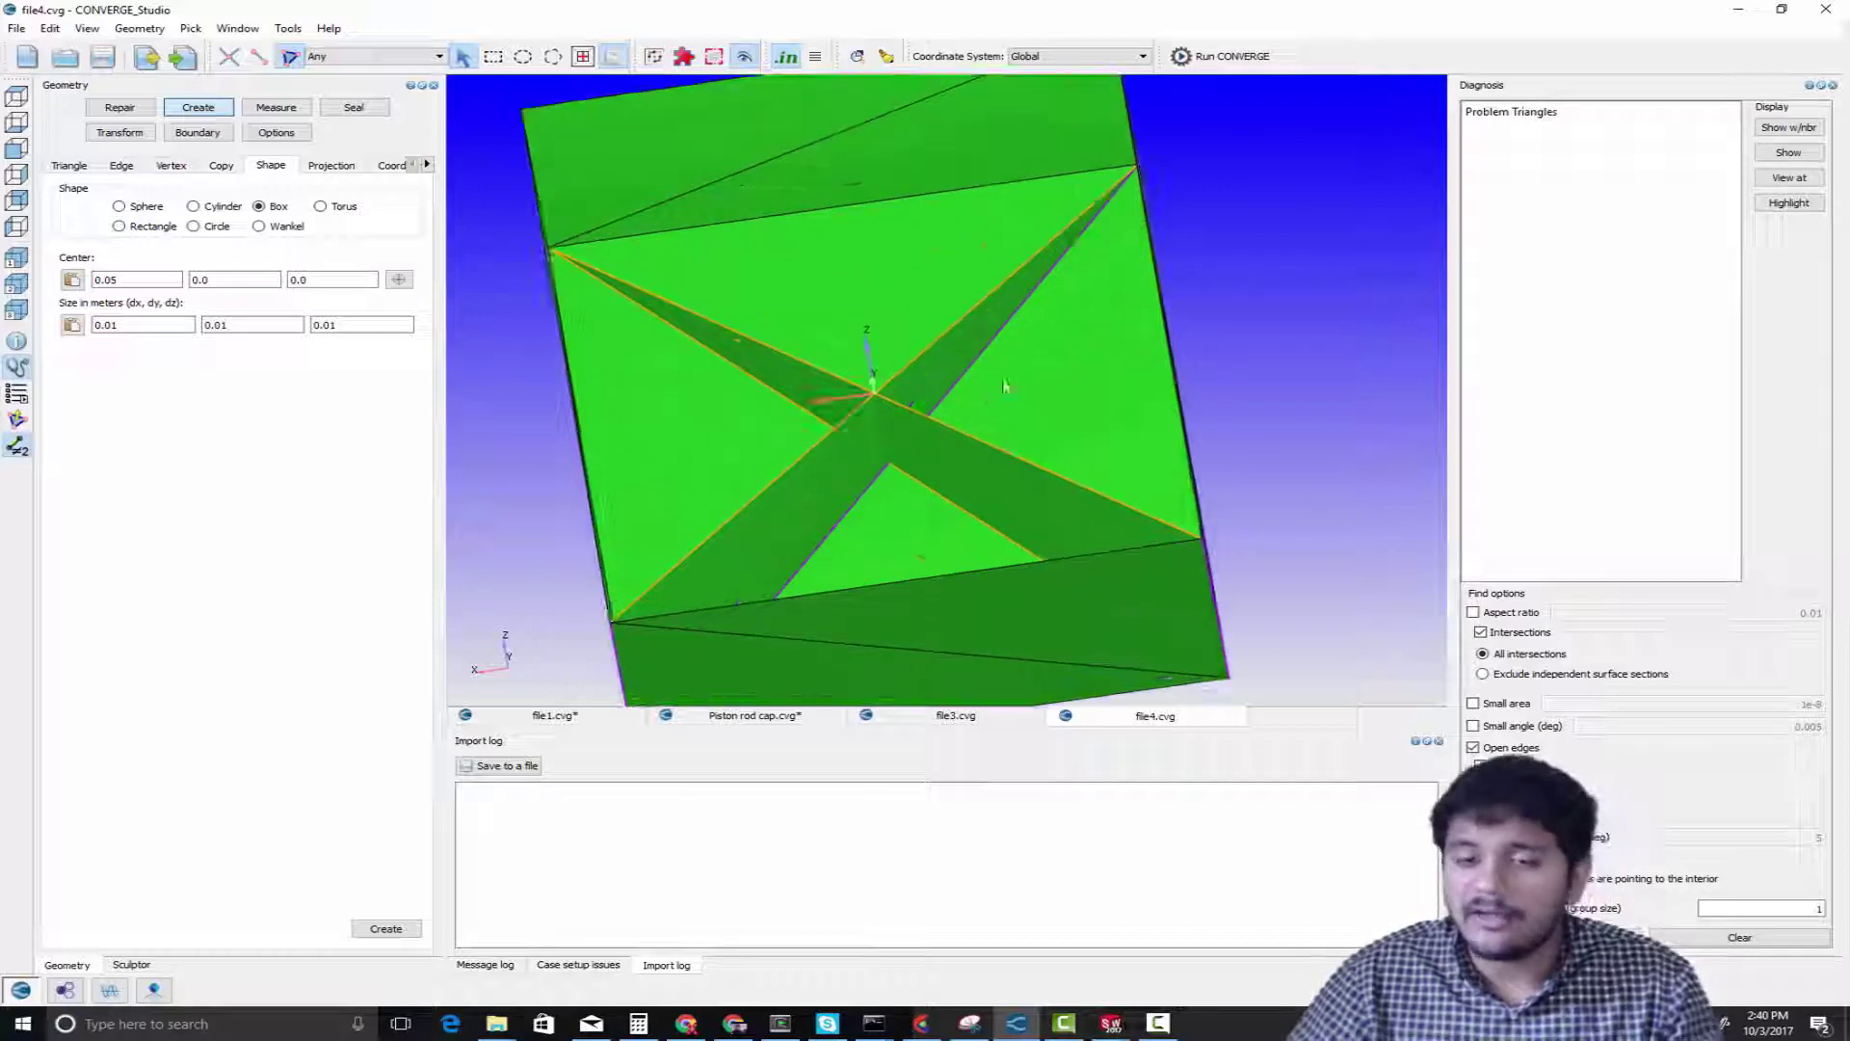
scroll(910, 439, up, 3)
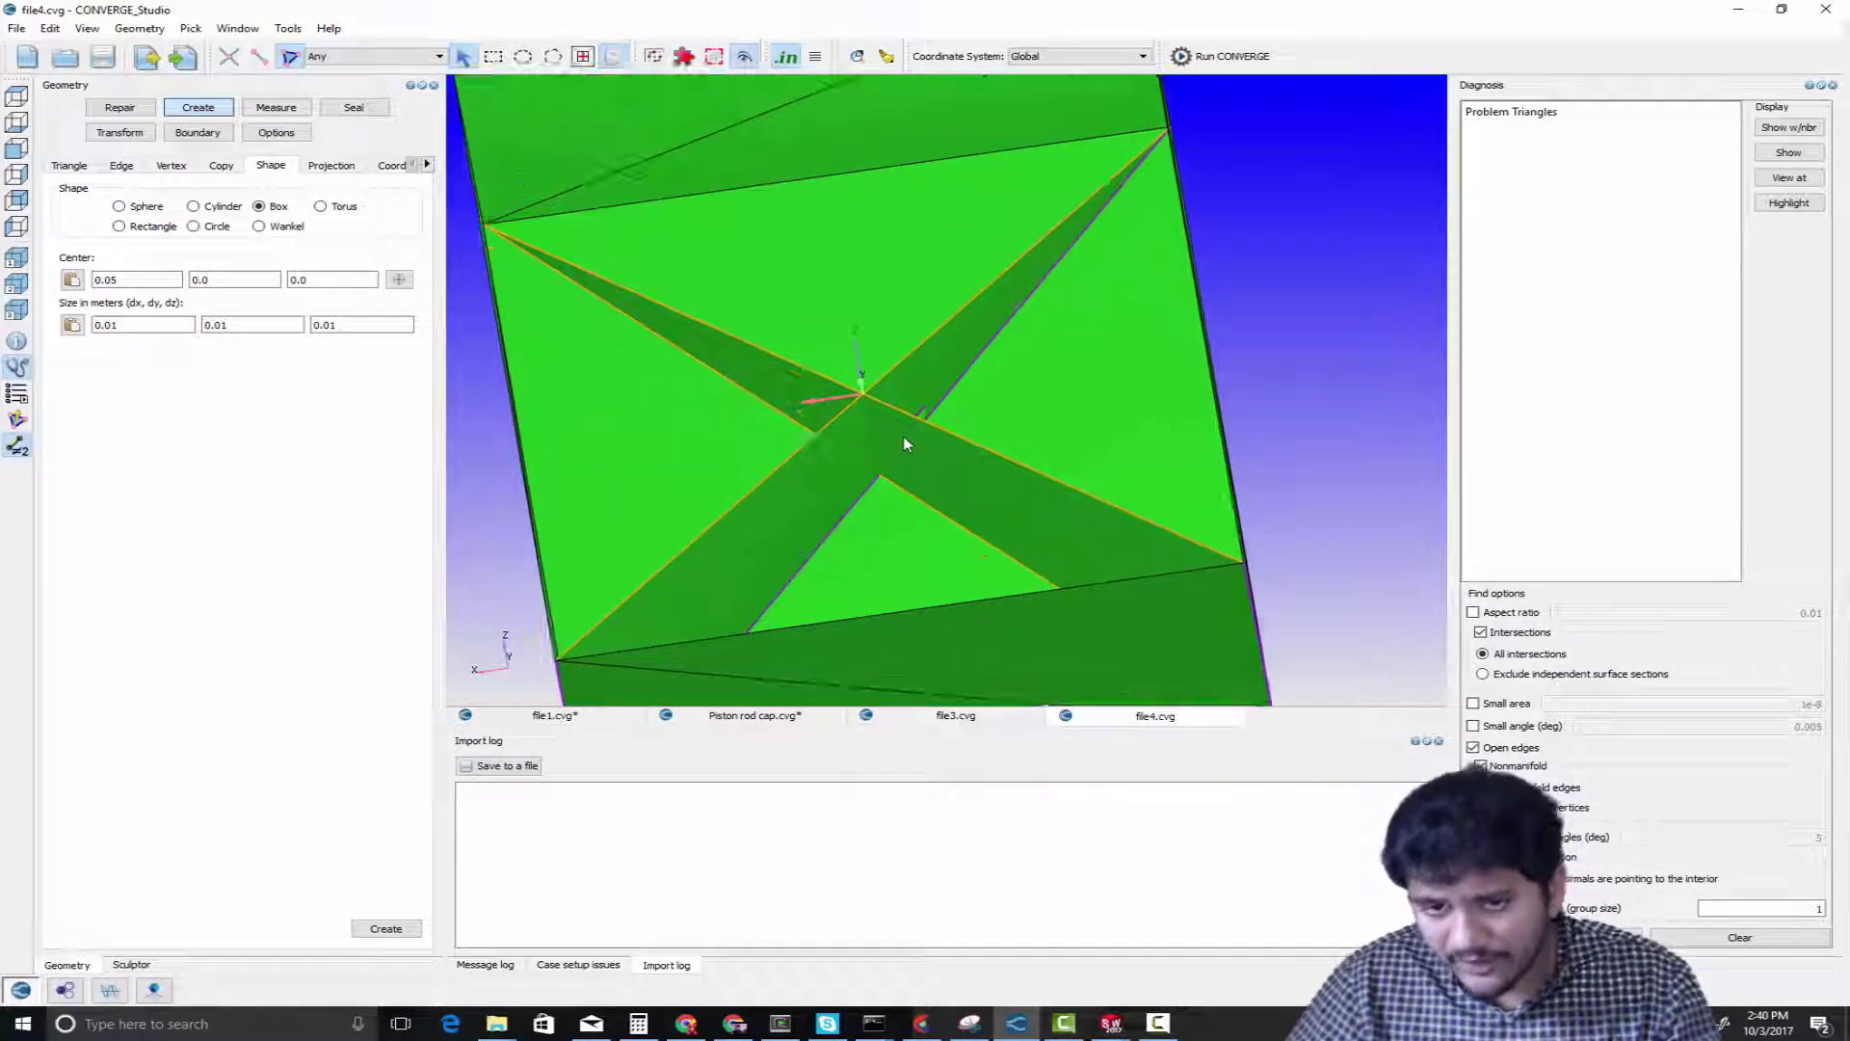
scroll(903, 439, down, 6)
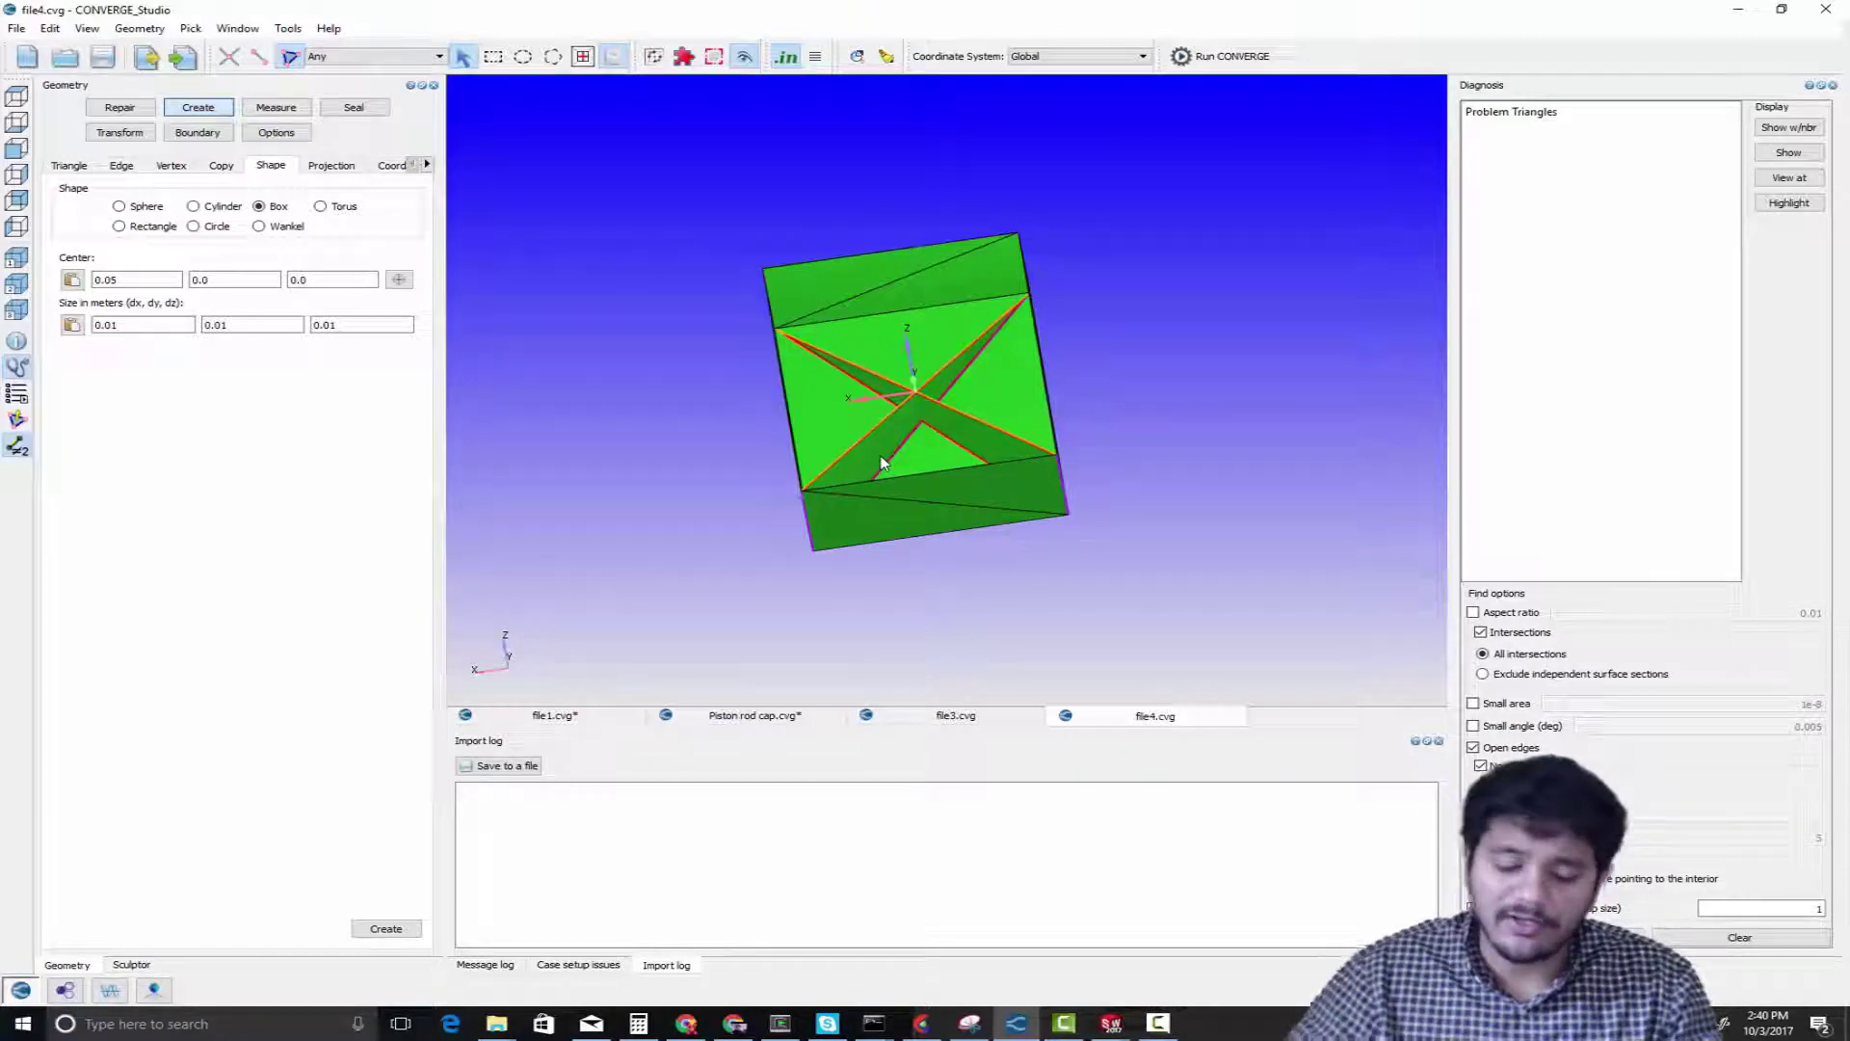
key(ctrl+z)
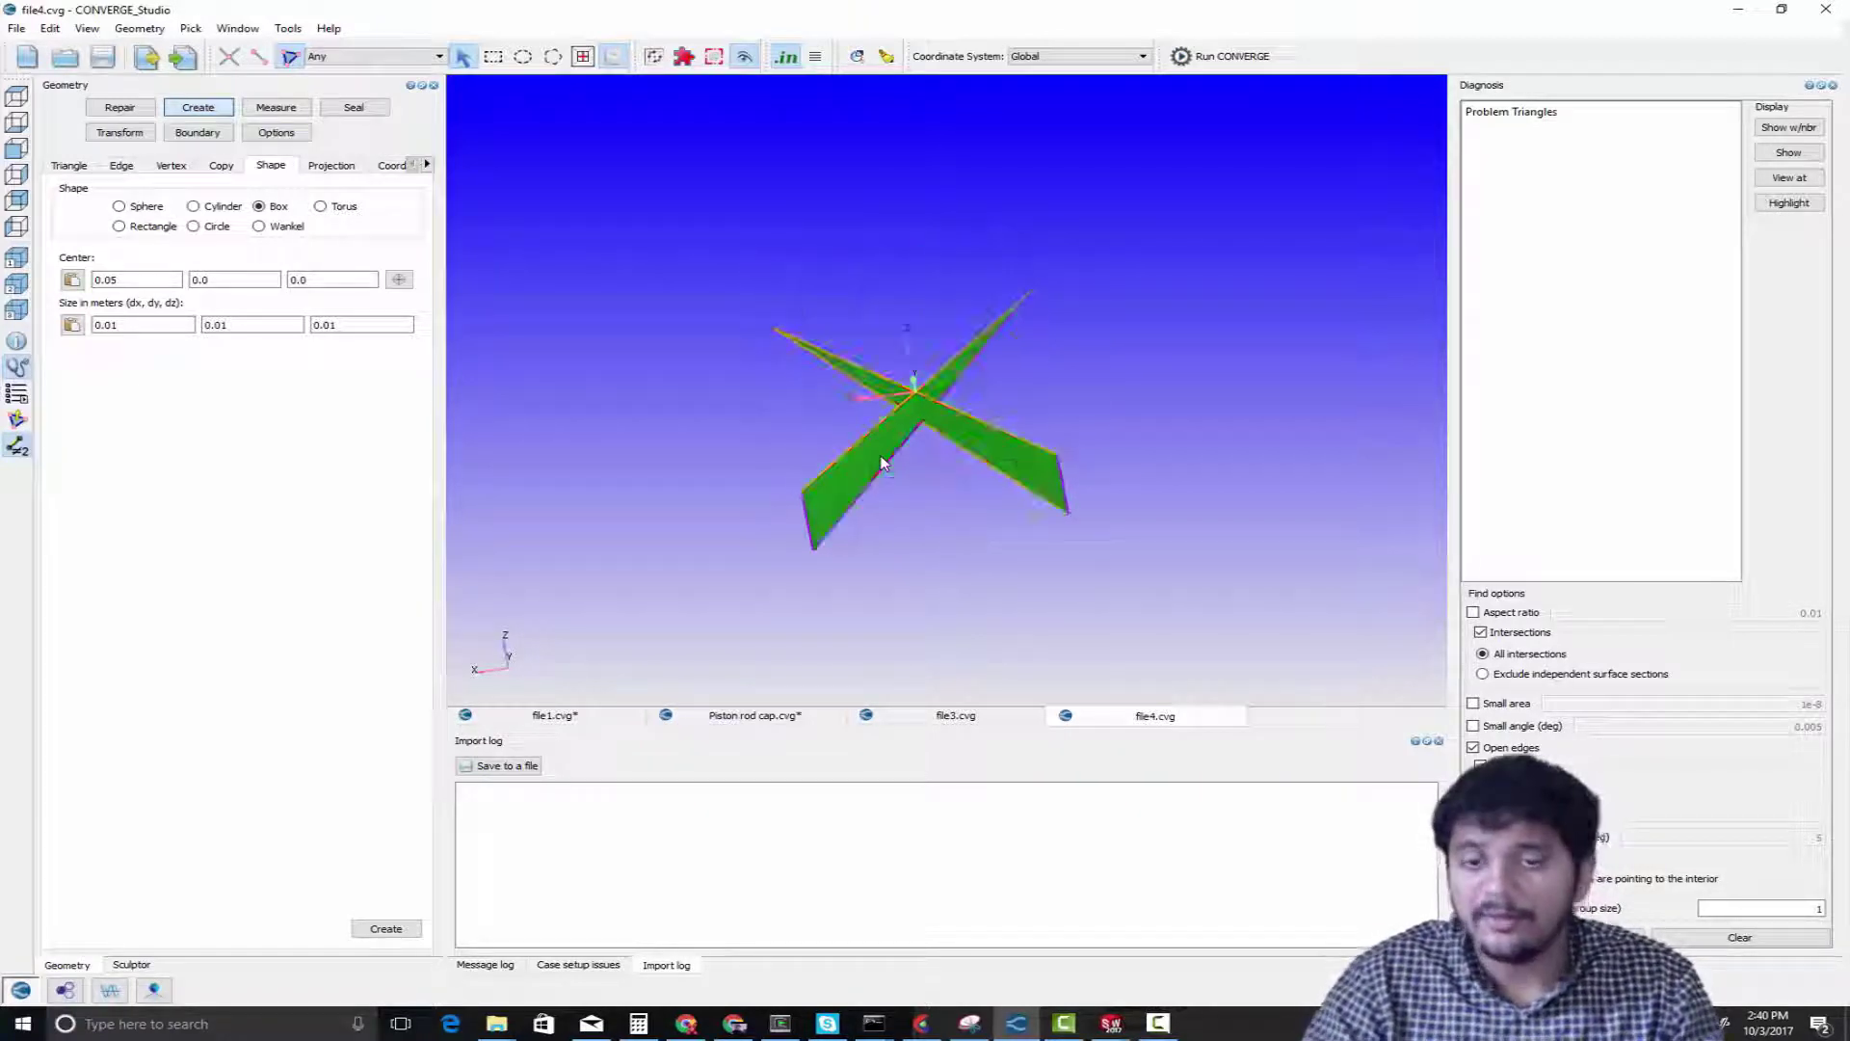
drag(879, 455, 991, 458)
scroll(992, 458, up, 4)
middle_drag(833, 443, 961, 344)
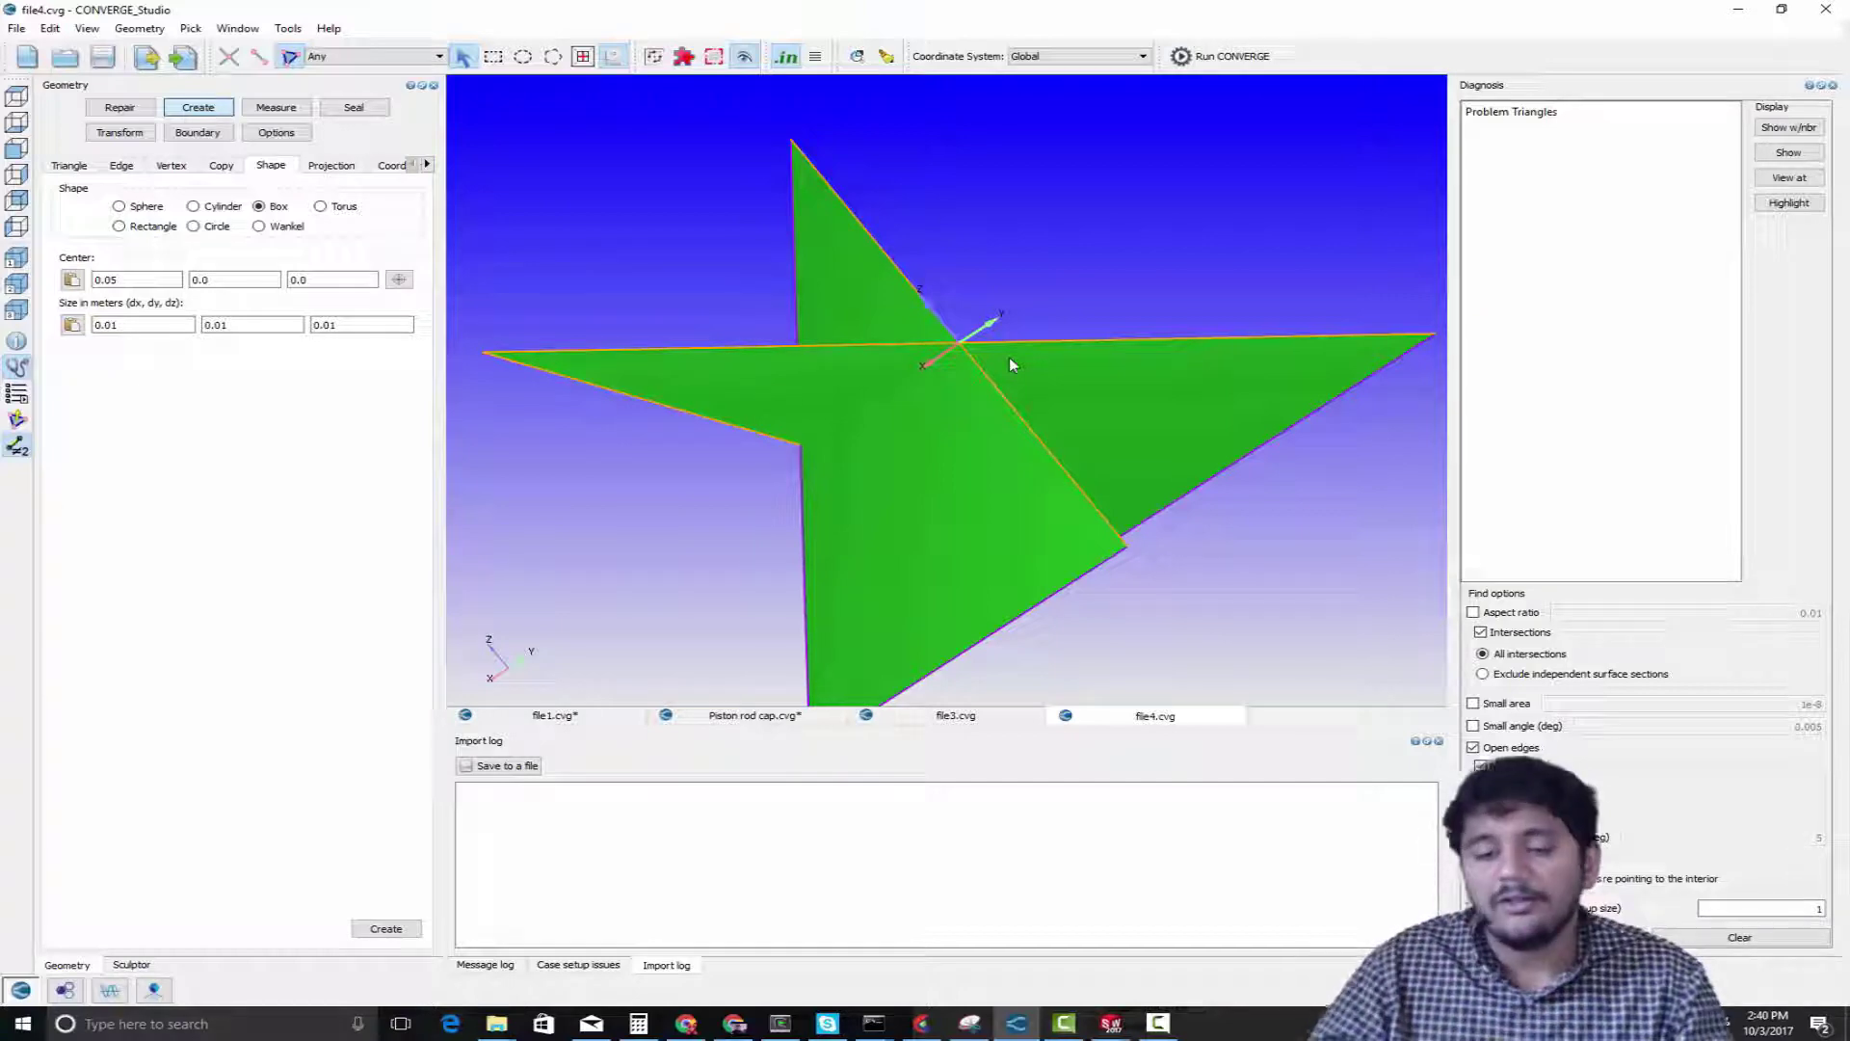
Switch to the XT500 piston assembly in SOLIDWORKS and inspect the piston and its rings up close from the side
click(1110, 1023)
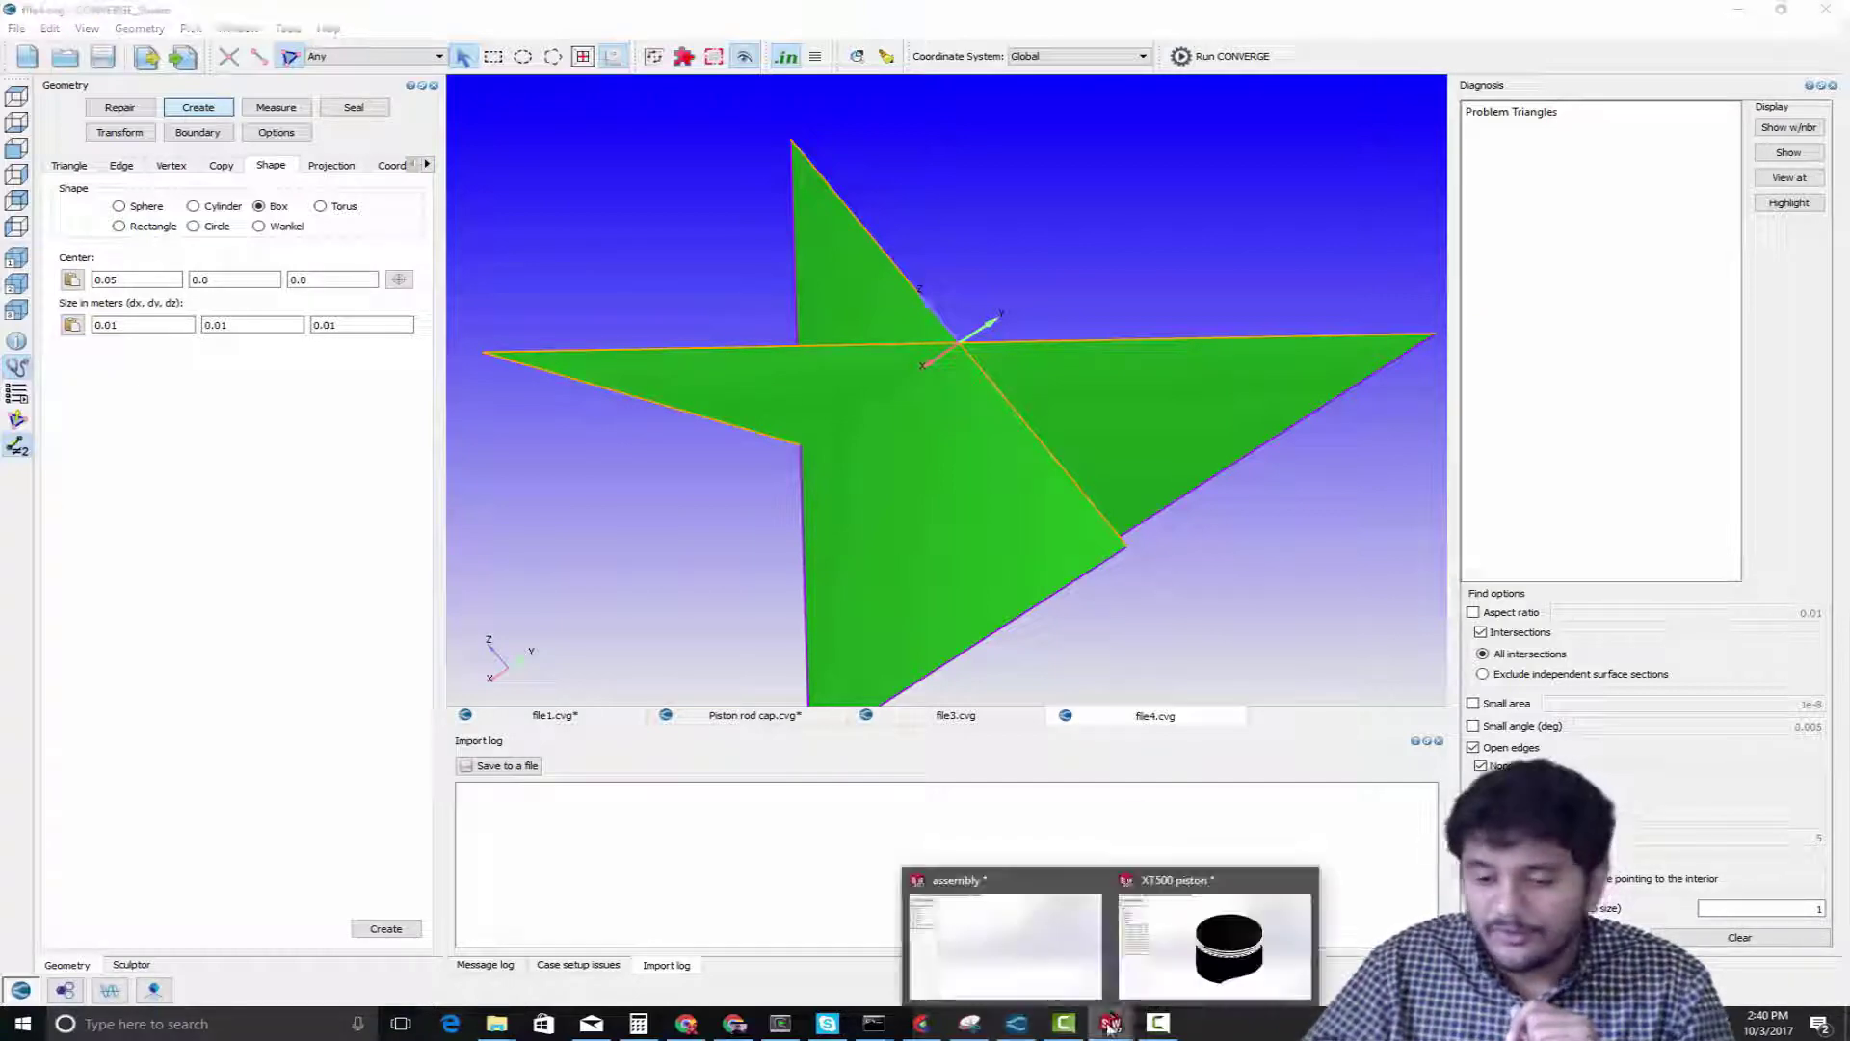
click(1146, 968)
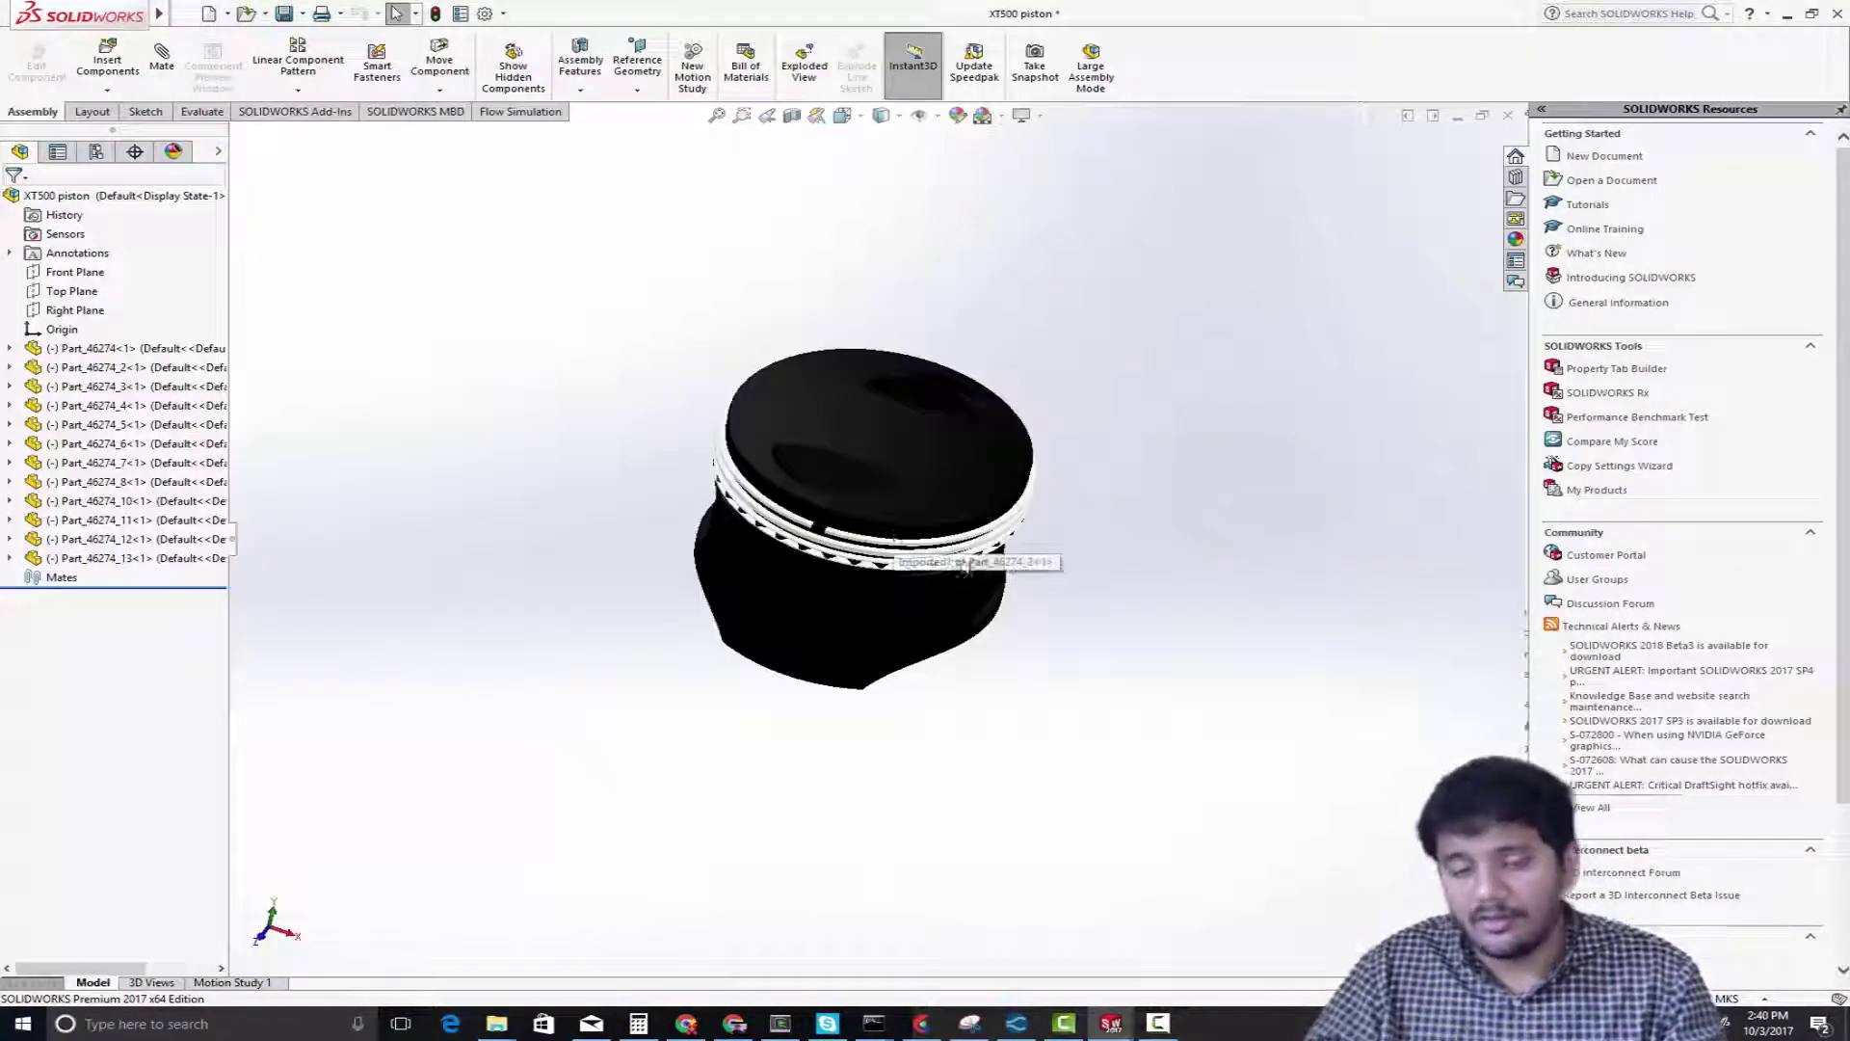
scroll(977, 566, down, 4)
middle_drag(1100, 615, 1162, 531)
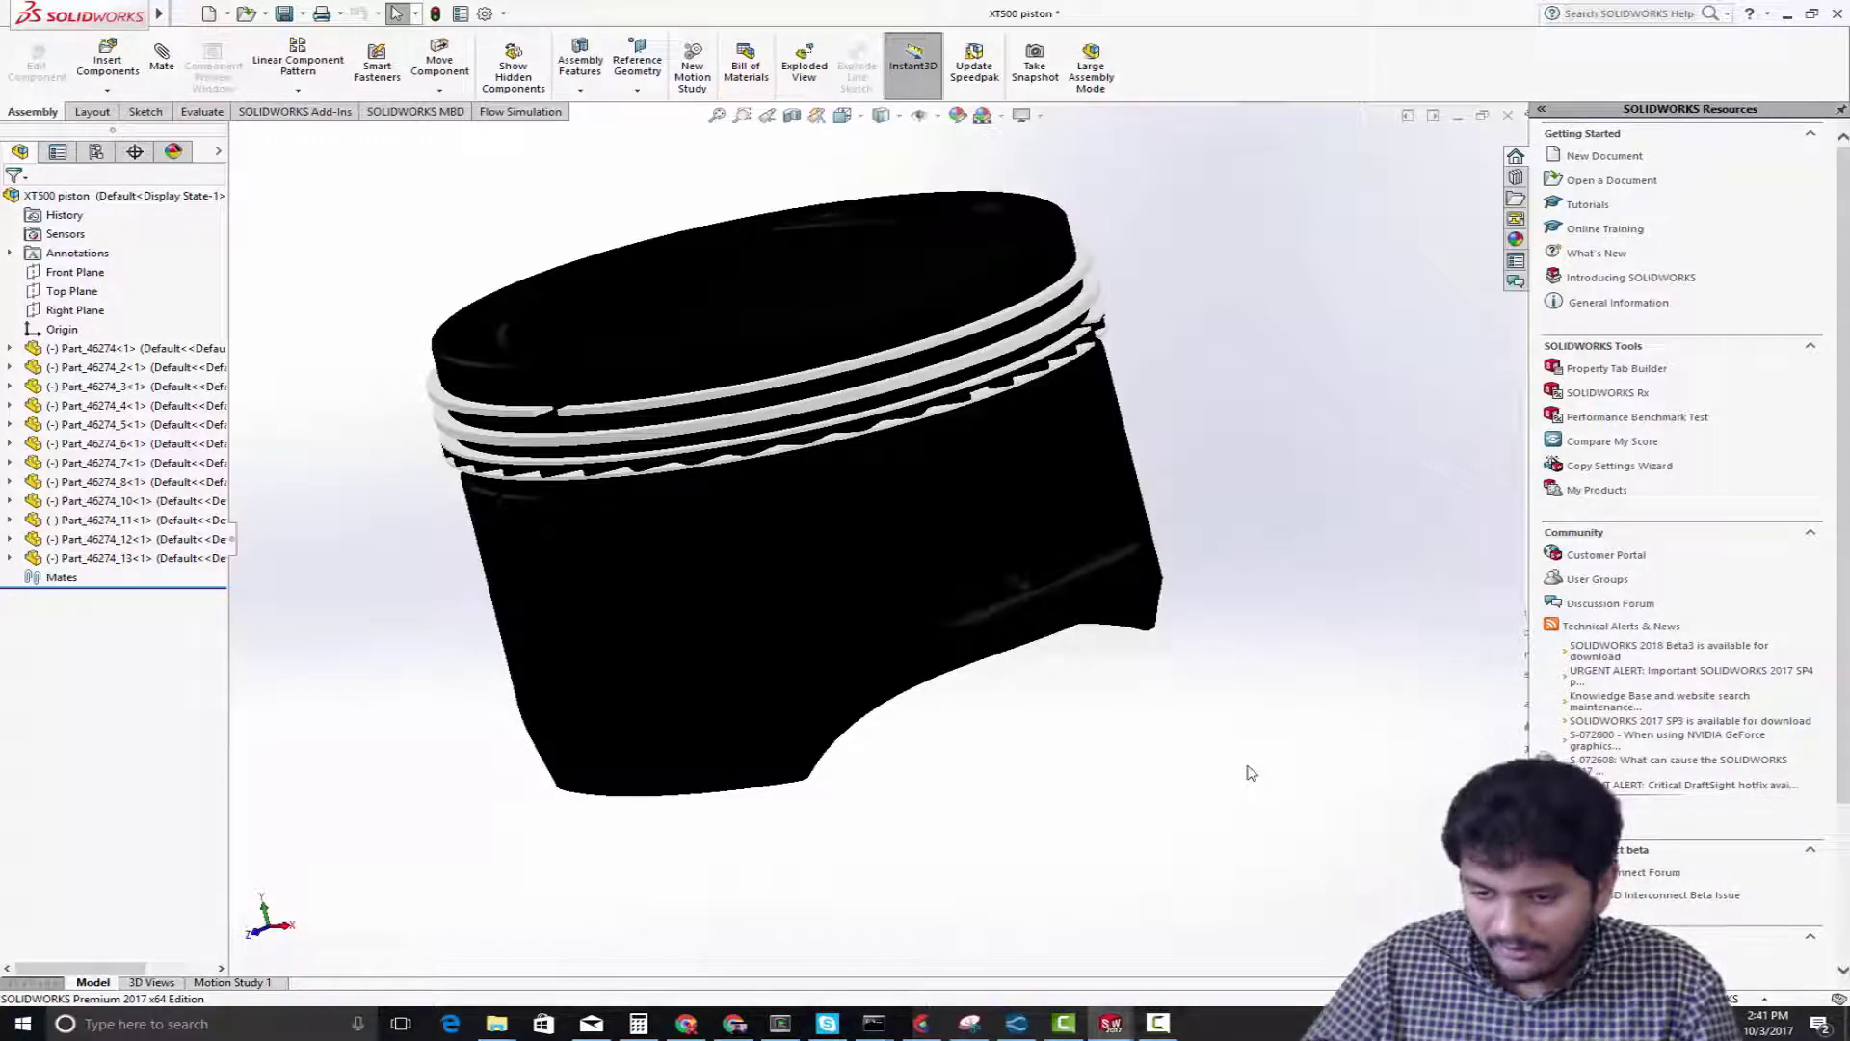
Switch back to CONVERGE Studio and examine the two isolated crossing triangles from another angle
click(1015, 1029)
scroll(985, 497, down, 5)
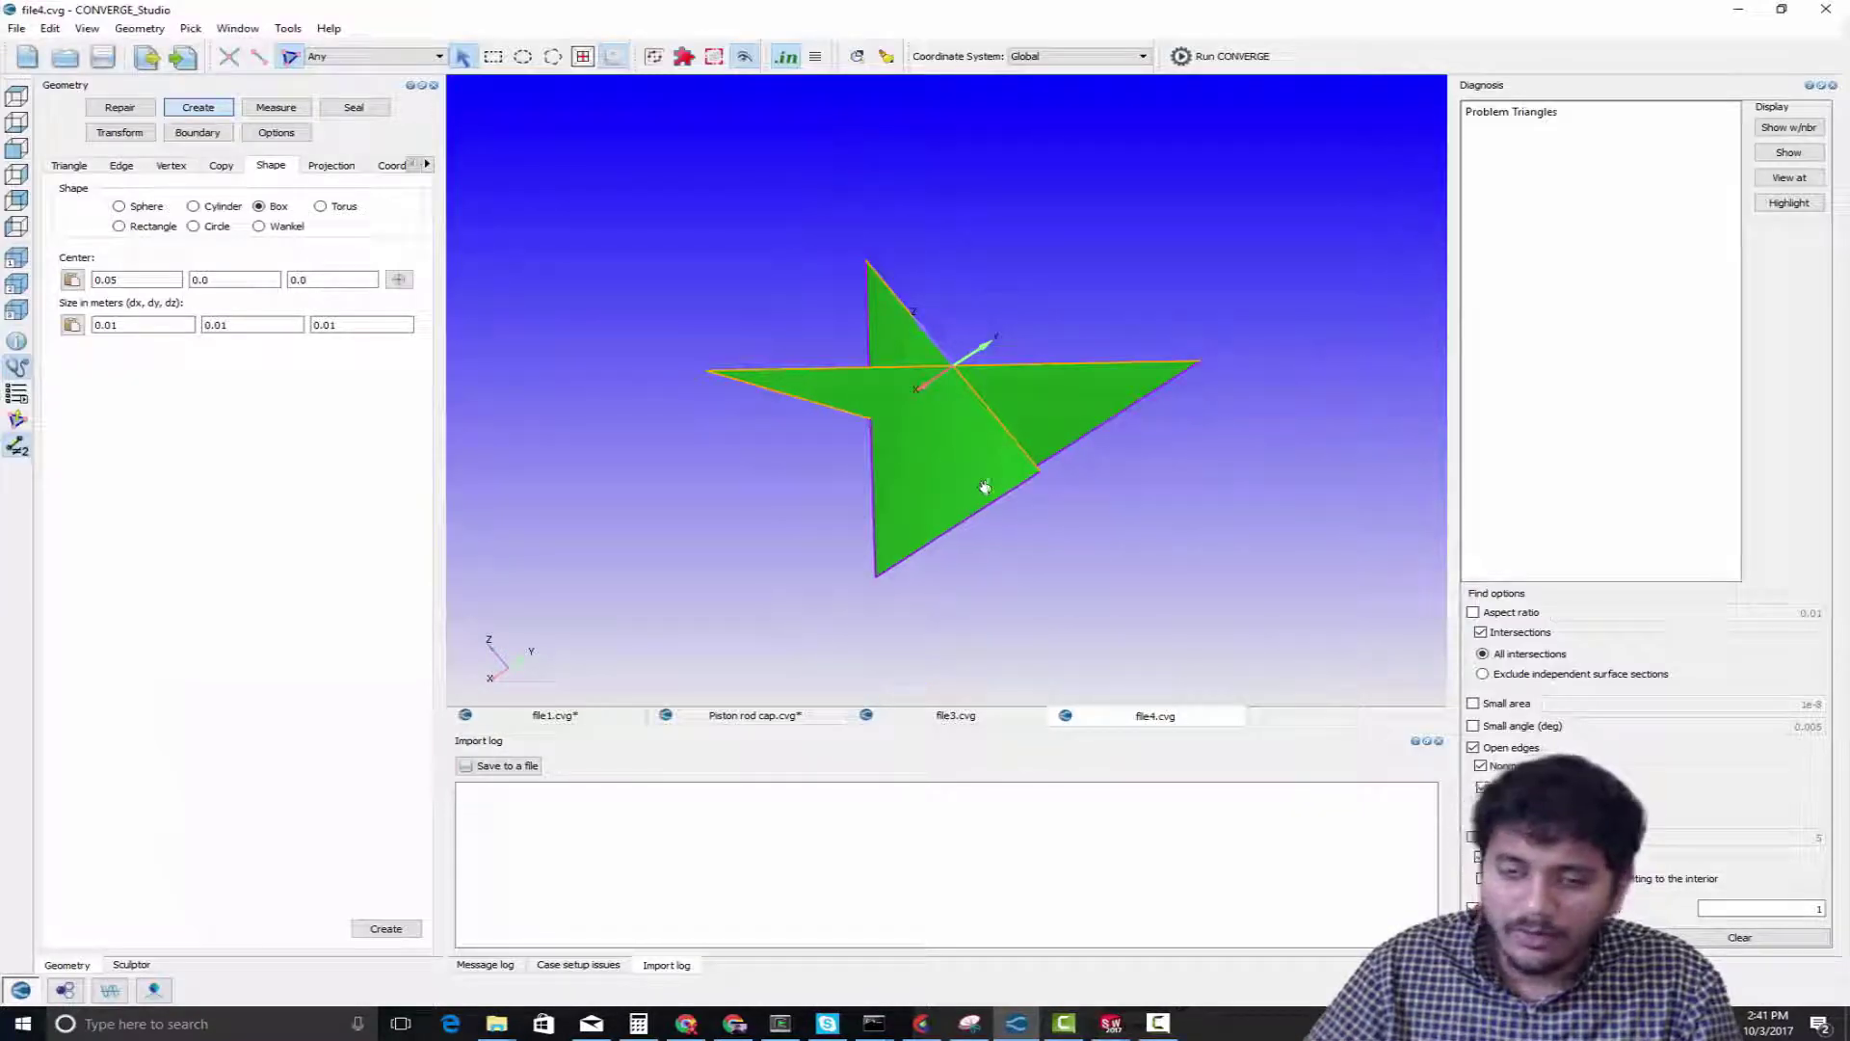
drag(982, 491, 1082, 487)
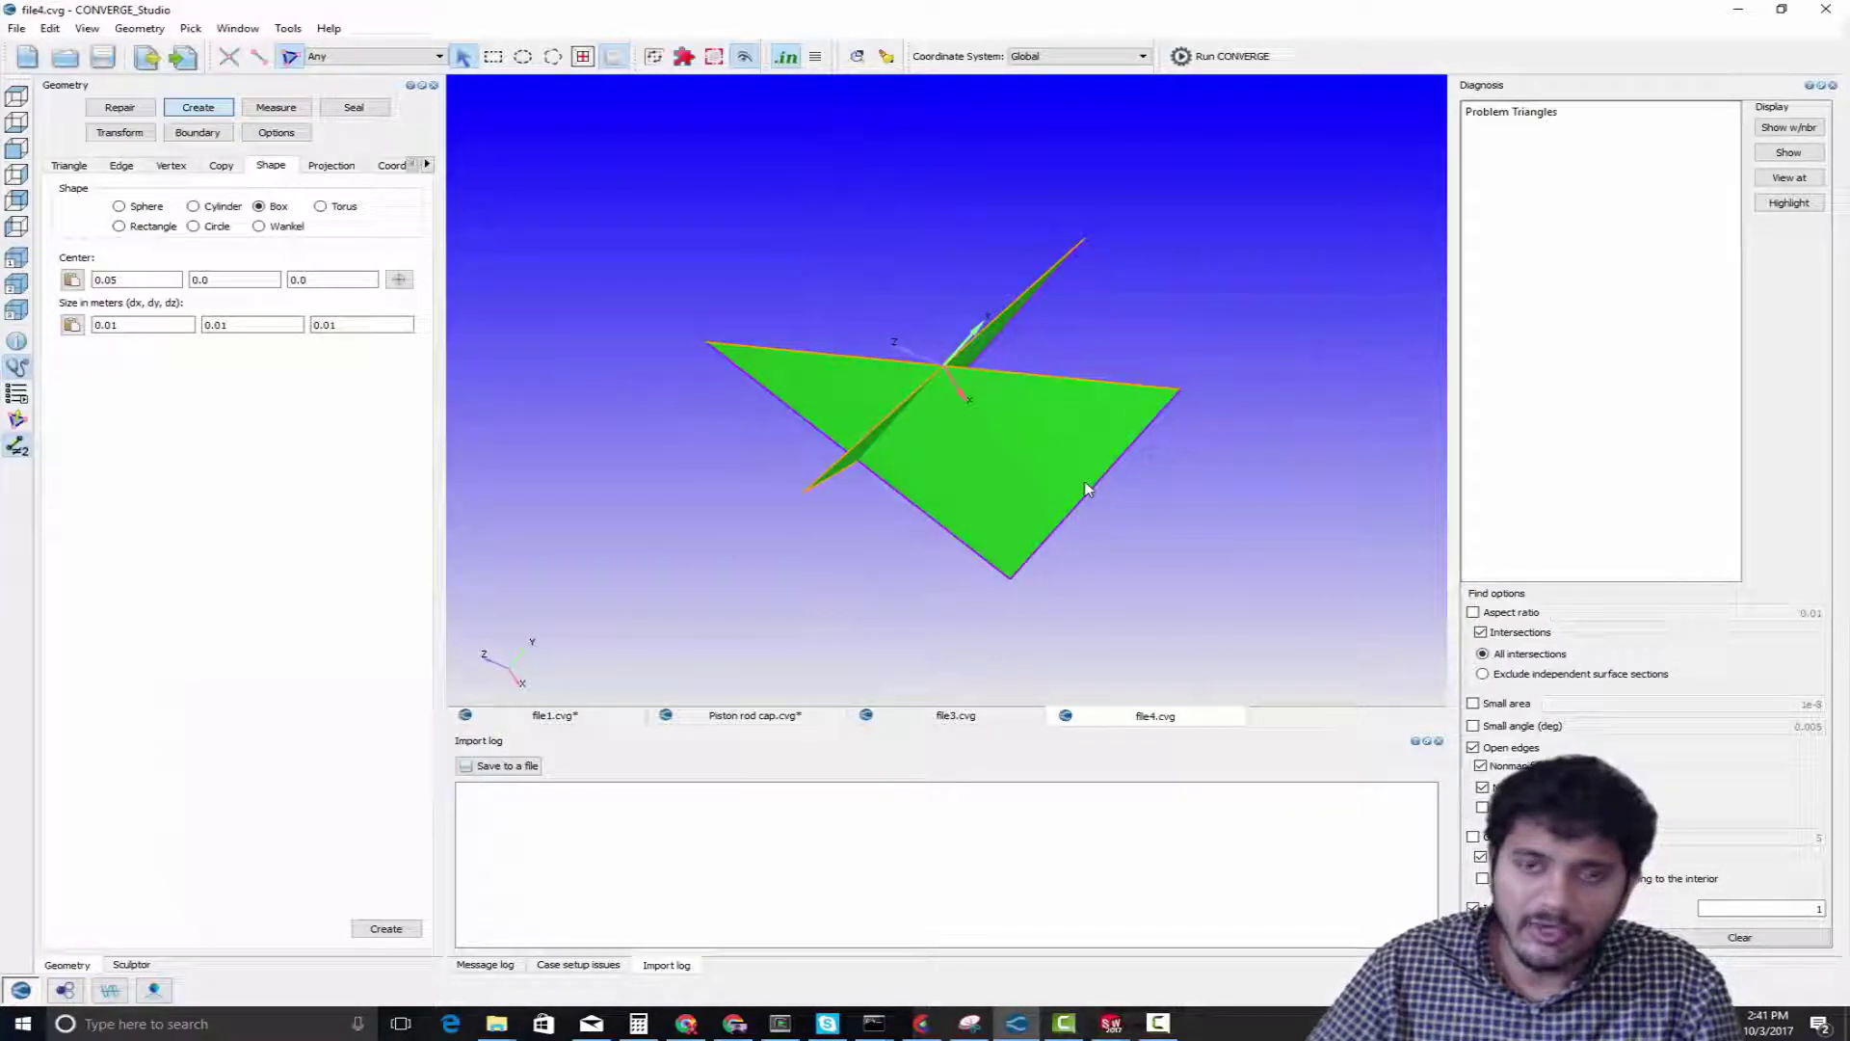
scroll(1033, 529, down, 4)
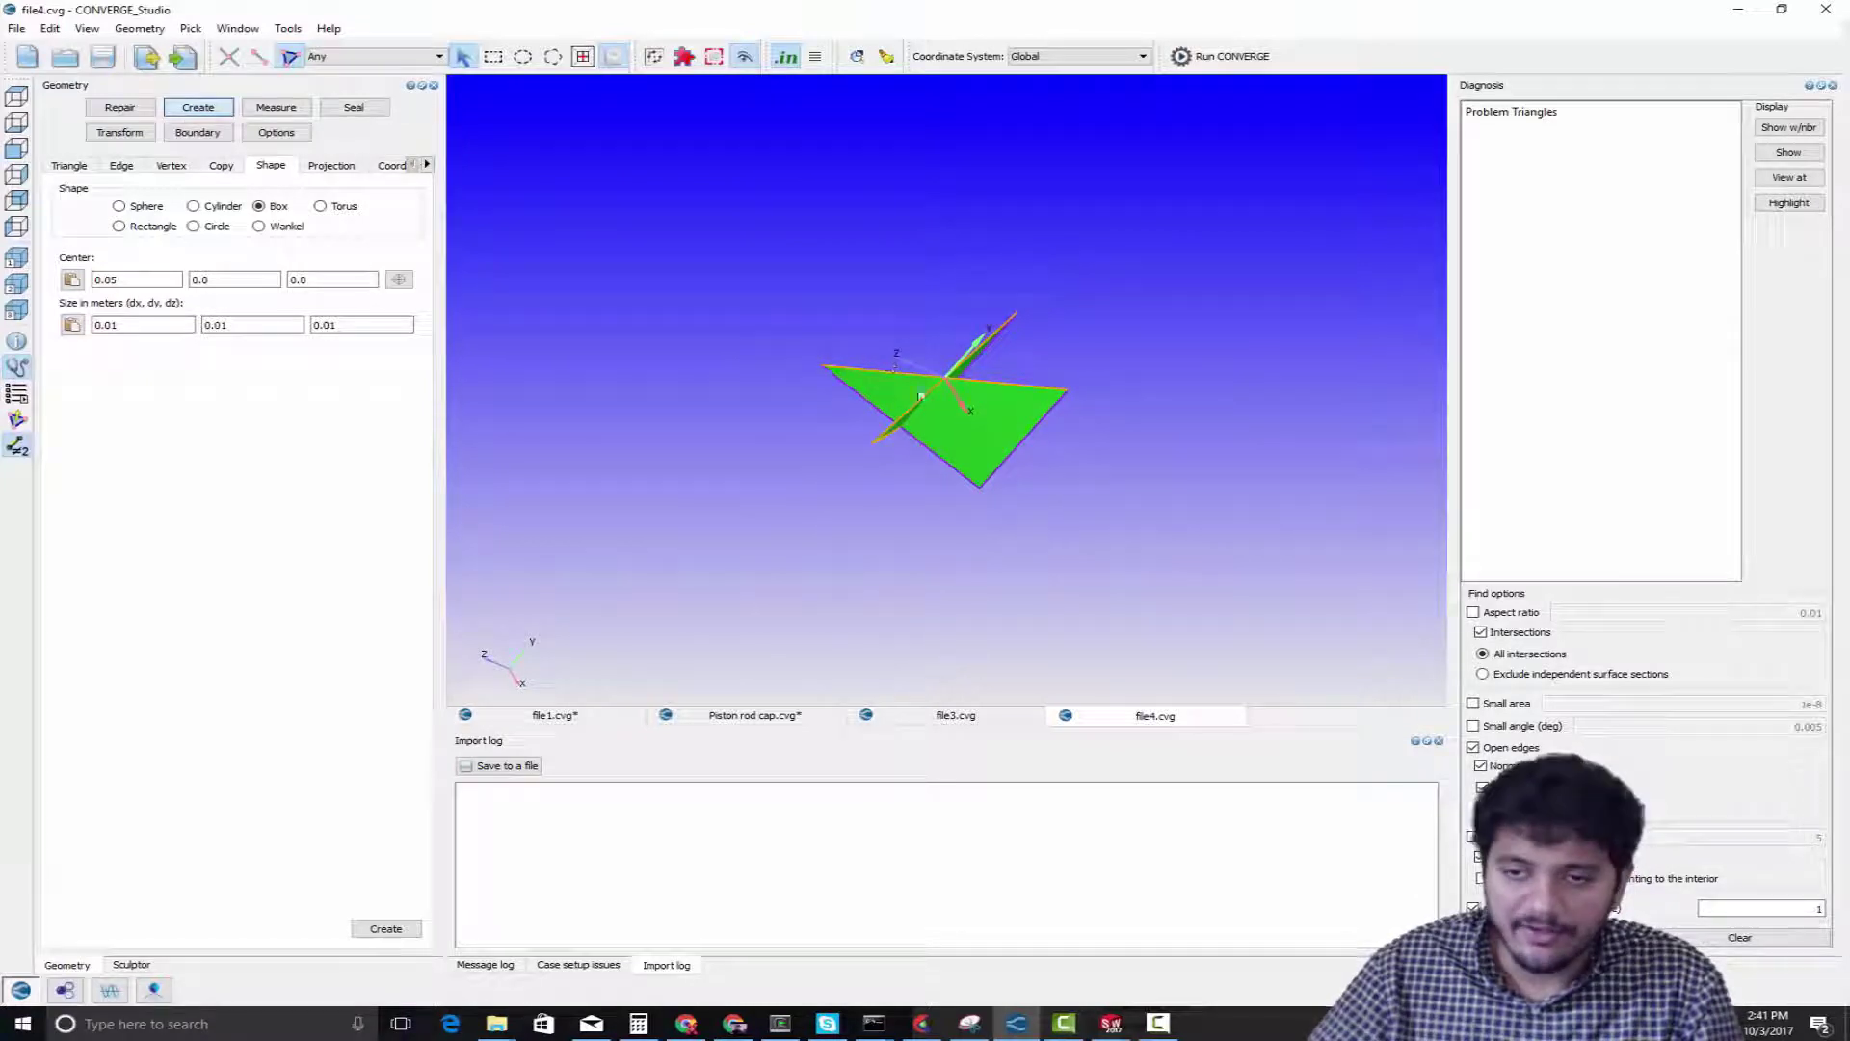
scroll(950, 463, up, 3)
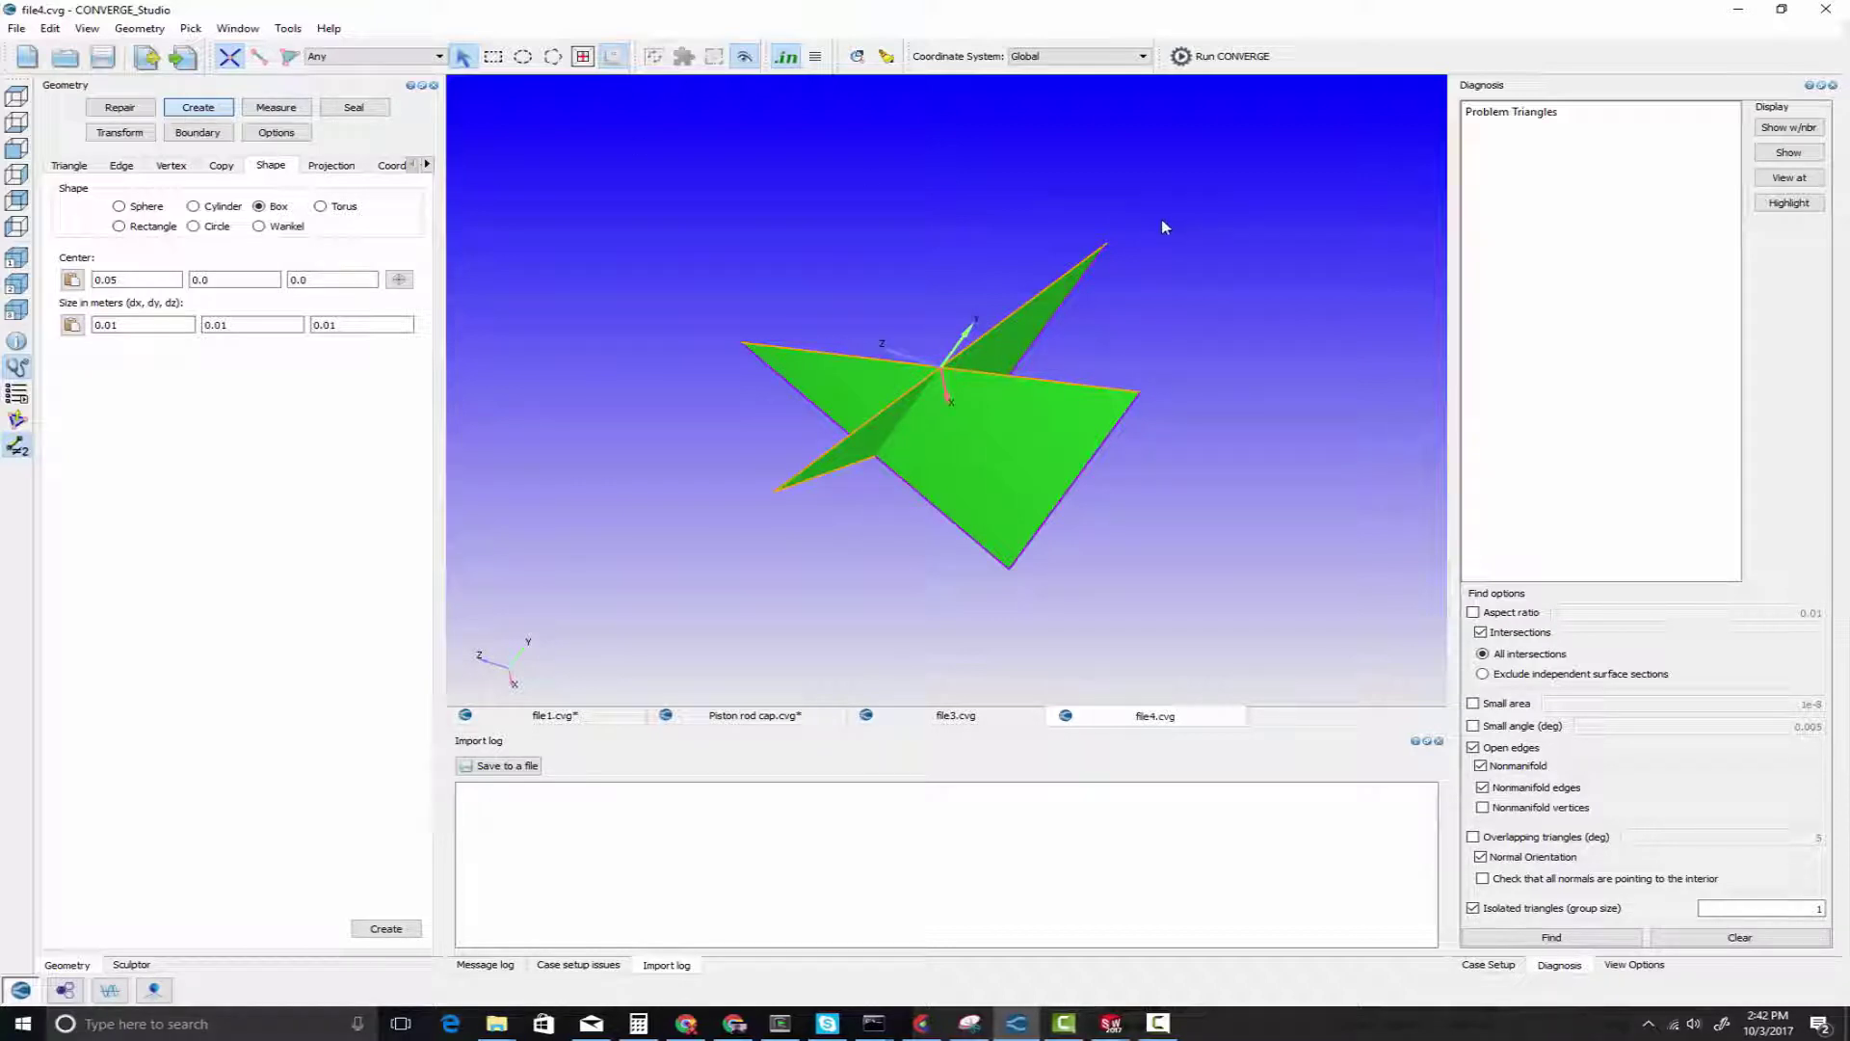
Delete the two isolated intersecting triangles using the Repair delete operation with Triangle as the deletion type
key(t)
click(1028, 316)
click(1015, 454)
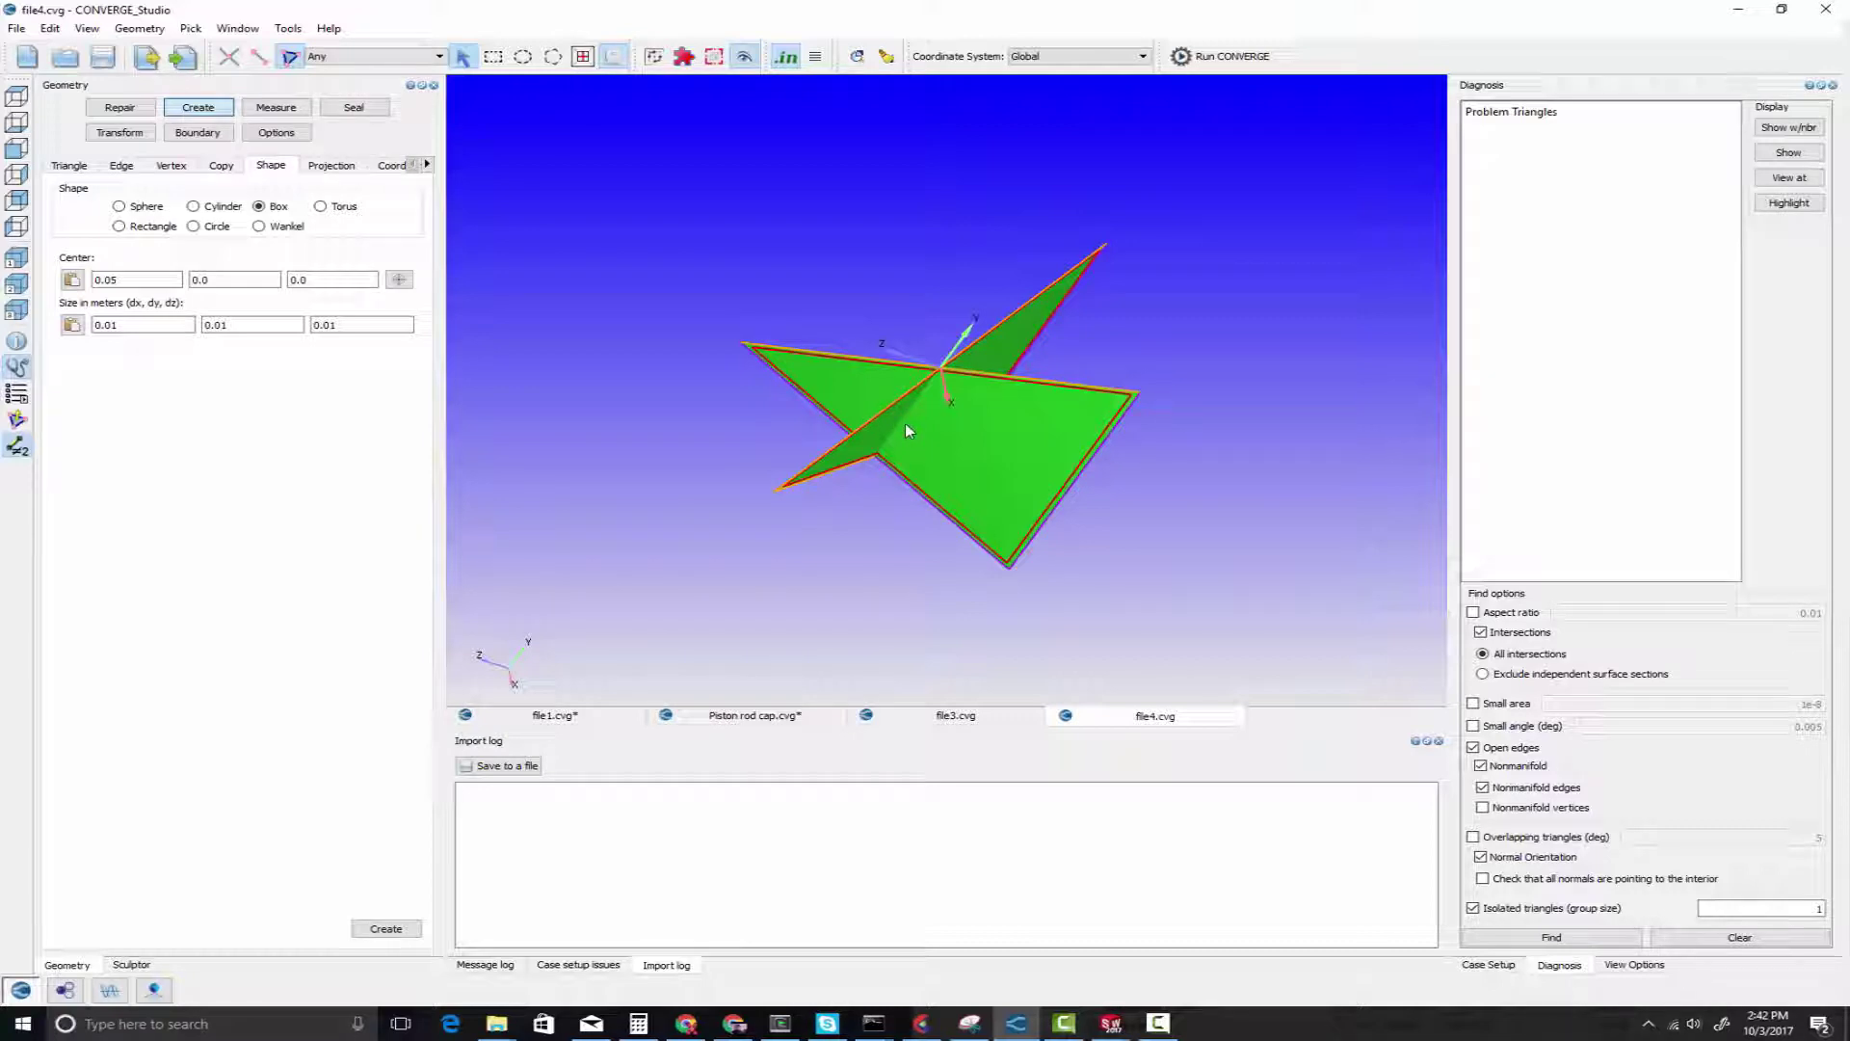
click(119, 107)
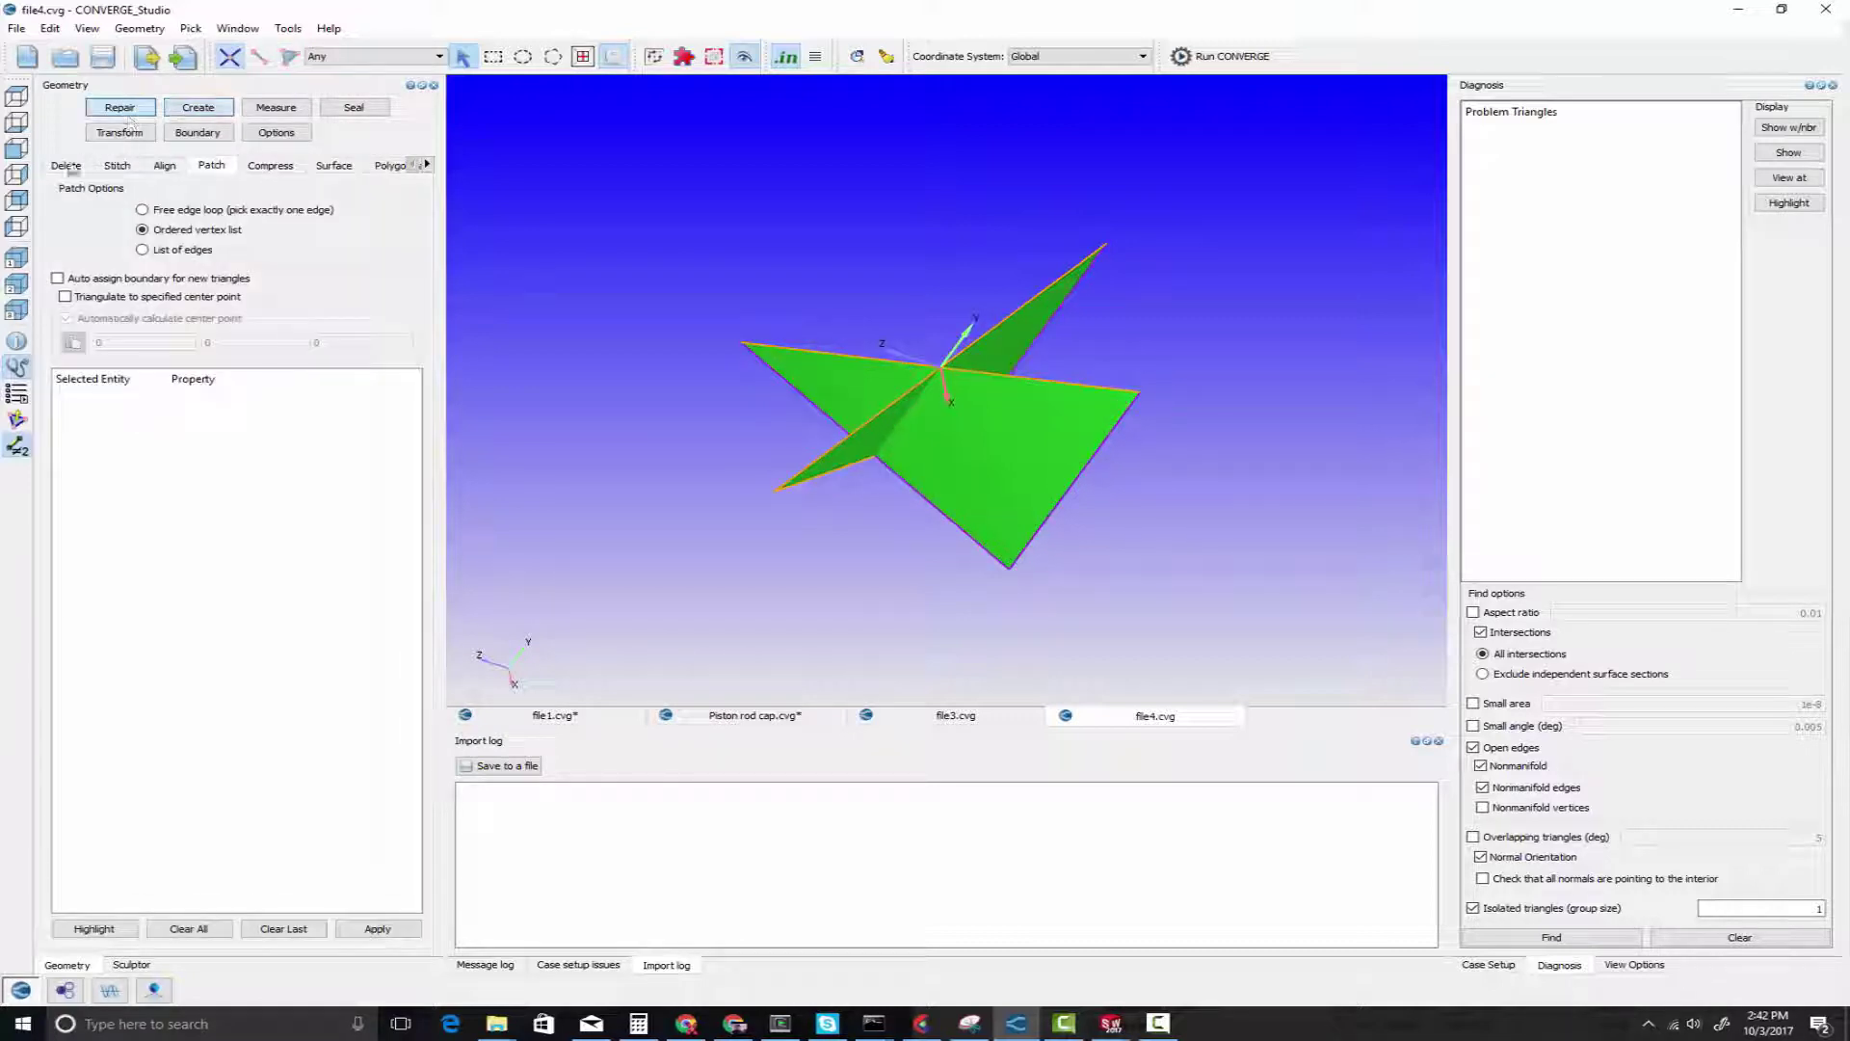
click(67, 165)
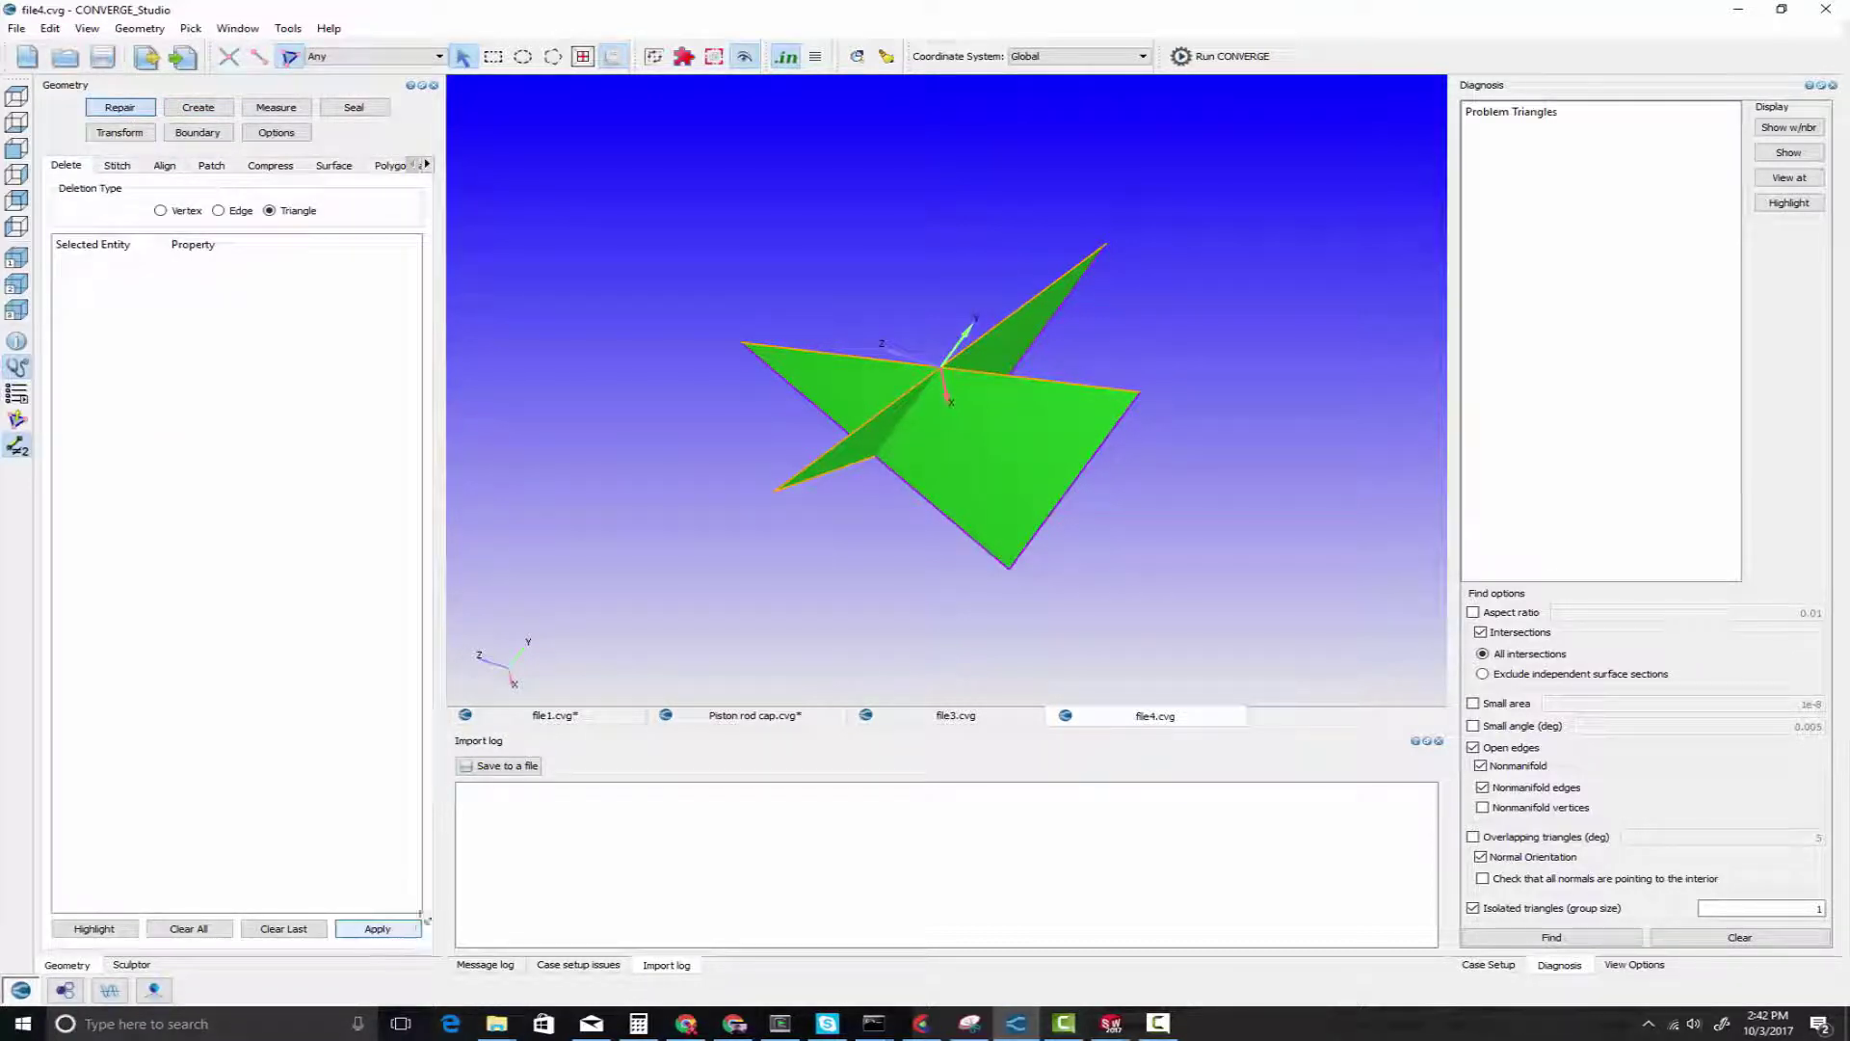
click(1036, 443)
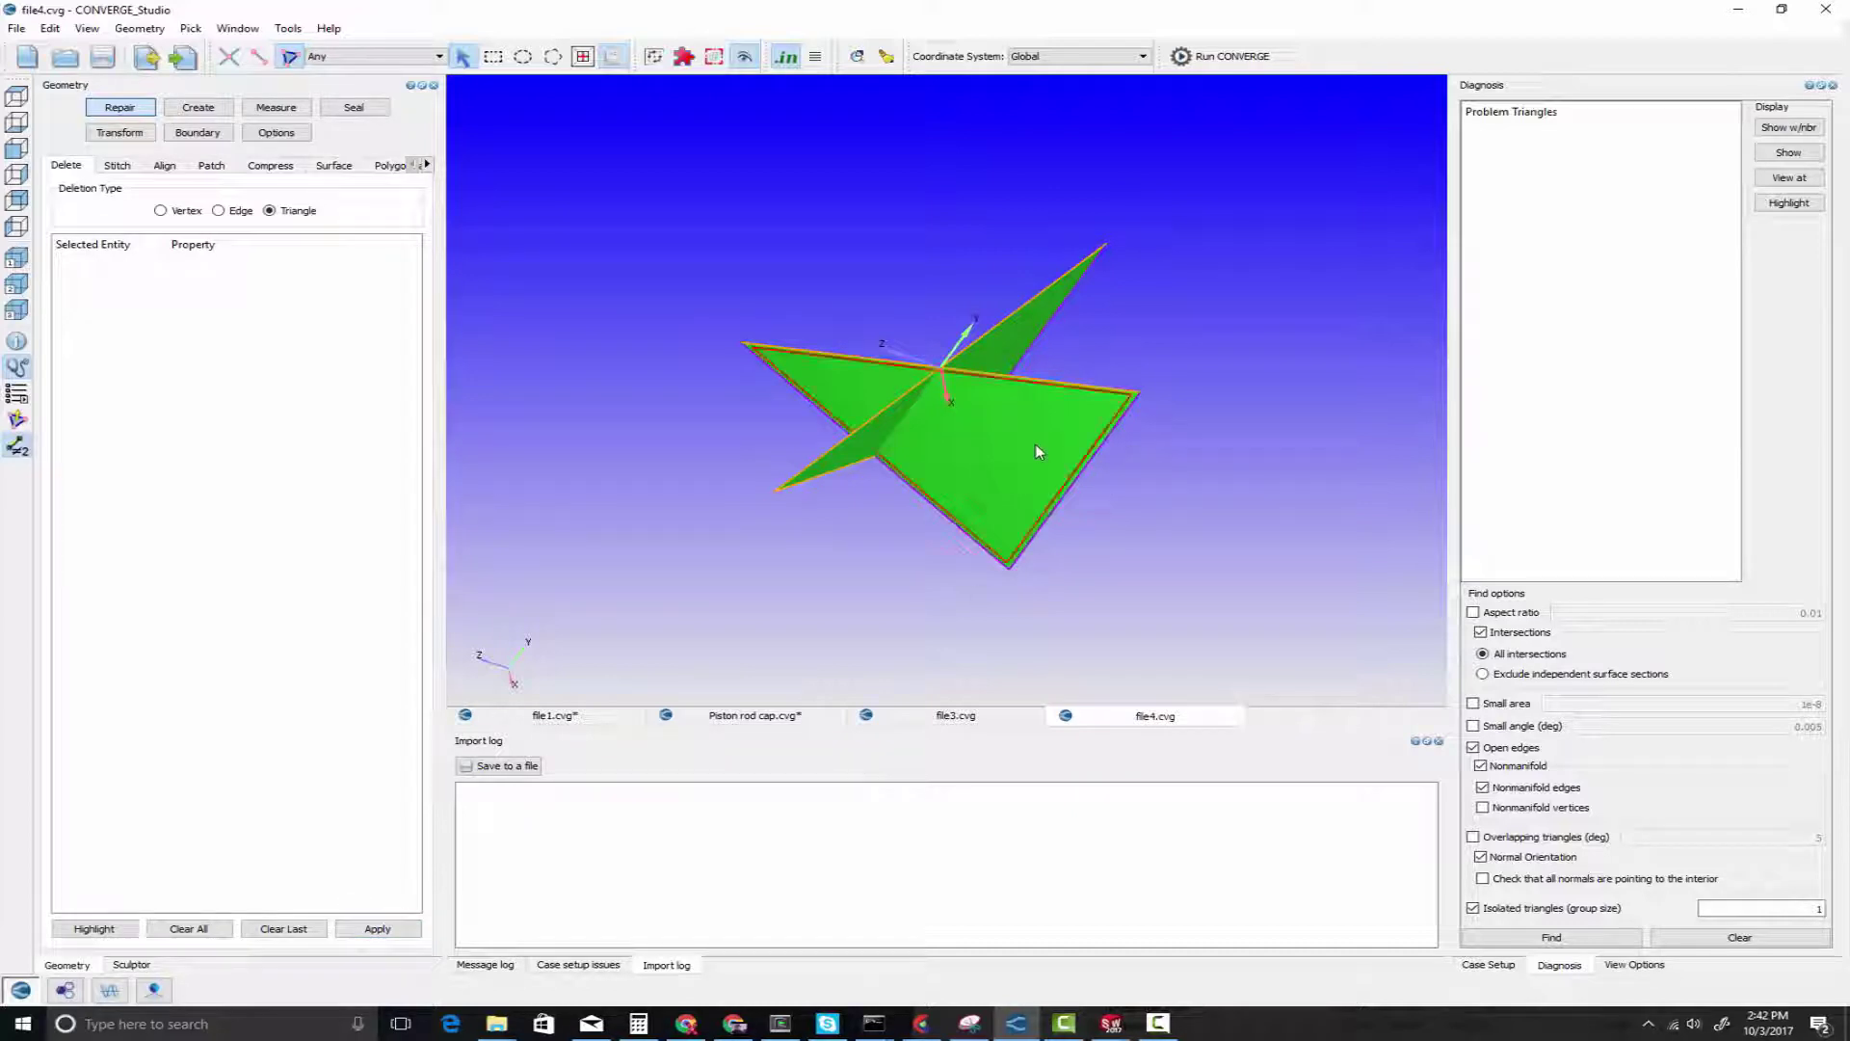
click(377, 927)
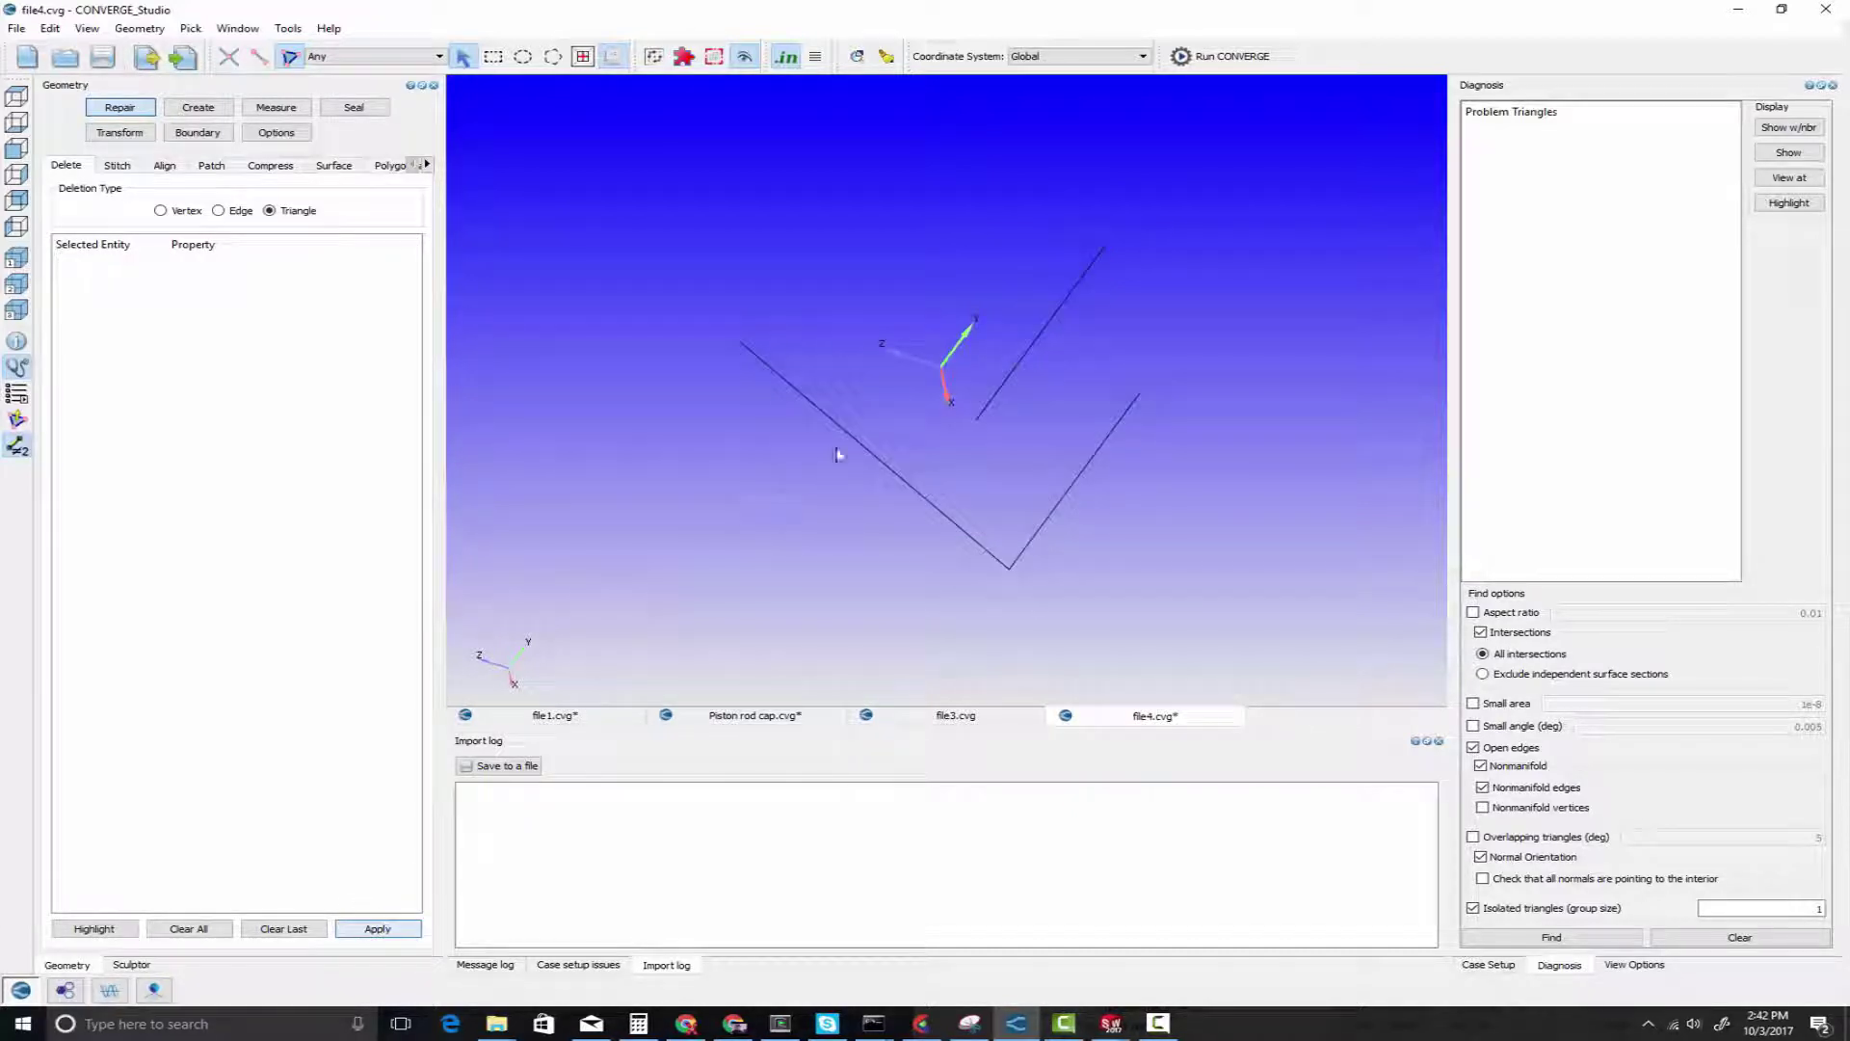
Redisplay the complete box and rerun the diagnosis for intersections, nonmanifold edges, open edges, normal orientation and isolated triangles
right_click(774, 516)
click(777, 523)
scroll(777, 523, down, 5)
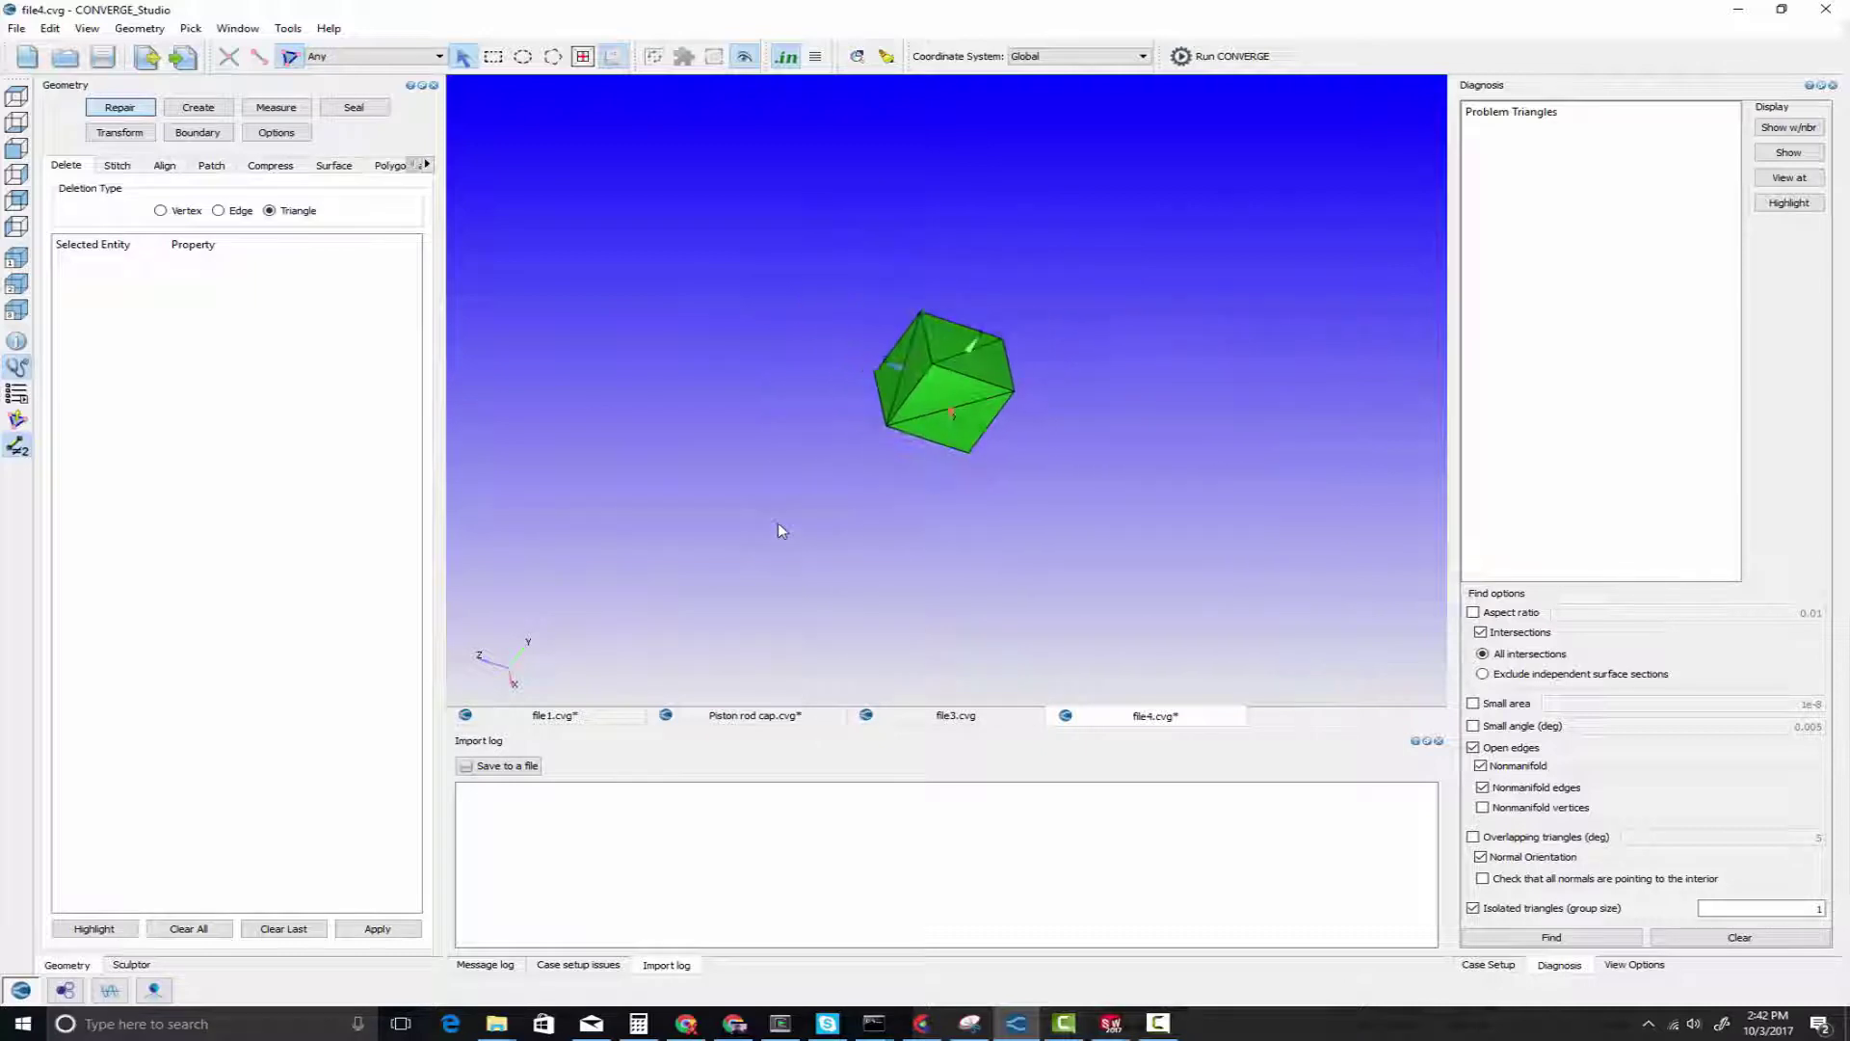
click(1554, 935)
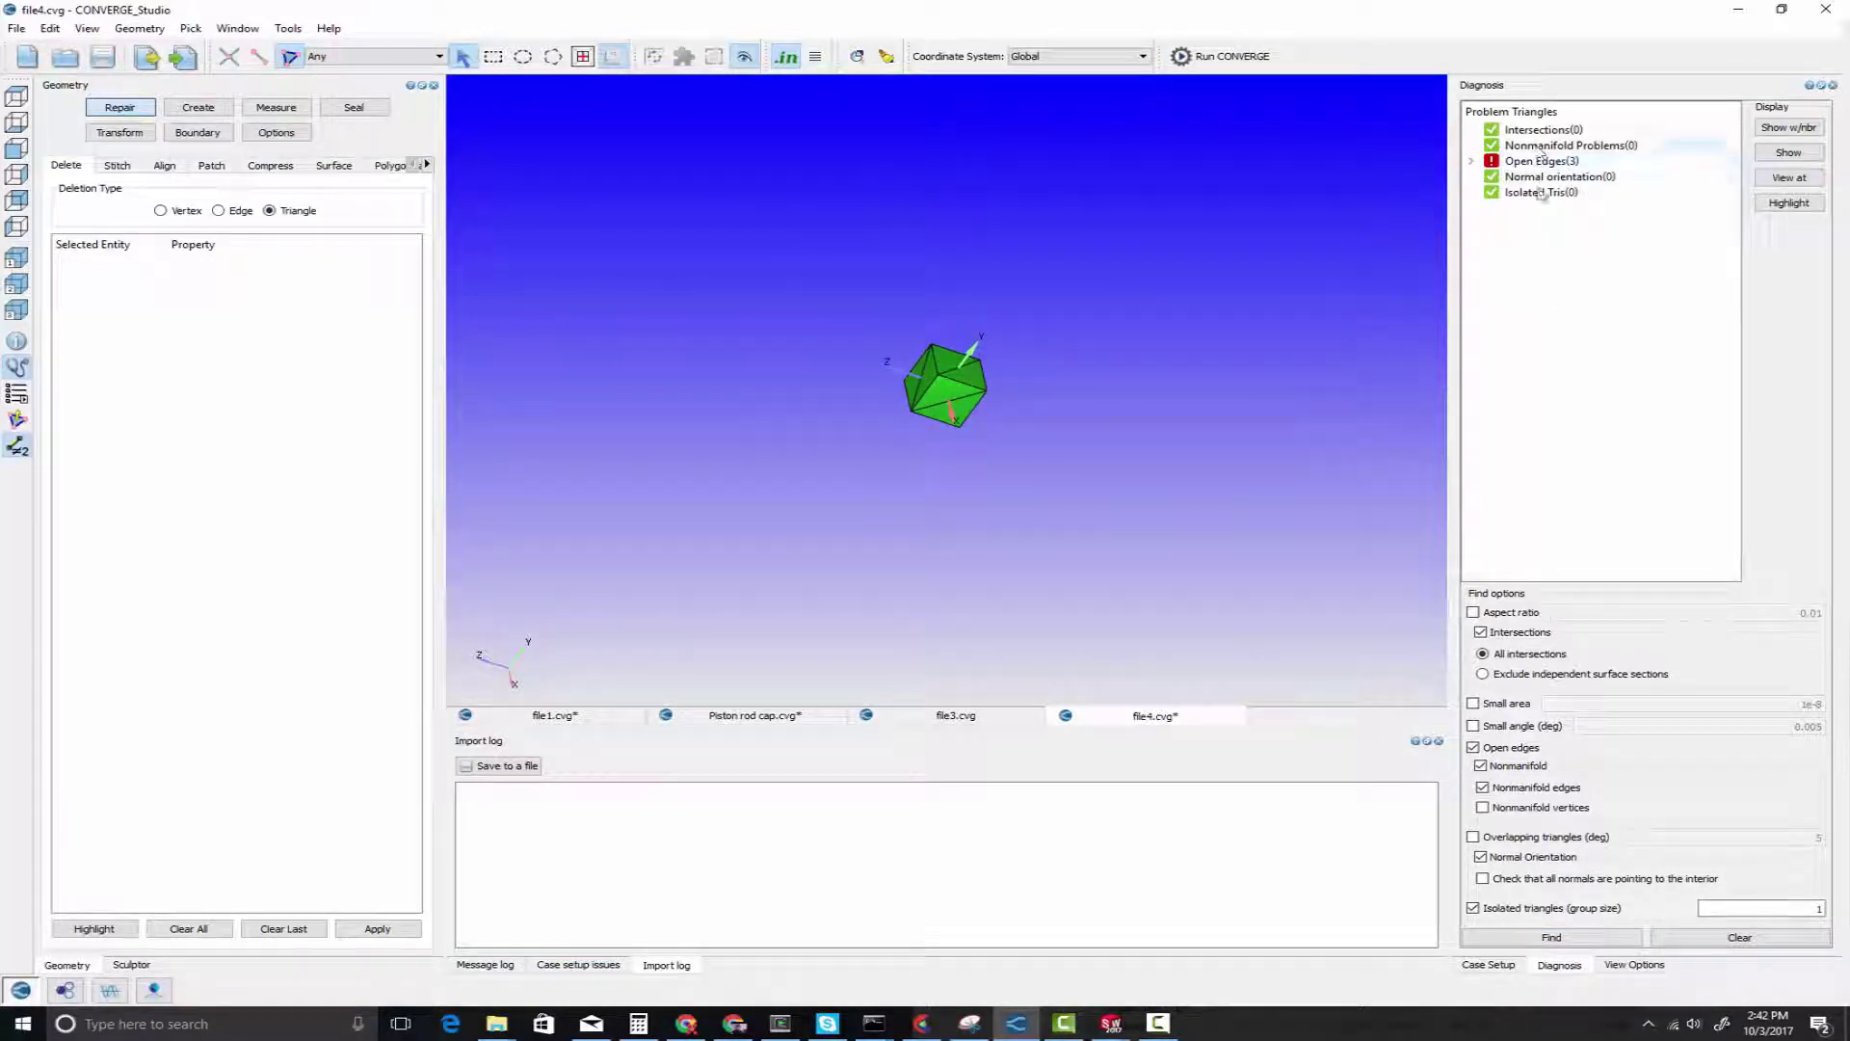
scroll(860, 493, up, 6)
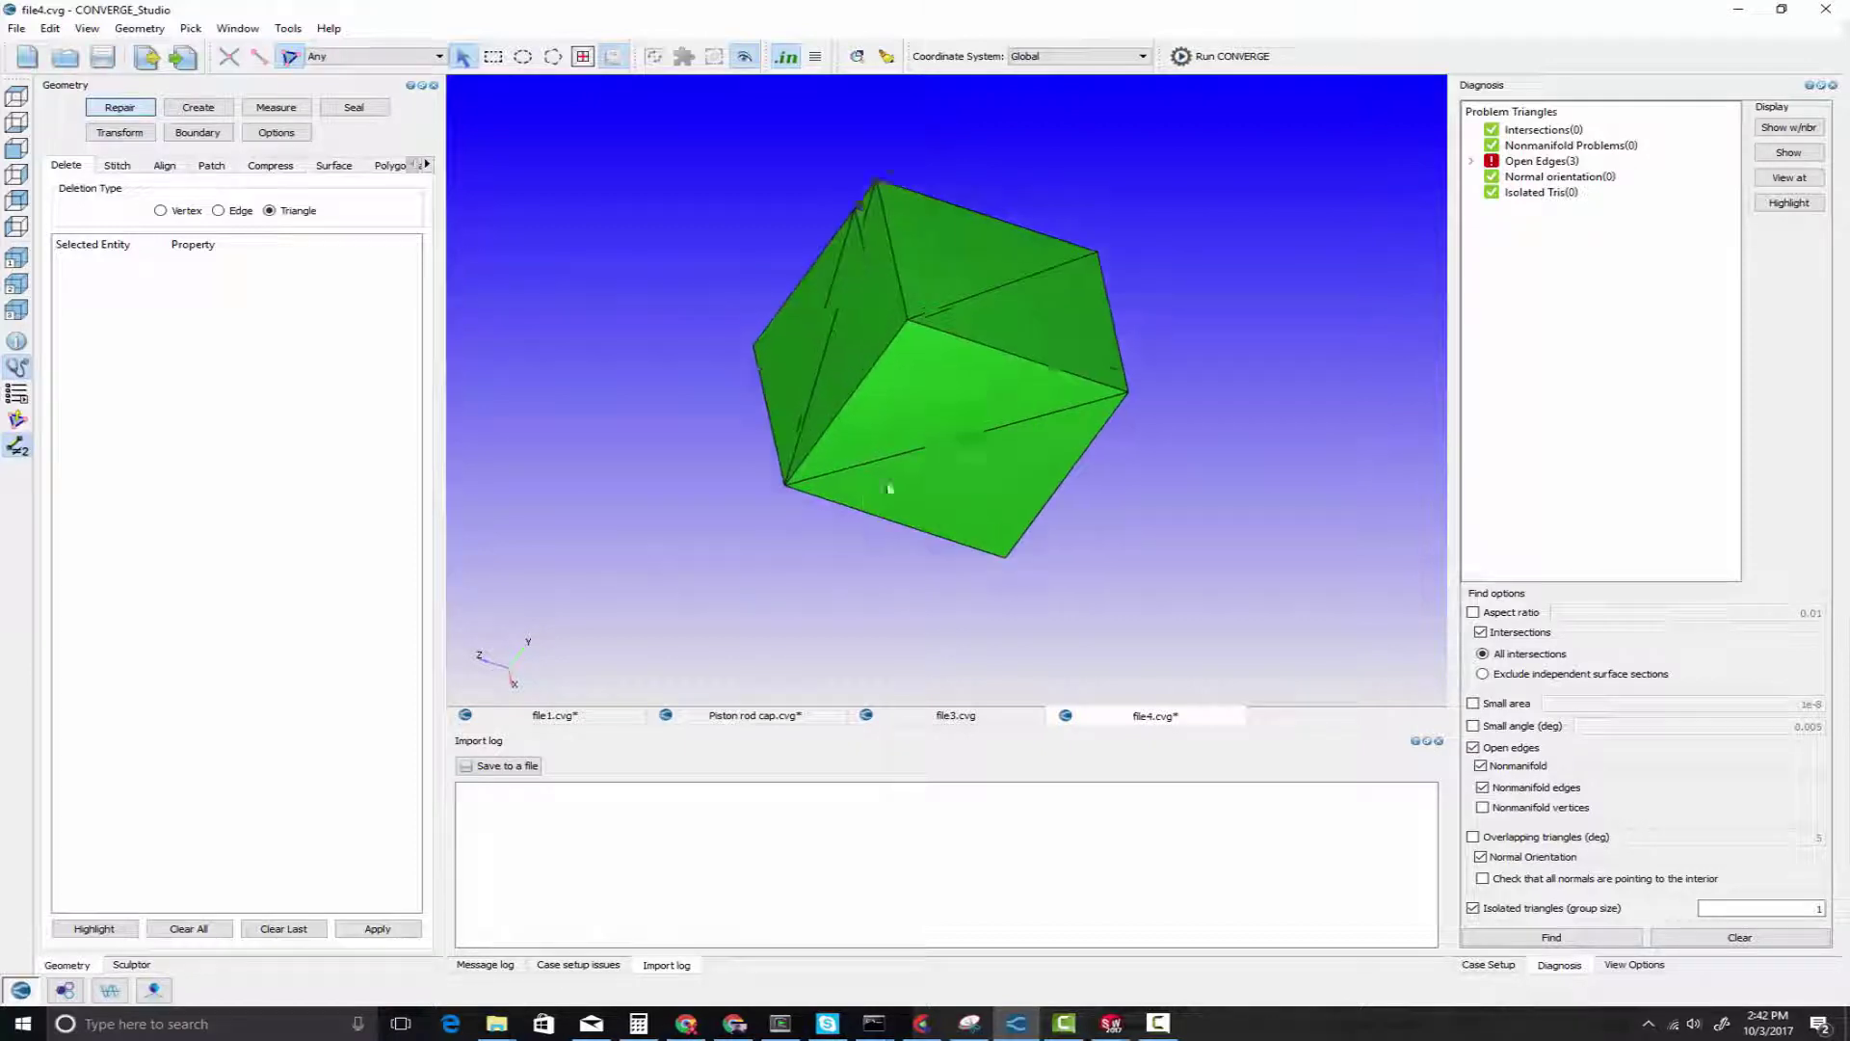